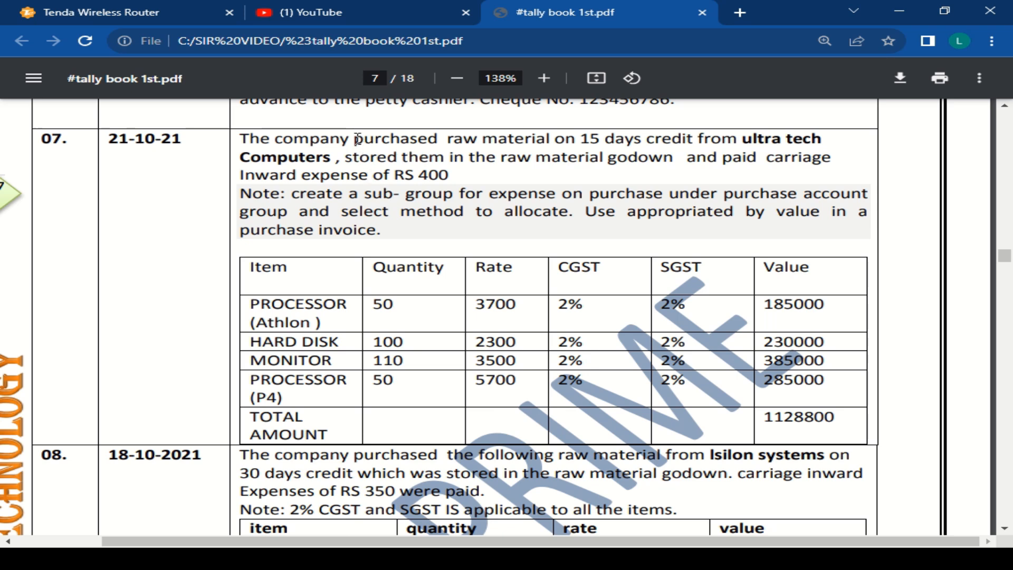
Step: Switch from the PDF's transaction 07 to TallyPrime Edit Log and continue in educational mode
drag(357, 140, 441, 140)
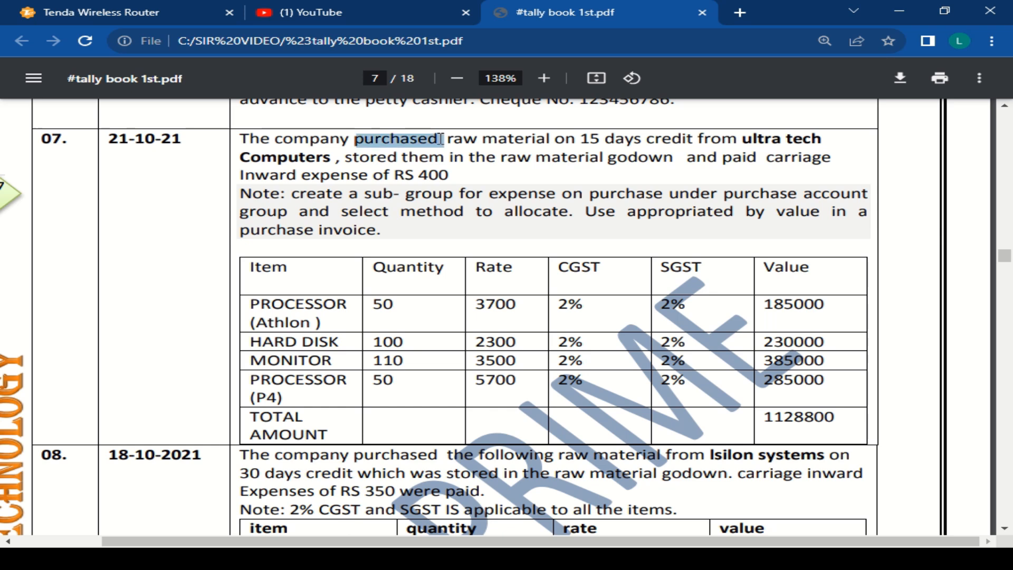
drag(349, 140, 444, 141)
key(super)
text(ta)
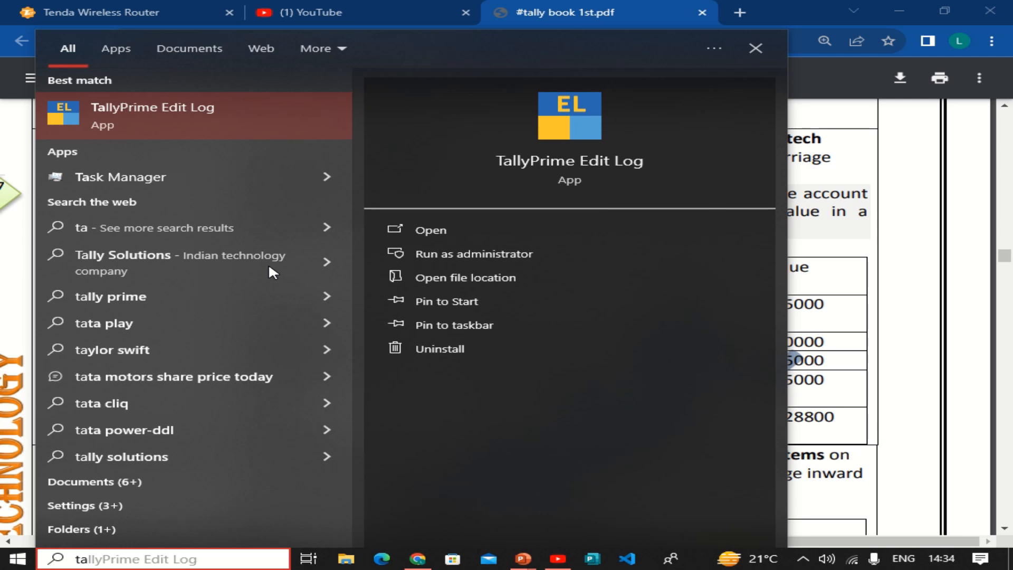
key(Return)
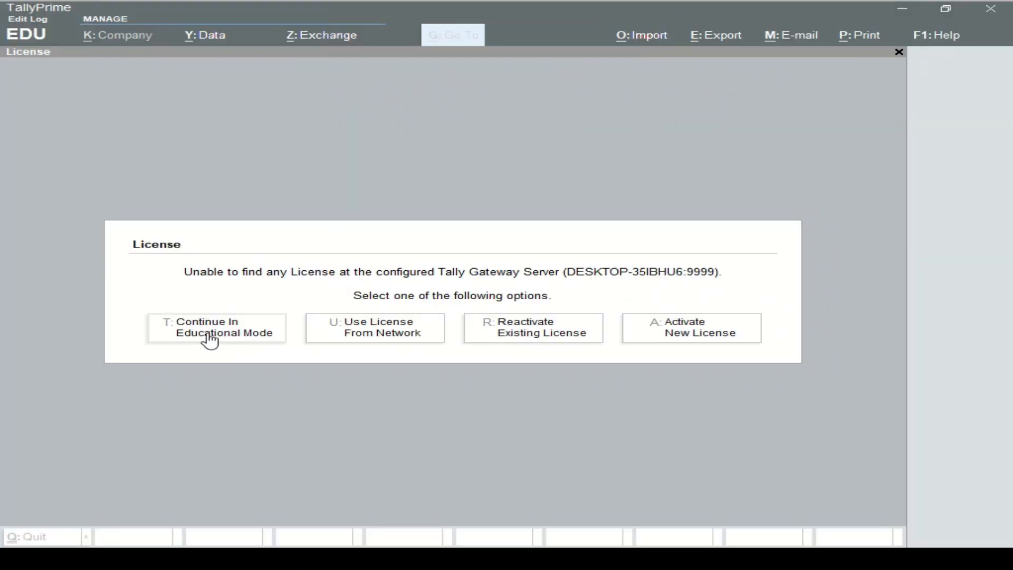
click(223, 344)
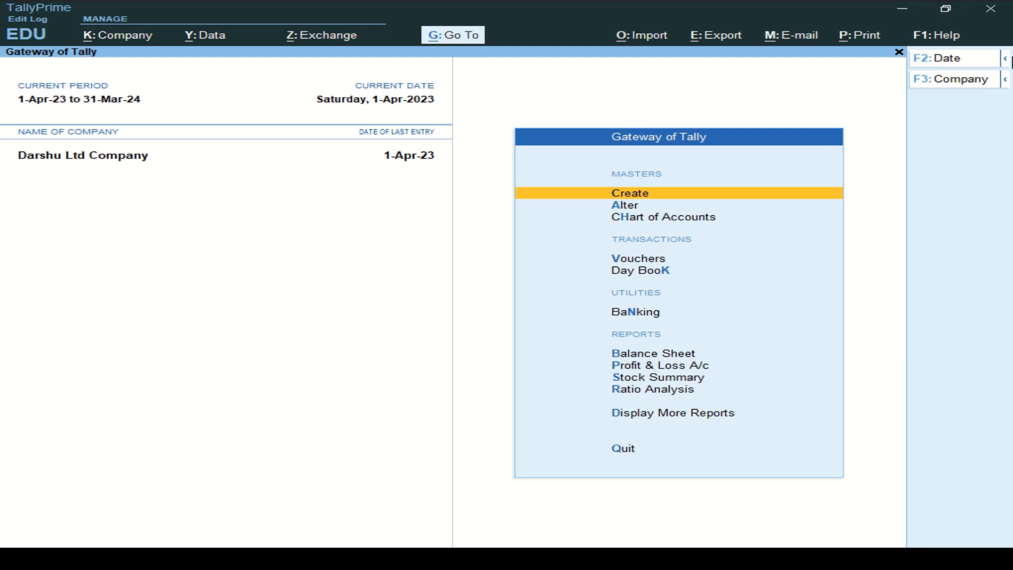
Step: Load the company Youtube Creater from the list of companies in the data folder
click(967, 80)
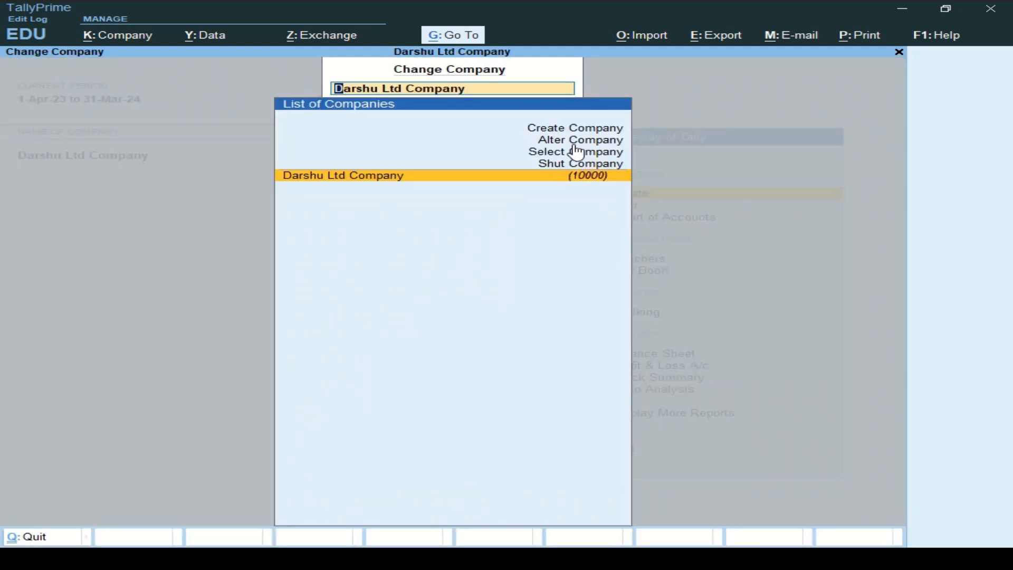
key(Up)
key(Up)
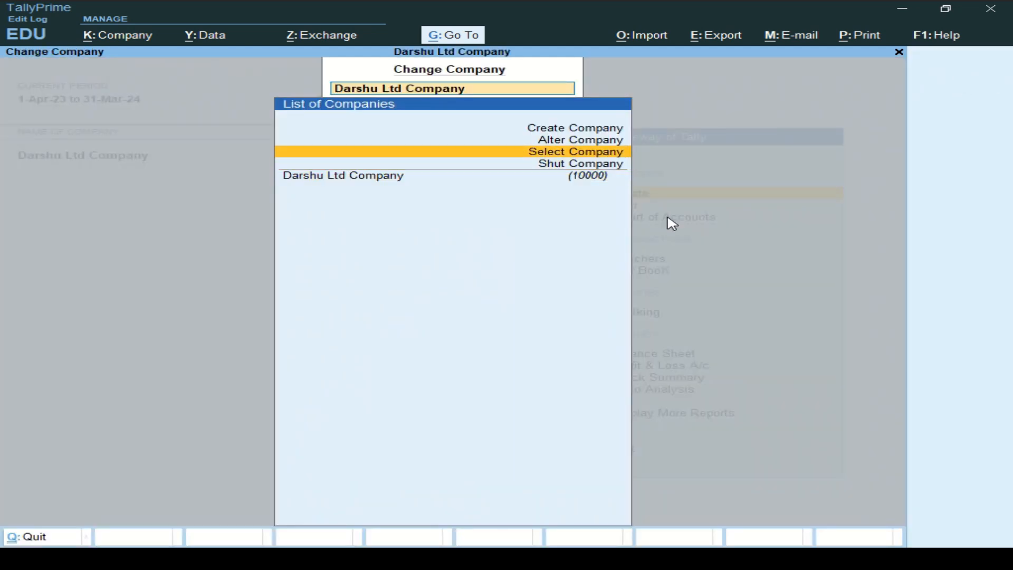
key(Return)
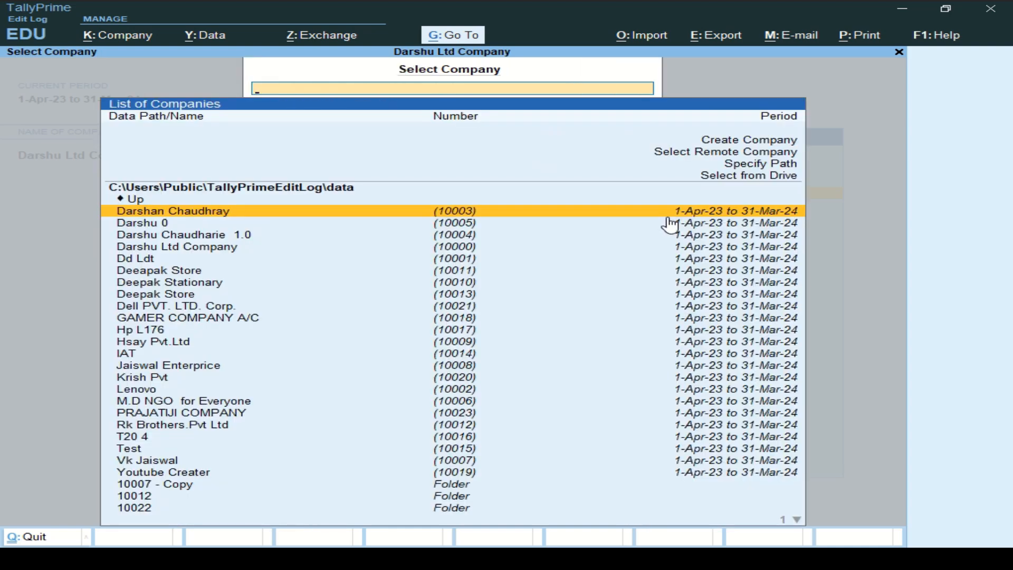
key(Down)
key(Down)
key(Down)
key(Down)
key(Down)
key(Down)
key(Down)
key(Down)
key(Down)
key(Down)
key(Down)
key(Down)
key(Down)
key(Down)
key(Down)
key(Down)
key(Down)
key(Down)
key(Down)
key(Down)
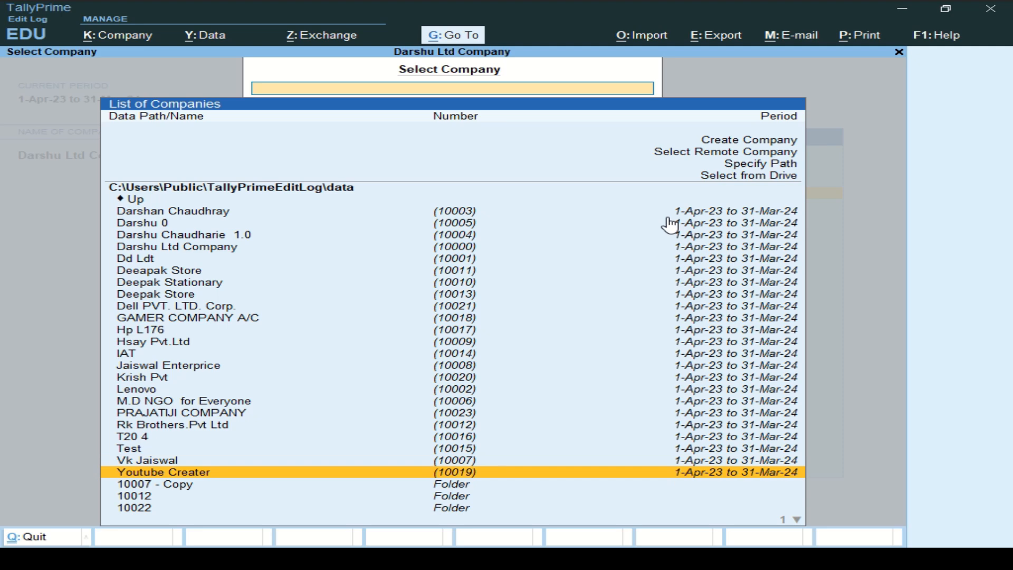
key(Return)
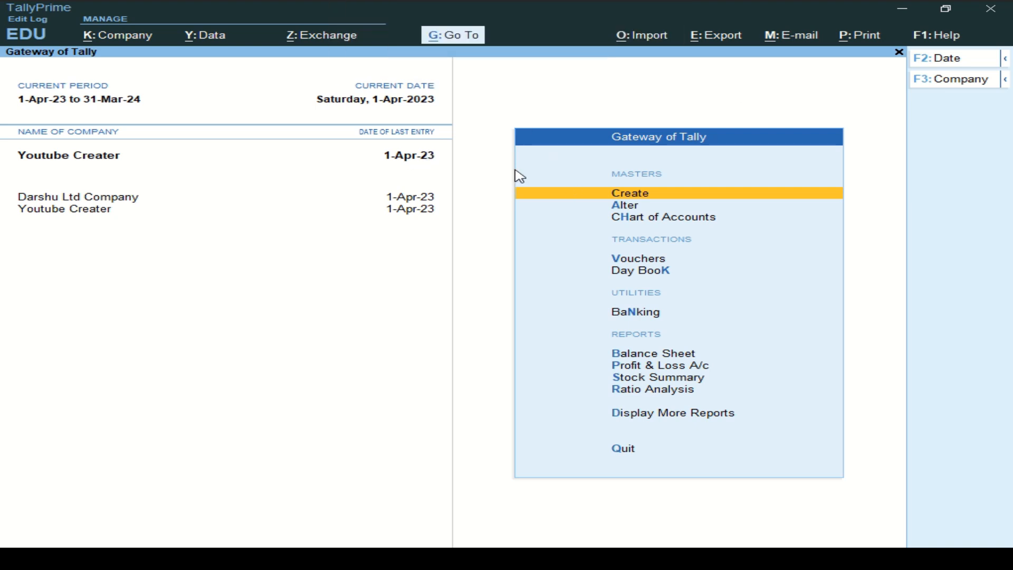
key(Return)
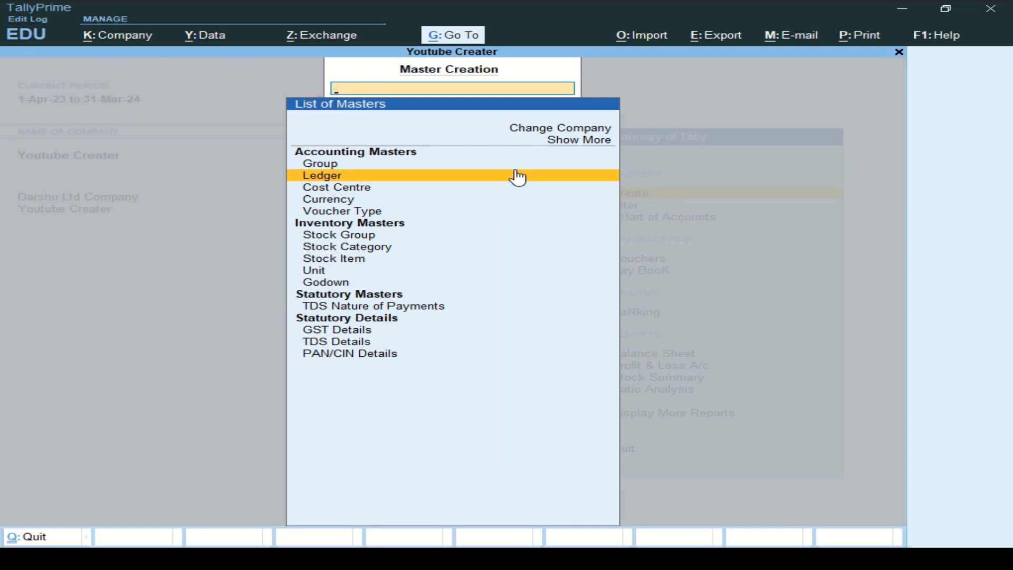
click(518, 178)
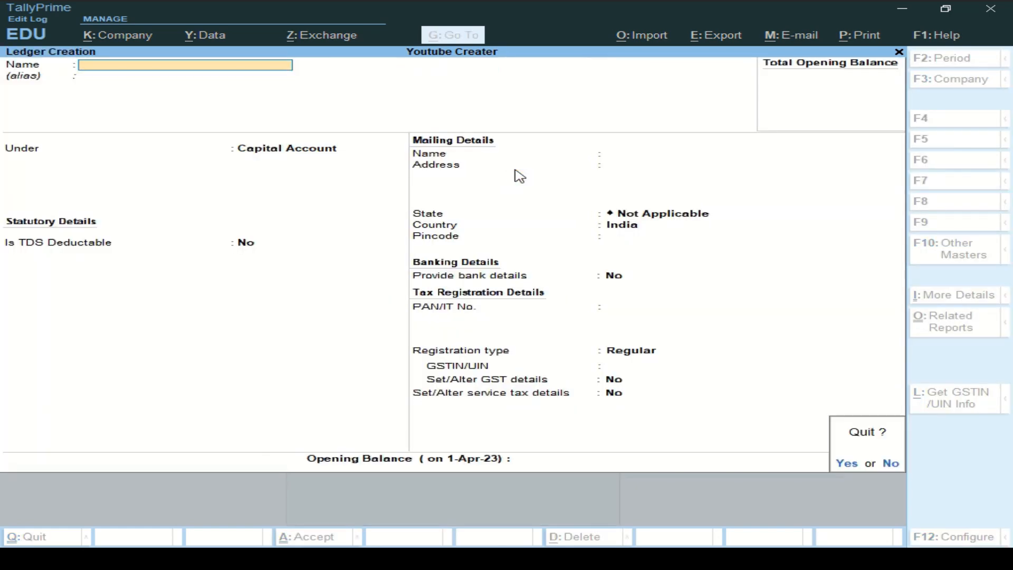
key(Escape)
key(Escape)
Step: Review the company's existing ledgers in the master alteration list and return to the Gateway
key(Down)
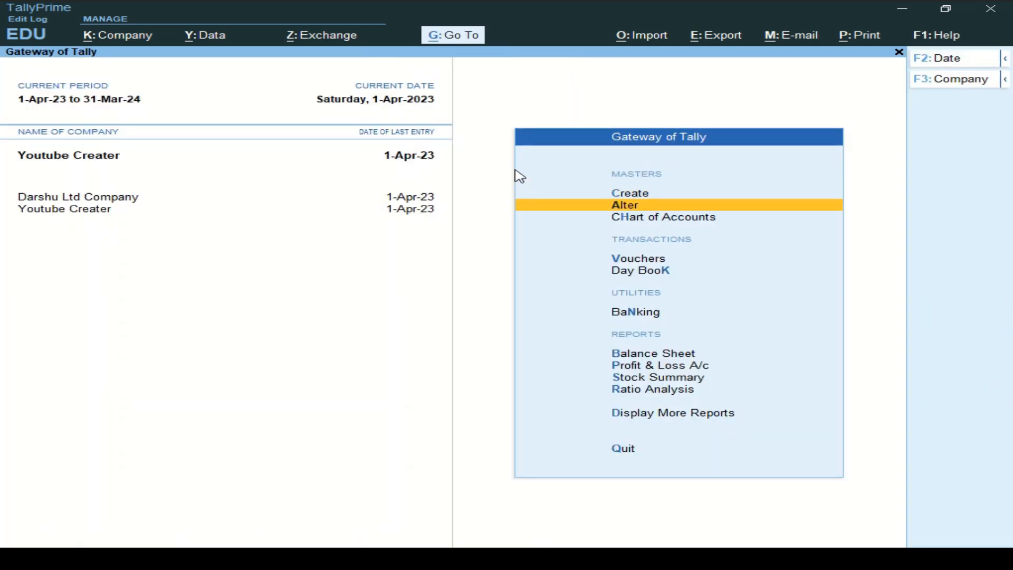
key(Return)
key(Down)
key(Return)
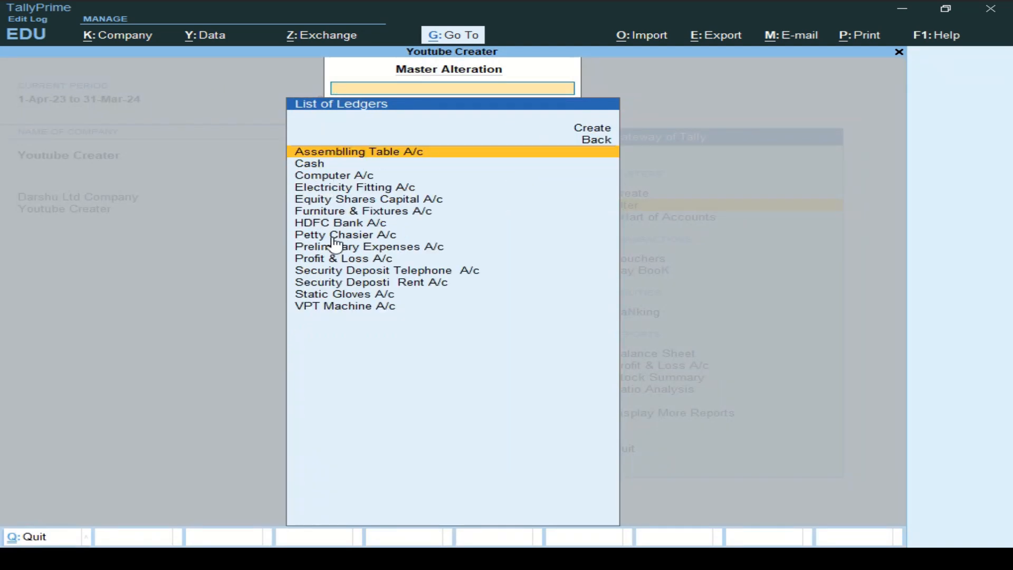
key(Escape)
key(Escape)
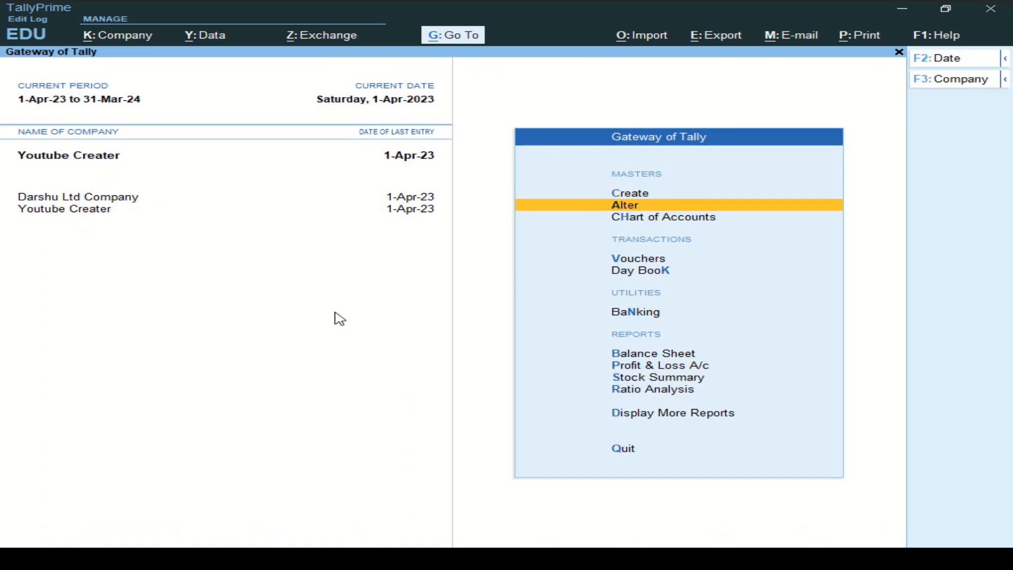
Step: Review the vouchers recorded in the Day Book and return to the Gateway
key(Down)
key(Down)
key(Down)
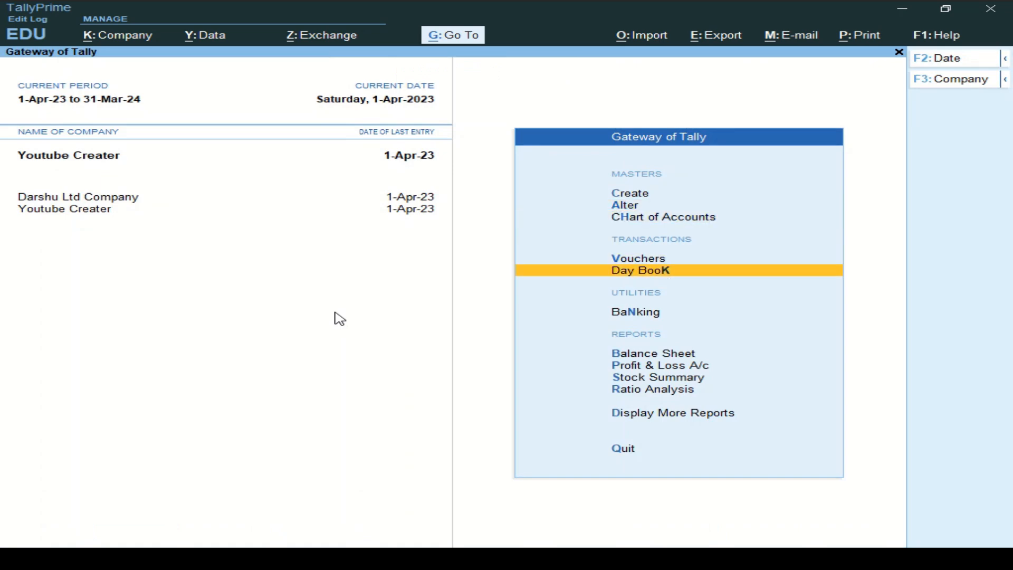
key(Return)
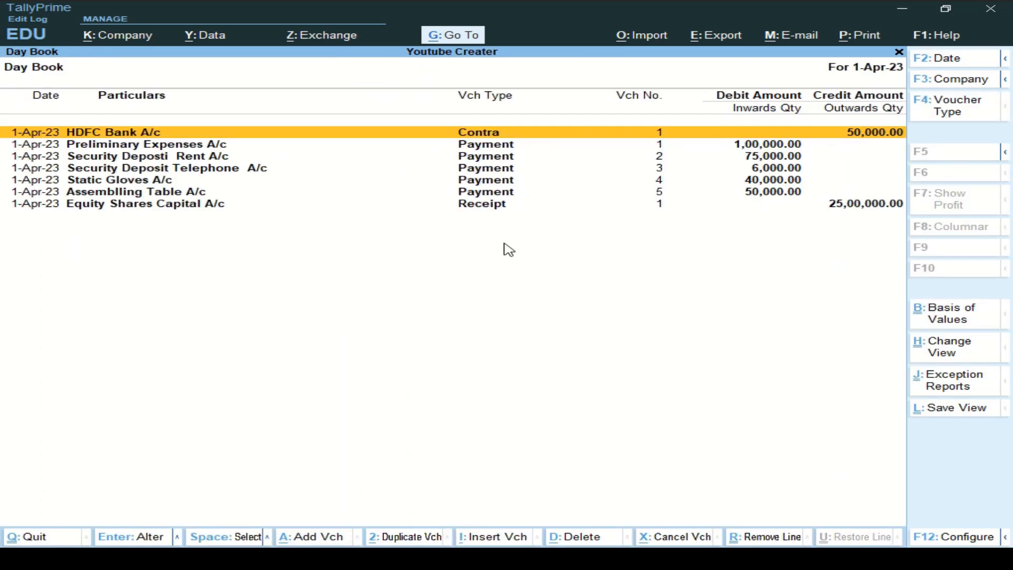
key(Escape)
Step: Start a new ledger named Purchased A/c, checking the wording of transaction 07 in the PDF
key(Up)
key(Up)
key(Up)
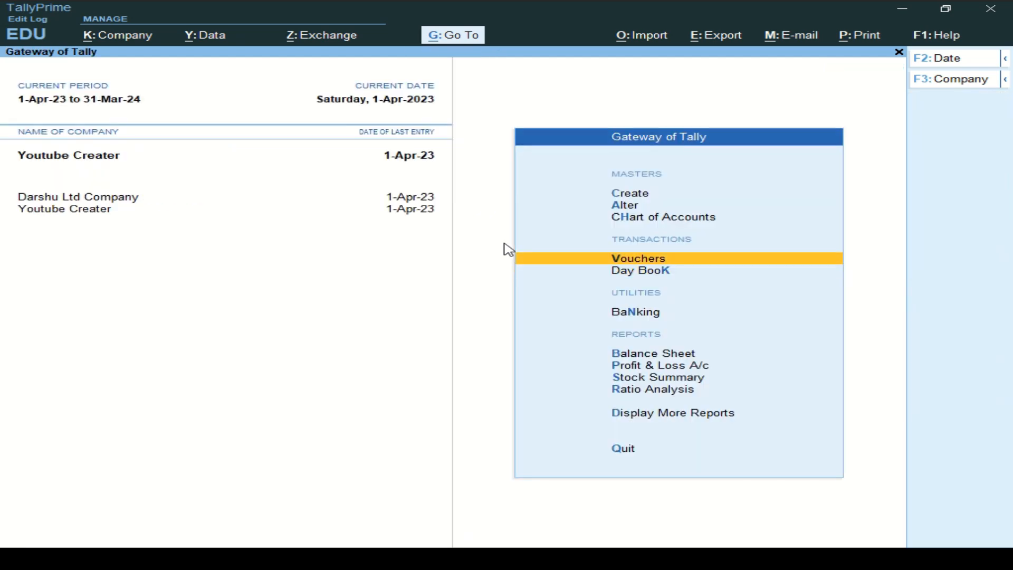
key(Up)
key(Return)
key(Down)
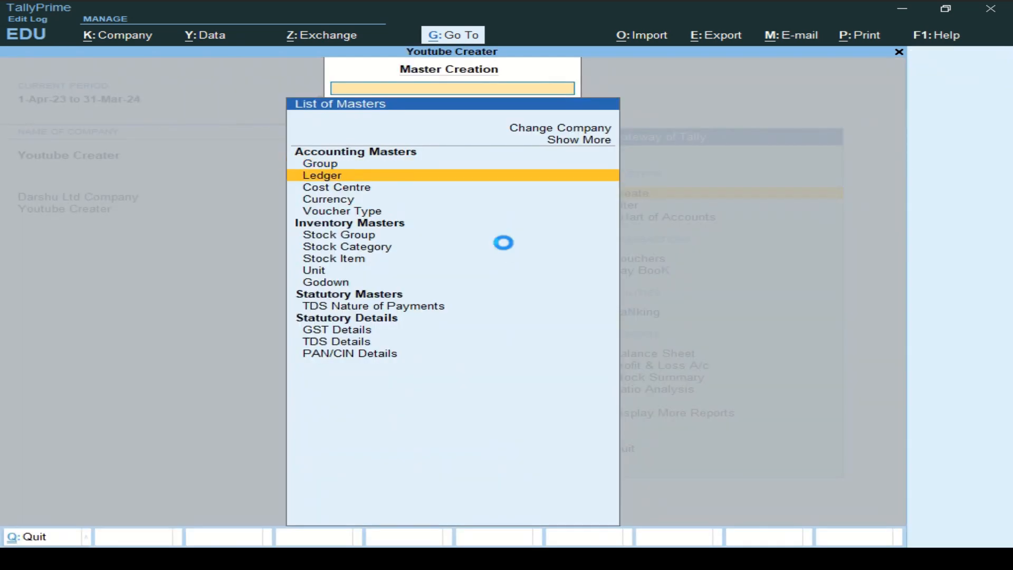
key(Return)
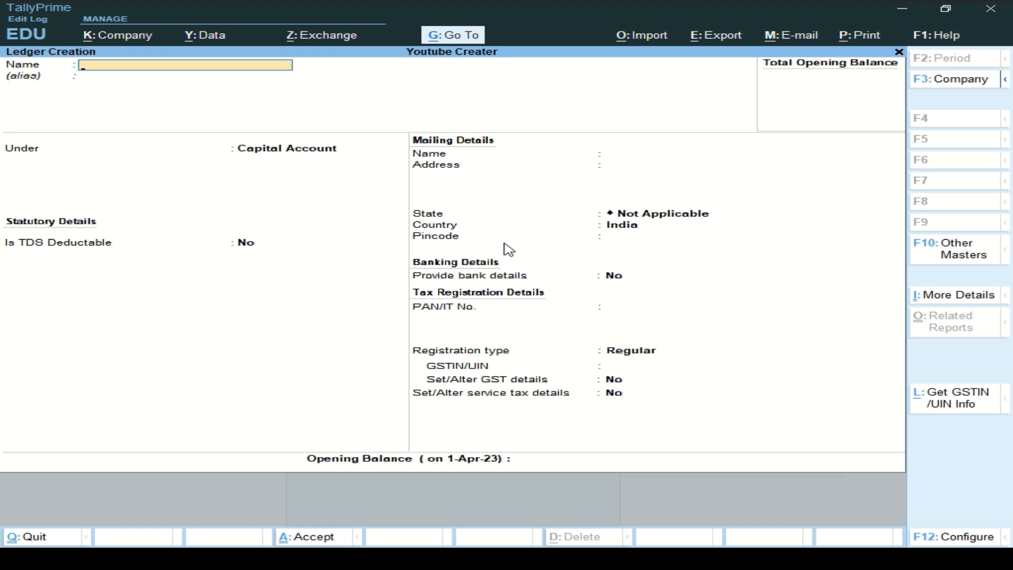
text(PUrchaes)
key(alt+Tab)
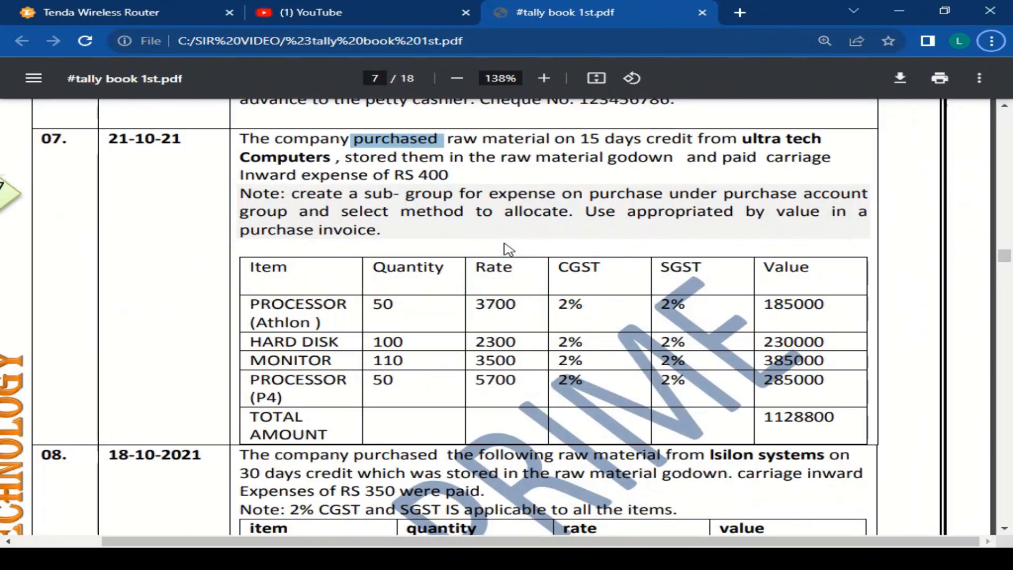
key(alt+Tab)
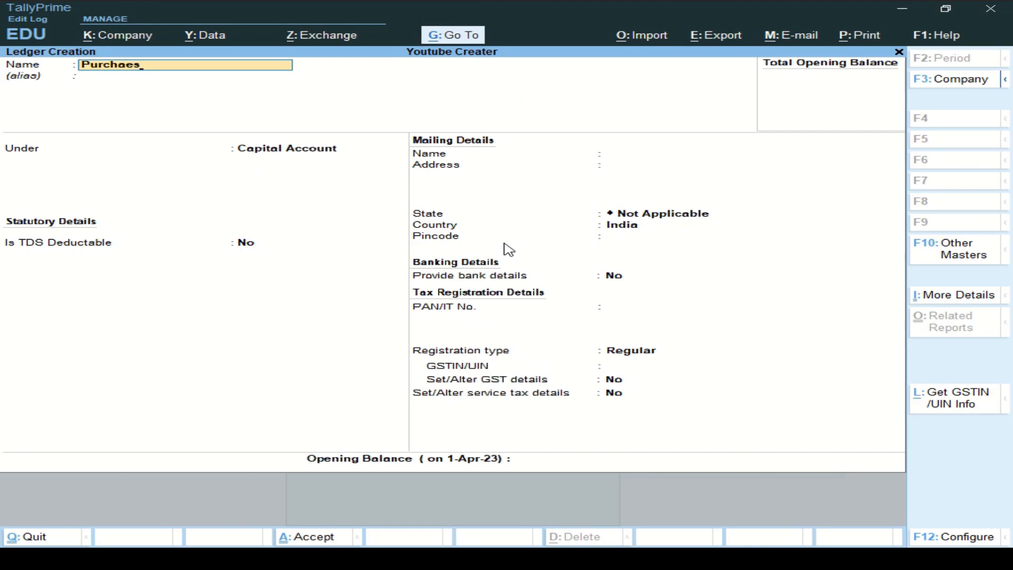
key(alt+Tab)
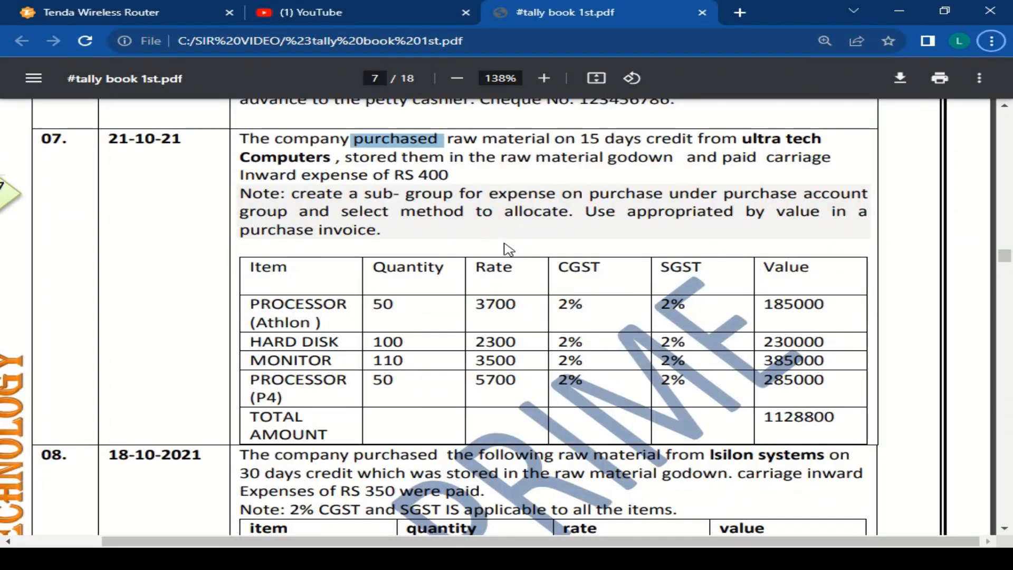
key(alt+Tab)
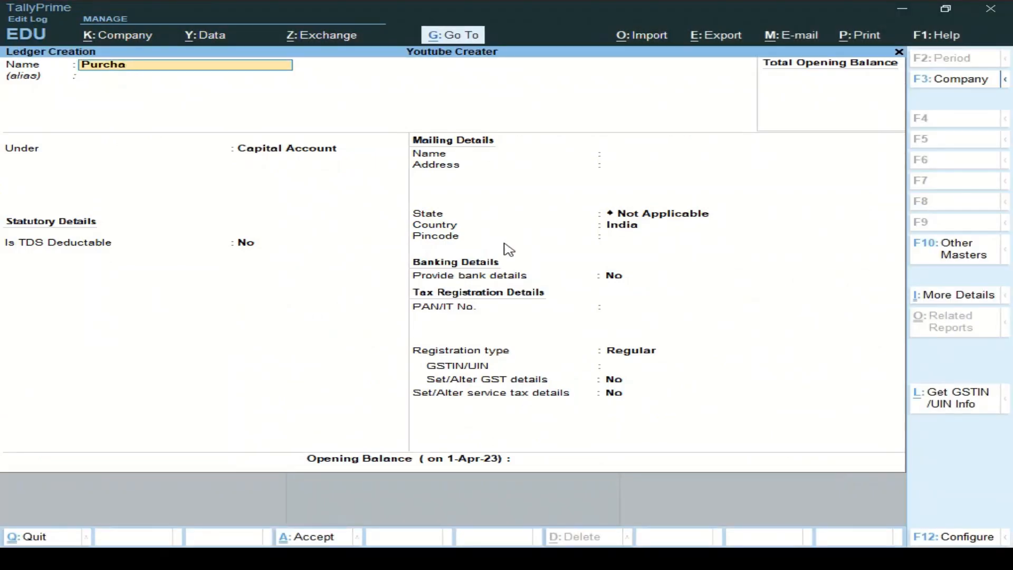
key(alt+Tab)
key(alt+Tab)
key(Return)
key(Return)
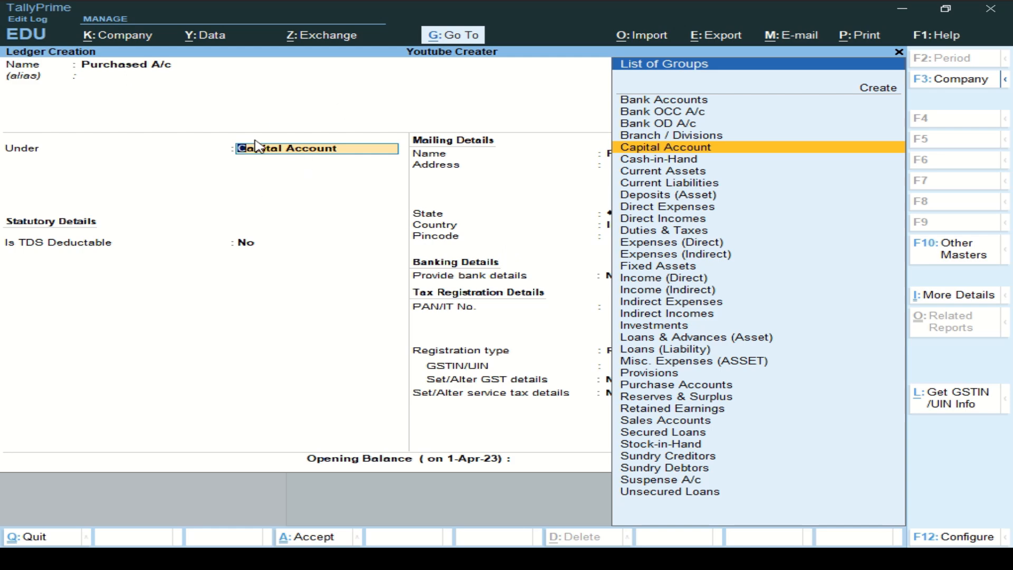
Step: Examine the account group descriptions in the PDF tally book, in particular the Purchase Account entry
key(alt+Tab)
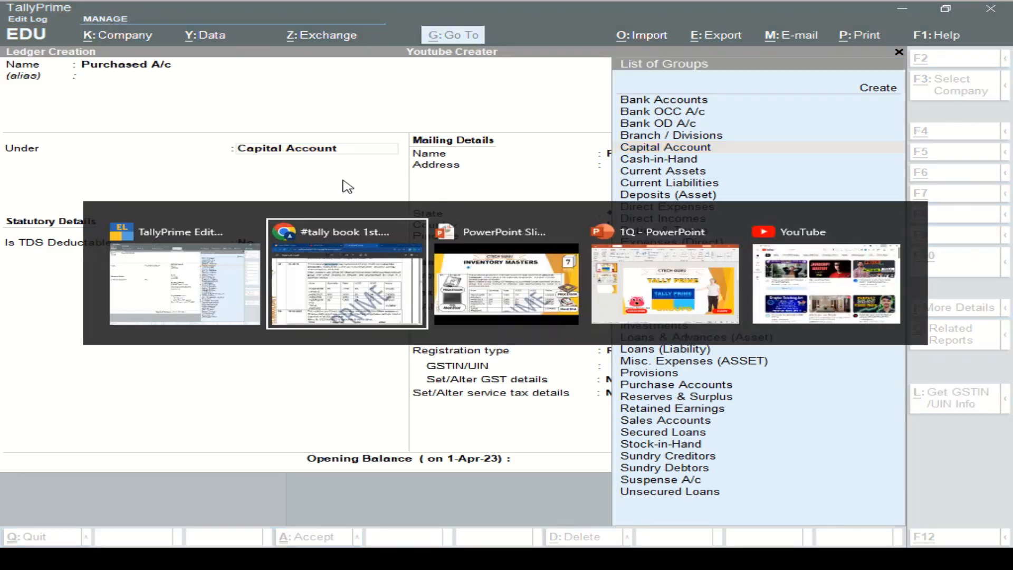
scroll(433, 211, up, 20)
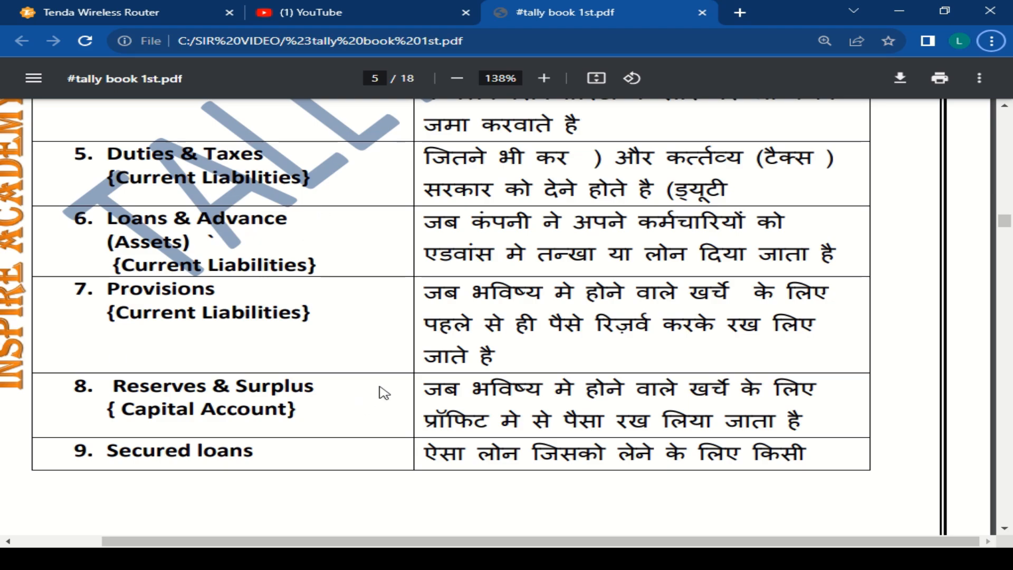
scroll(378, 397, down, 6)
scroll(381, 393, up, 5)
scroll(380, 393, up, 3)
scroll(380, 393, down, 10)
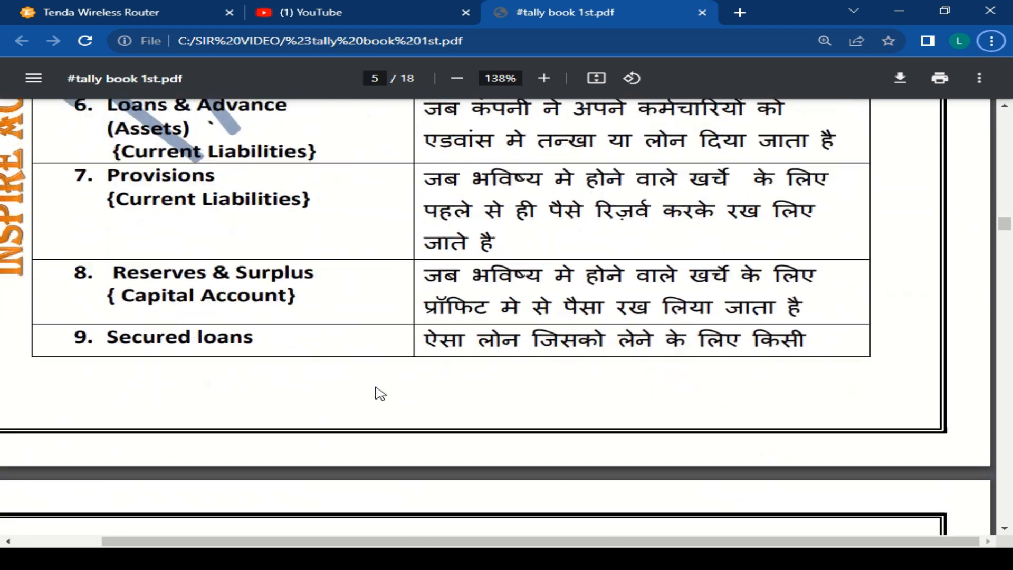
scroll(347, 326, down, 6)
scroll(348, 328, up, 12)
scroll(347, 330, up, 15)
scroll(346, 329, down, 1)
scroll(346, 329, up, 7)
scroll(346, 332, up, 10)
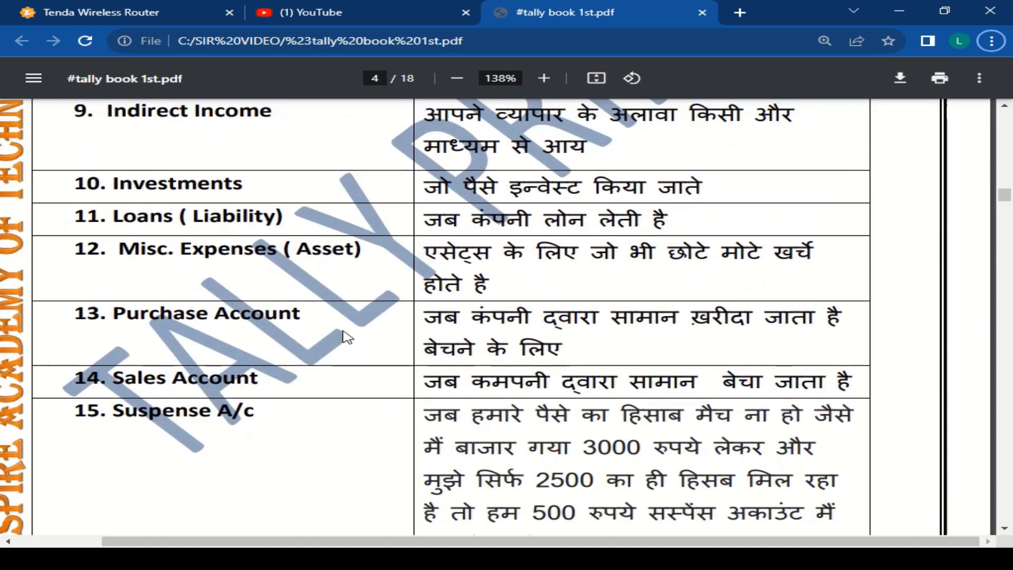
scroll(346, 336, down, 5)
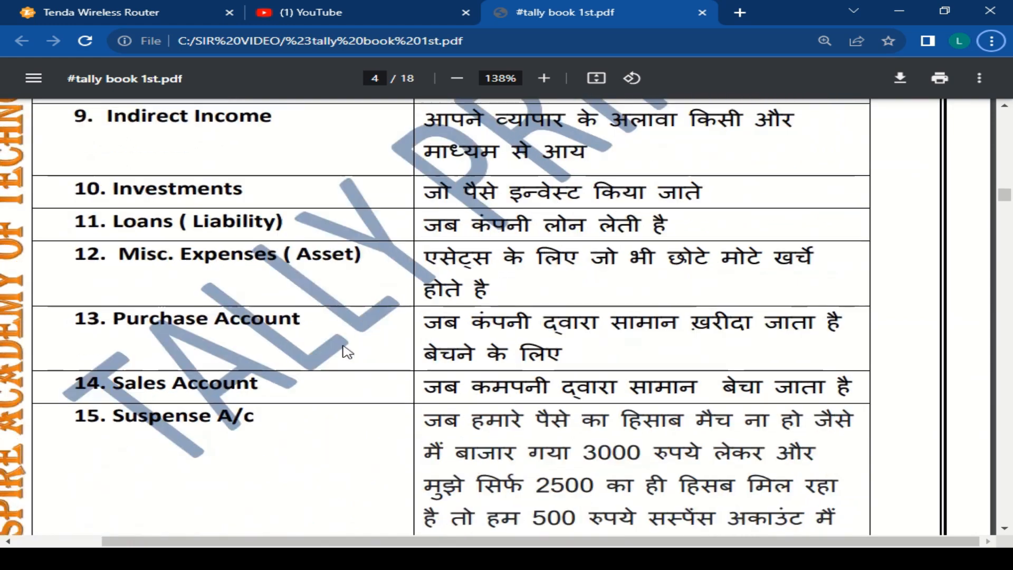
drag(115, 323, 316, 324)
click(348, 338)
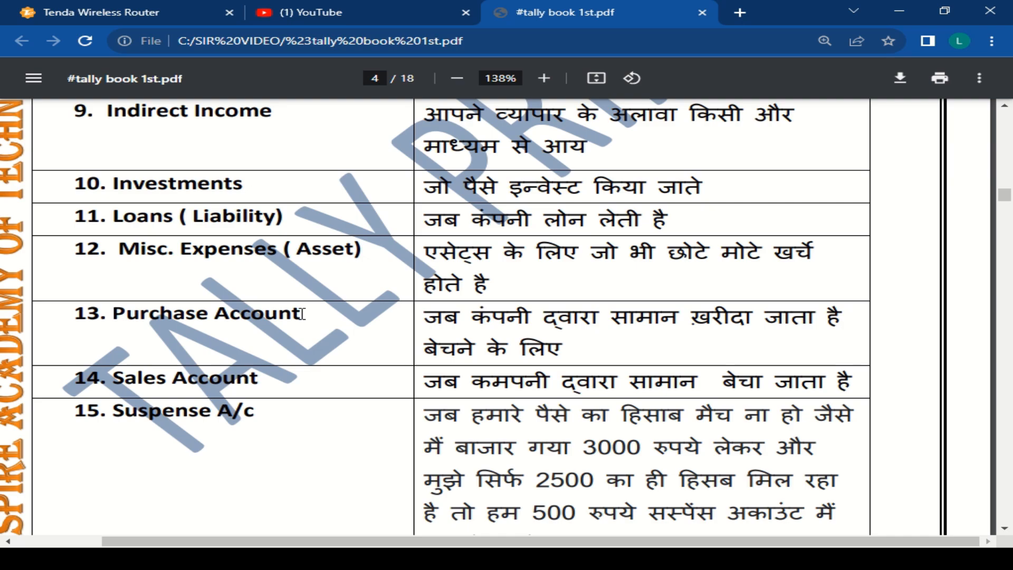
Step: Return to TallyPrime, place the Purchased A/c ledger under Purchase Accounts, and set its type of ledger to Not Applicable
key(alt+Tab)
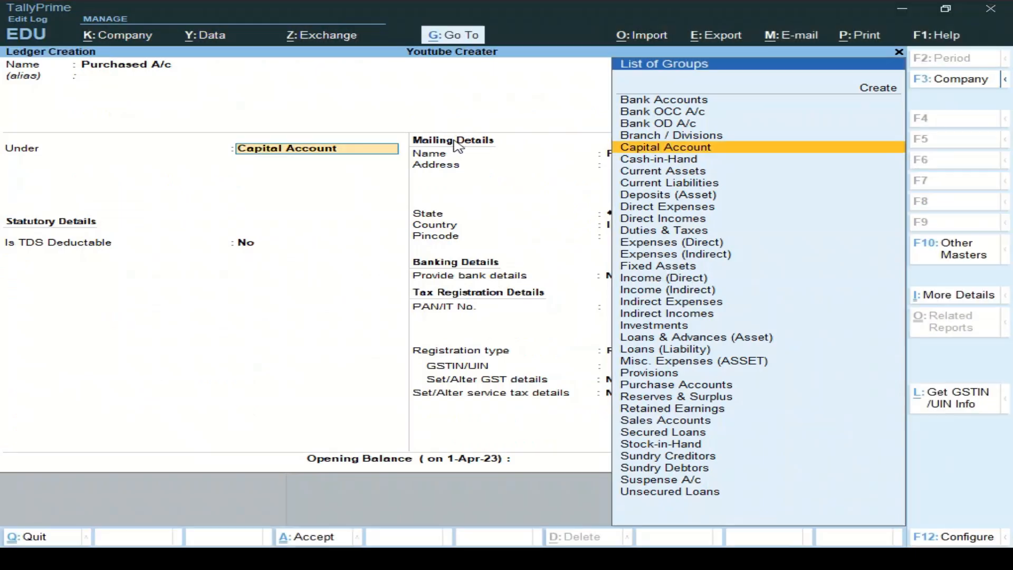
text(P)
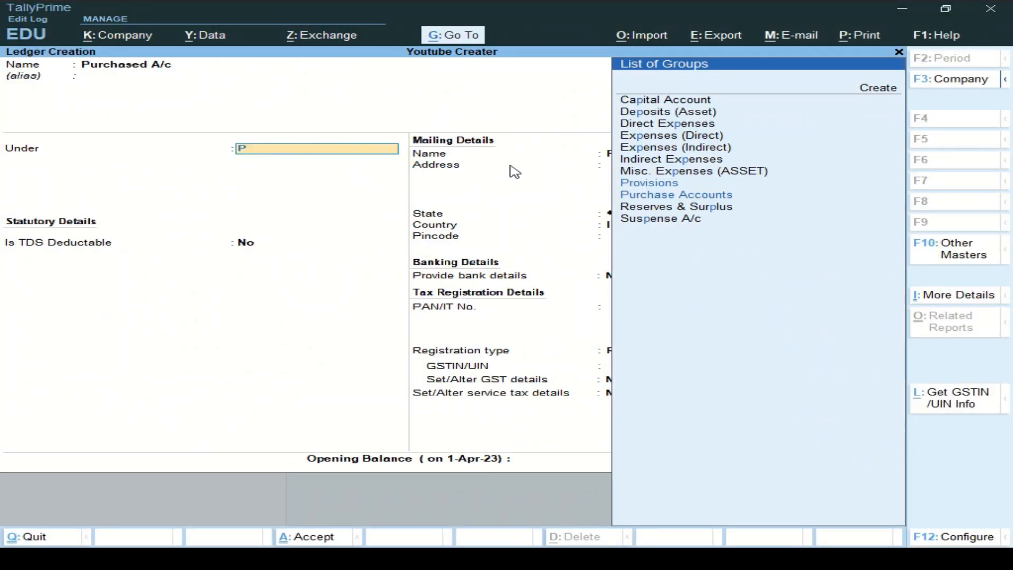
key(Down)
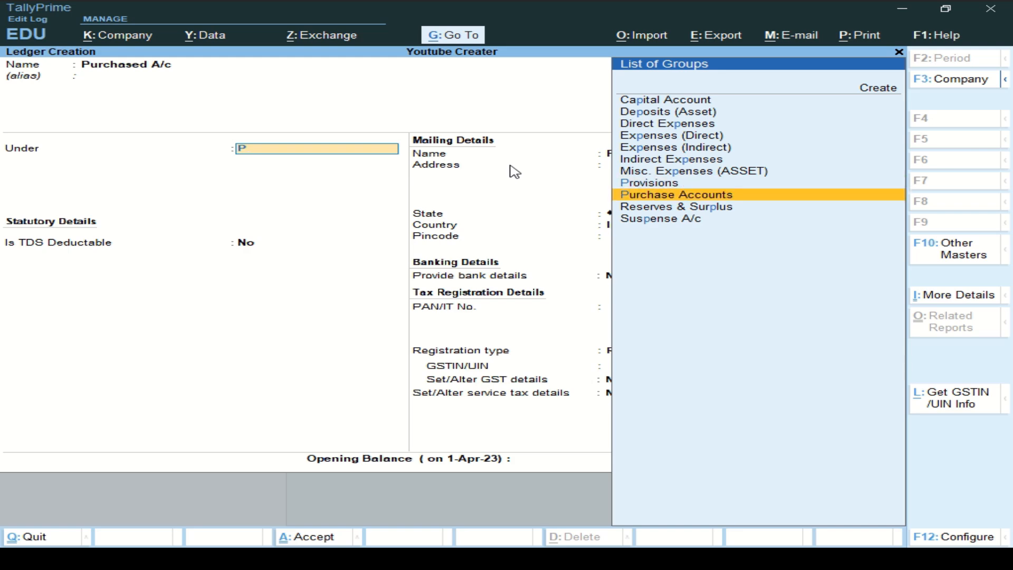
key(Return)
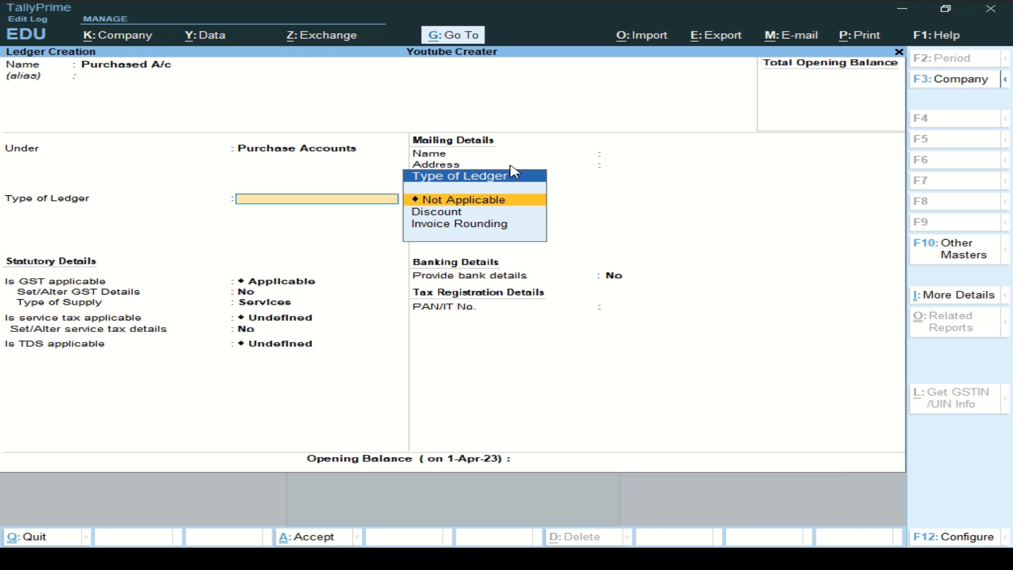
key(Return)
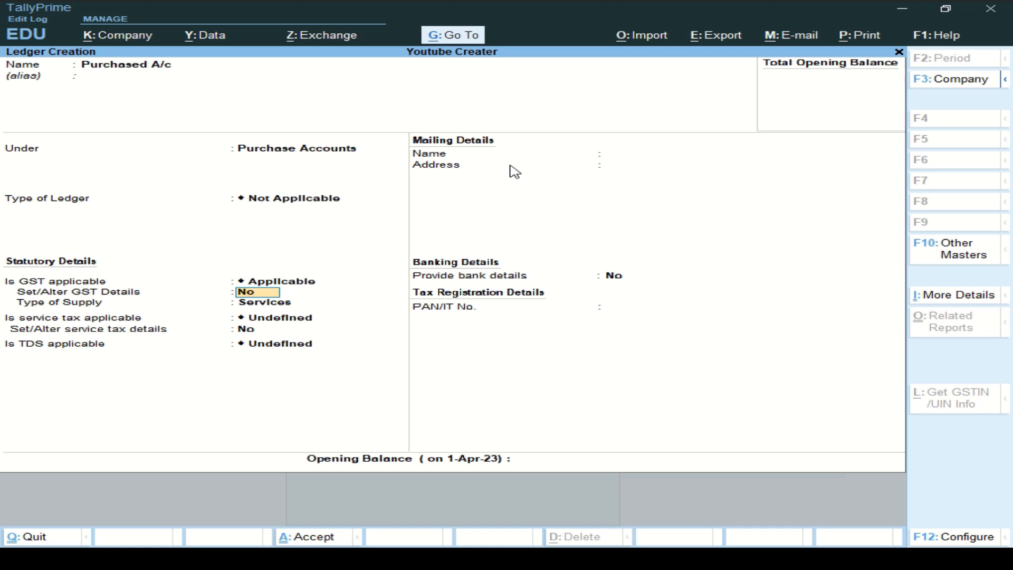
Step: Save the Purchased A/c ledger, then find the supplier's name in transaction 07 of the PDF tally book
key(ctrl)
key(ctrl+a)
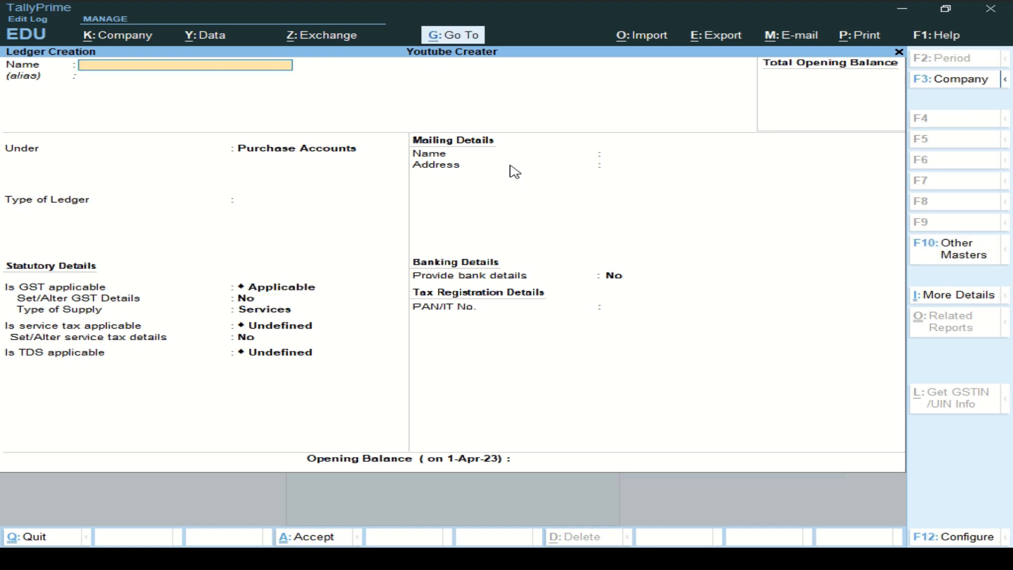
key(alt+Tab)
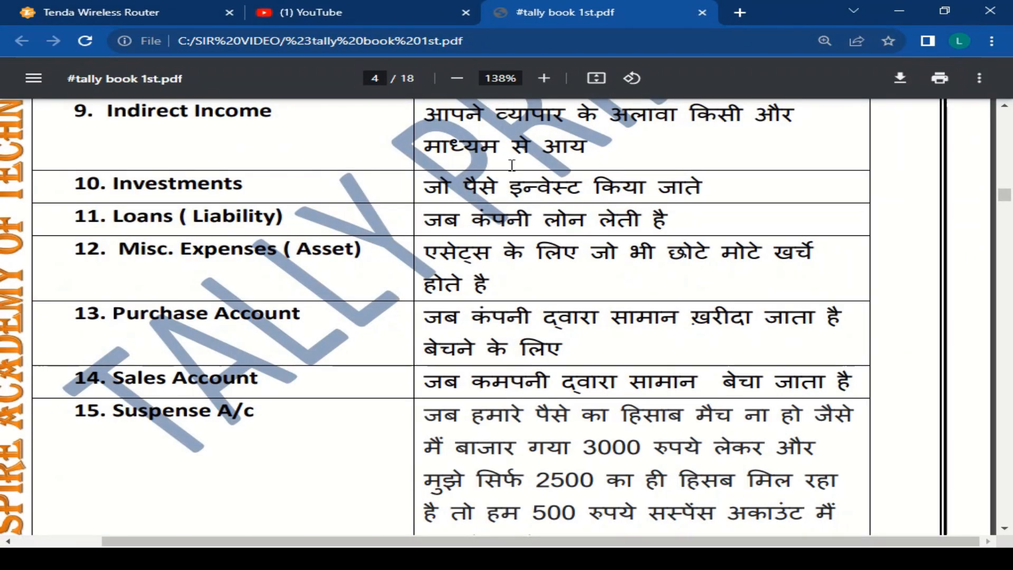
scroll(488, 315, down, 15)
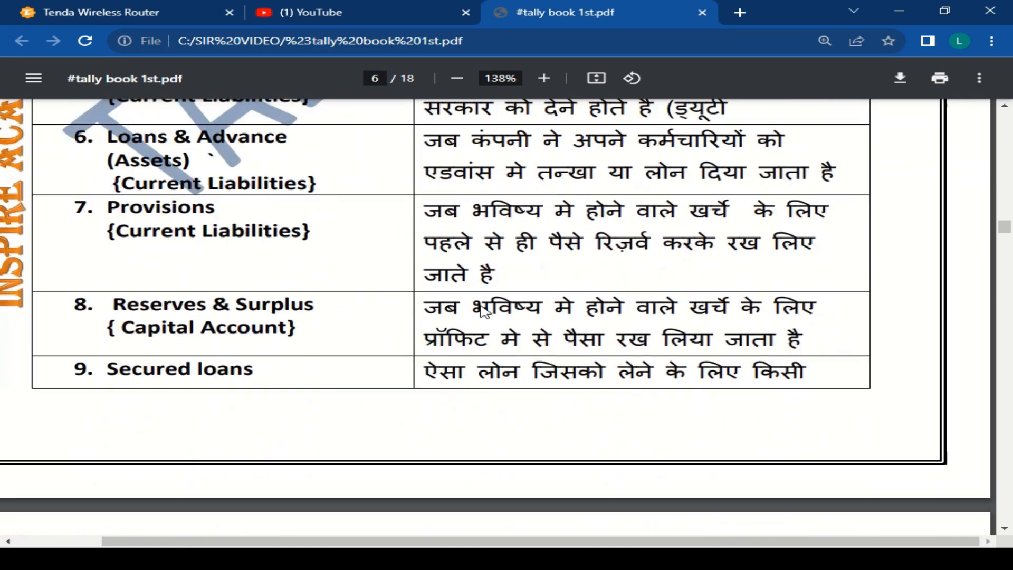
scroll(481, 314, down, 7)
scroll(480, 315, up, 10)
scroll(481, 319, down, 6)
scroll(482, 320, down, 12)
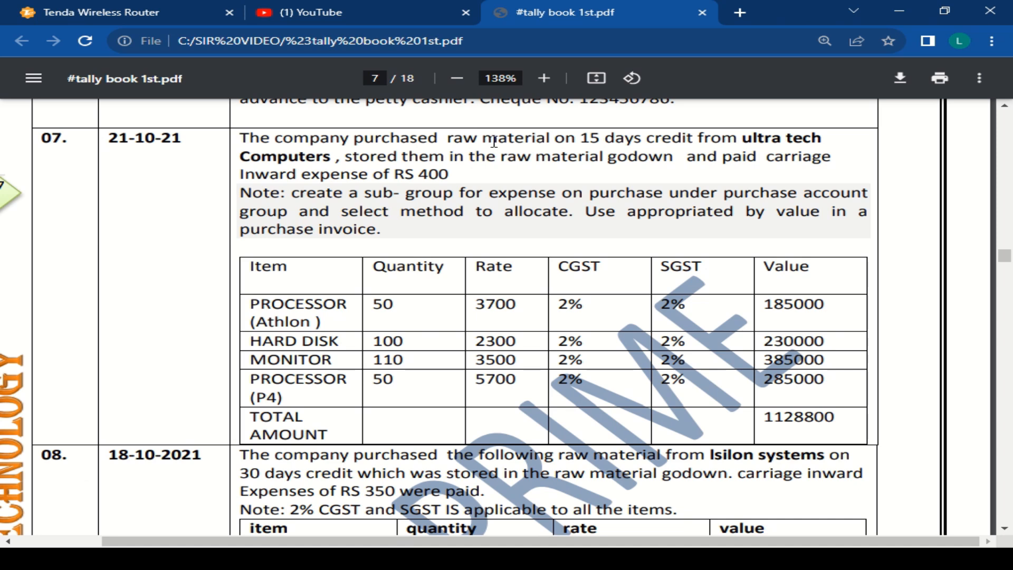
drag(745, 139, 328, 153)
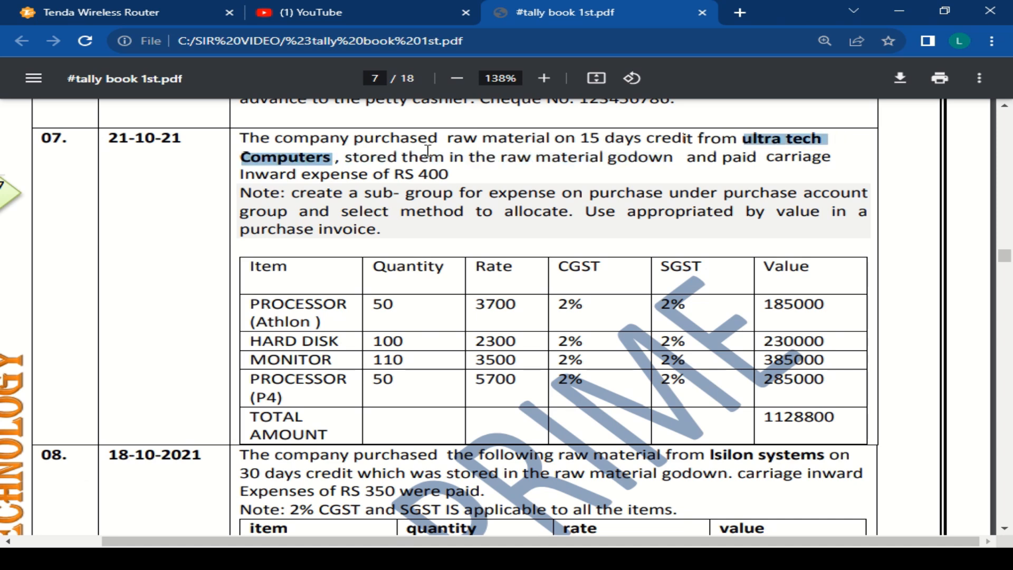
Step: Return to TallyPrime and name the new ledger Ultra Tech Computer A/c, leaving its alias blank
key(alt+Tab)
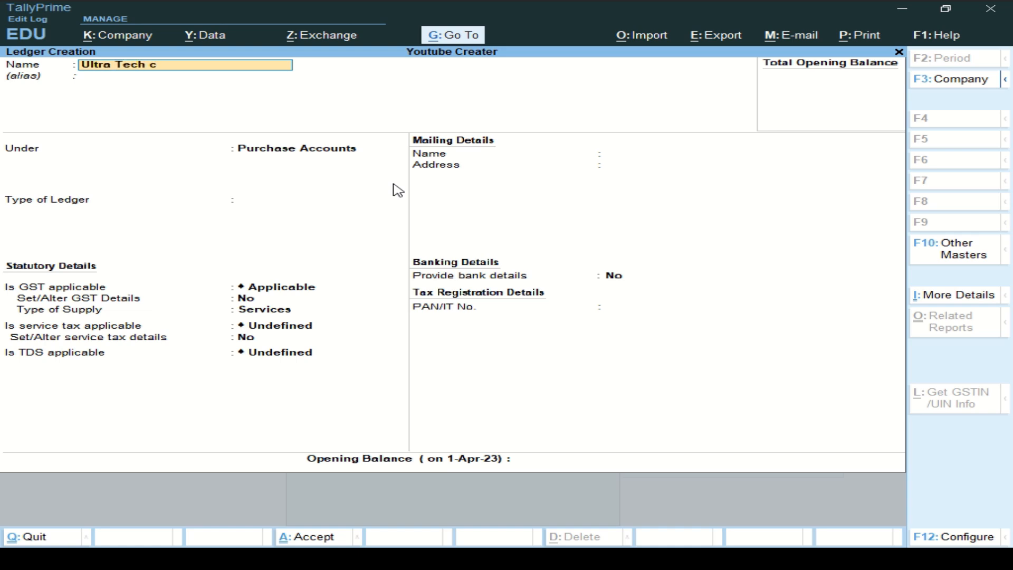
text(omputer A/c)
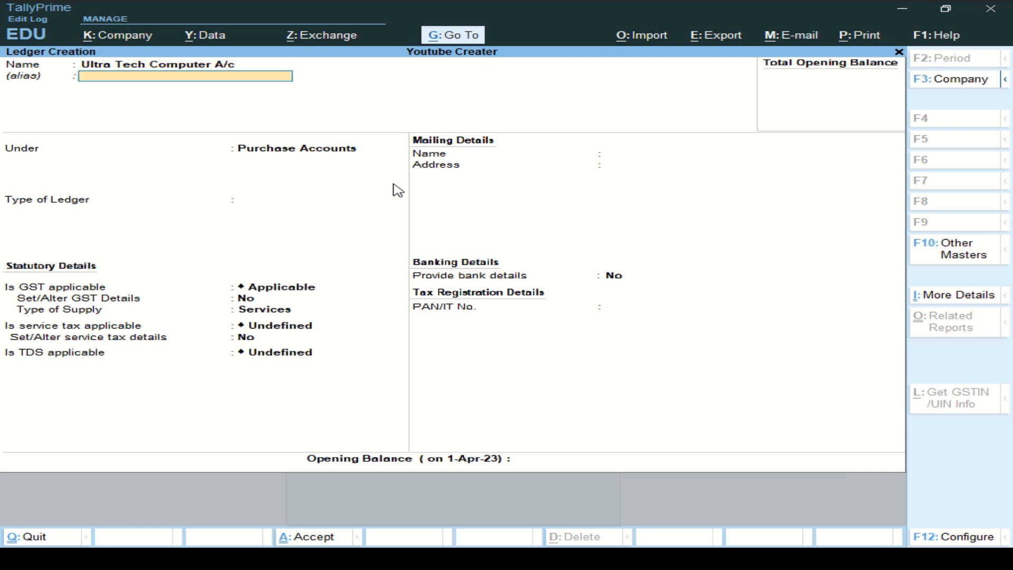
key(Return)
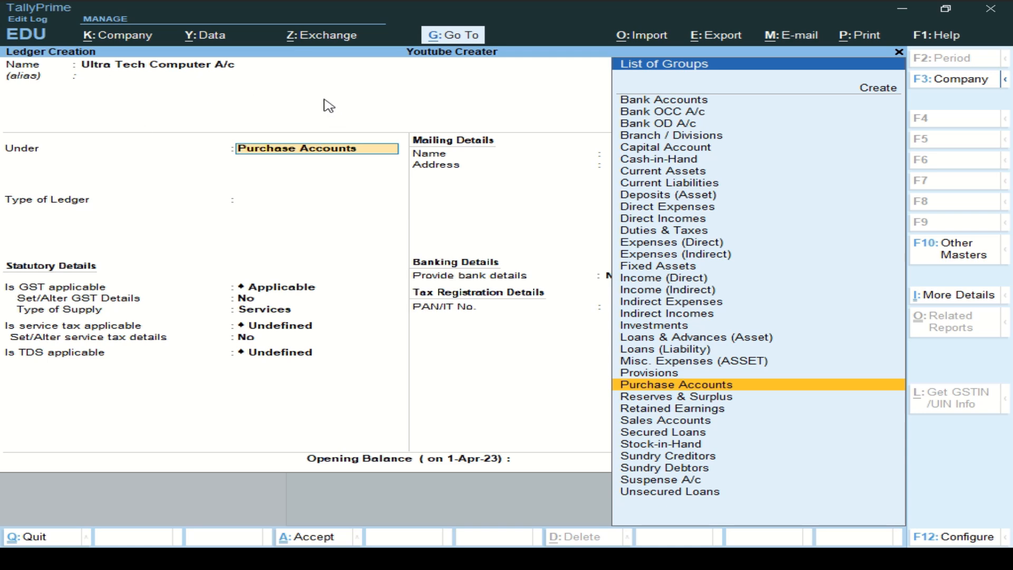
Step: Look up the Sundry Creditors and Sundry Debtors group descriptions in the PDF tally book
key(alt+Tab)
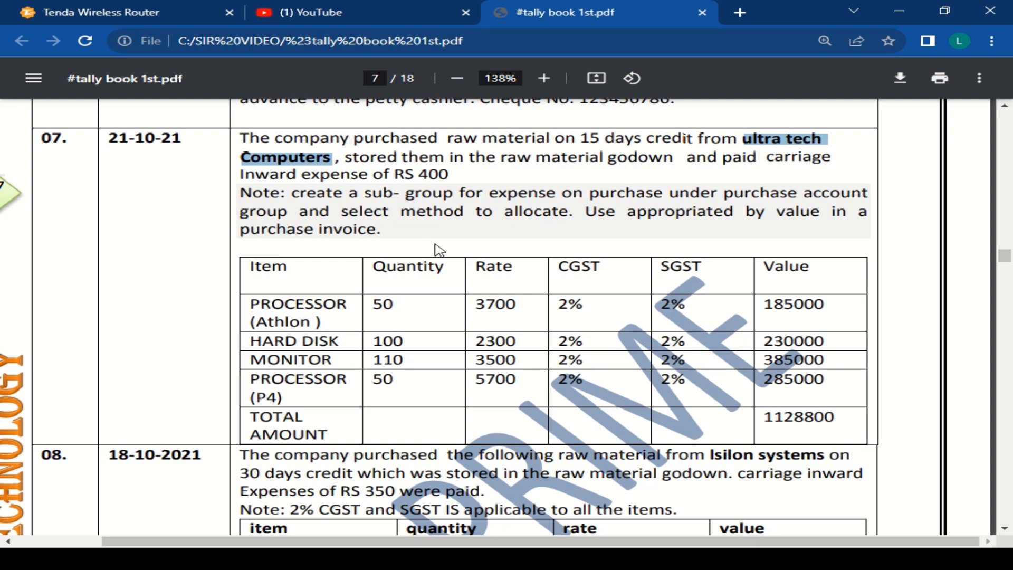
scroll(463, 233, up, 1)
scroll(463, 233, up, 20)
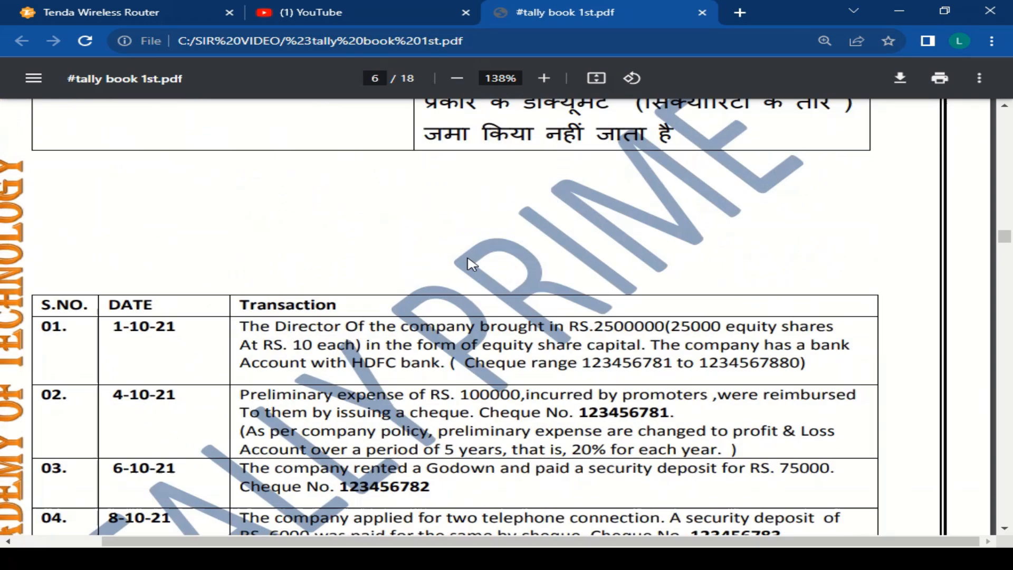
scroll(487, 287, down, 15)
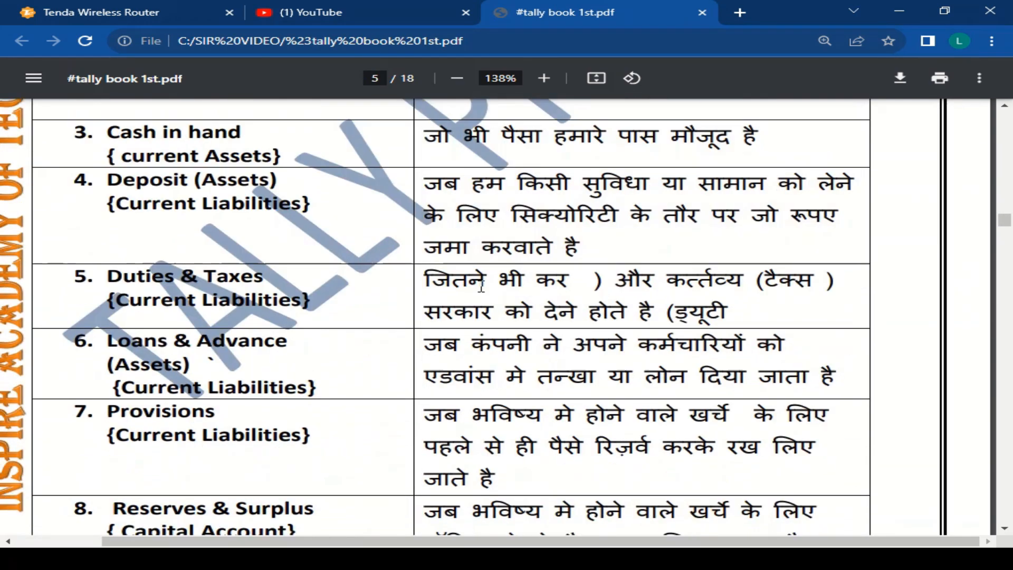
scroll(480, 292, down, 5)
scroll(336, 283, down, 1)
scroll(336, 282, up, 1)
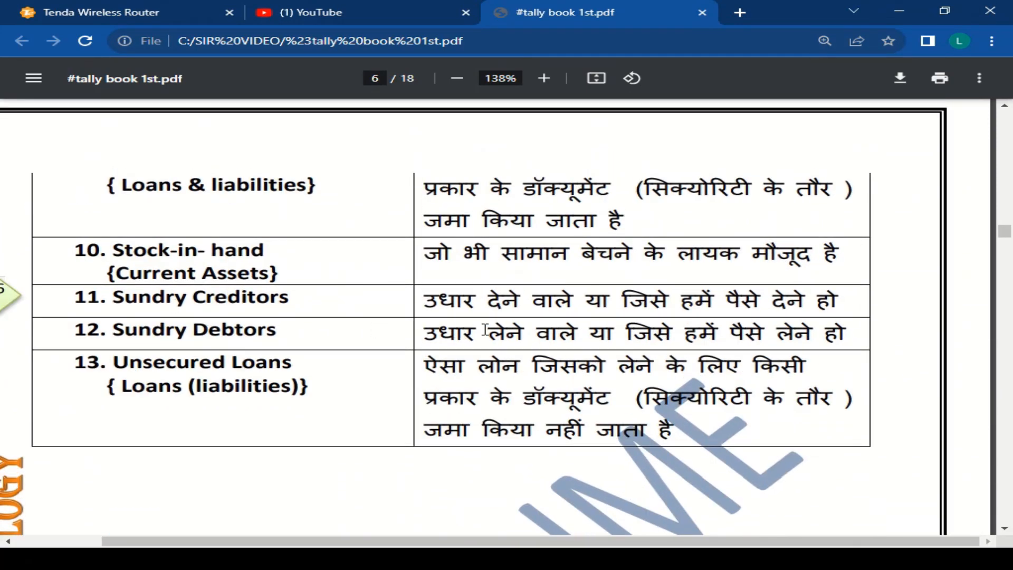
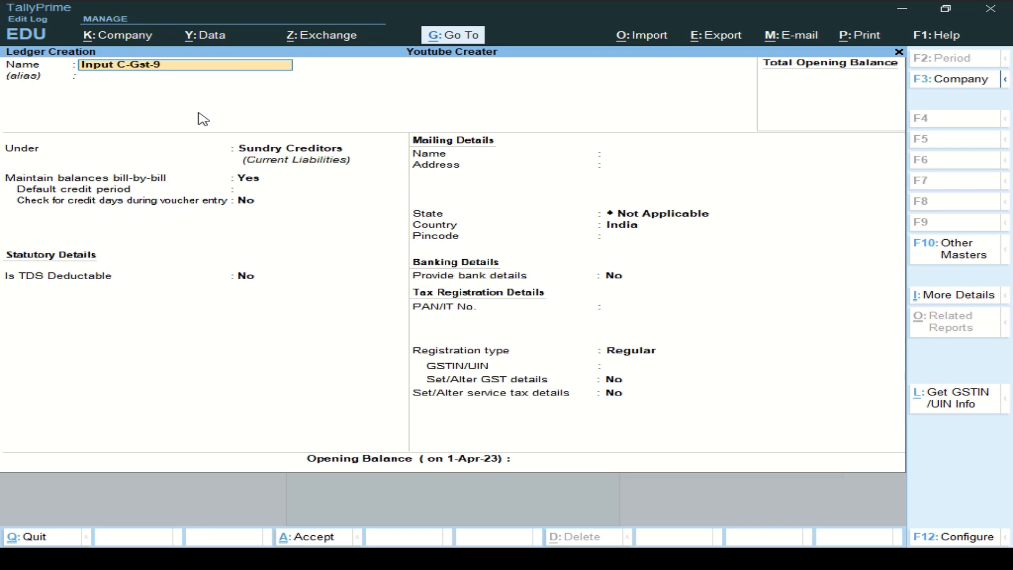
Step: Name the new ledger Input C-Gst-9% and find the Duties & Taxes group description in the PDF tally book
text(%)
key(Return)
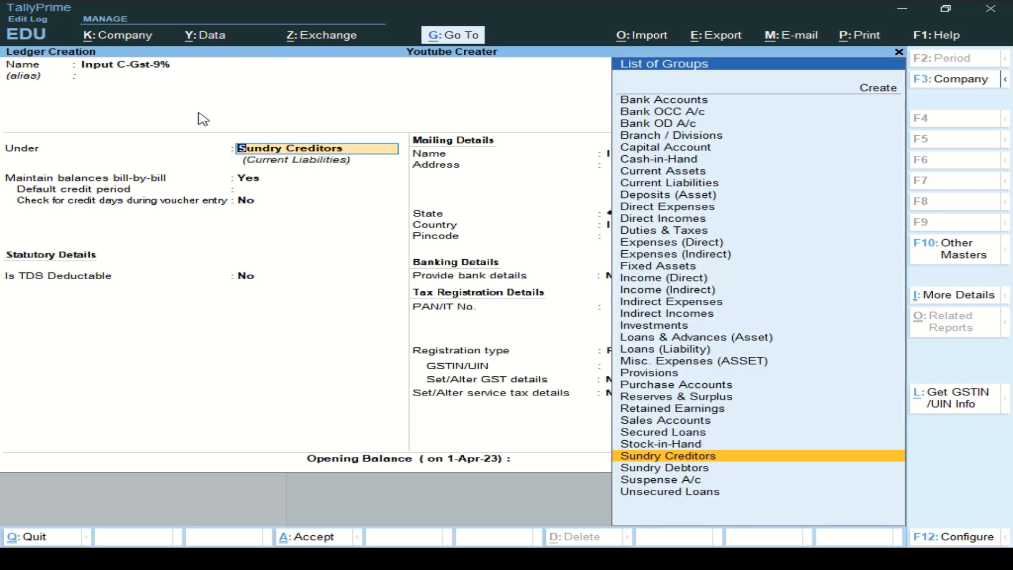
key(alt)
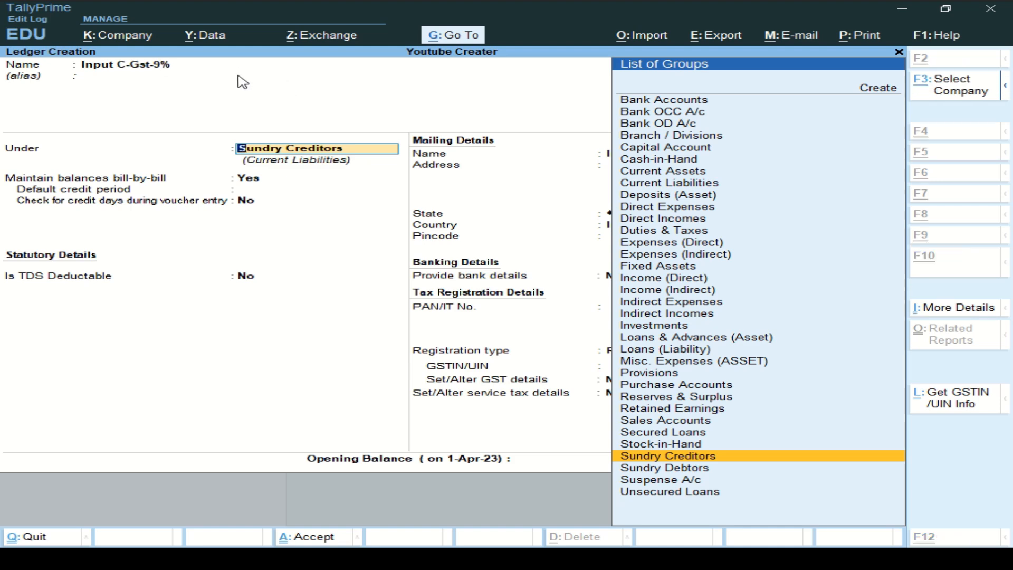
key(alt+Tab)
key(alt+Tab)
key(alt+Tab)
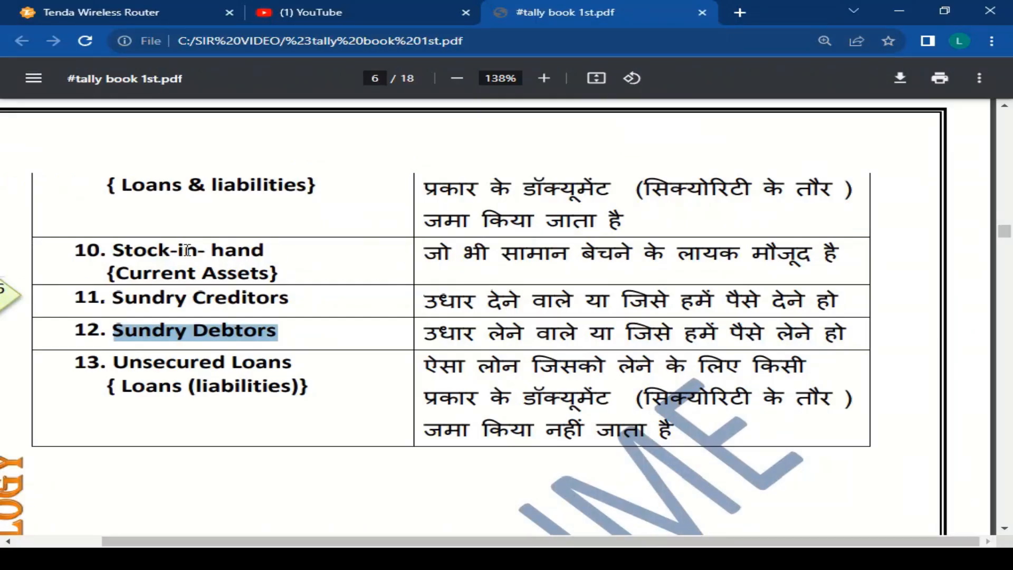
scroll(187, 249, up, 10)
scroll(127, 280, down, 5)
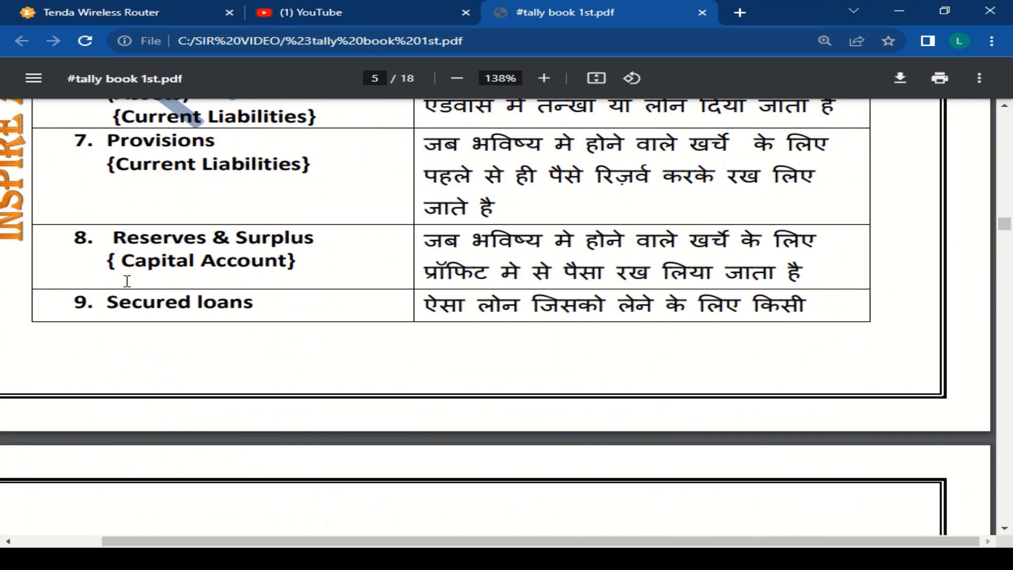
scroll(208, 280, down, 5)
scroll(213, 284, up, 7)
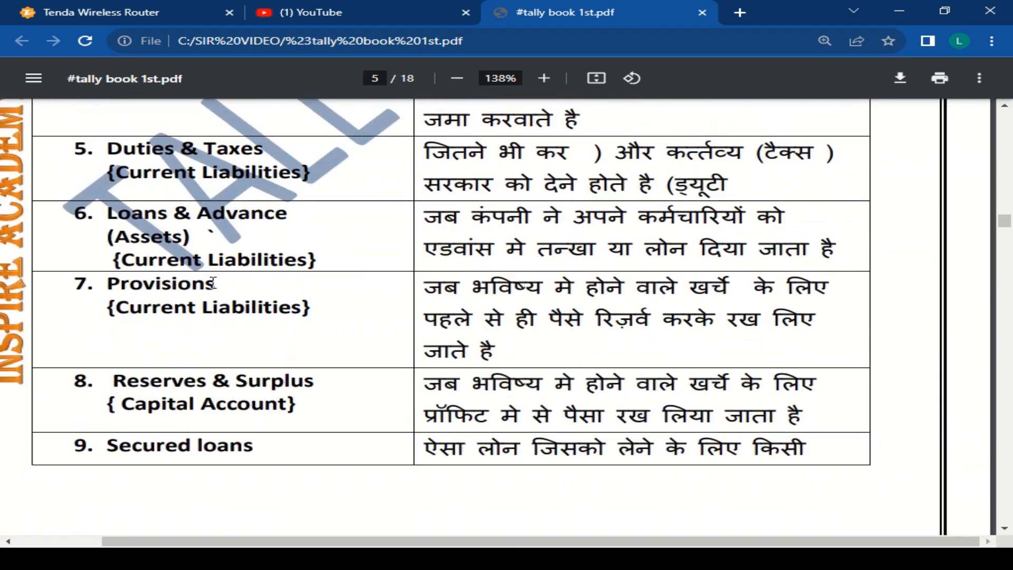
scroll(212, 283, up, 3)
drag(108, 302, 277, 302)
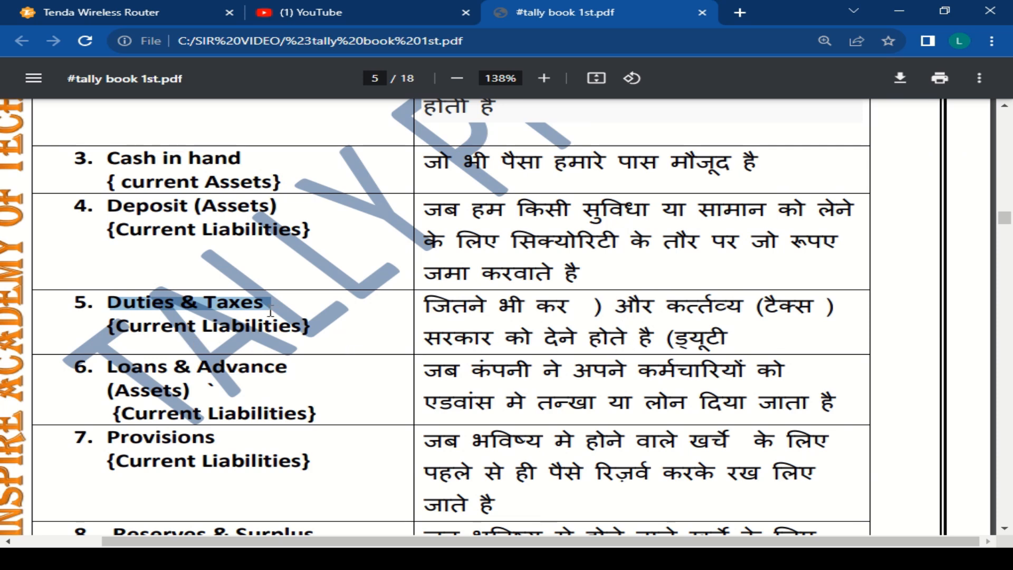
Step: Return to TallyPrime and place Input C-Gst-9% under Duties & Taxes, with GST as duty type and Central Tax as tax type
key(alt+Tab)
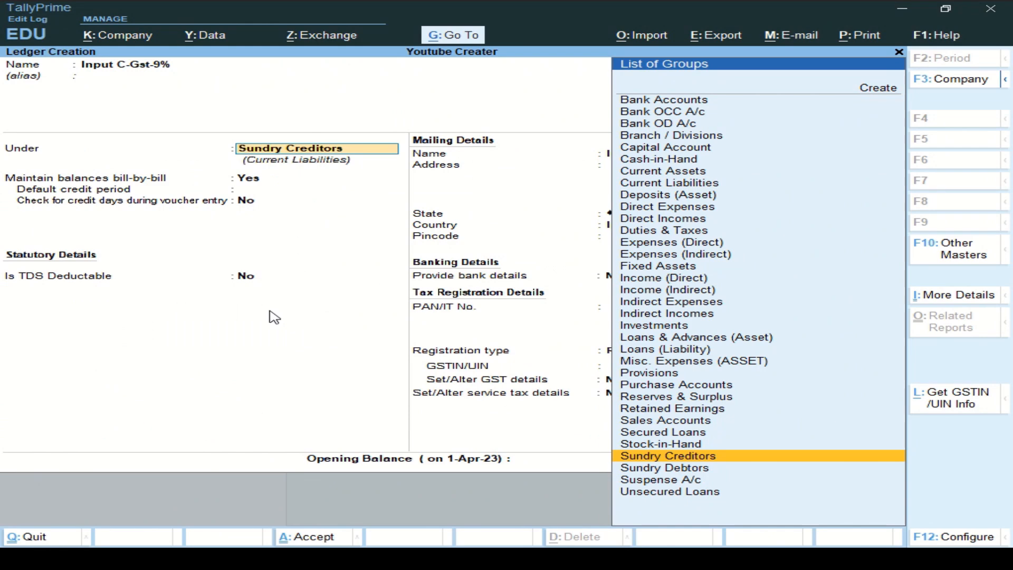
text(Du)
key(Return)
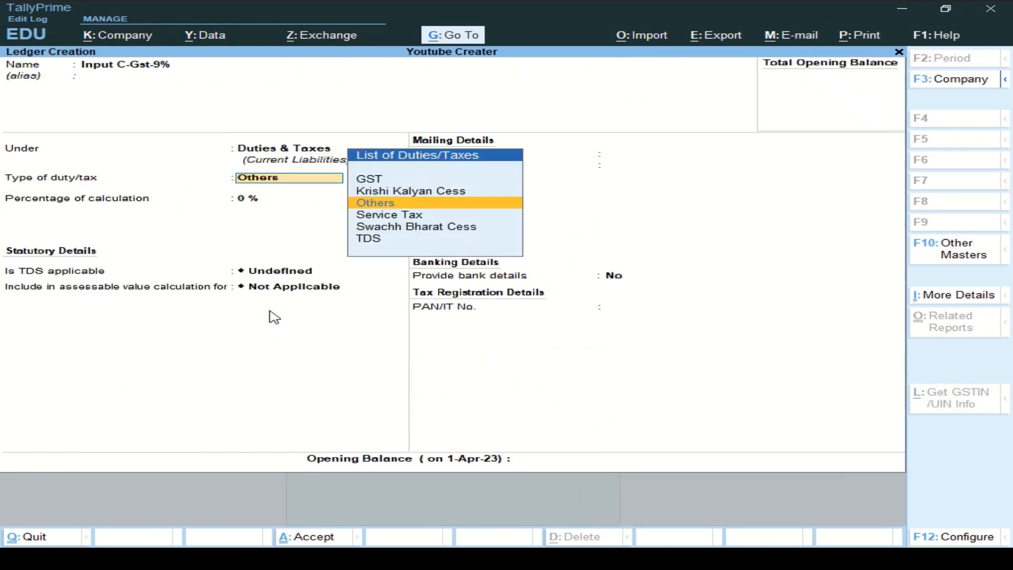
key(Up)
key(Up)
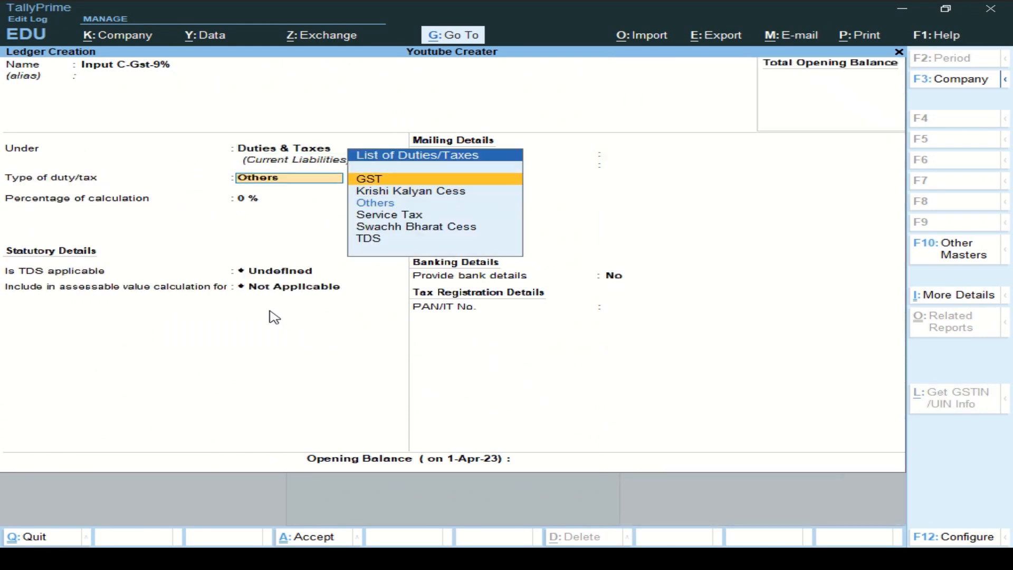
key(Return)
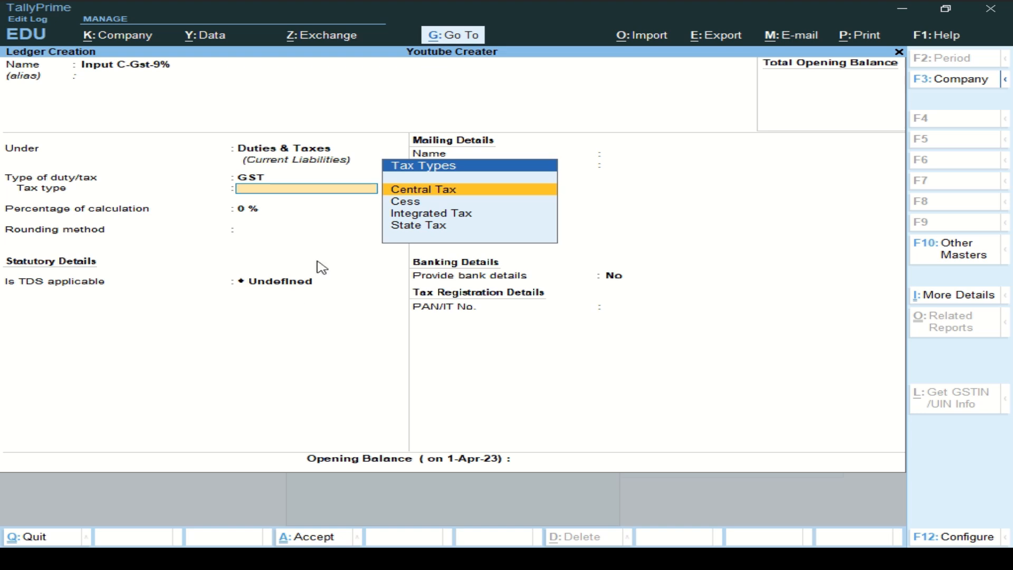
key(Return)
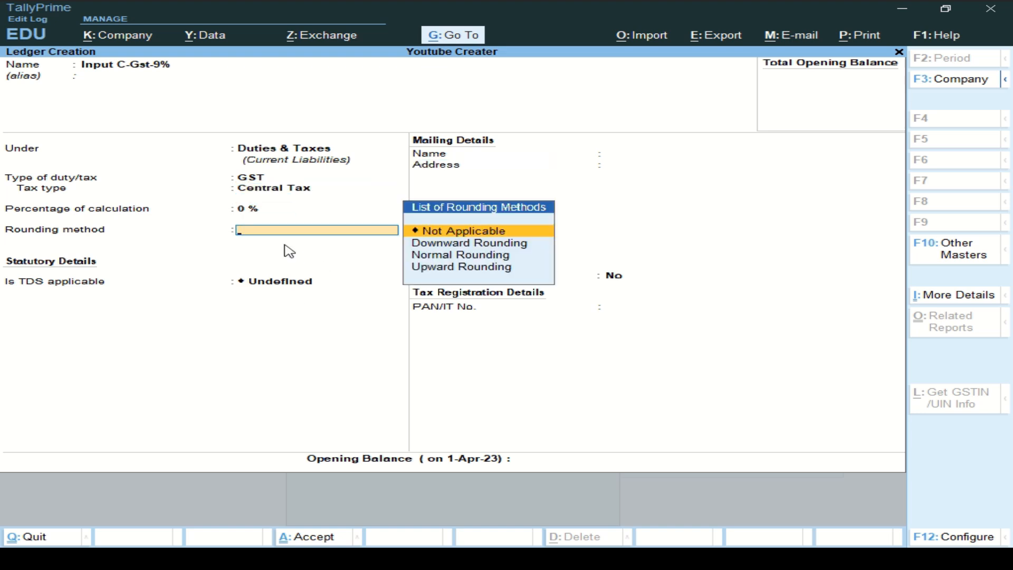
Step: Set the percentage of calculation to 9 % and the rounding method to Not Applicable, then save the Input C-Gst-9% ledger
key(BackSpace)
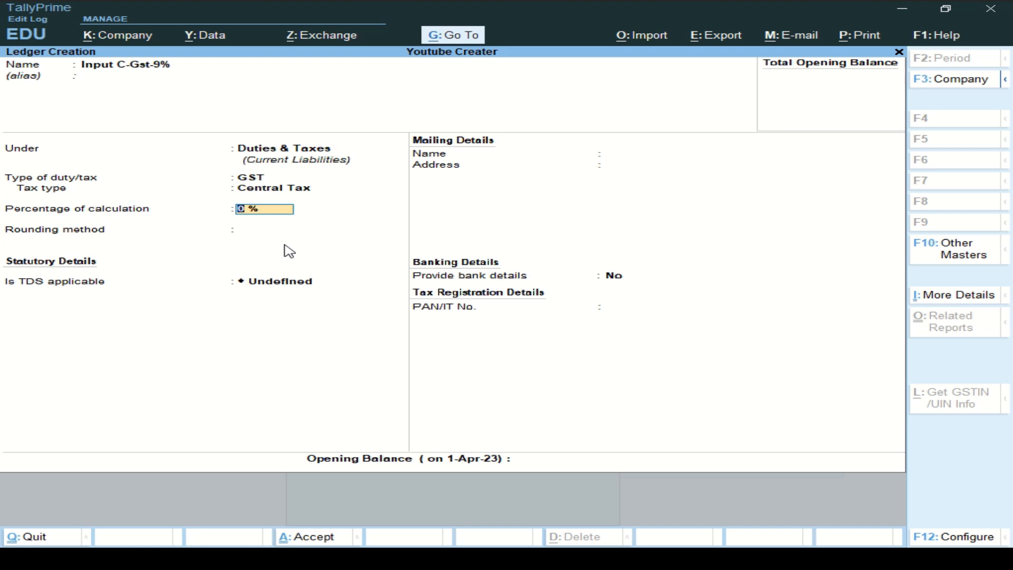
text(9)
key(Return)
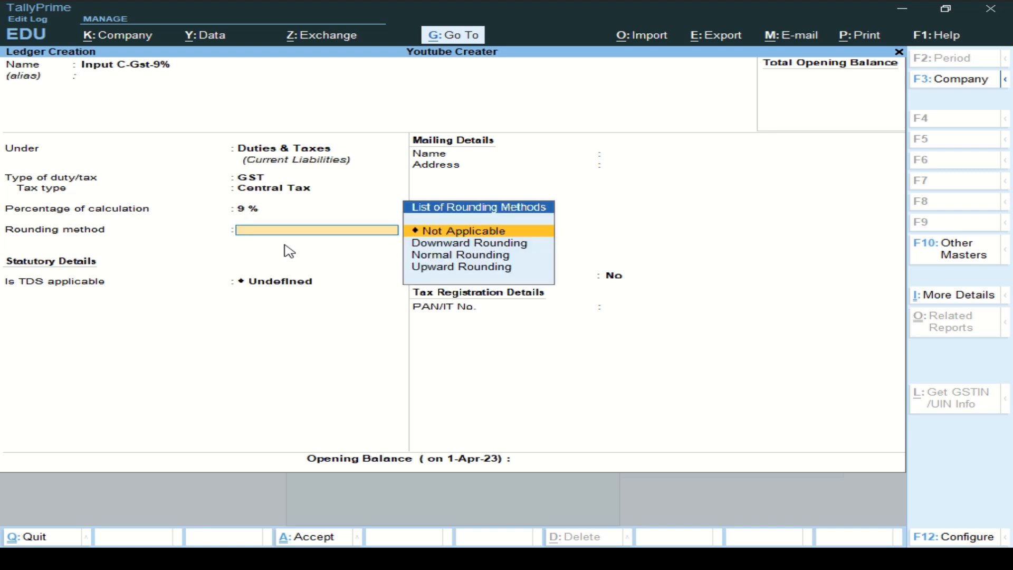
key(Return)
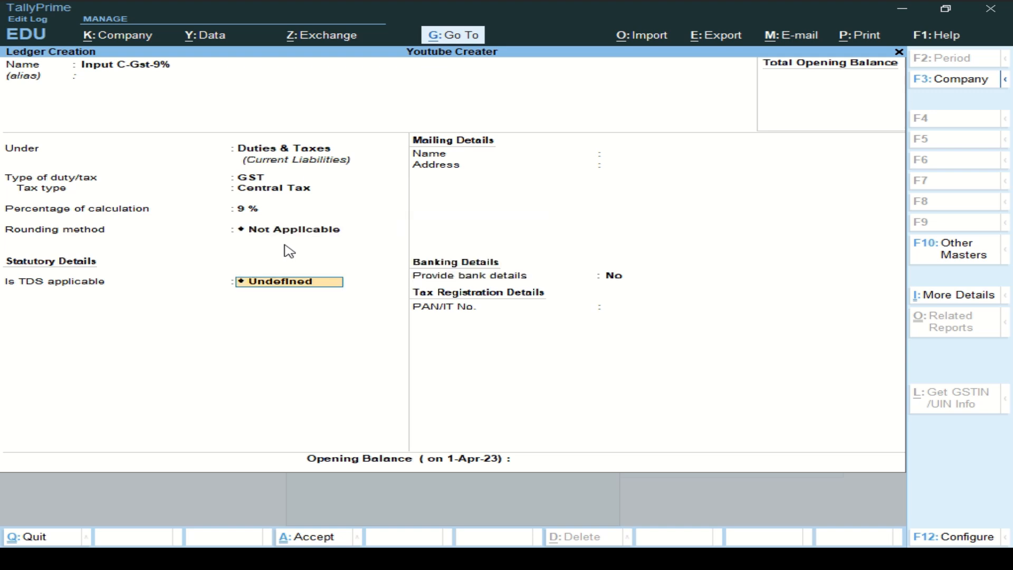
key(BackSpace)
key(Return)
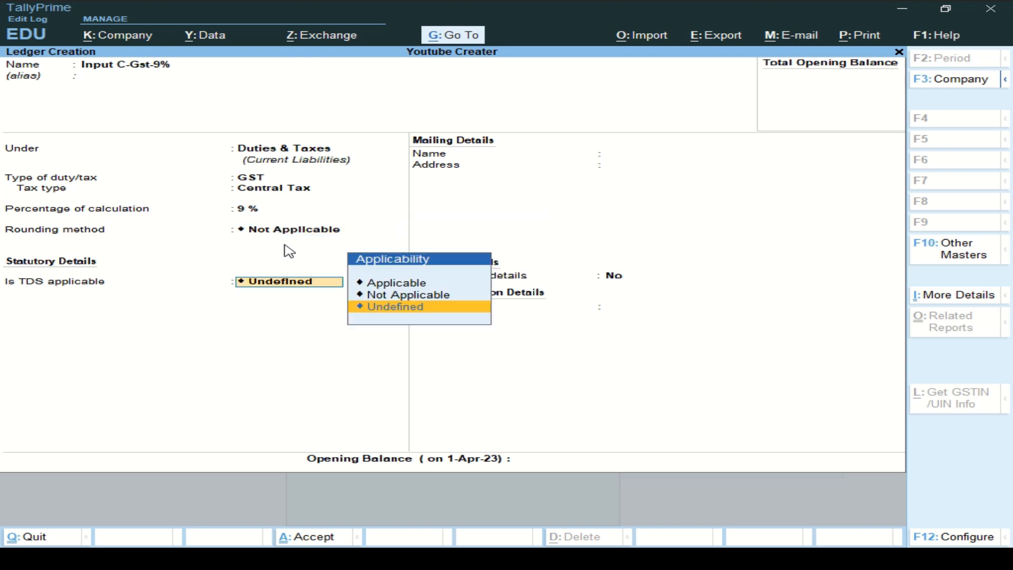
key(Return)
key(Return)
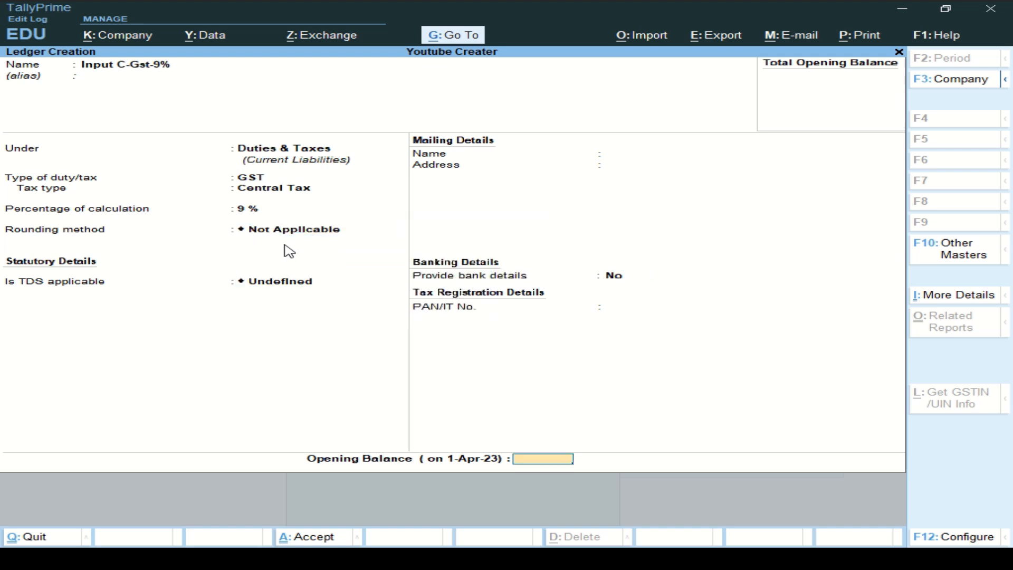
key(Return)
key(Return)
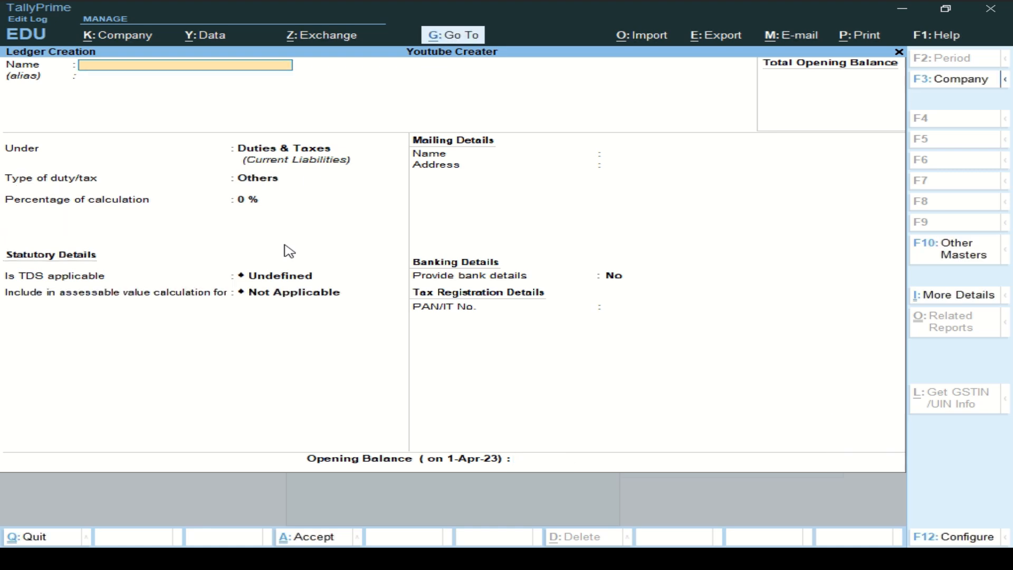
Step: Start a new ledger named Input S-Gst-9% under the Duties & Taxes group
text(Input S-Gst-9%)
key(Return)
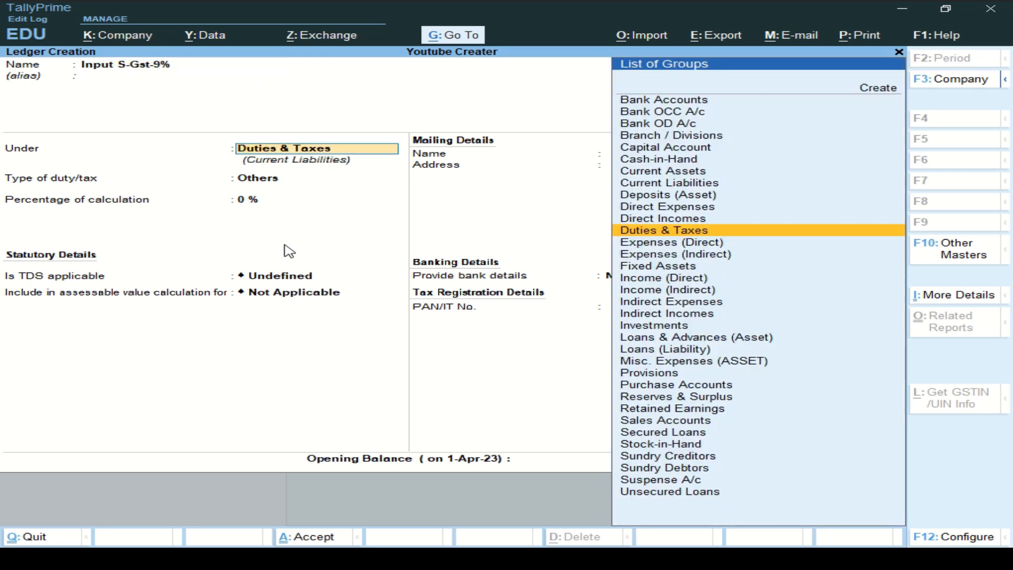
key(Return)
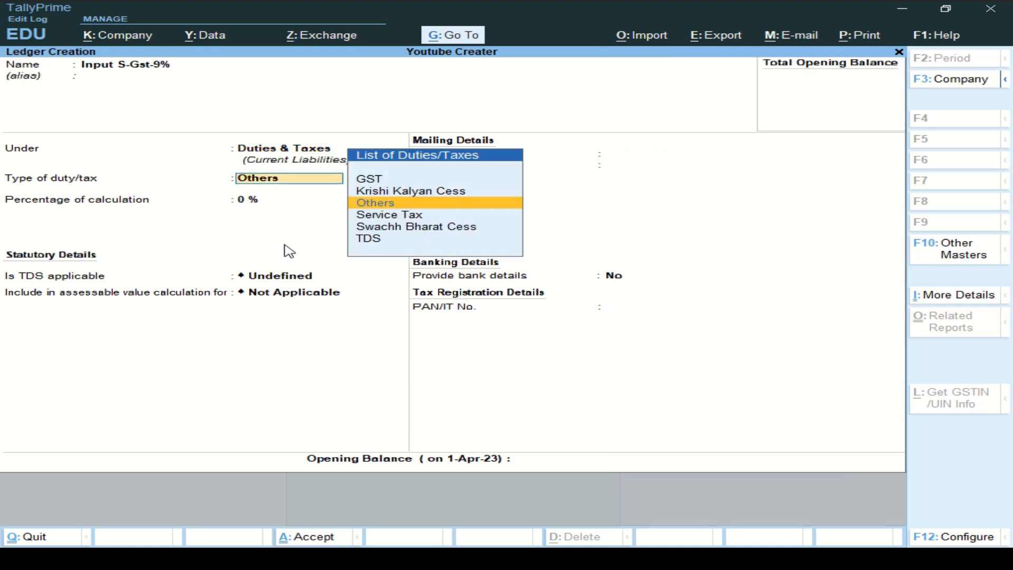
Step: Set the Input S-Gst-9% ledger's type of duty/tax to GST and its tax type to State Tax
key(Up)
key(Up)
key(Return)
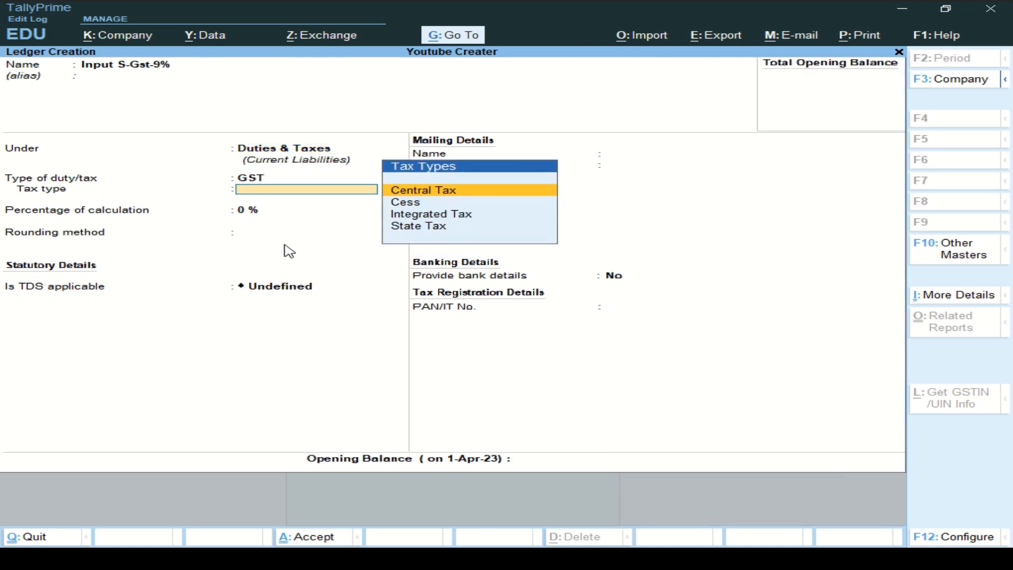
key(Down)
key(Down)
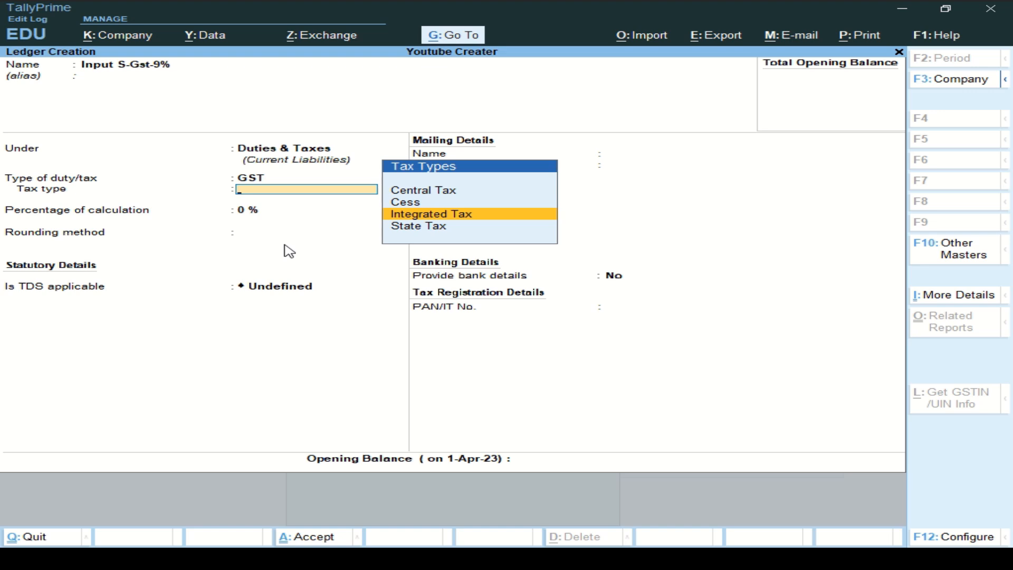
key(Down)
key(Return)
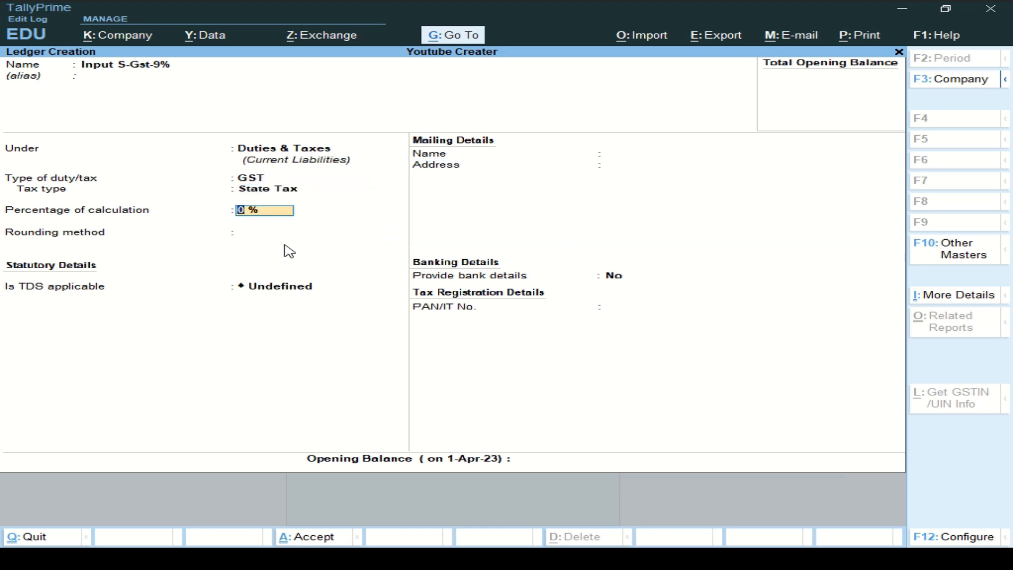
Step: Set the percentage of calculation to 9 % and rounding method to Not Applicable for Input S-Gst-9%, then save the ledger
text(9)
key(Return)
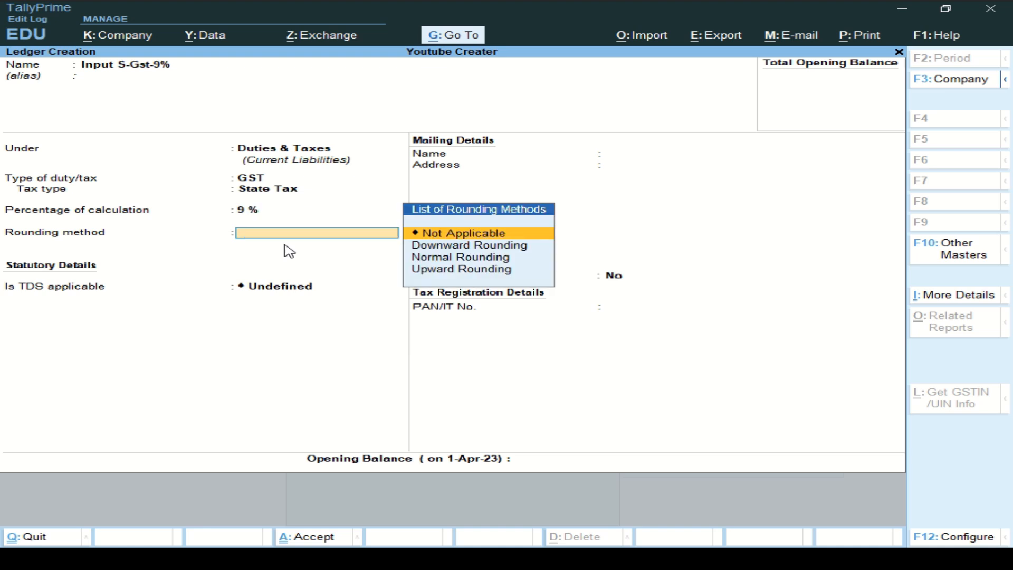
key(Return)
key(Return)
key(Return)
key(Return)
key(Return)
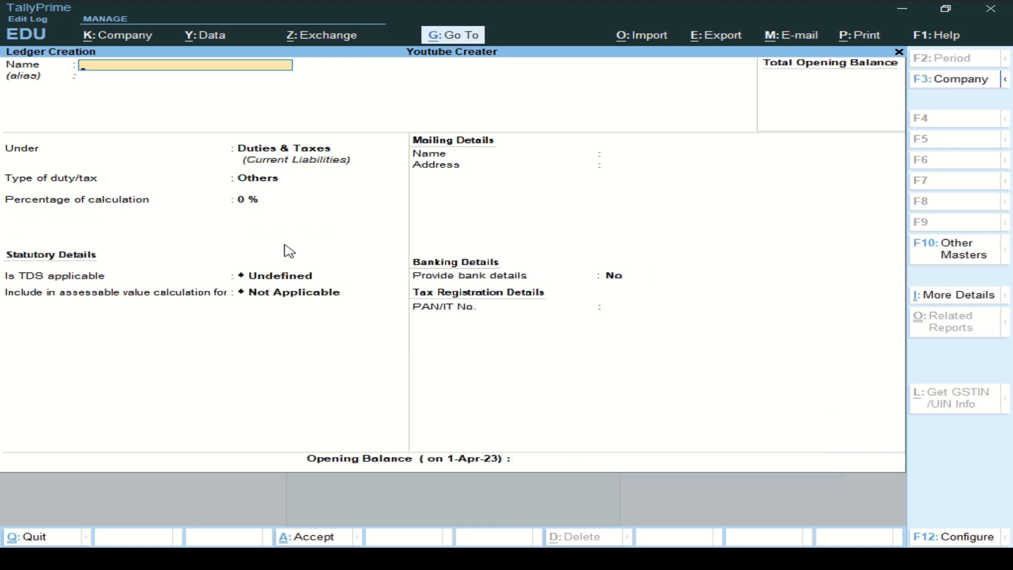
Step: Switch to the #tally book 1st.pdf document in Chrome and find transaction 07 on page 7
key(alt+Tab)
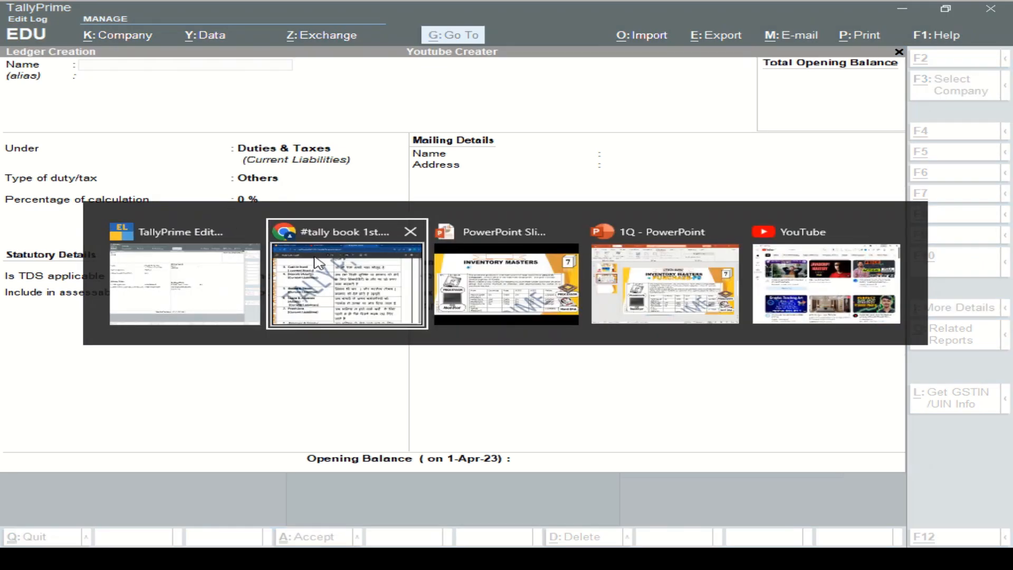
scroll(422, 342, up, 5)
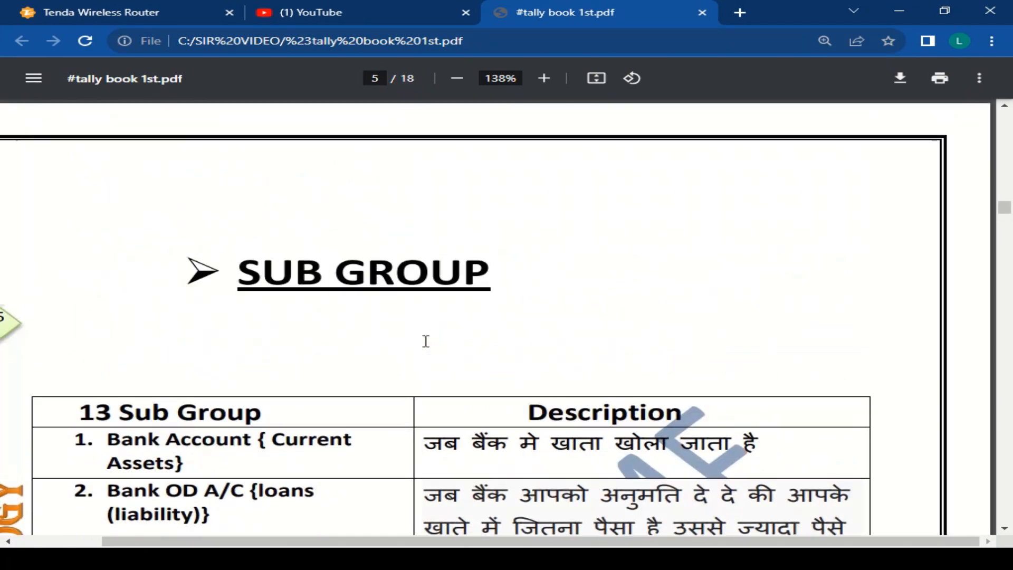
scroll(411, 341, down, 10)
scroll(409, 341, down, 12)
scroll(412, 343, up, 6)
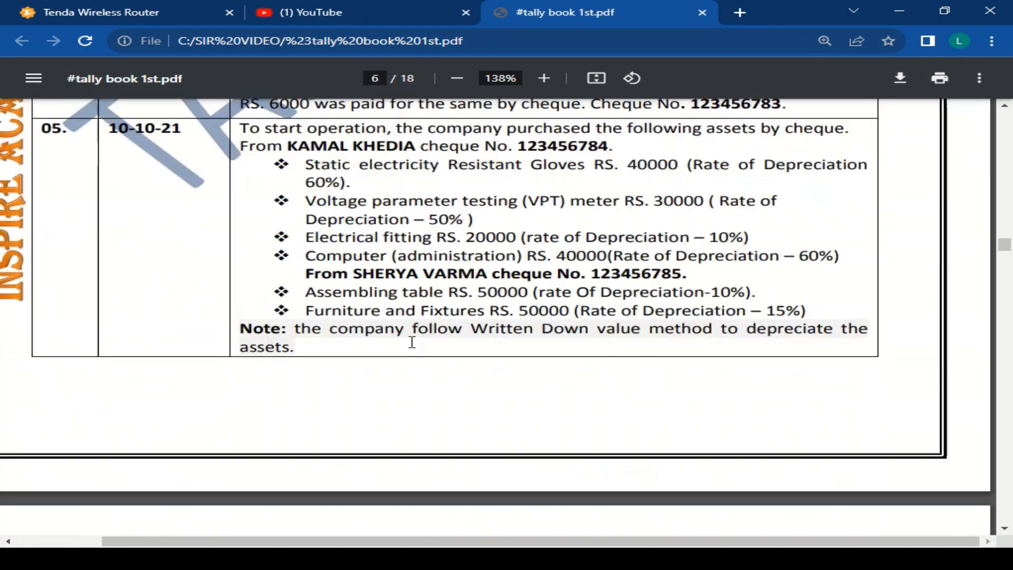
scroll(413, 344, down, 3)
scroll(414, 346, up, 5)
scroll(414, 347, down, 8)
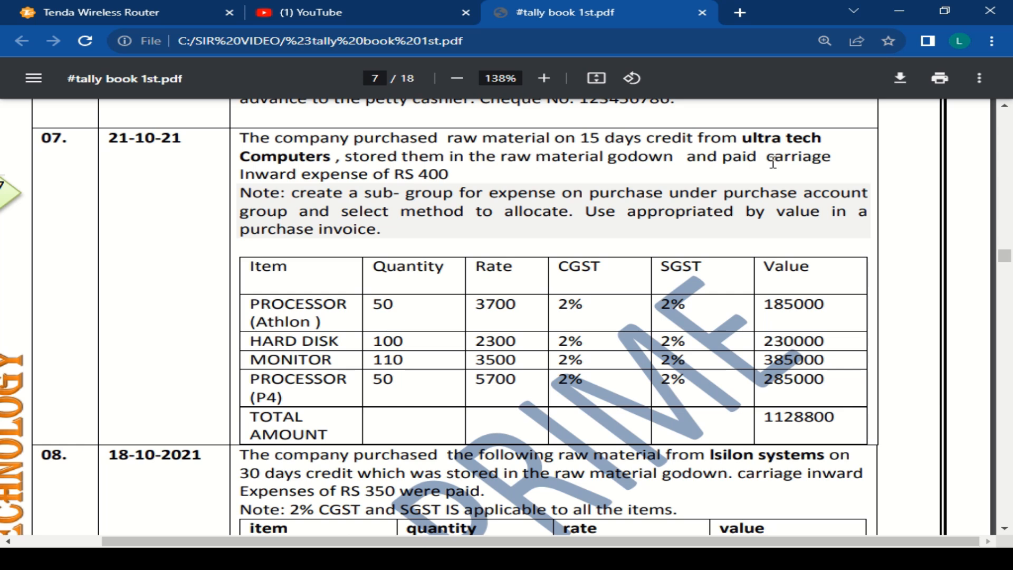
Step: Examine transaction 07's raw material purchase, its carriage inward expense and the note about creating a sub-group
drag(769, 159, 800, 159)
drag(439, 140, 358, 140)
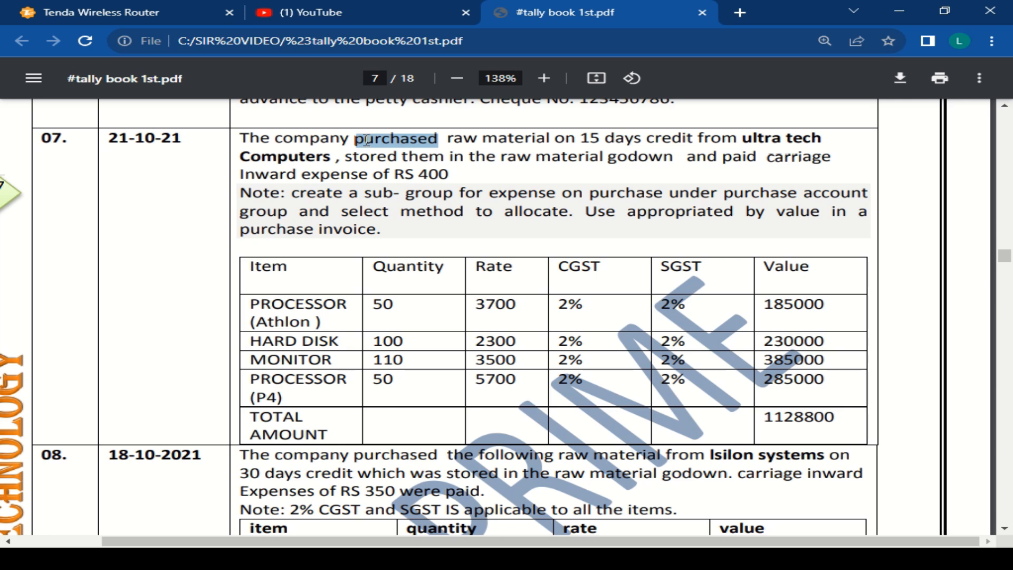
click(439, 138)
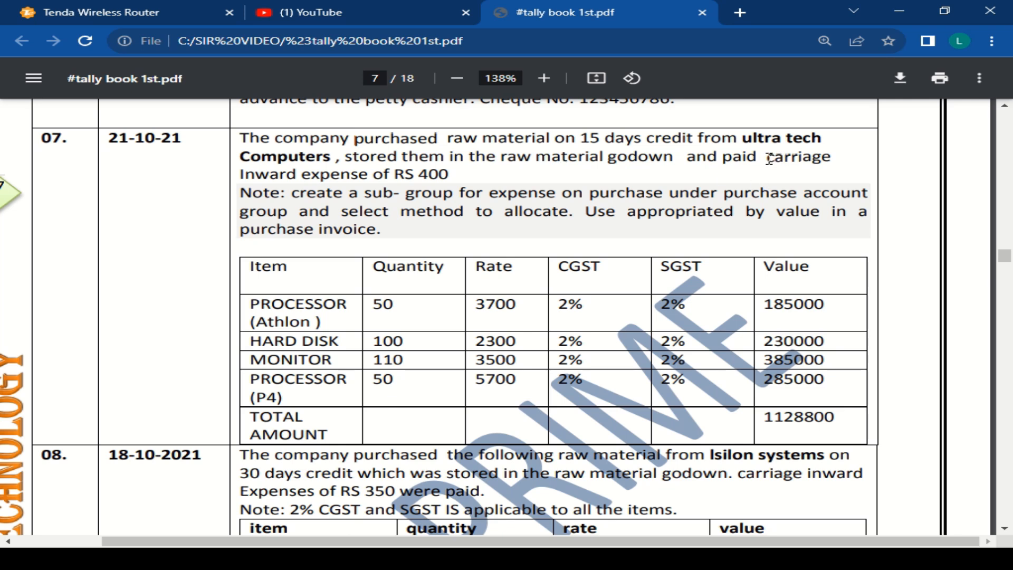
drag(769, 158, 833, 159)
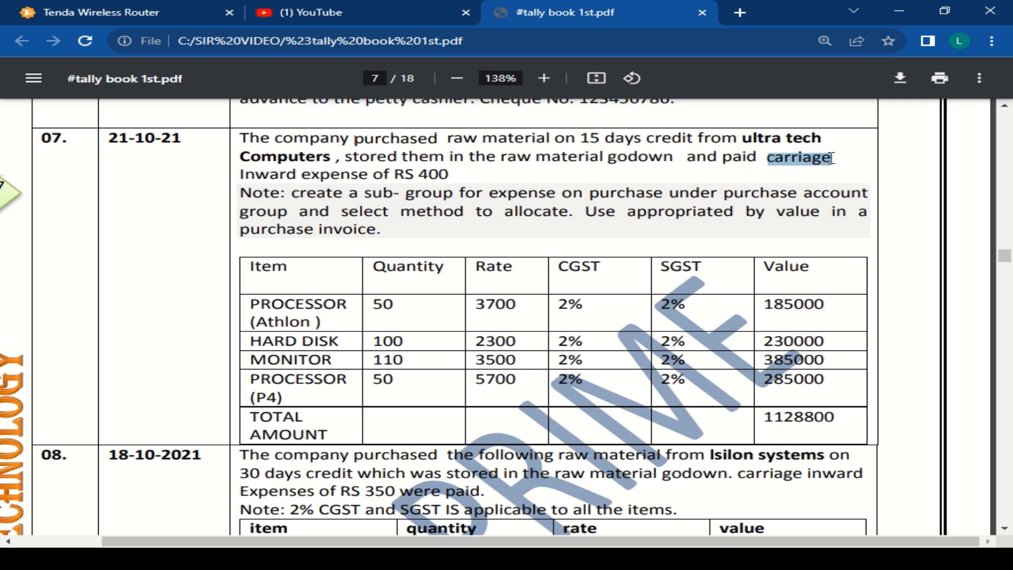
click(796, 166)
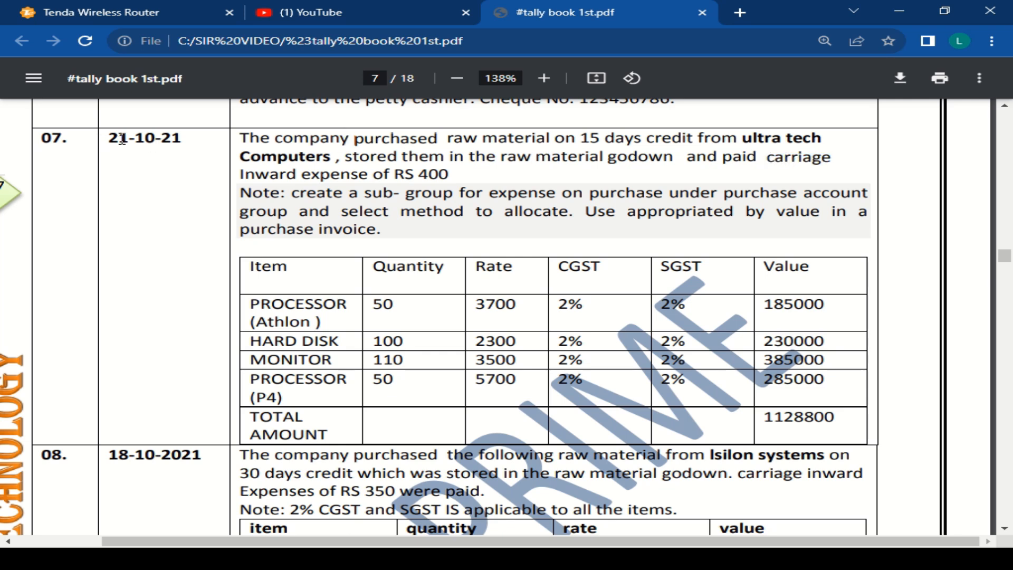
drag(352, 147, 361, 206)
click(361, 205)
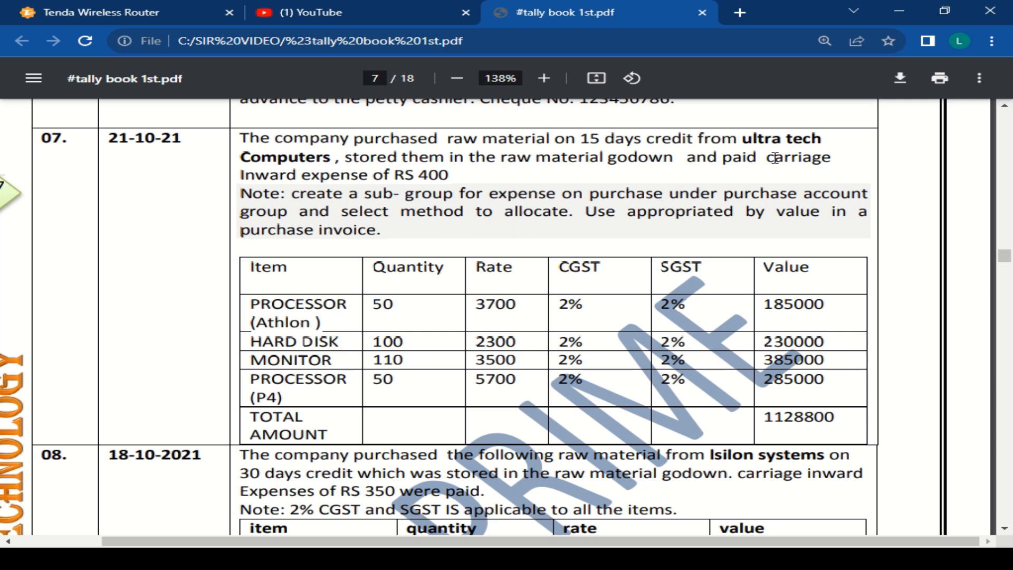
Step: Return to TallyPrime, abandon the blank ledger and start a new group named Expenses on Puchased A/c
key(alt+Tab)
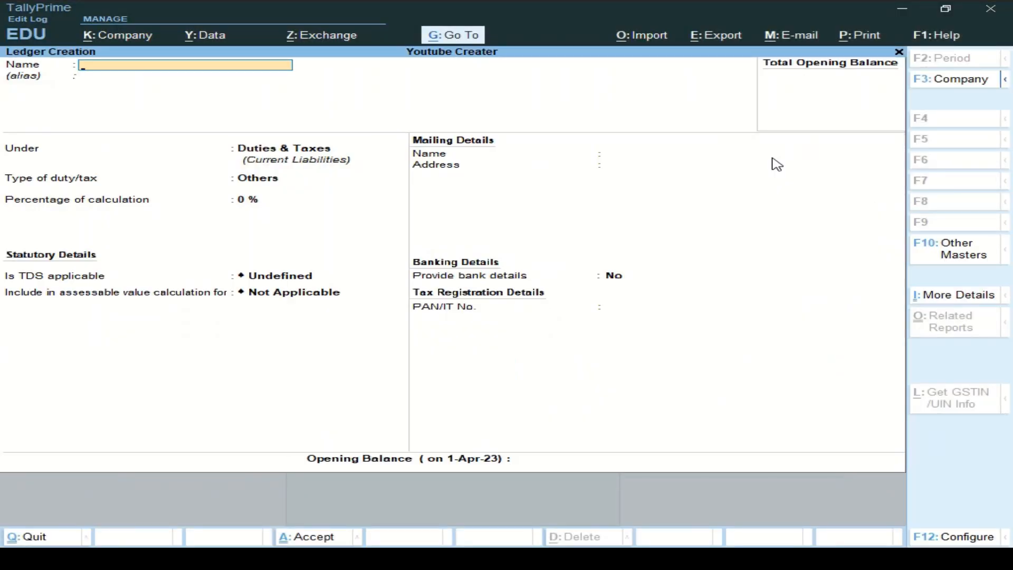
text(C)
key(BackSpace)
key(Escape)
key(y)
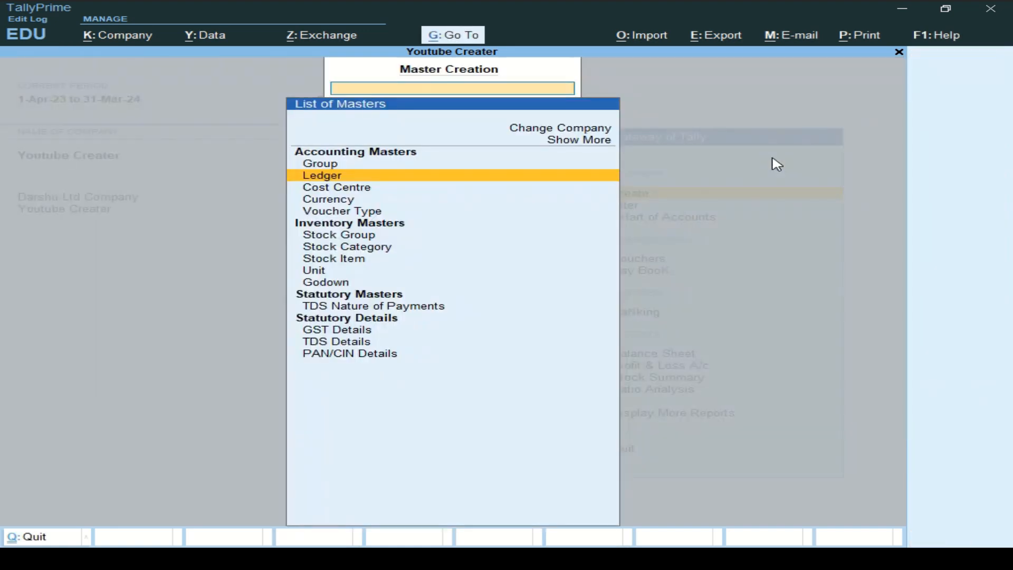
key(Up)
key(Return)
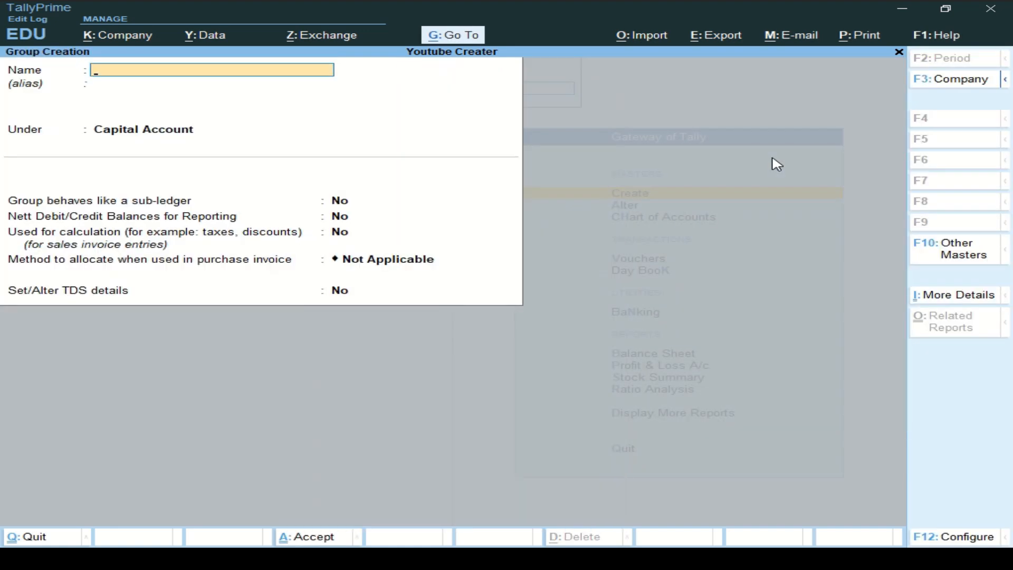
text(Expenses on Pu)
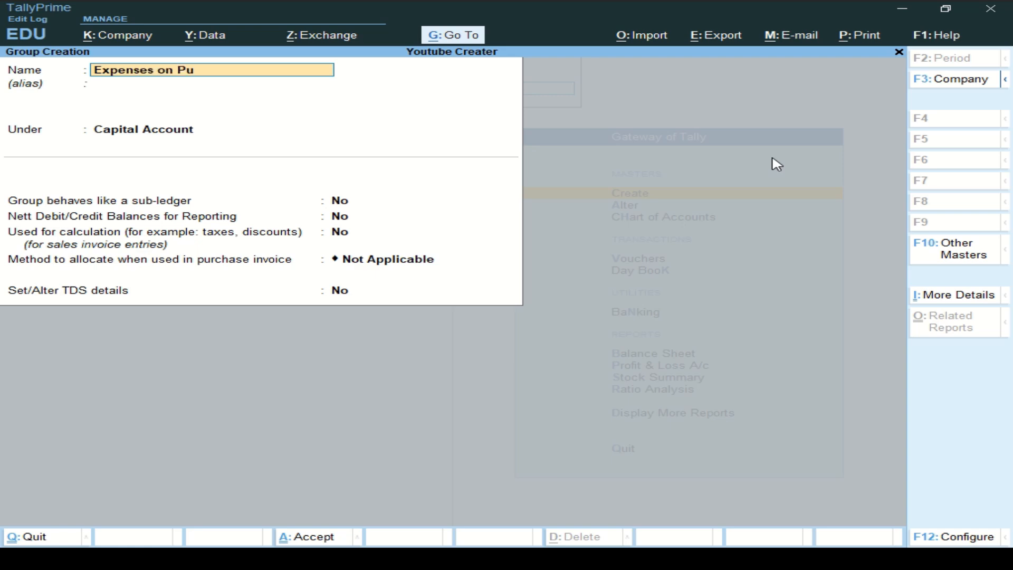
text(chased A/c)
key(Return)
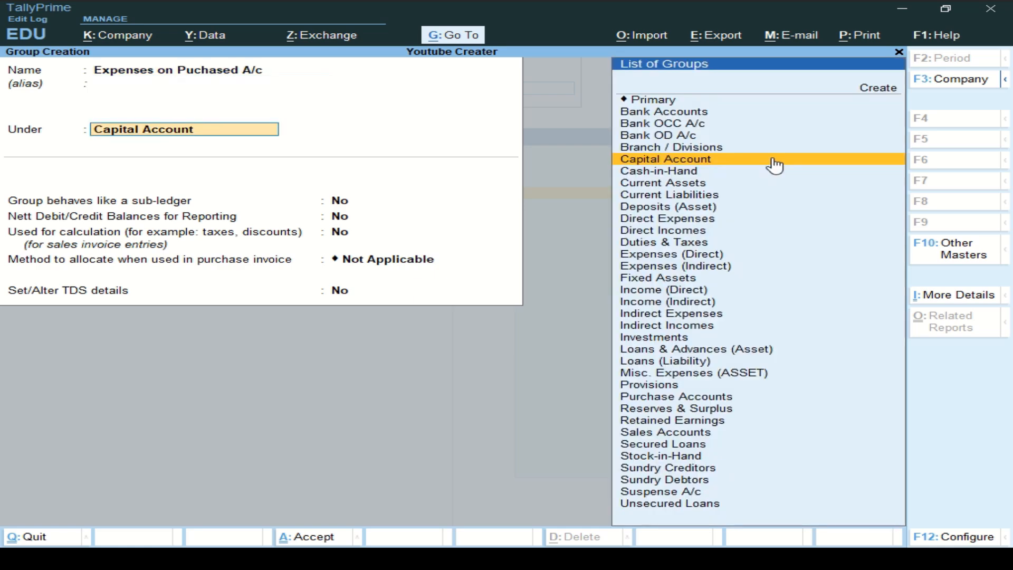
Step: Place the group under Purchase Accounts, make it behave like a sub-ledger, save it and leave group creation
text(Pu)
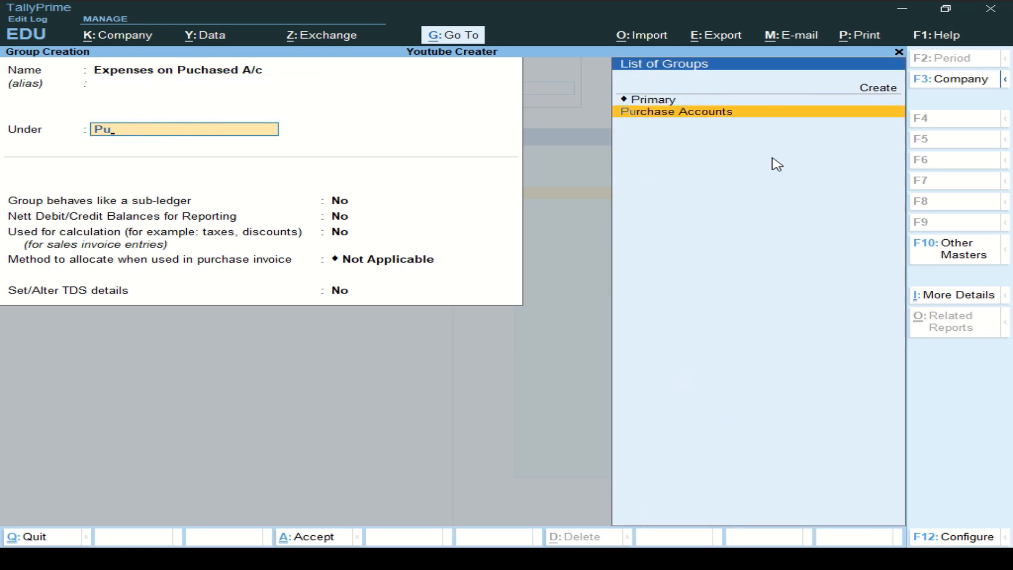
key(Return)
key(Return)
key(Up)
text(y)
key(Return)
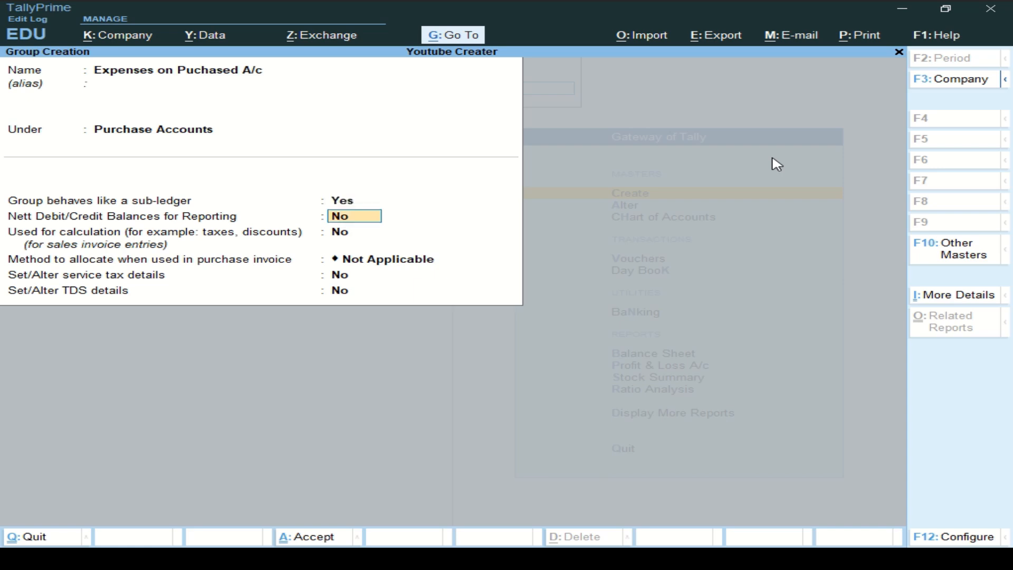
key(ctrl+a)
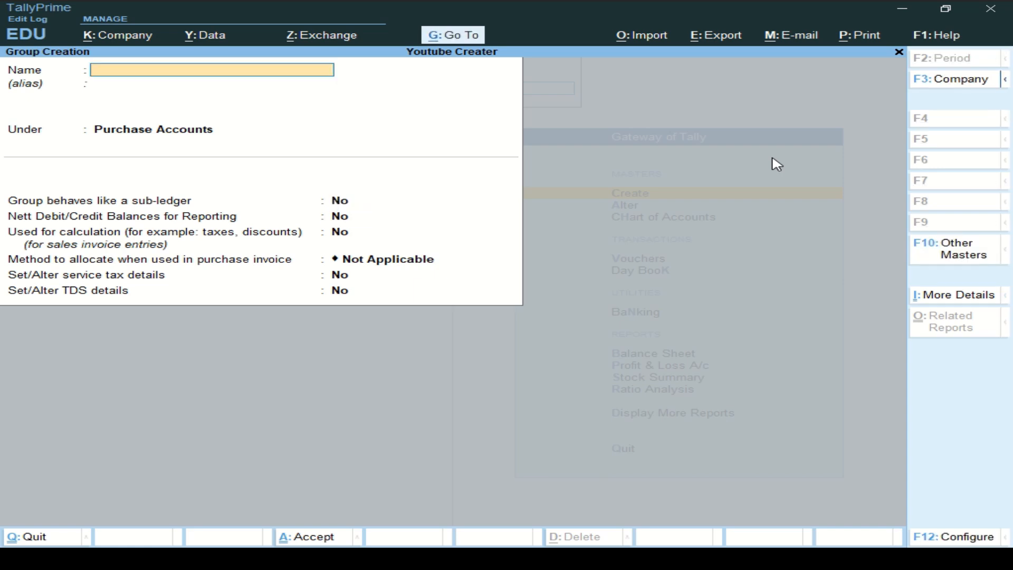
key(Escape)
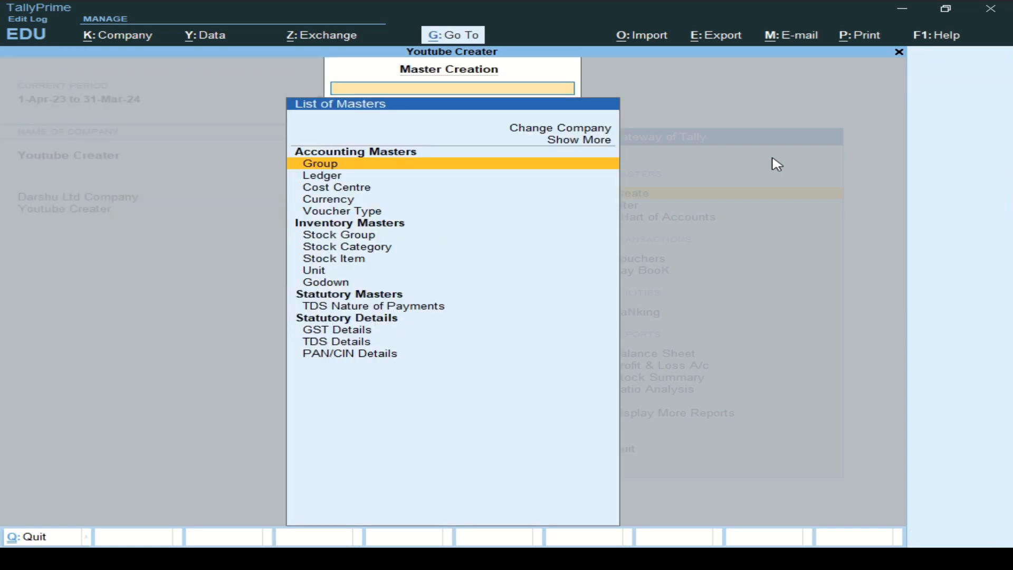
Step: Start a new ledger named Carrige Inword A/c
key(Down)
key(Return)
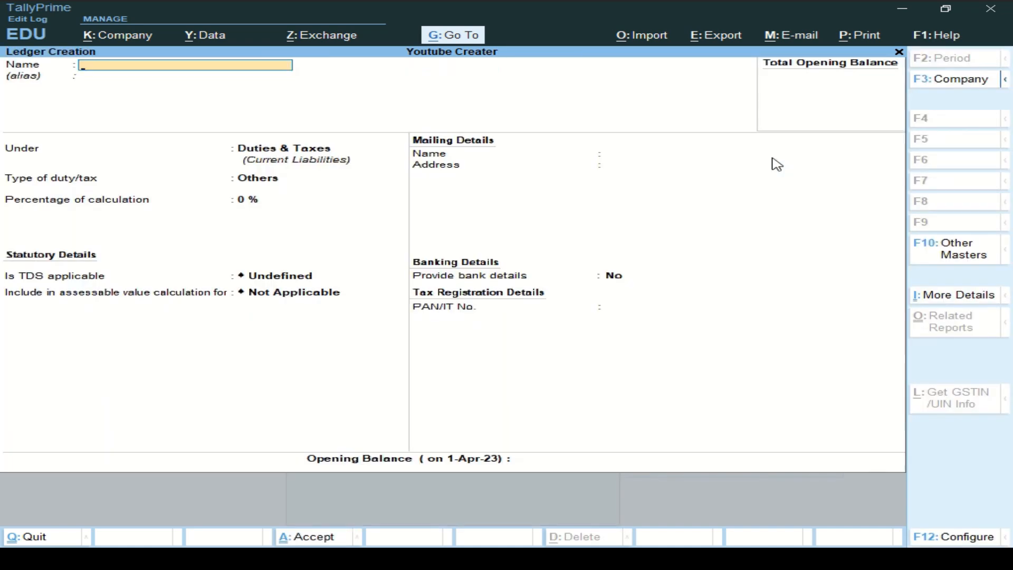
text(Carrige Inword)
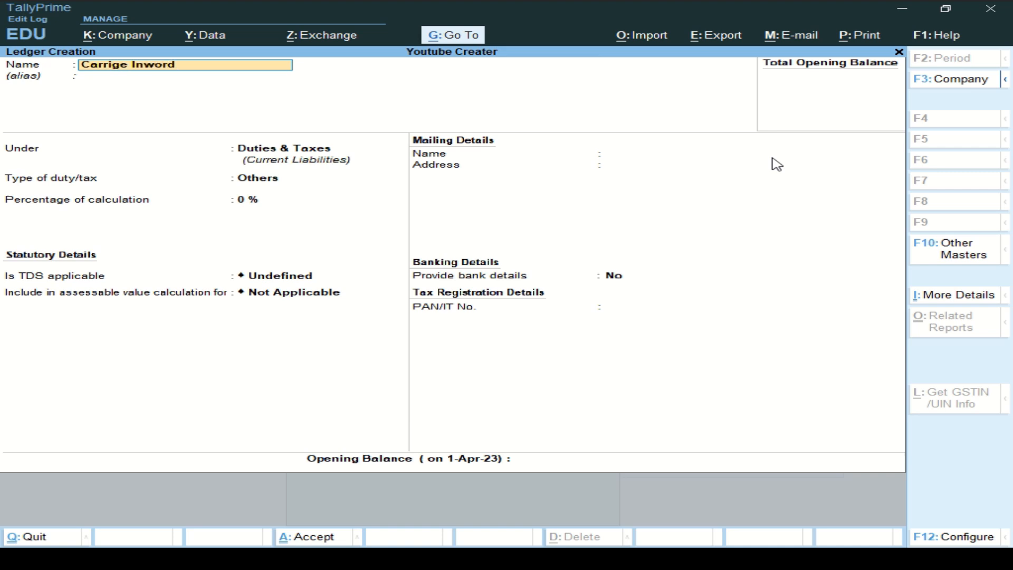
text( A/c)
key(Return)
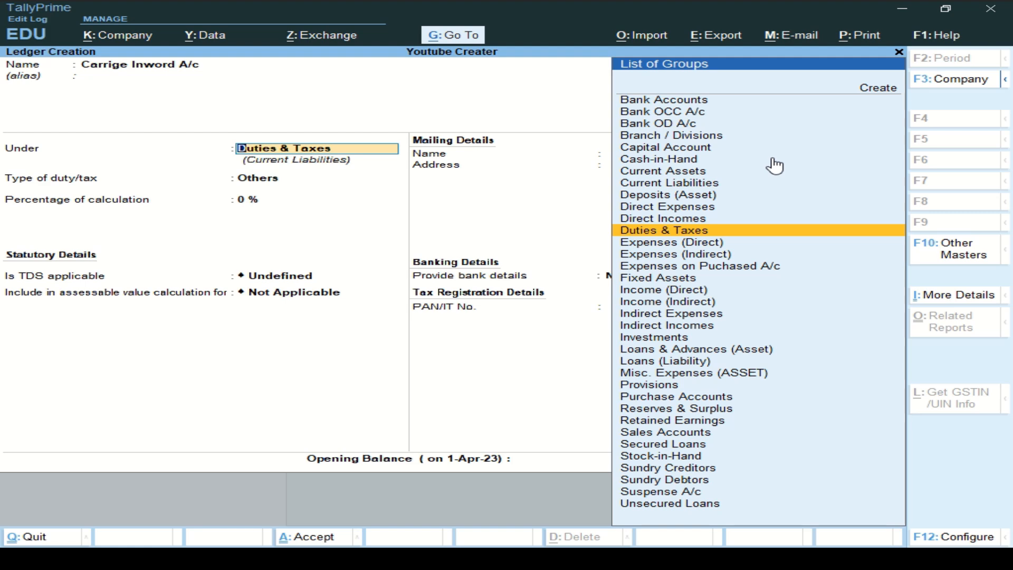
Step: Place the Carrige Inword A/c ledger under the Expenses on Puchased A/c group, save it and leave ledger creation
text(E)
key(Down)
key(Down)
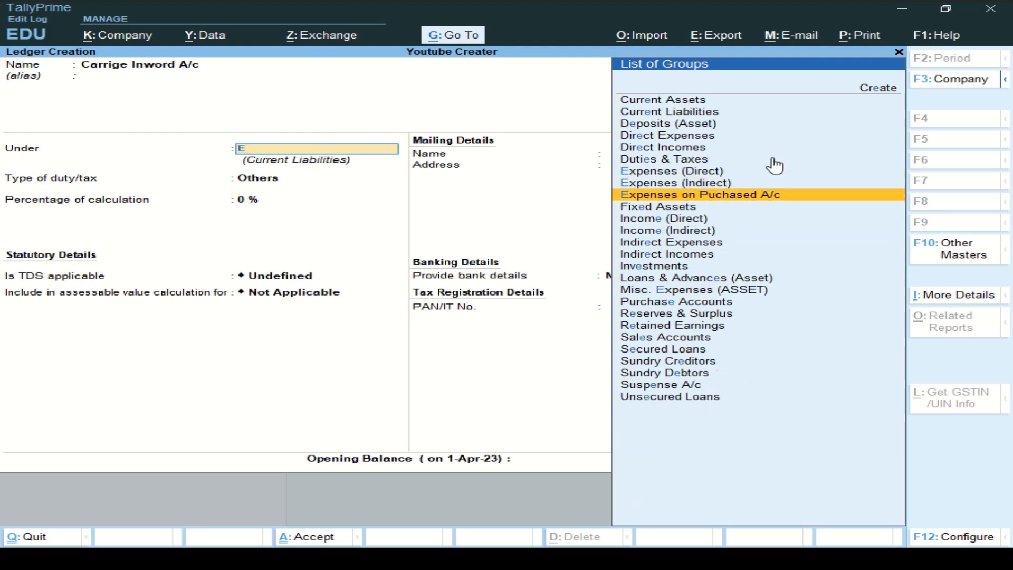
key(Return)
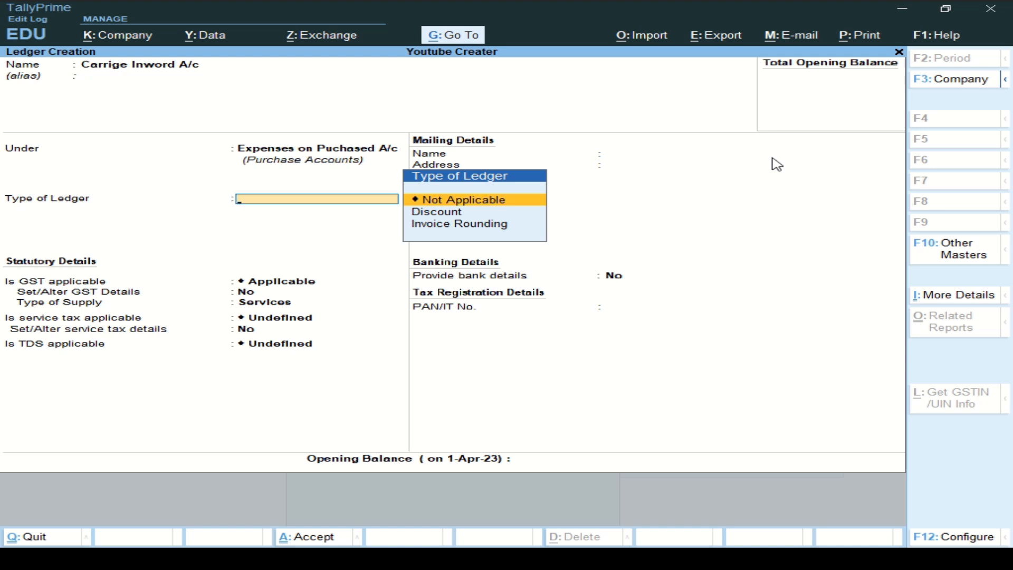
key(ctrl+a)
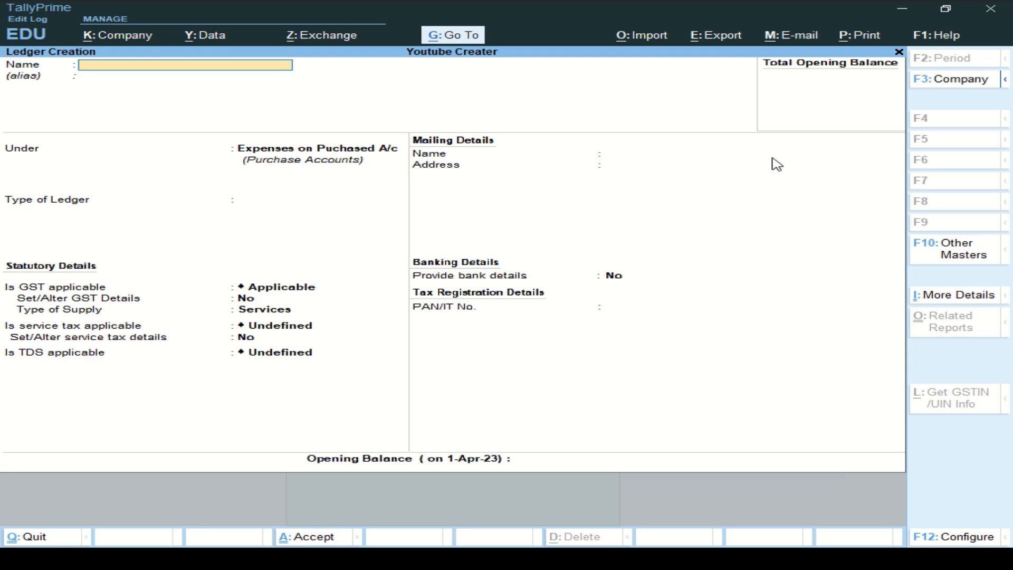
key(y)
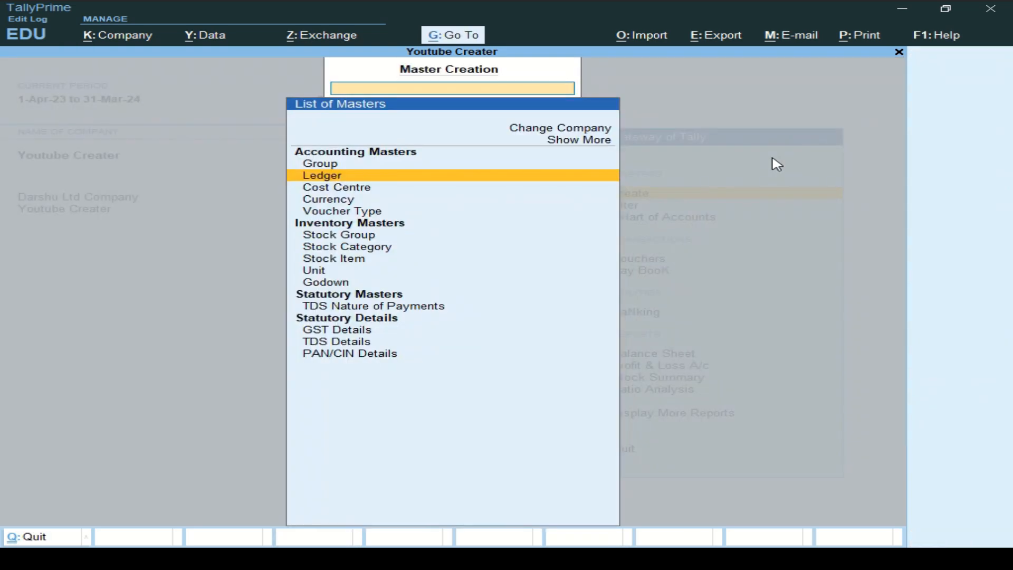
Step: Review the list of existing ledgers under master alteration, then close the list
key(Escape)
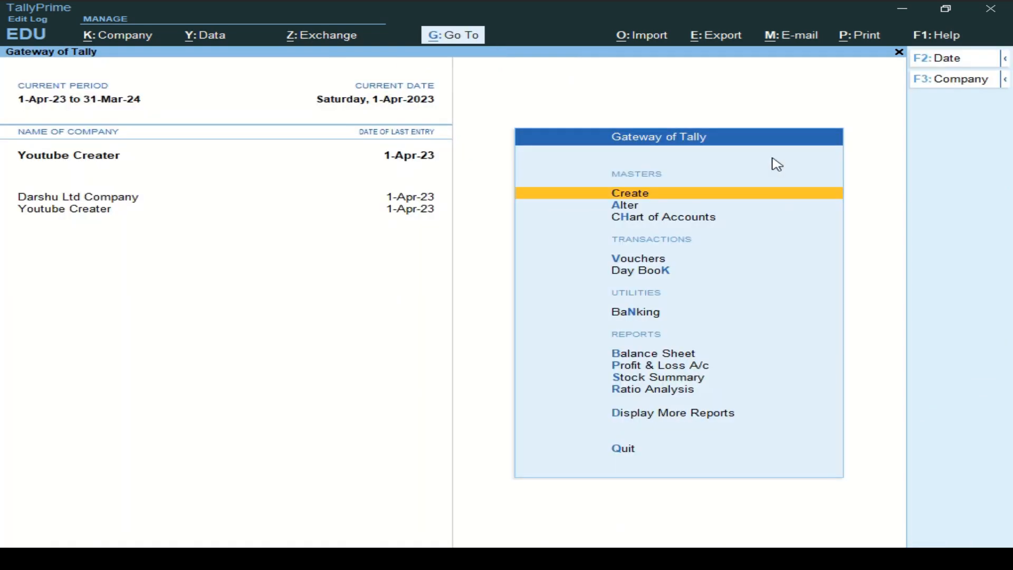
key(Down)
key(Return)
key(Down)
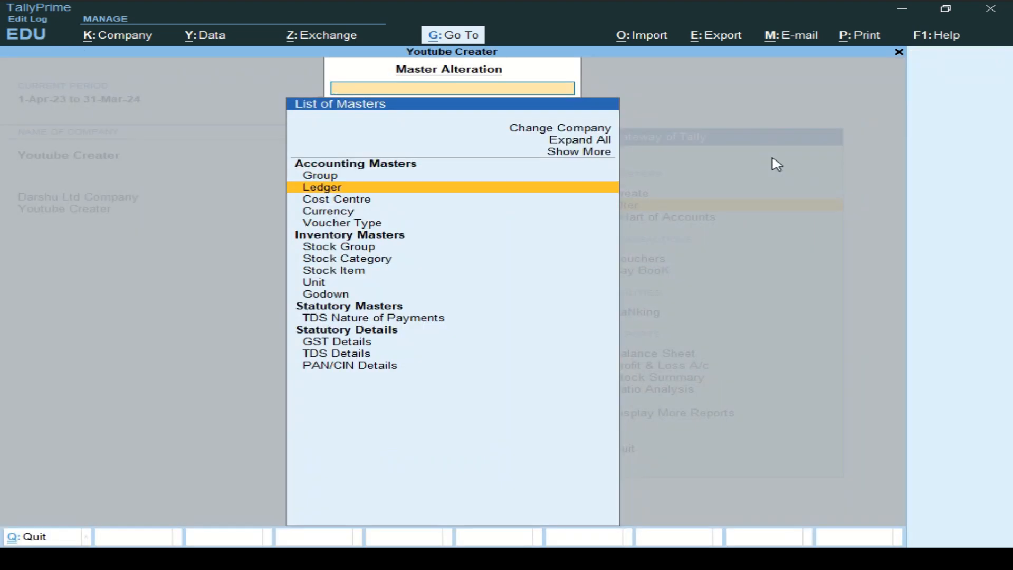
key(Return)
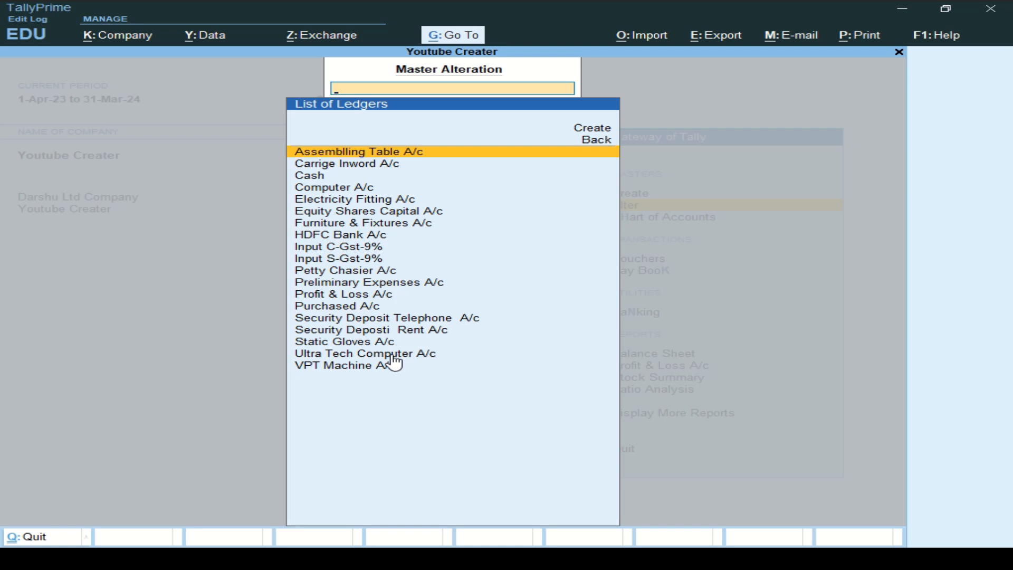
key(Escape)
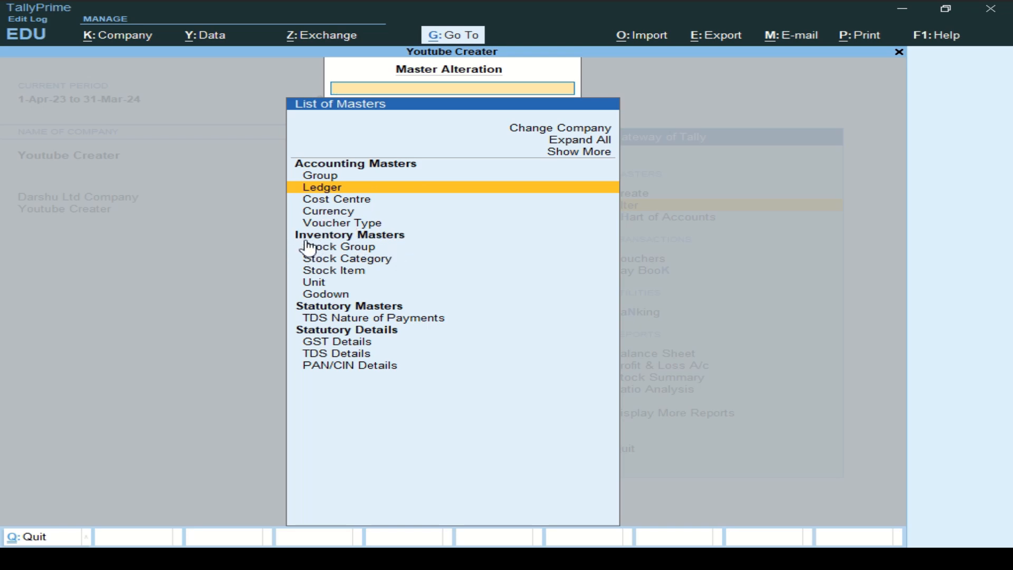
Step: Switch to the tally book PDF in Chrome and examine transaction 07's raw material godown and the earlier transactions on page 6
key(alt+Tab)
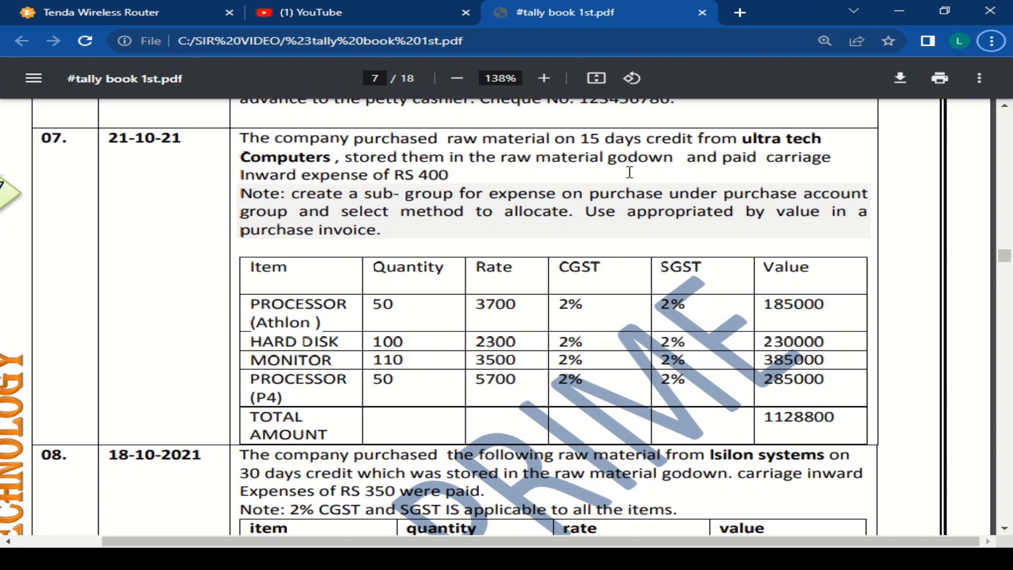
drag(503, 157, 669, 153)
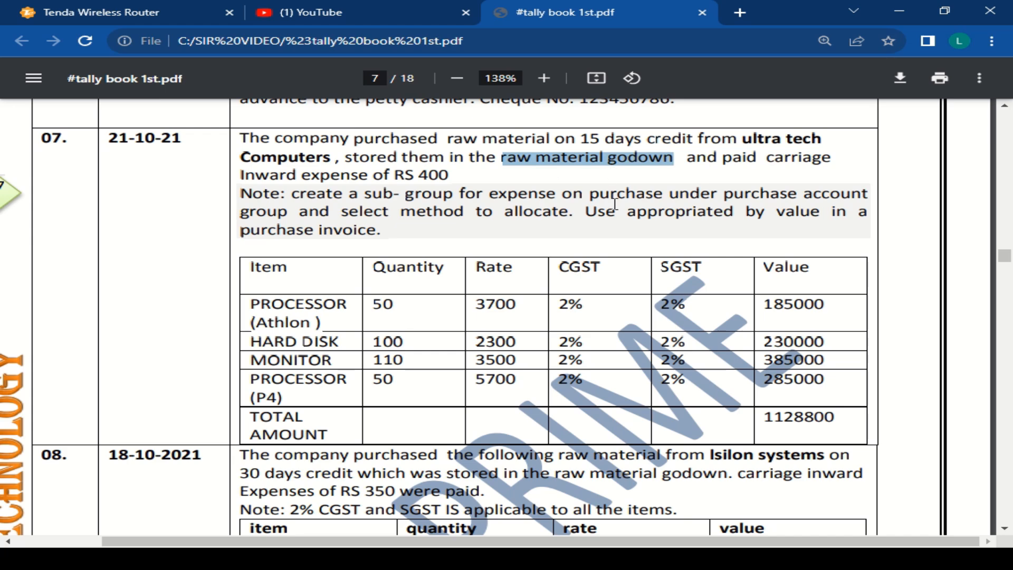
scroll(614, 226, up, 10)
scroll(613, 225, down, 2)
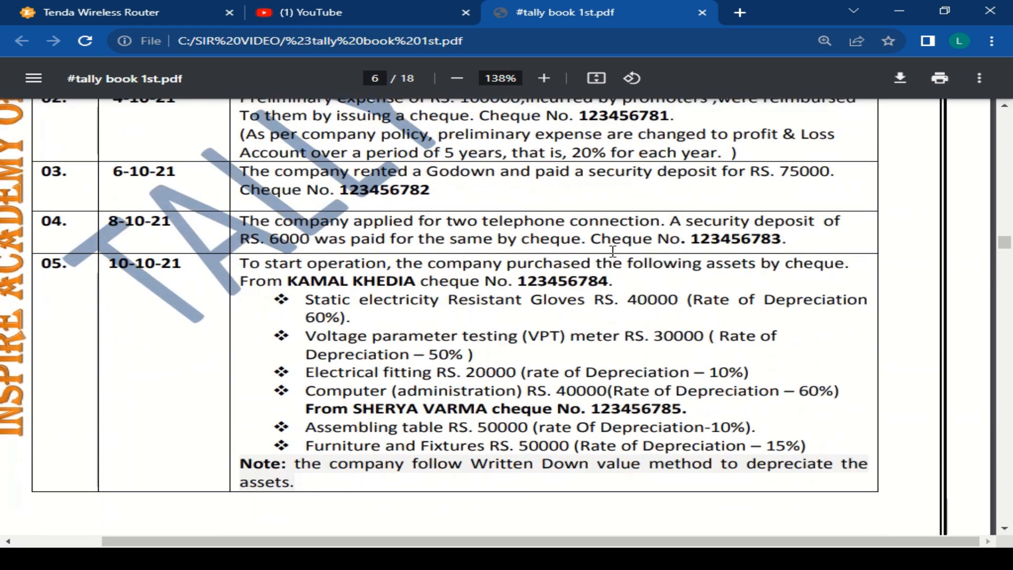
scroll(655, 254, up, 2)
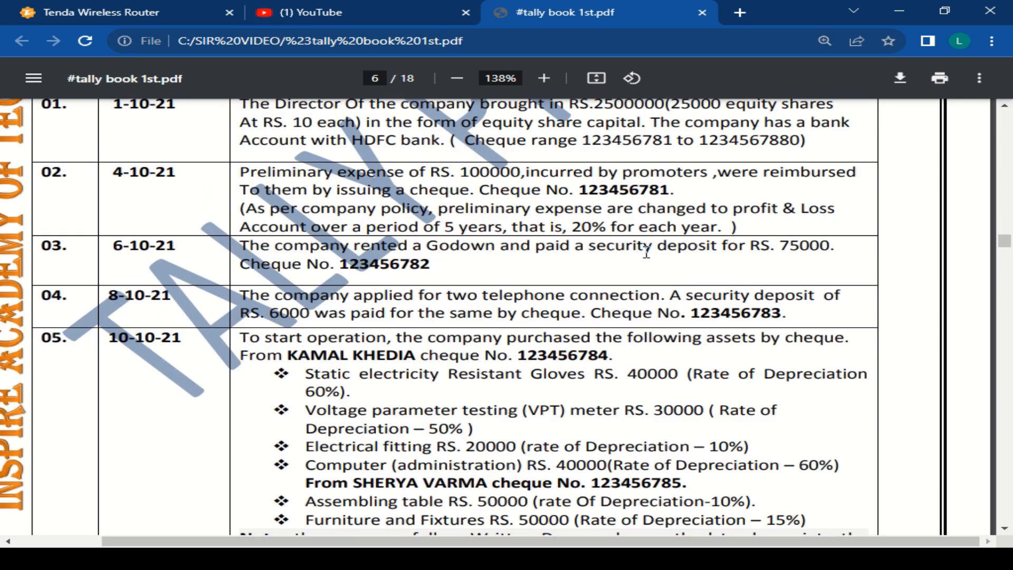
Step: Examine the godown security deposit in transaction 03, then return to transaction 07's raw material purchase on page 7
drag(783, 244, 836, 246)
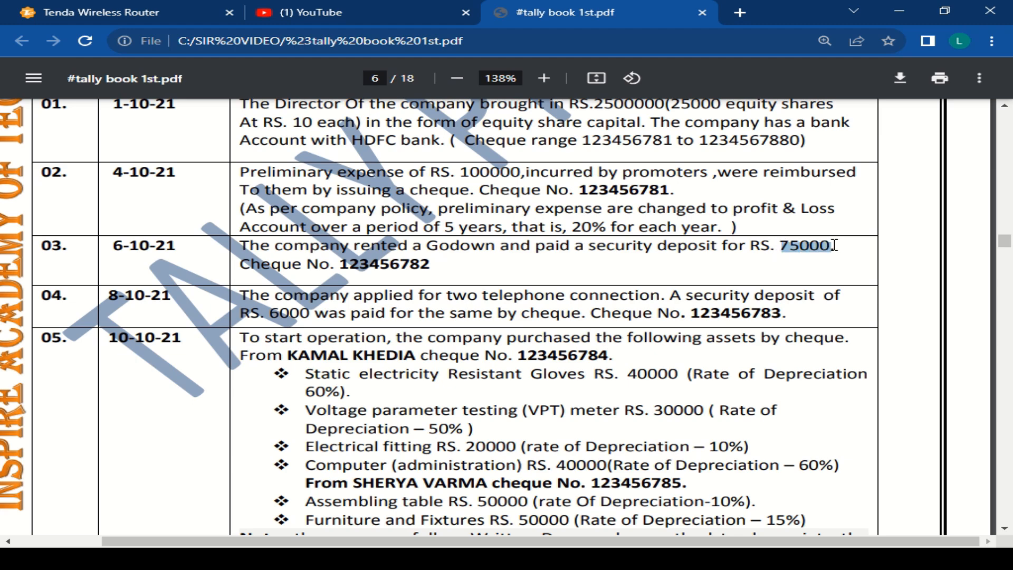
click(468, 277)
scroll(468, 279, down, 8)
scroll(465, 280, down, 6)
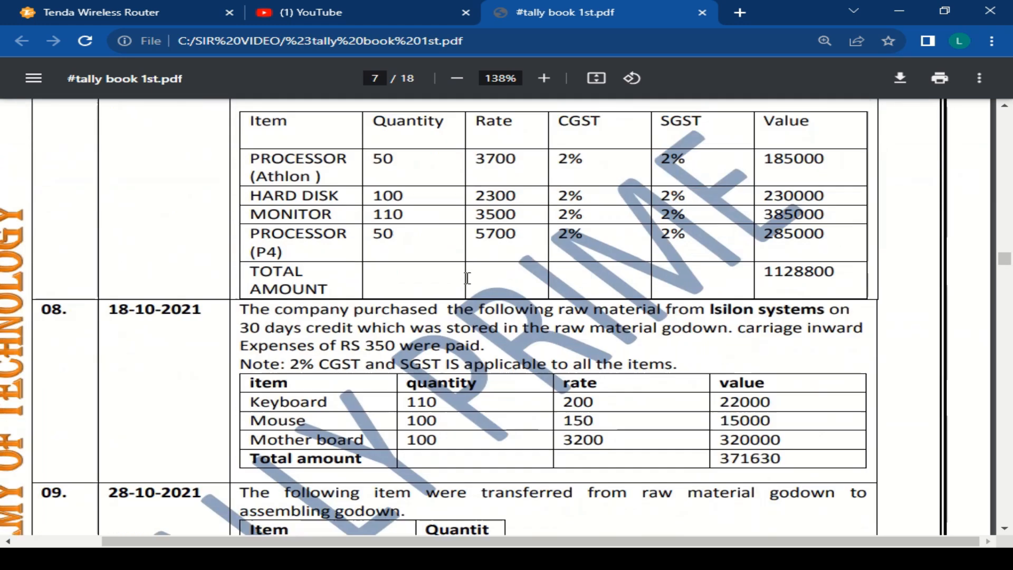
scroll(465, 279, up, 5)
scroll(653, 240, down, 3)
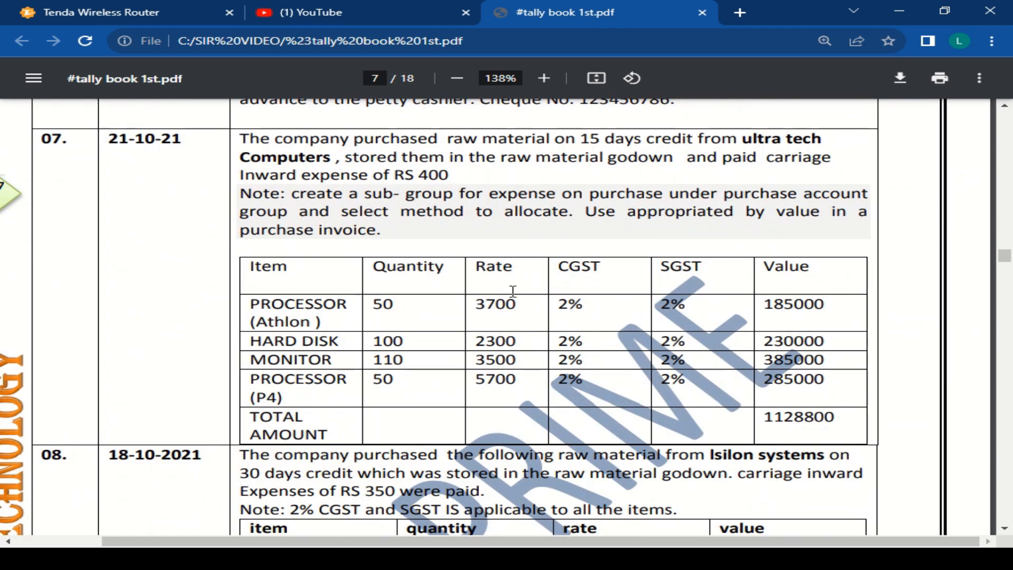
Step: Switch to TallyPrime, leave master alteration and open master creation
key(alt+Tab)
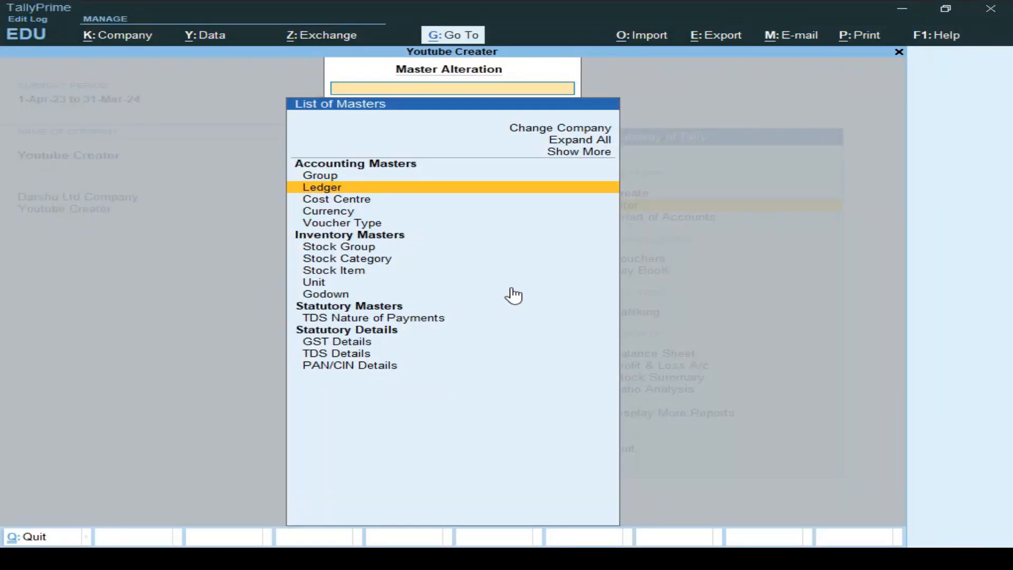
key(Escape)
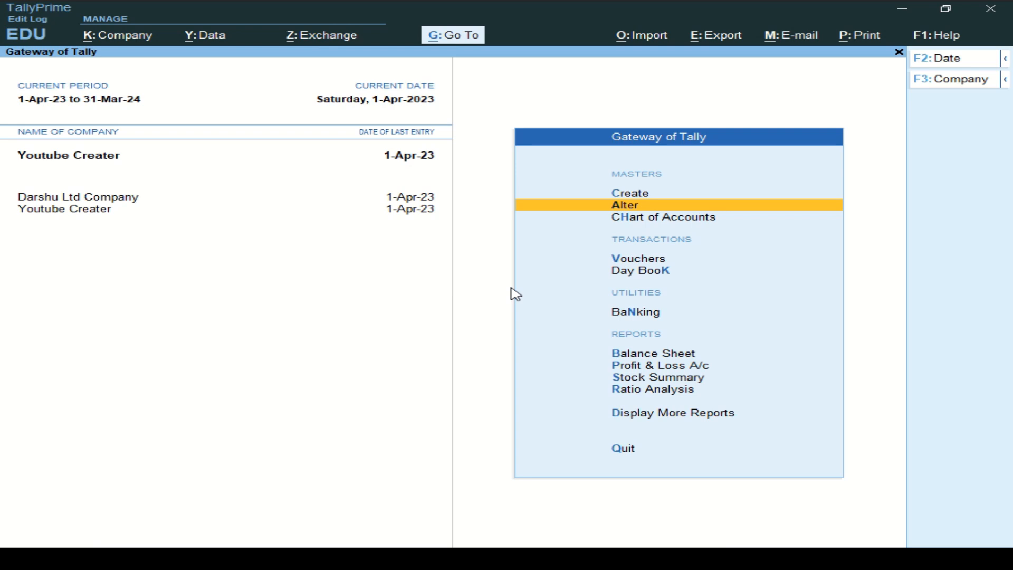
key(Up)
key(Return)
Step: Open the creation form for a new godown instead of altering the default Main Location
key(Down)
key(Down)
key(Down)
key(Down)
key(Down)
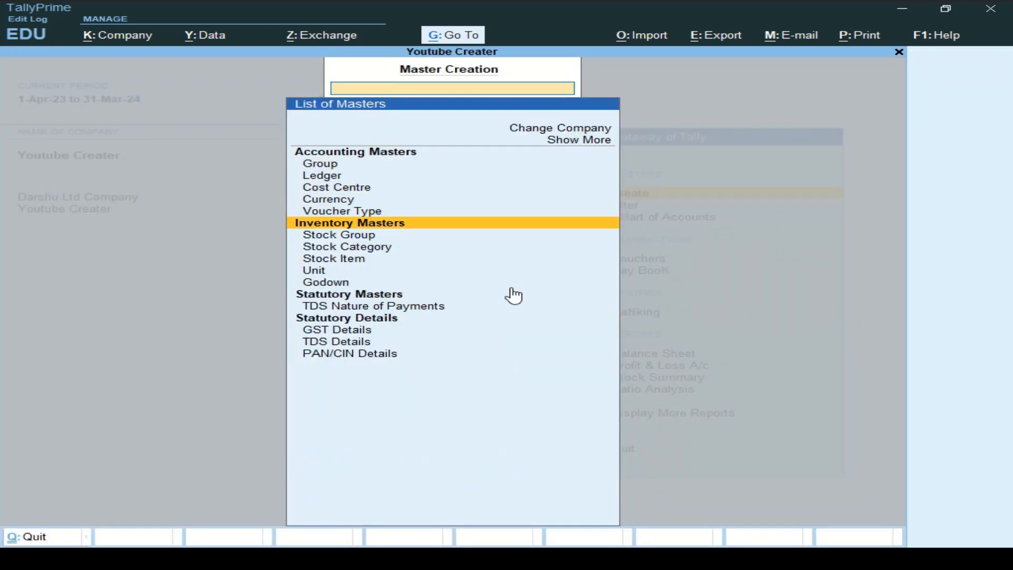
key(Down)
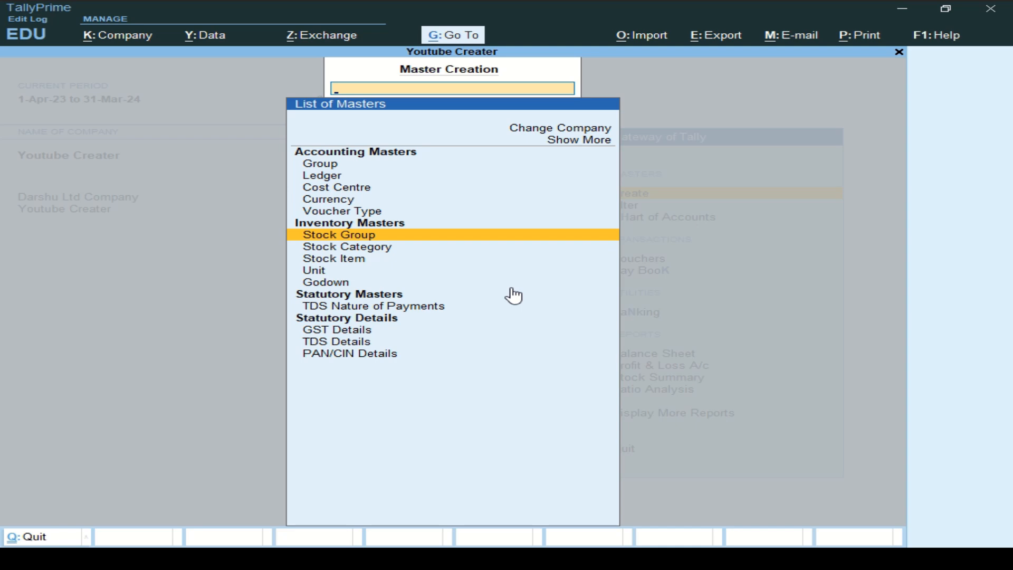
key(Down)
key(Down)
key(Down)
key(Down)
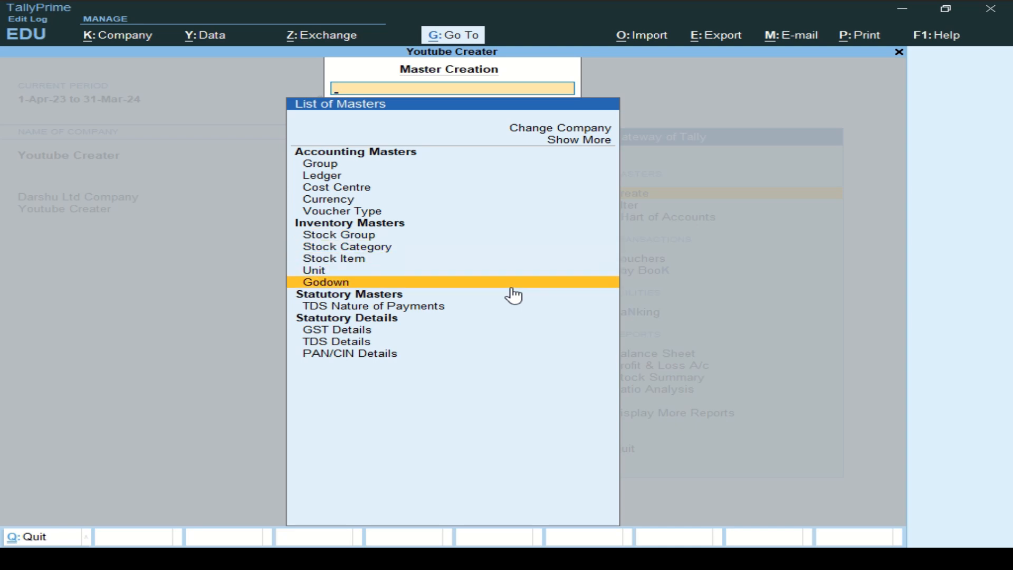
key(Return)
key(Escape)
click(384, 290)
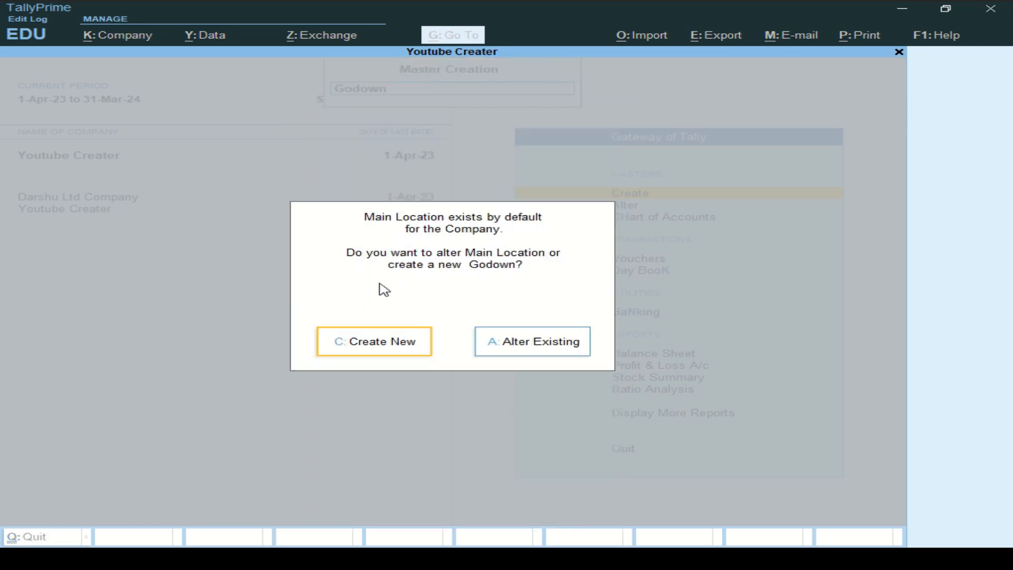
key(Return)
Step: Name the new godown Row Materail Godown (Delhi), checking the wording against transaction 07 in the tally book PDF
text(Row Mariere)
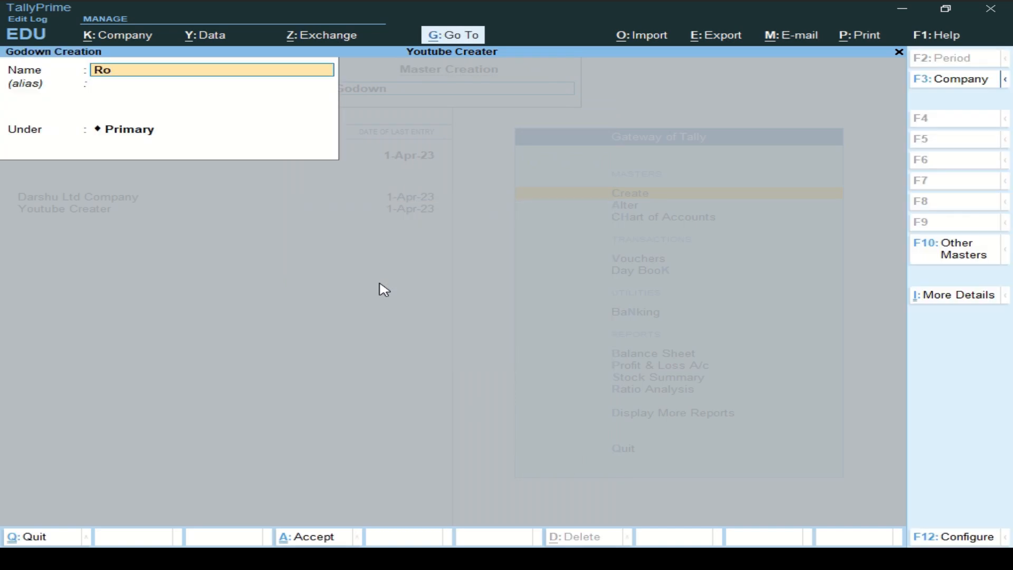
key(BackSpace)
key(BackSpace)
key(BackSpace)
key(BackSpace)
text(te)
key(BackSpace)
key(BackSpace)
key(alt+Tab)
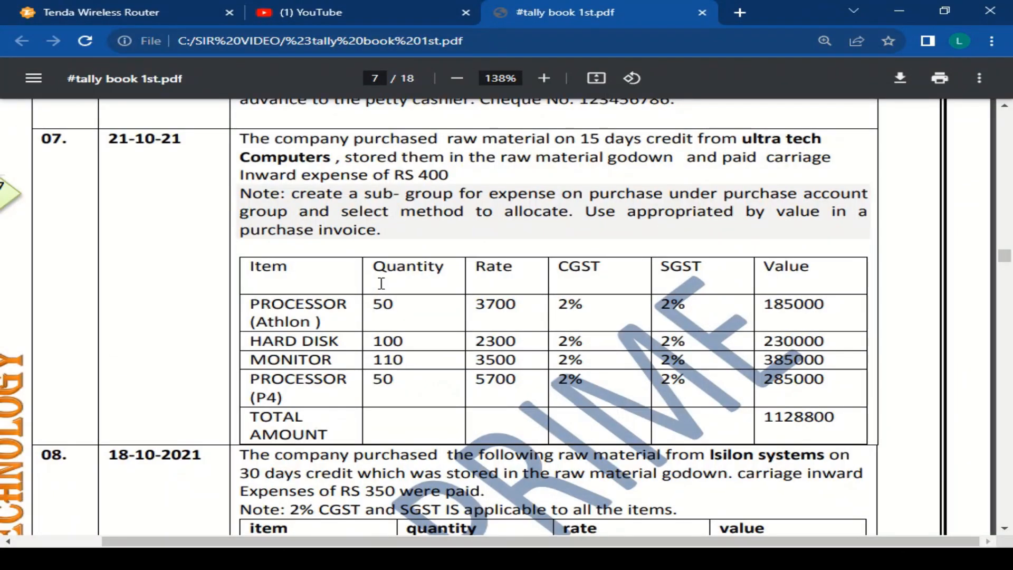
key(alt+Tab)
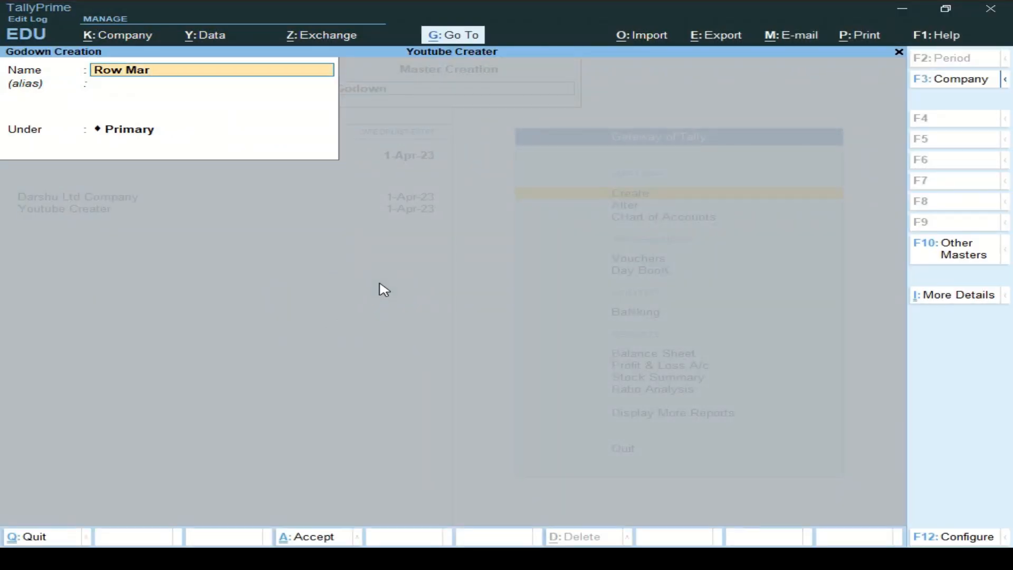
key(BackSpace)
text(terail Goo)
key(BackSpace)
key(BackSpace)
text(odow)
key(alt+Tab)
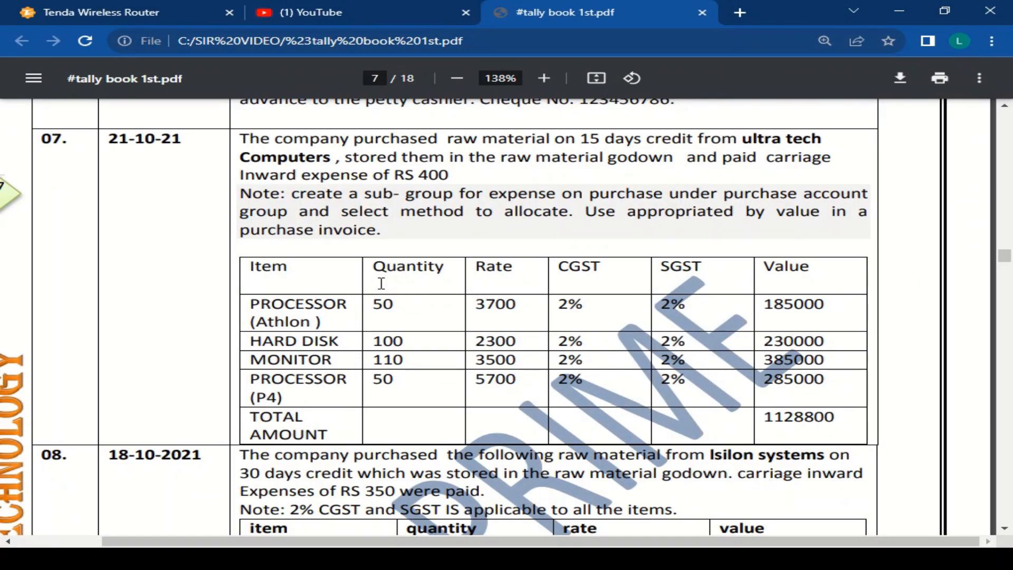
key(alt+Tab)
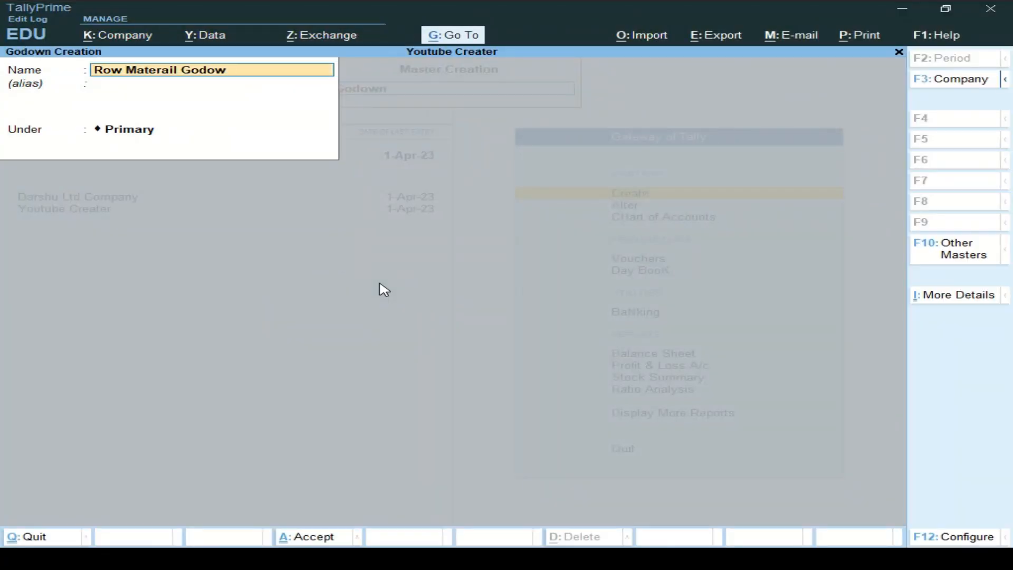
key(alt+Tab)
key(alt+Tab)
text(N)
key(BackSpace)
key(BackSpace)
text(n (Delhi))
key(Return)
Step: Place the godown under Primary without an alias, save it and leave godown creation
key(Return)
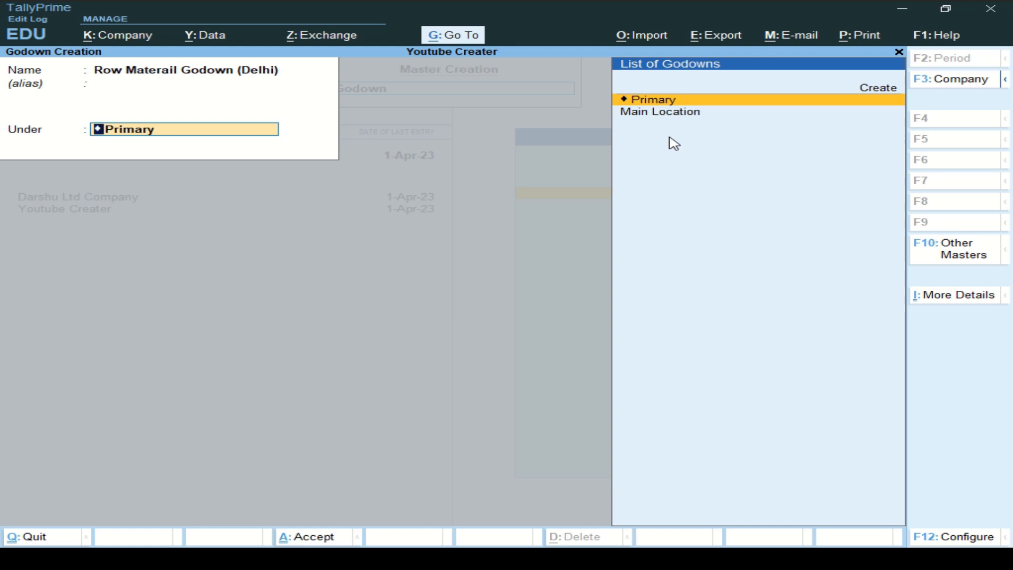
key(Return)
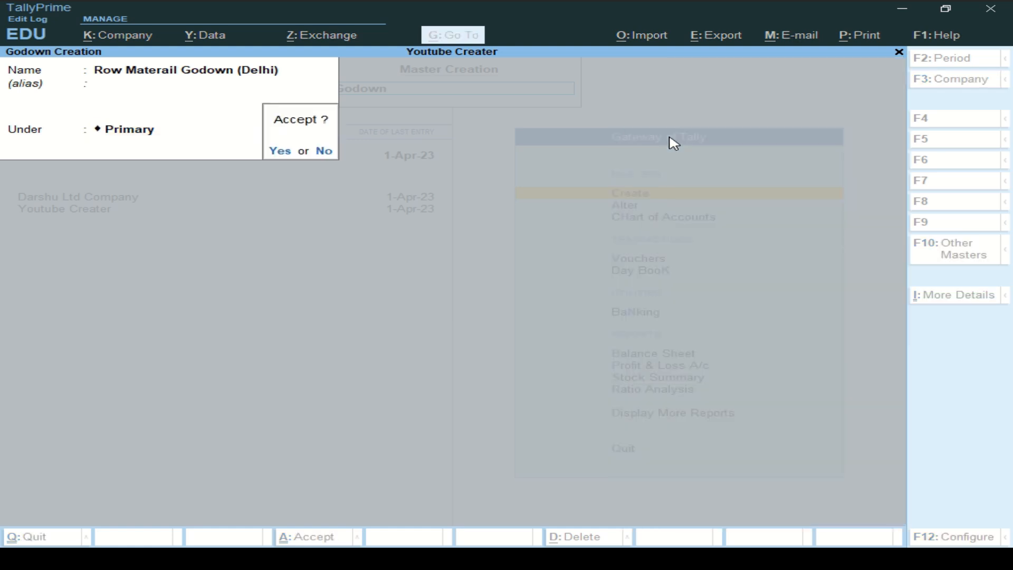
key(Return)
key(Escape)
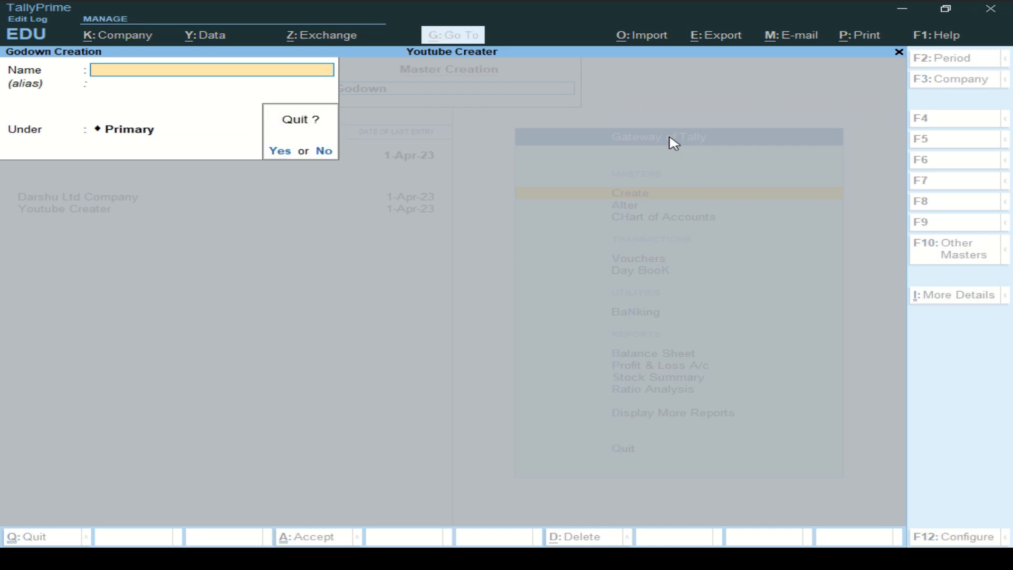
key(Return)
Step: Start a new simple unit with the symbol No. and the formal name Number
key(Up)
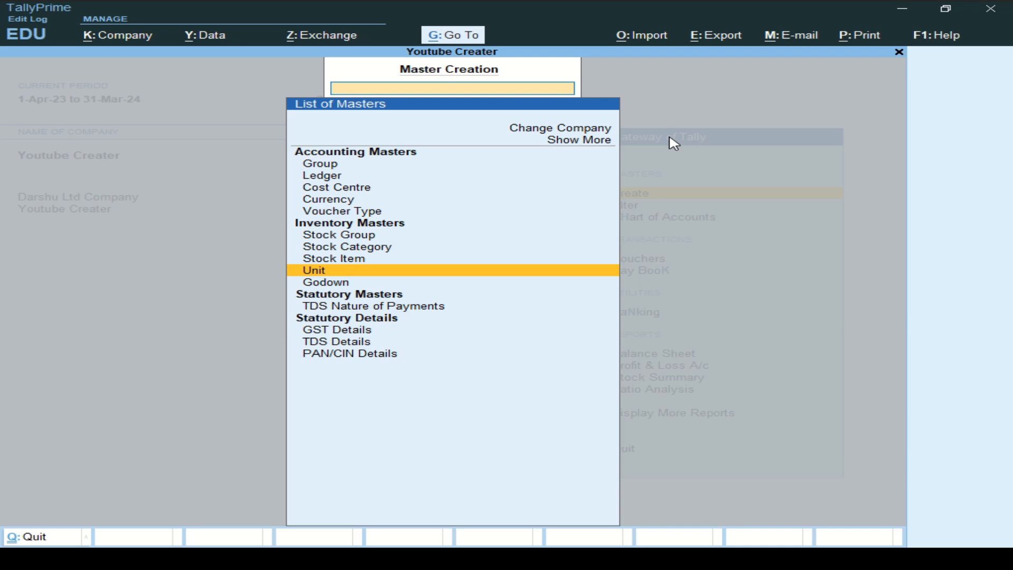
key(Return)
text(No)
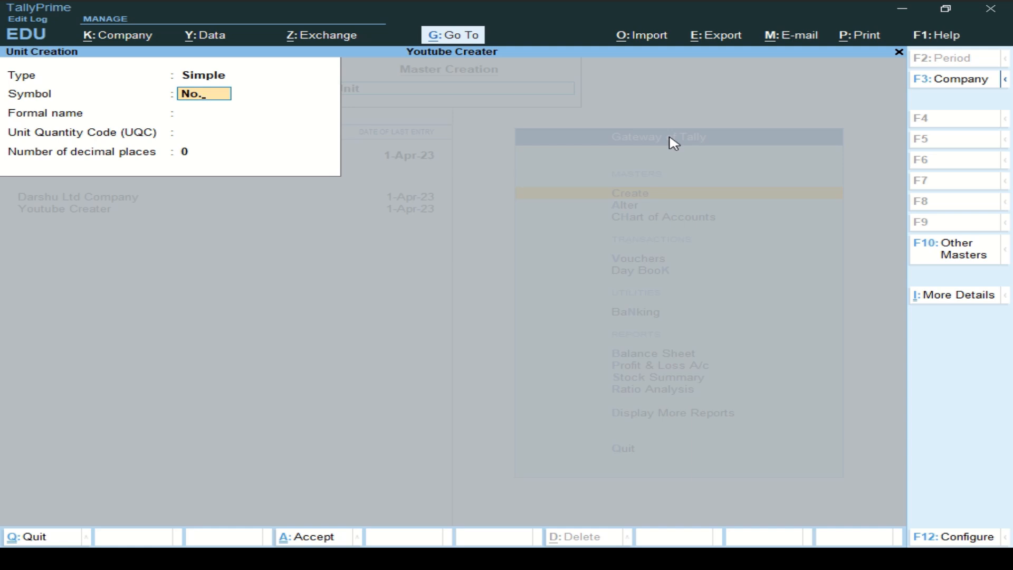
text(.)
key(Return)
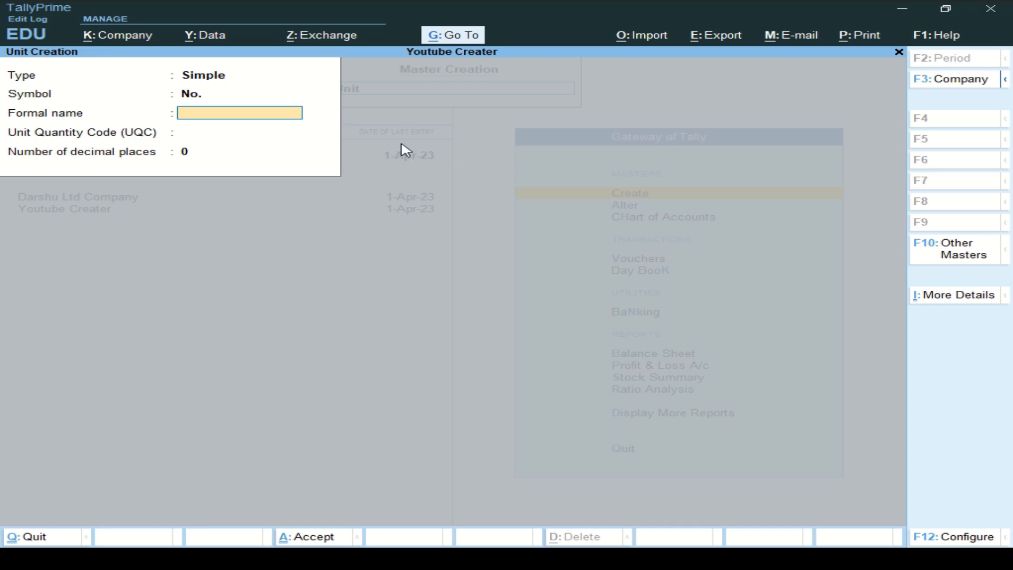
text(Number)
key(Return)
Step: Assign the unit quantity code NOS-NUMBERS with 0 decimal places, save the unit and leave unit creation
text(nu)
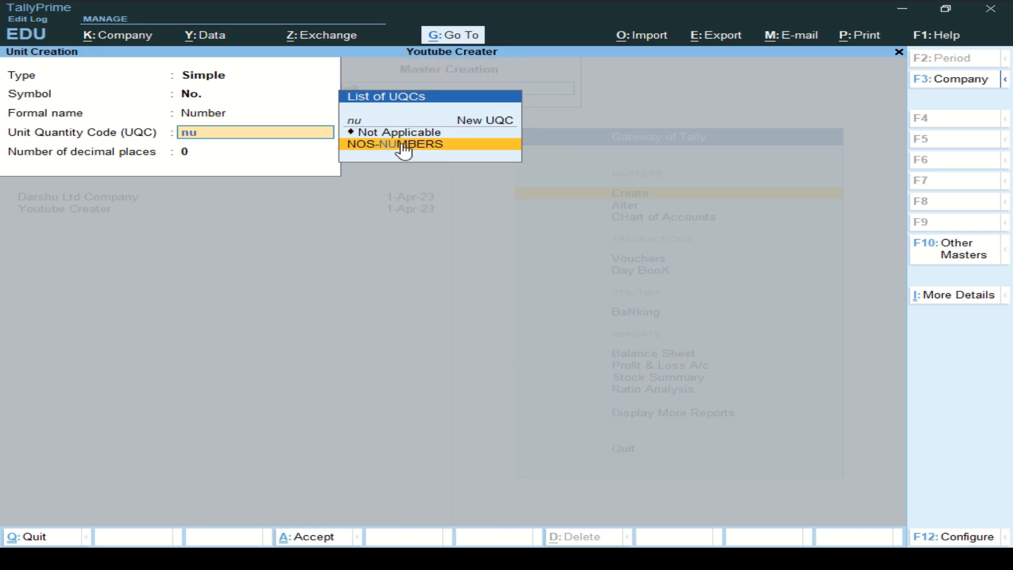
click(405, 151)
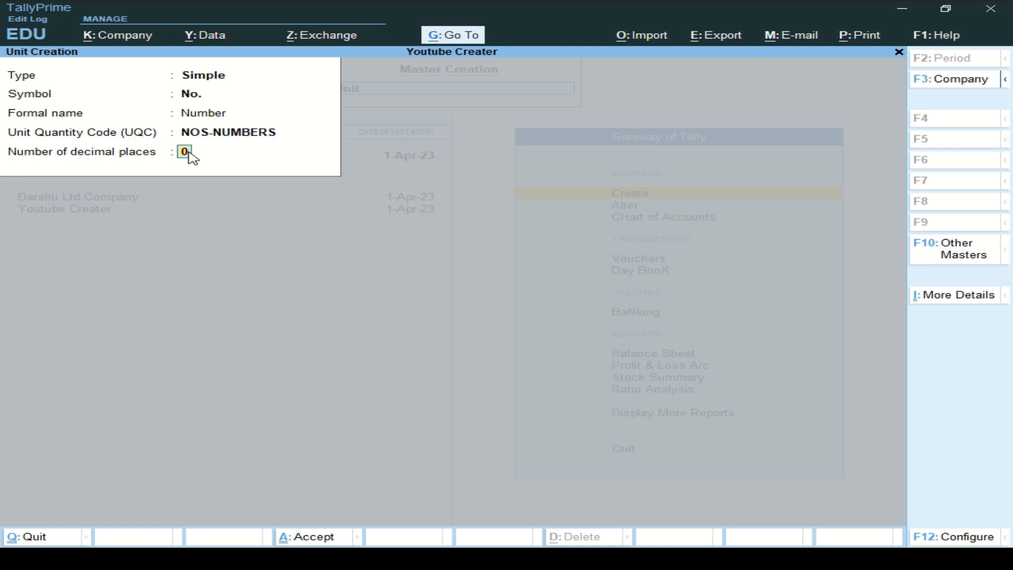
mouse_move(319, 7)
key(Return)
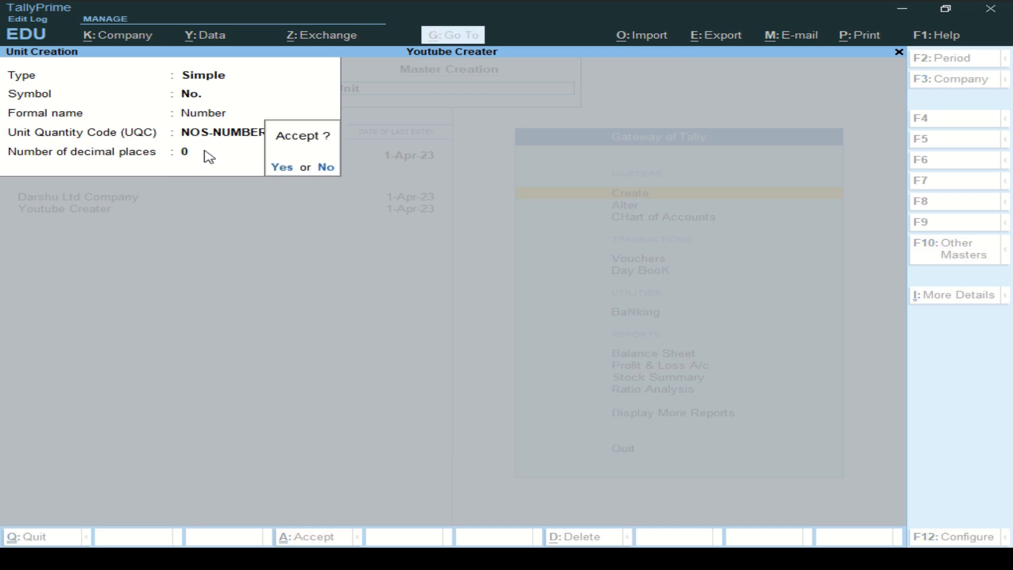
key(Return)
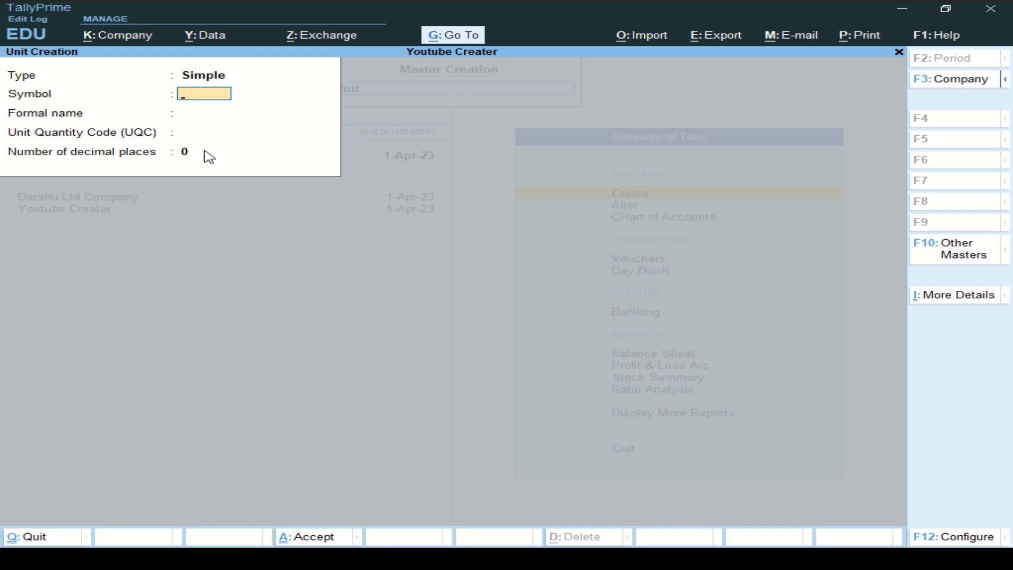
key(Escape)
Step: Start a new stock group named Row Material Goods
key(Down)
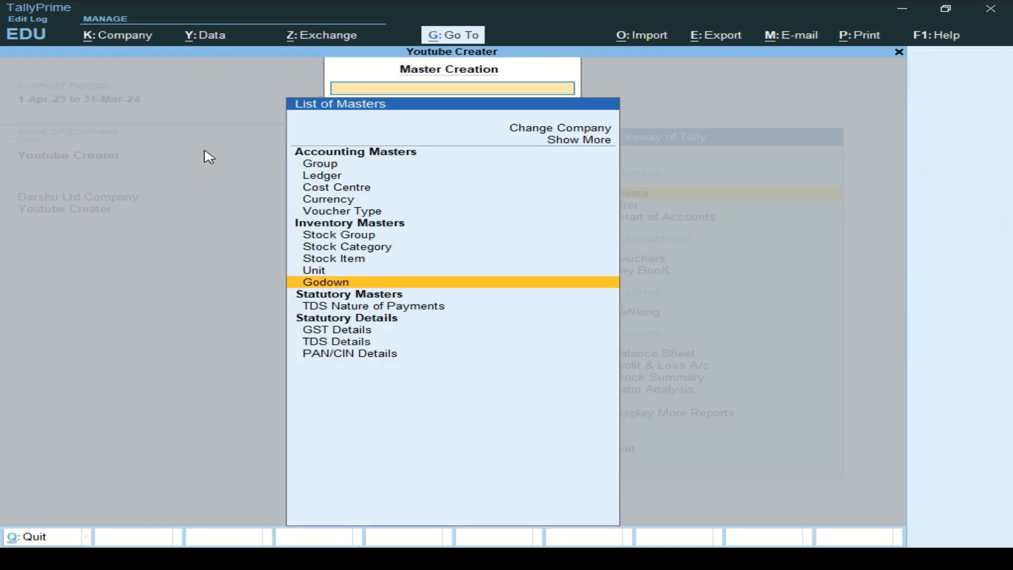
key(Up)
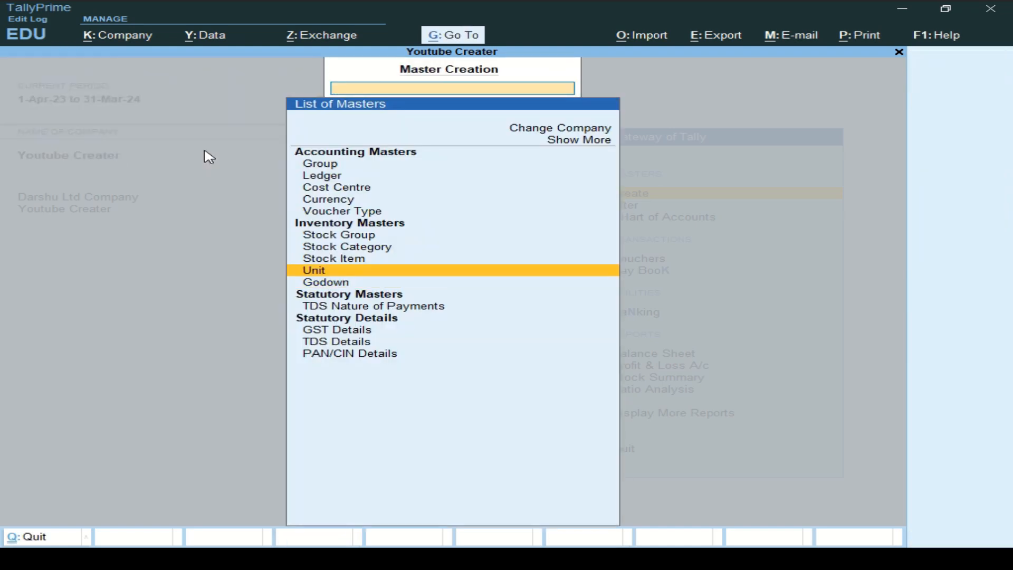
key(Up)
key(Up)
key(Up)
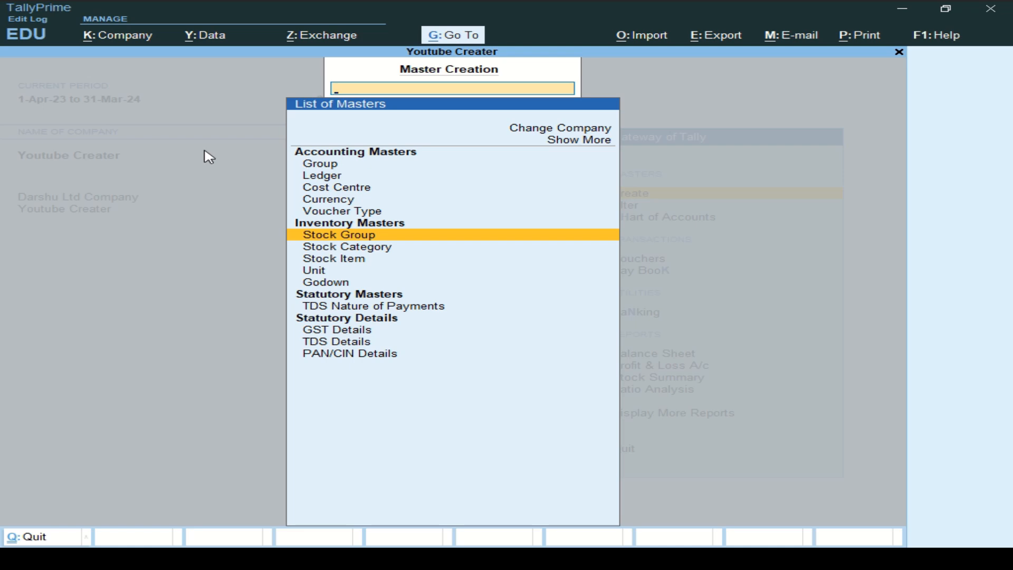
key(Return)
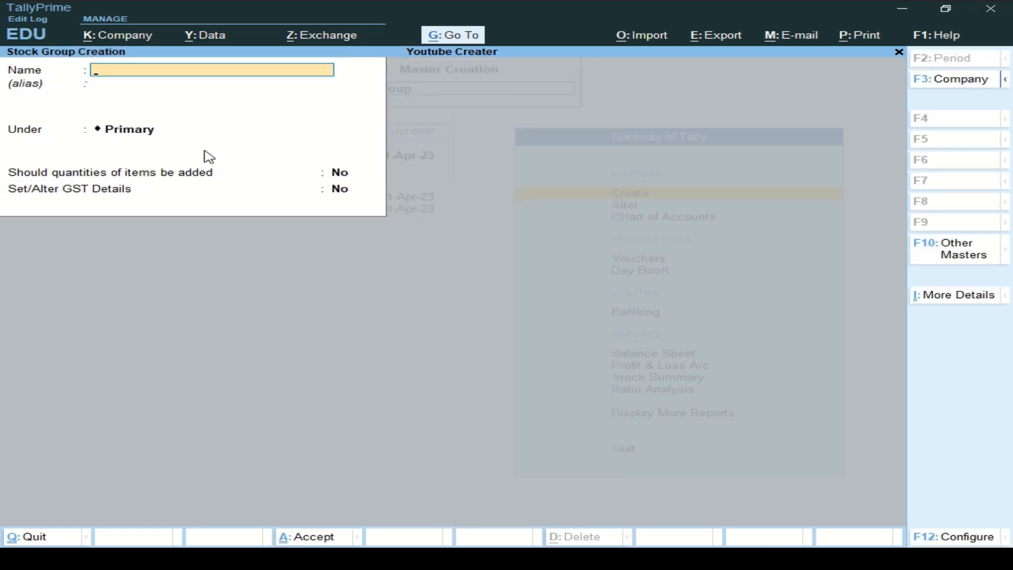
text(Row Material G)
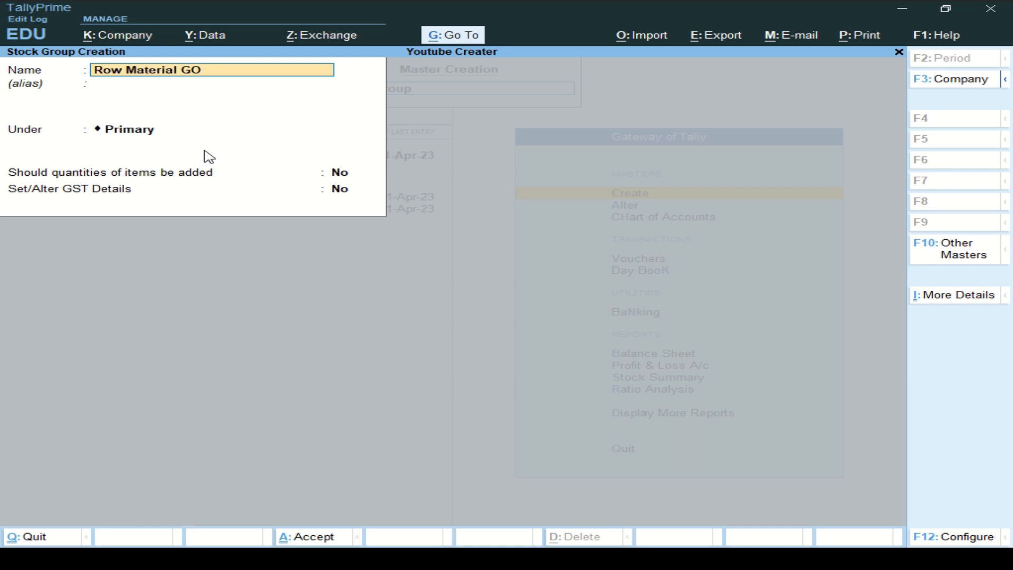
text(oods)
key(Return)
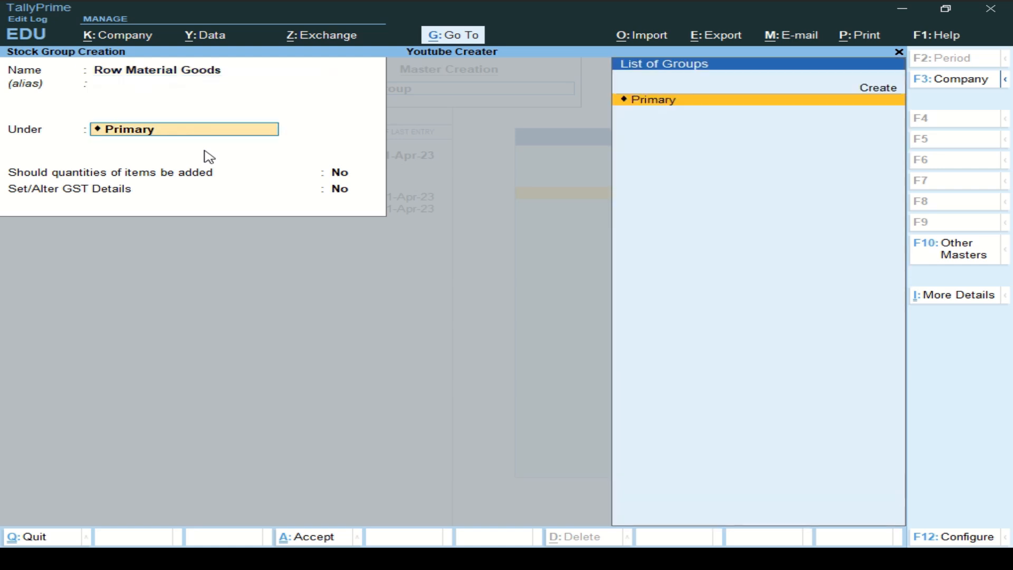
Step: Place the stock group under Primary with added quantities and GST details set to No, save it and leave stock group creation
key(Return)
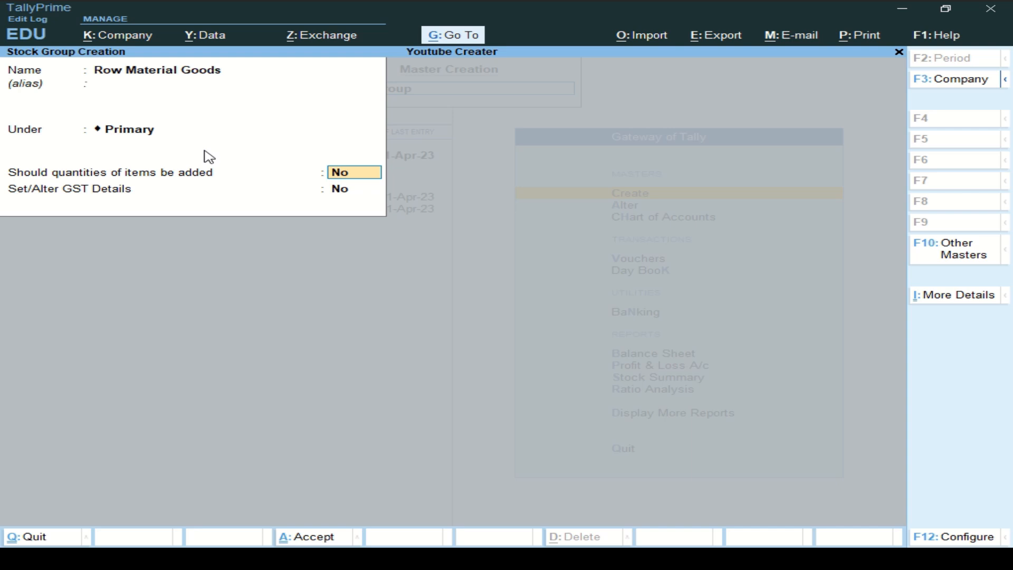
key(BackSpace)
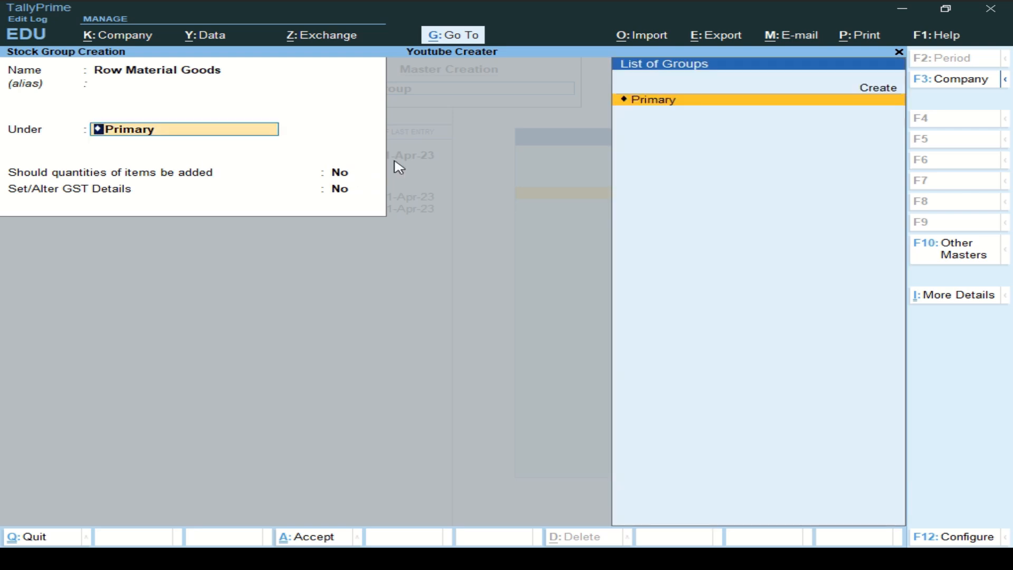
key(Return)
key(Return)
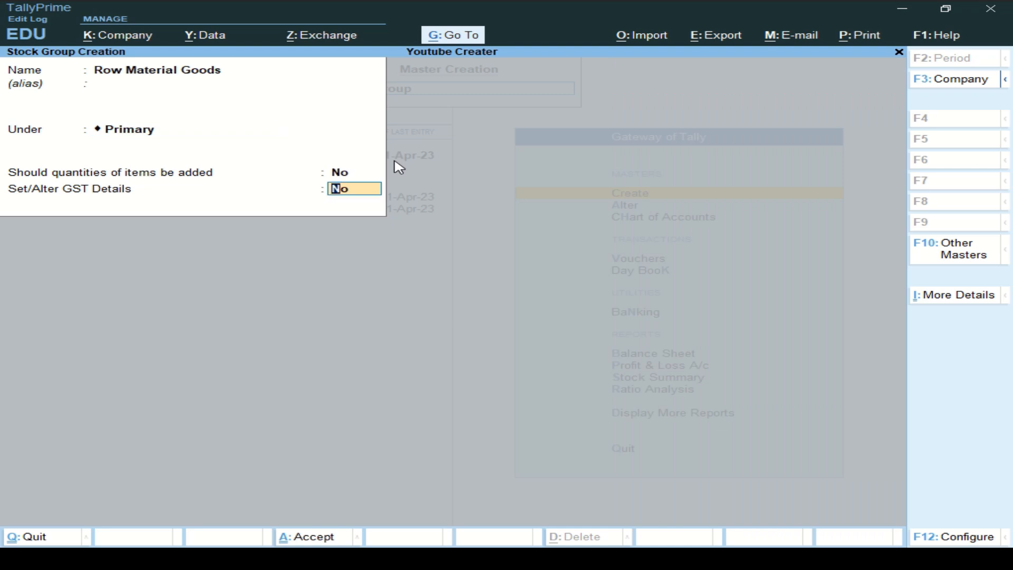
key(Return)
key(Return)
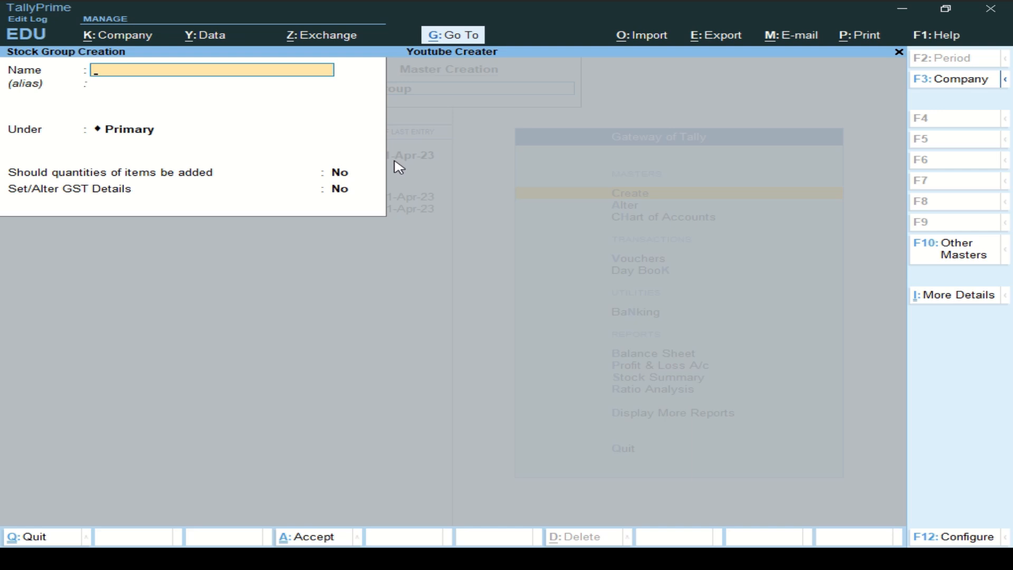
key(Escape)
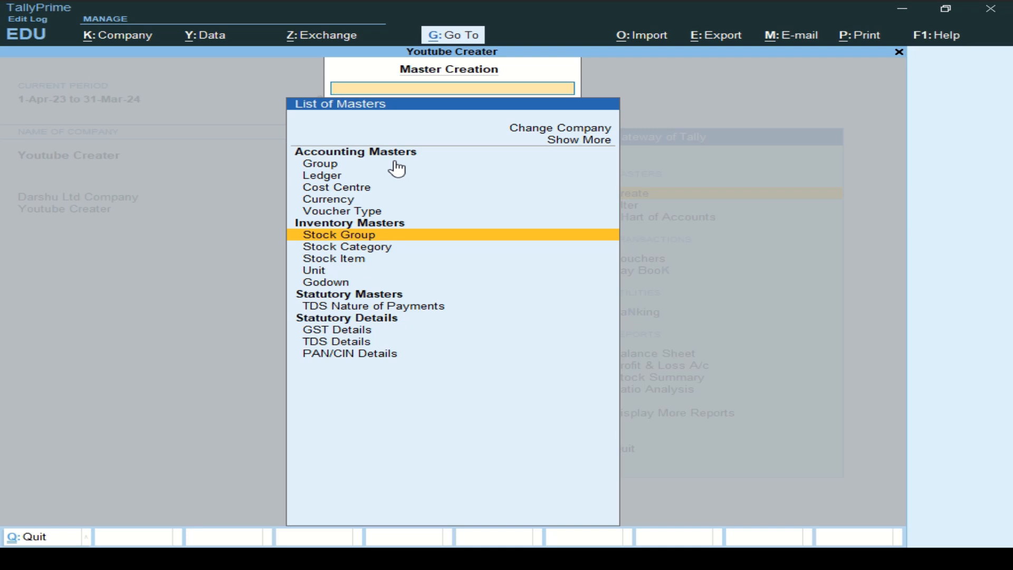
key(Down)
key(Down)
key(Down)
key(Down)
key(Up)
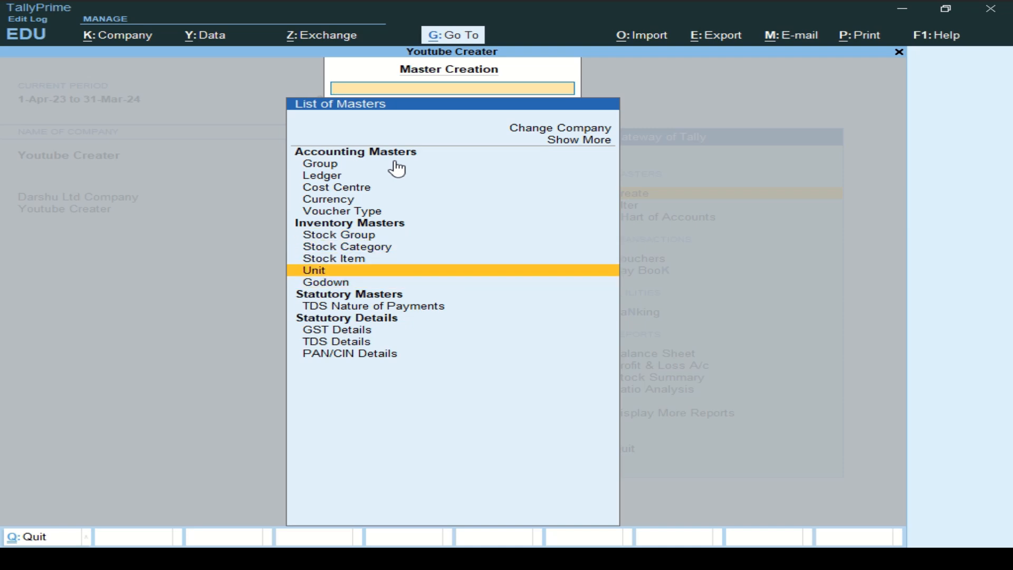
key(Up)
key(Up)
key(Up)
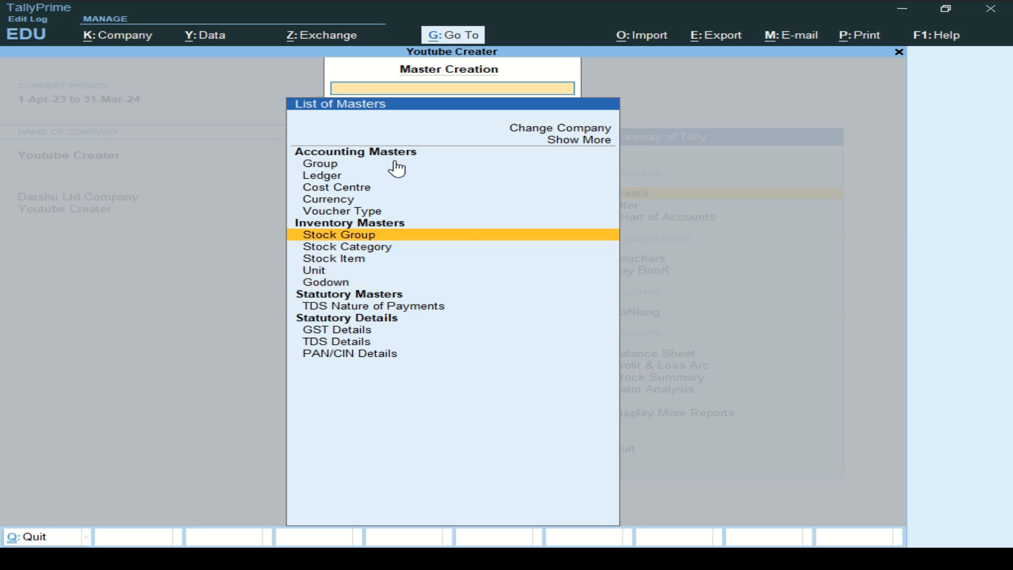
Step: Switch to the tally book PDF, examine the processor entries in transaction 07's item table, and return to TallyPrime
key(Down)
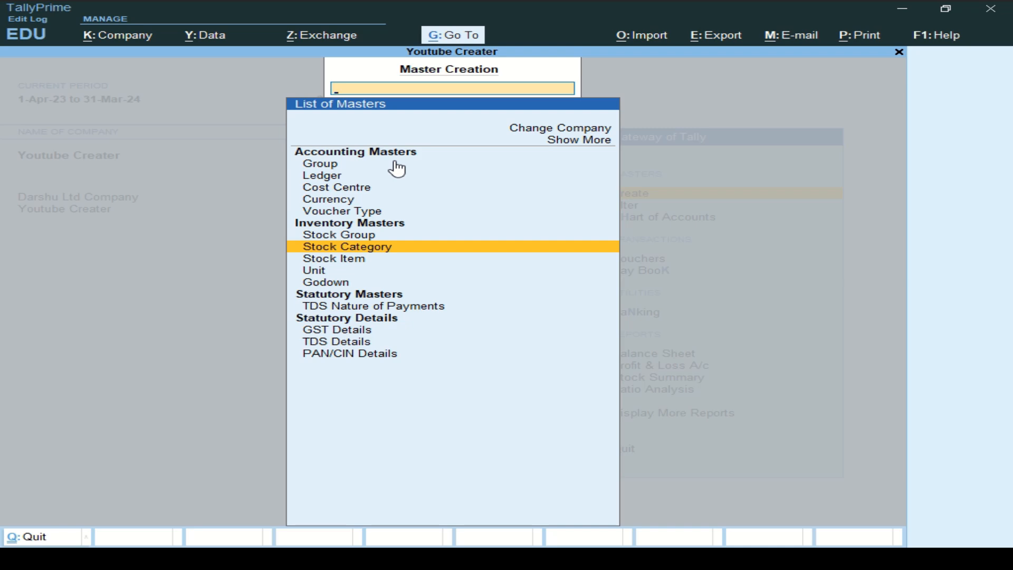
key(alt+Tab)
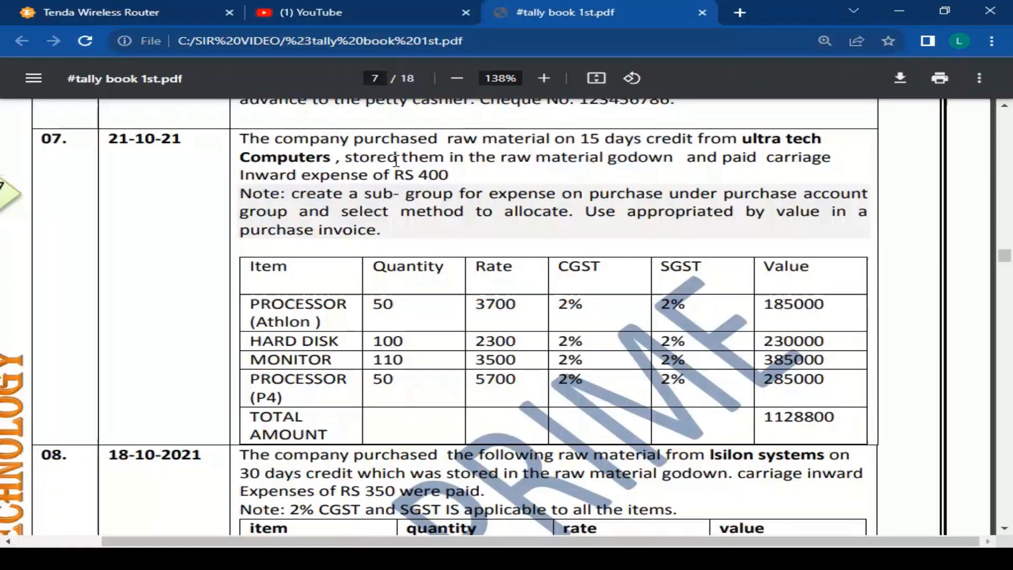
scroll(440, 286, up, 5)
scroll(440, 285, down, 10)
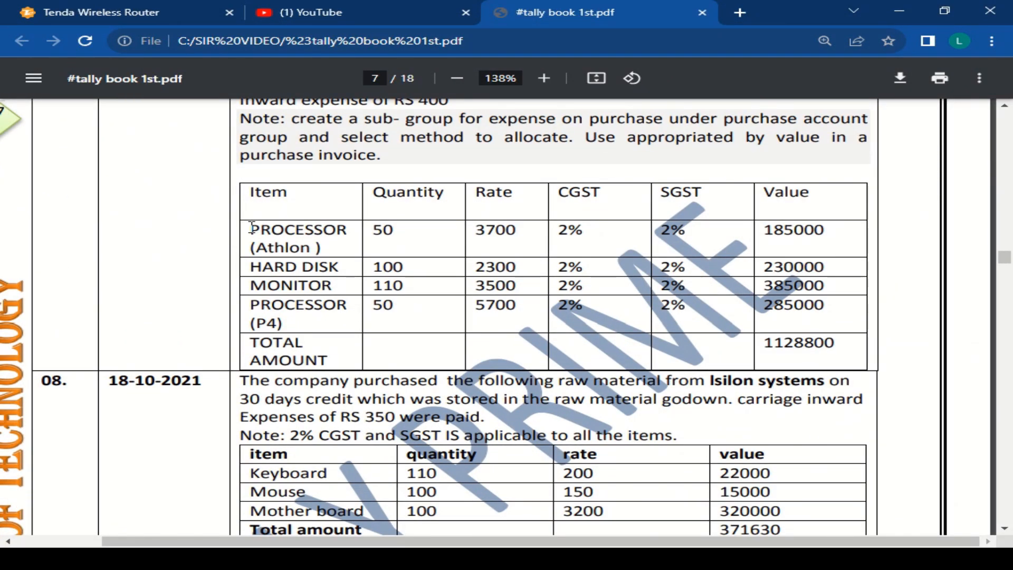
drag(251, 230, 340, 234)
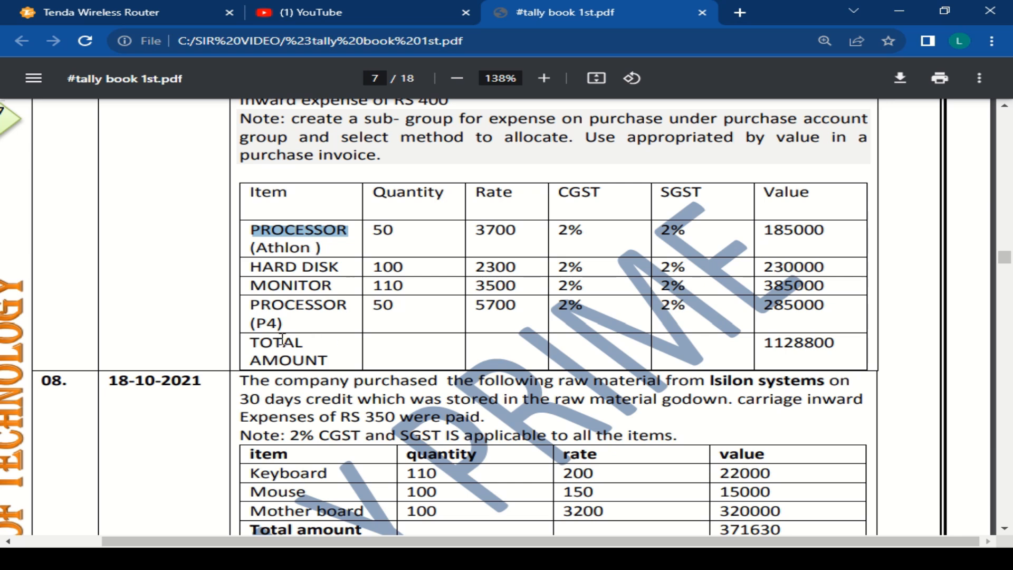
drag(253, 307, 285, 322)
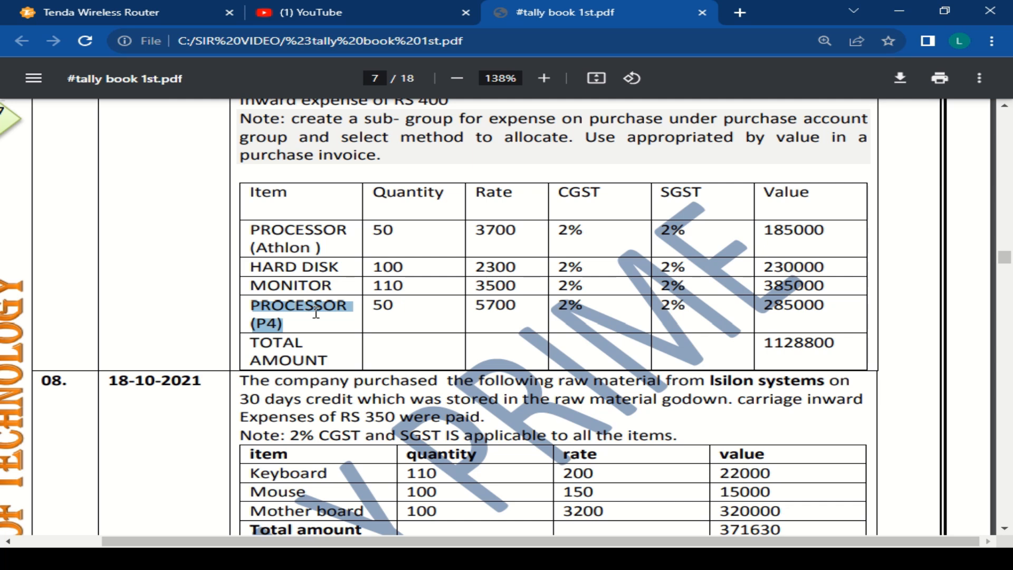
key(alt+Tab)
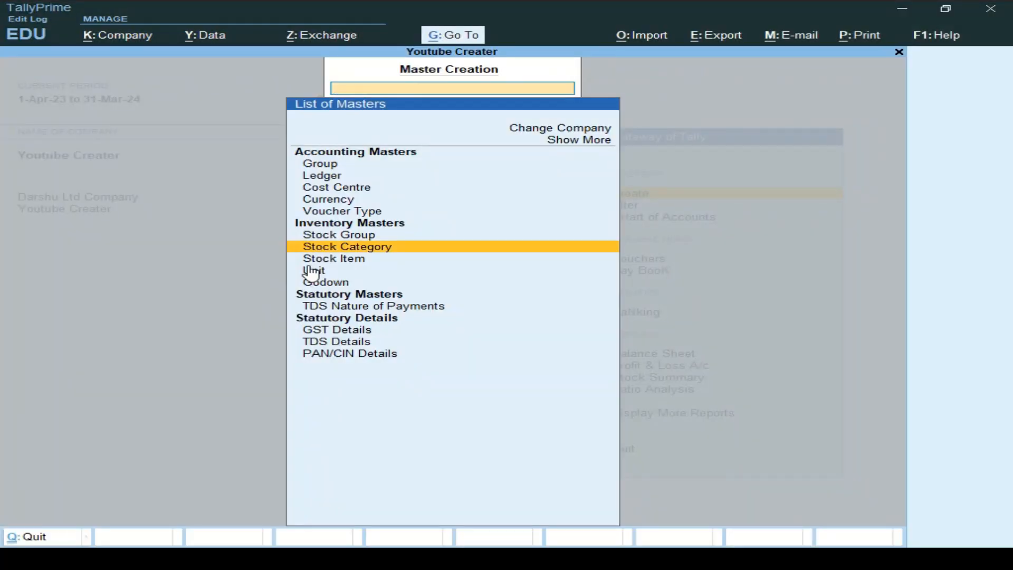
Step: Create a stock category named Processor under Primary and save it
key(Return)
text(P)
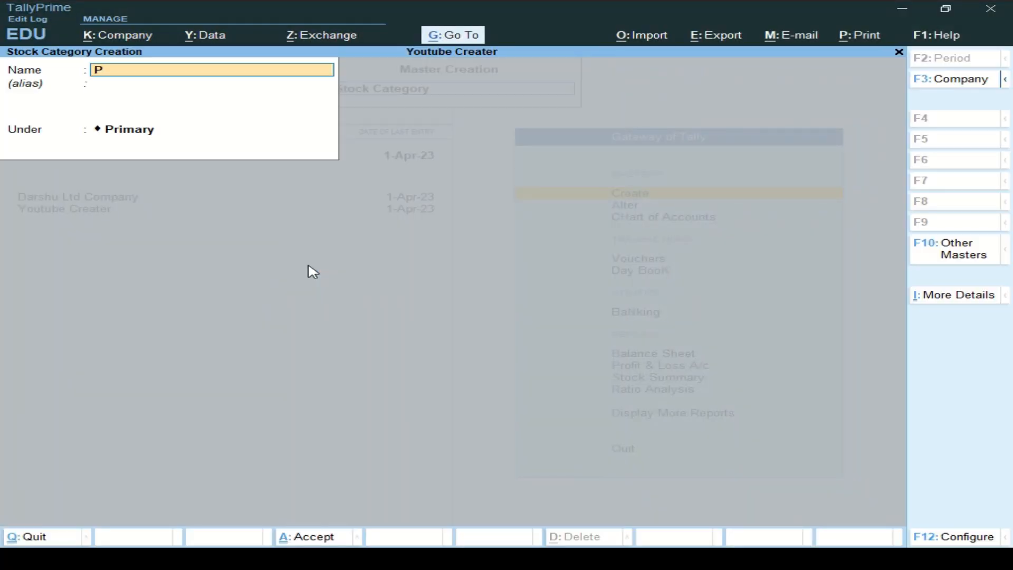
text(rocessor)
key(Return)
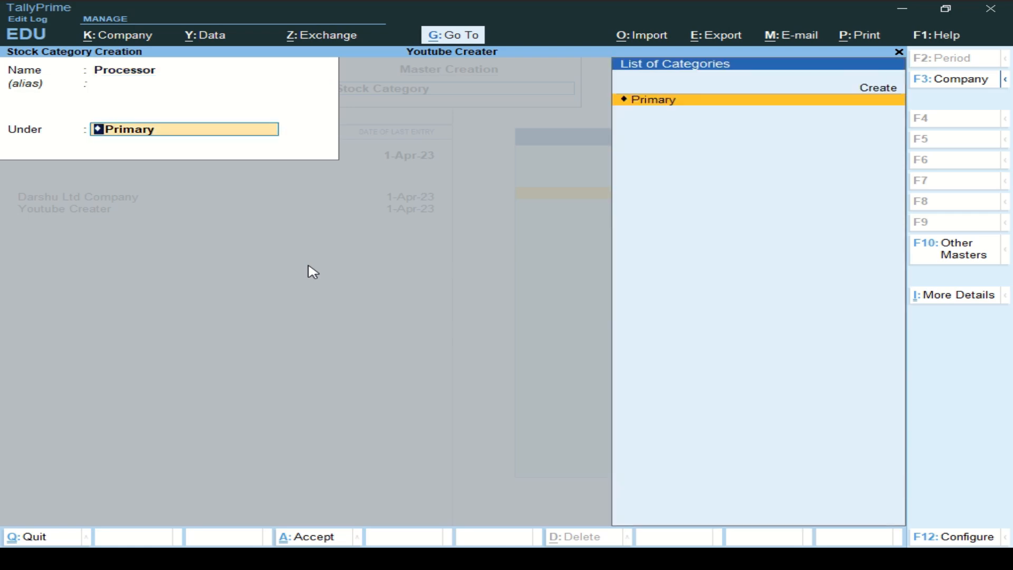
key(Return)
key(Return)
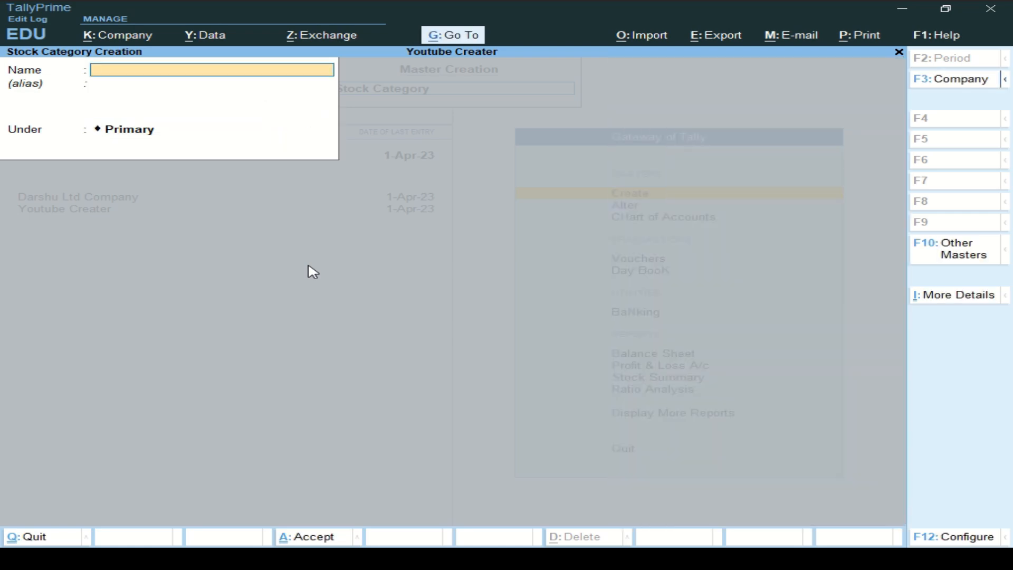
Step: Create a stock category named Processor Athlon under the Processor category and save it
text(Processor Atho)
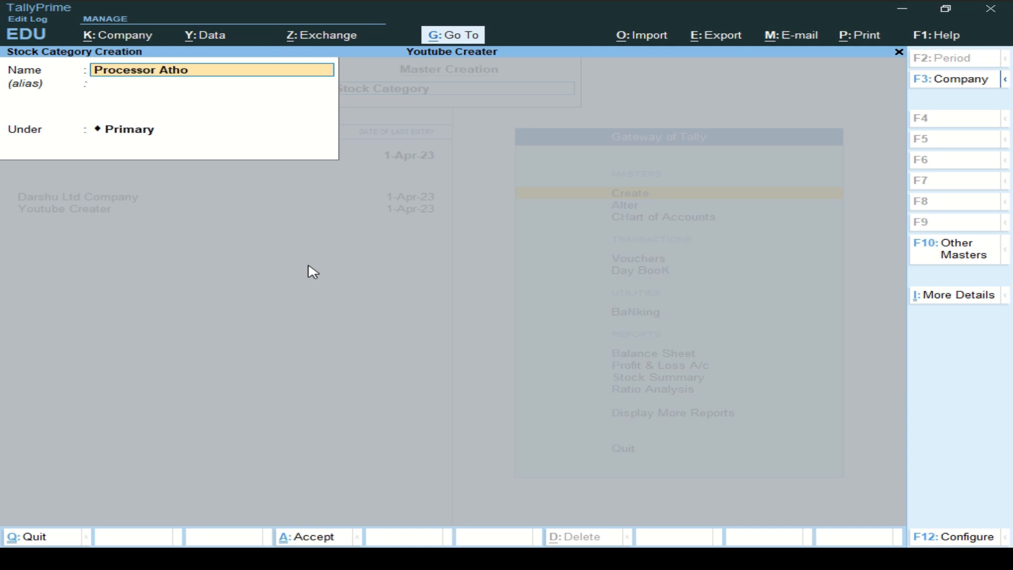
text(lon)
key(BackSpace)
key(BackSpace)
key(BackSpace)
text(lon)
key(Return)
key(Return)
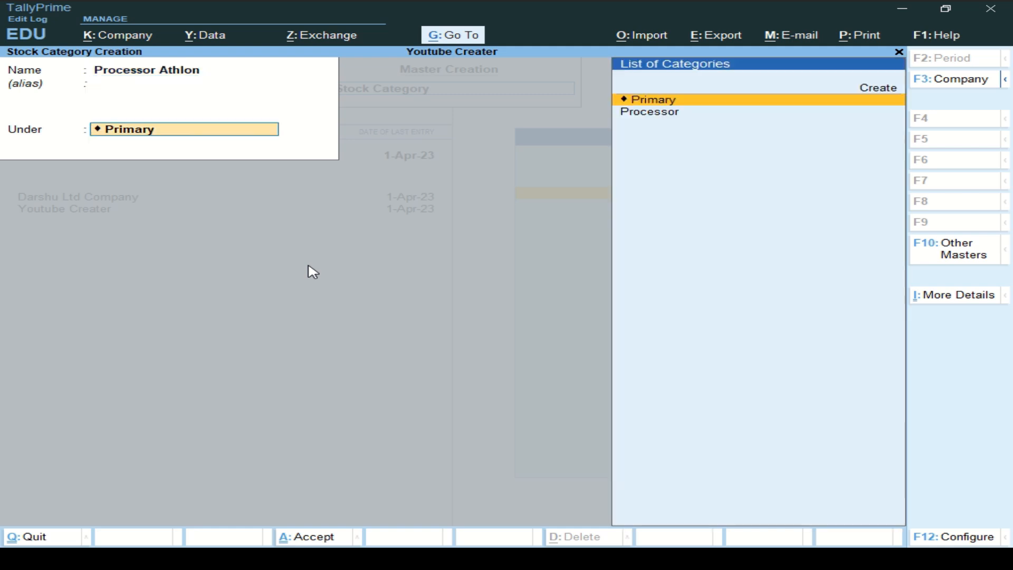
key(Down)
key(Return)
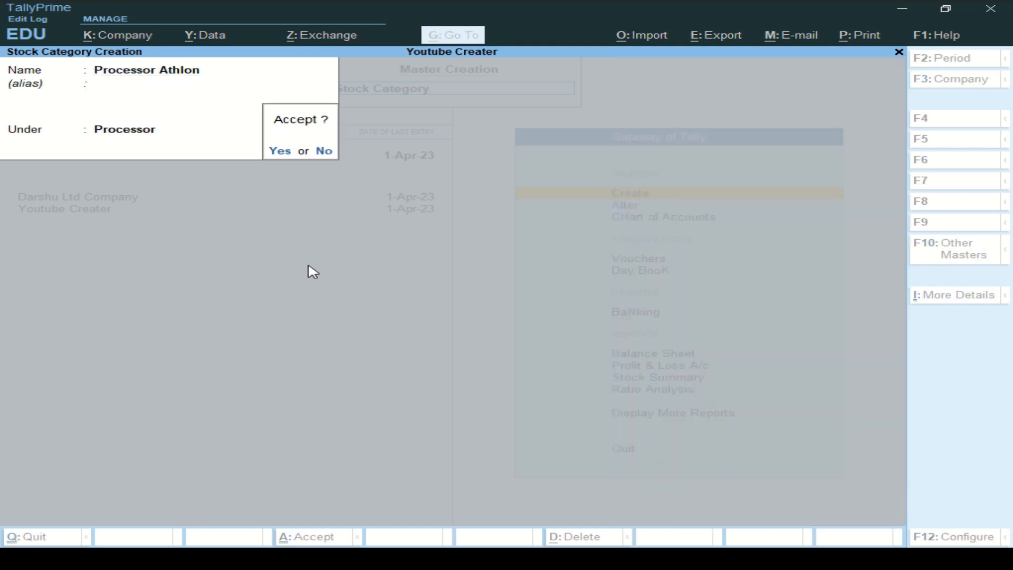
key(Return)
Step: Create a stock category named Processor P4 under the Processor category, save it and leave stock category creation
text(Processor)
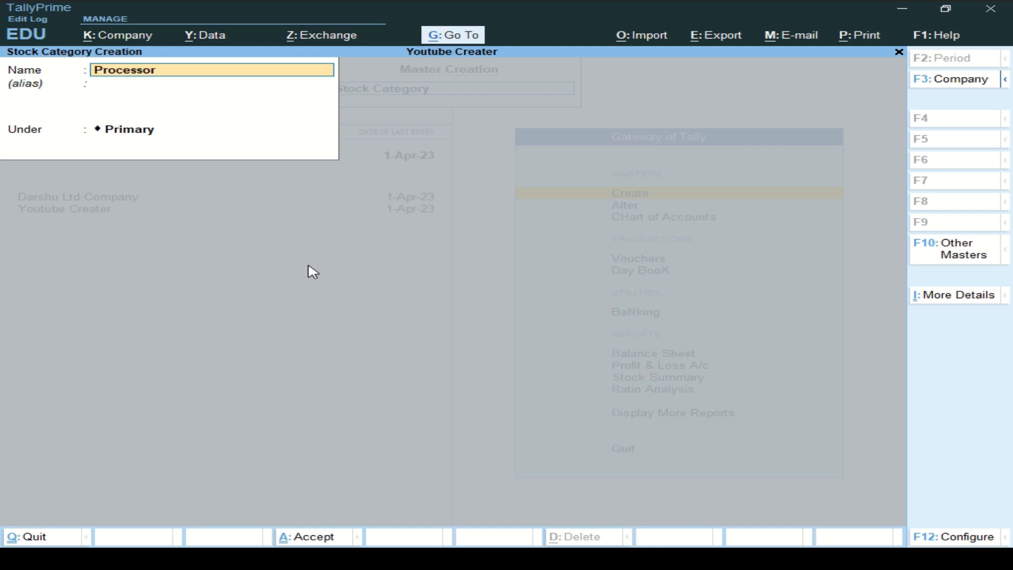
text( P4)
key(Return)
key(Return)
key(Return)
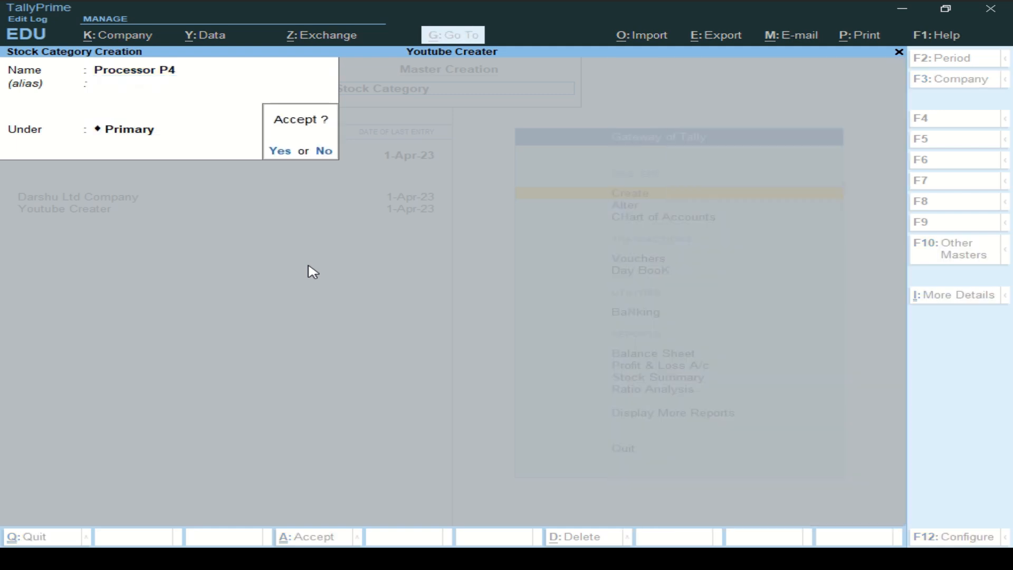
key(Escape)
key(Down)
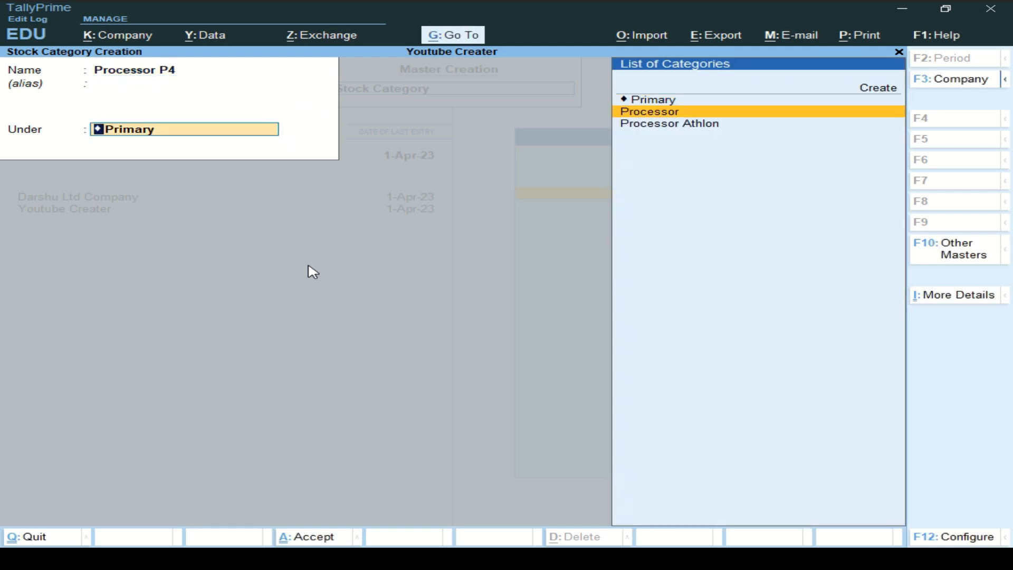
key(Return)
key(Return)
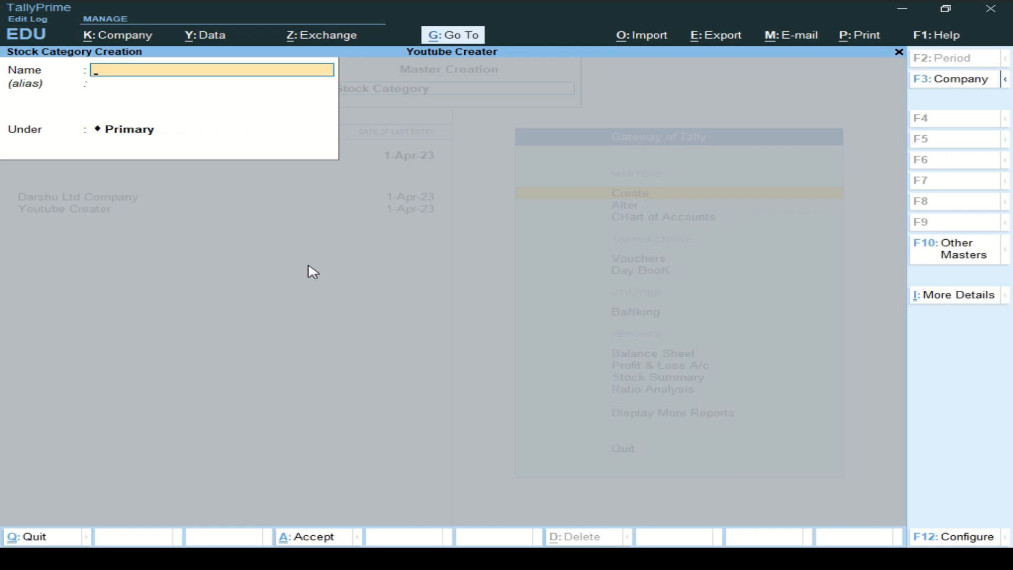
key(Escape)
key(Return)
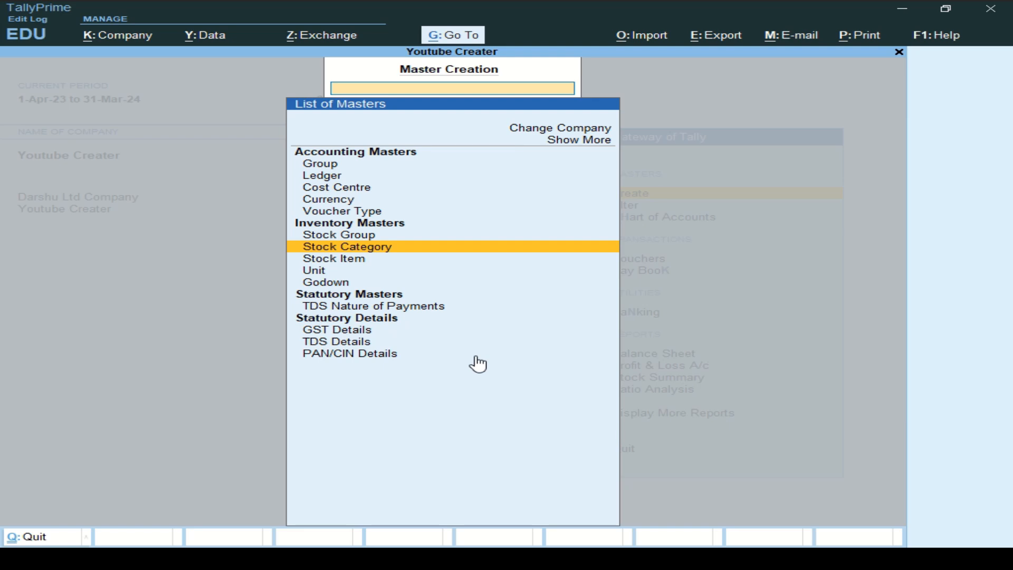
Step: Start a new stock item named Processor Athlon, after checking the first item of transaction 07 in the tally book PDF
key(Down)
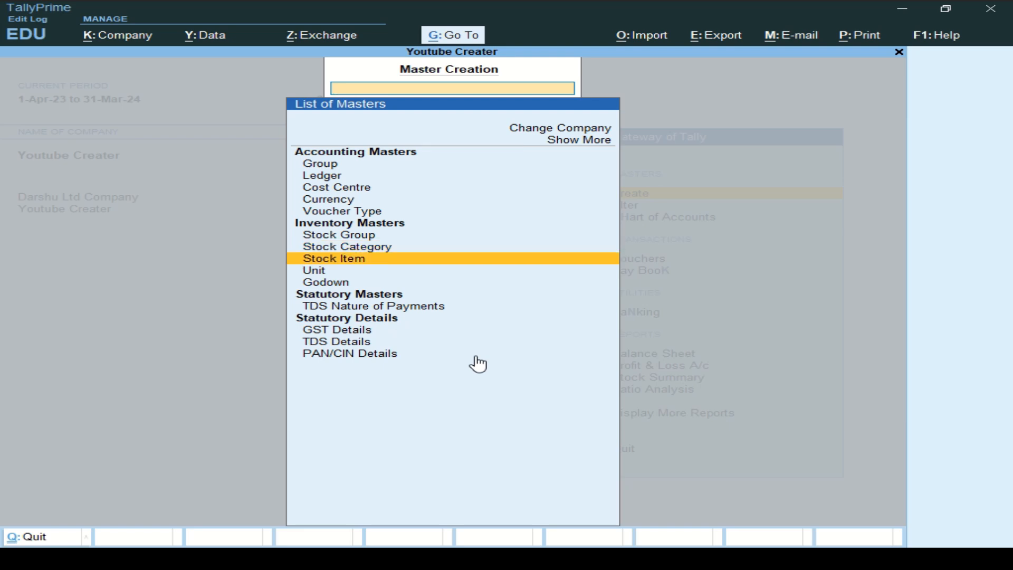
key(Return)
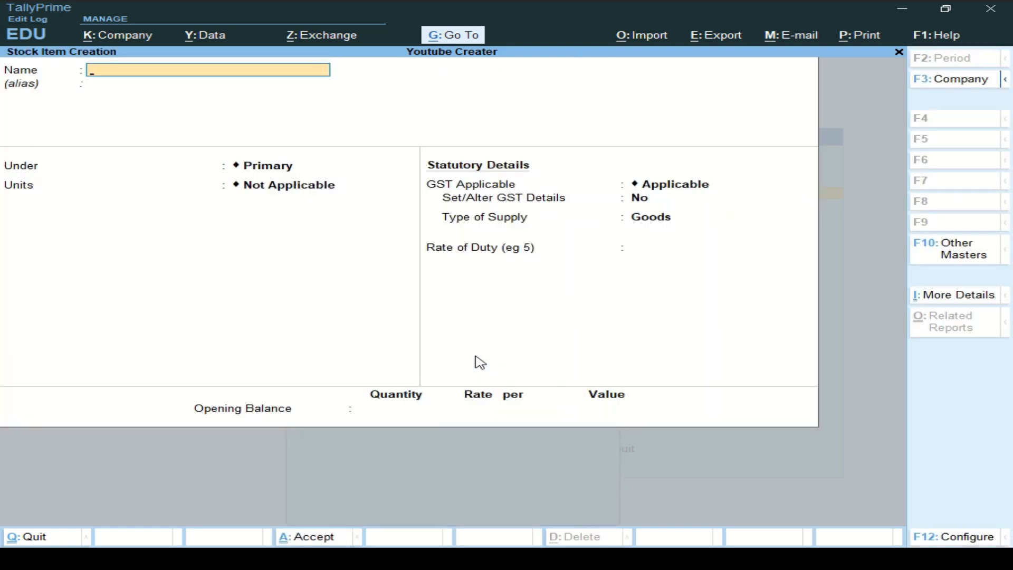
key(alt+Tab)
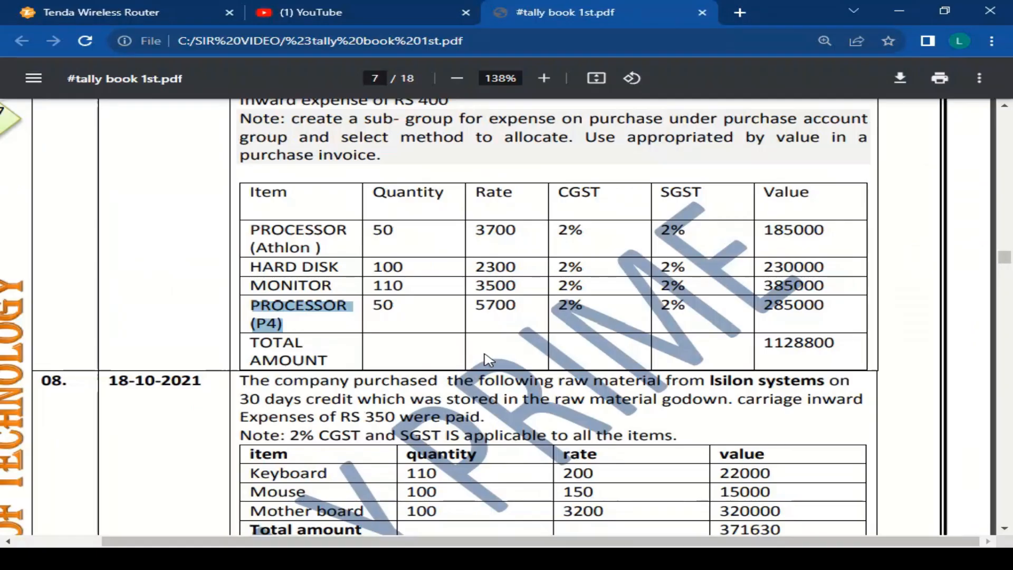
drag(251, 228, 316, 246)
key(alt+Tab)
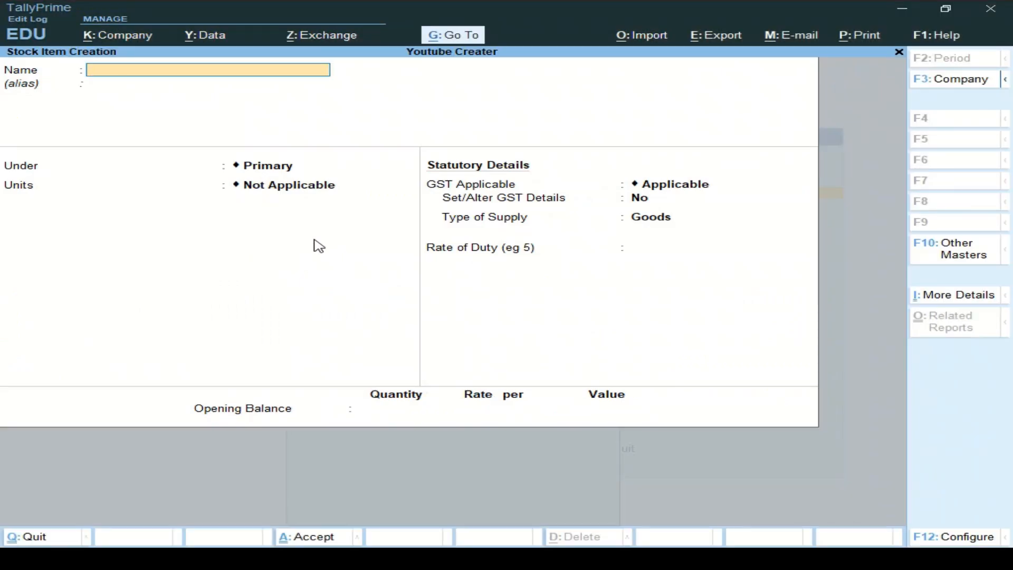
text(Processor Athlon)
key(Return)
key(Return)
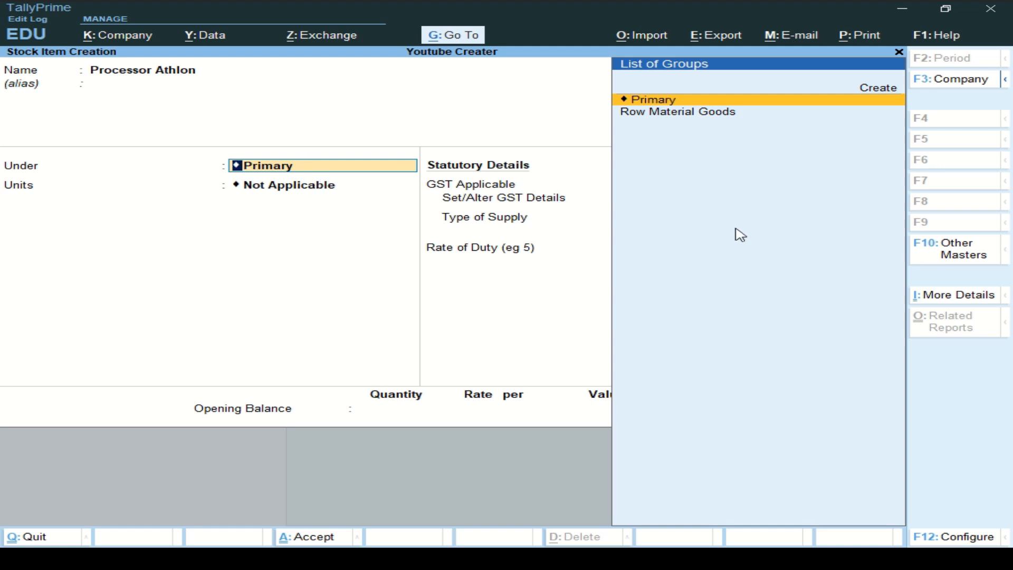
Step: Place the stock item under Row Material Goods with the unit No., components (BOM) set to No and GST Applicable
key(Down)
key(Return)
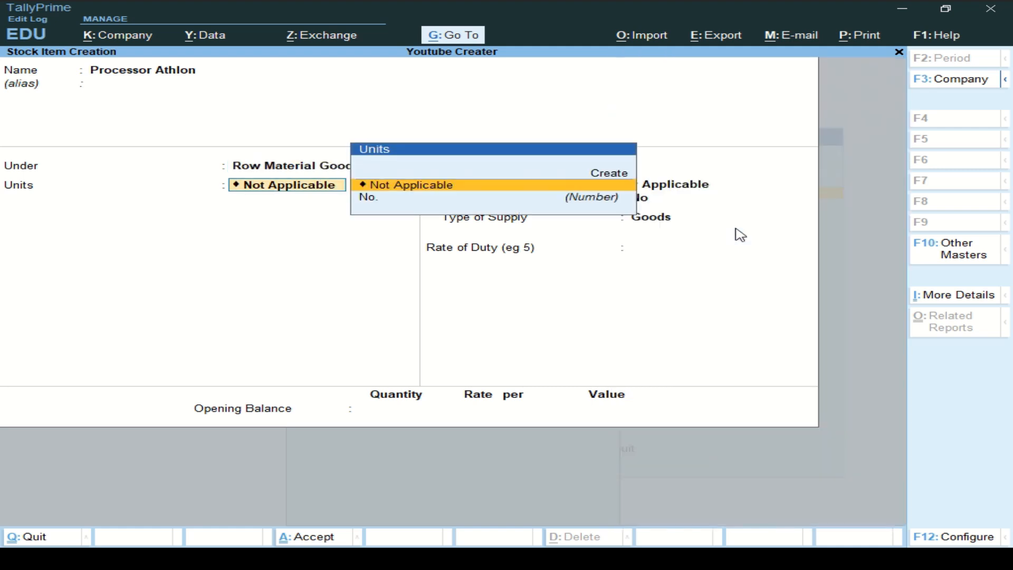
key(Up)
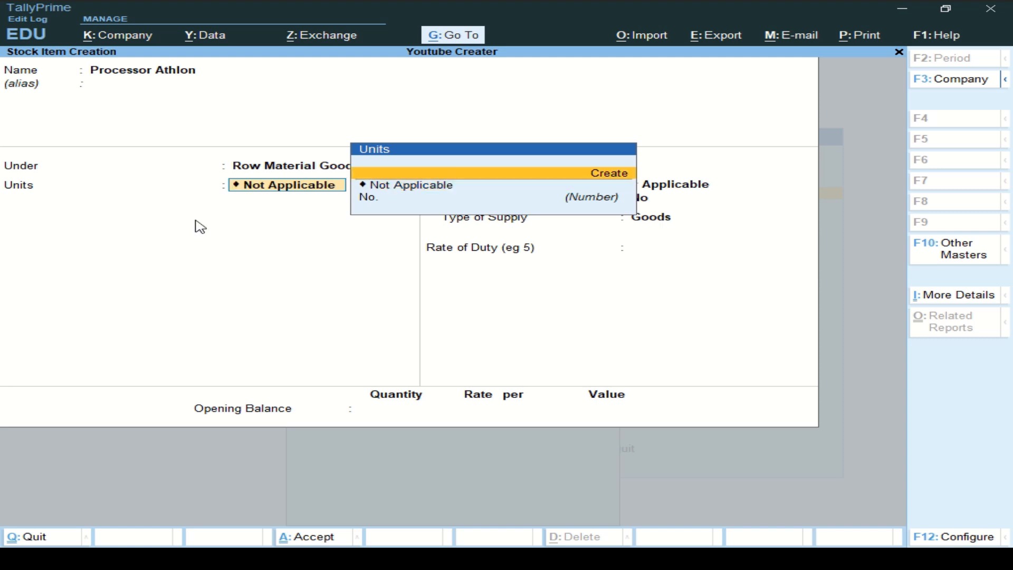
key(Down)
key(Down)
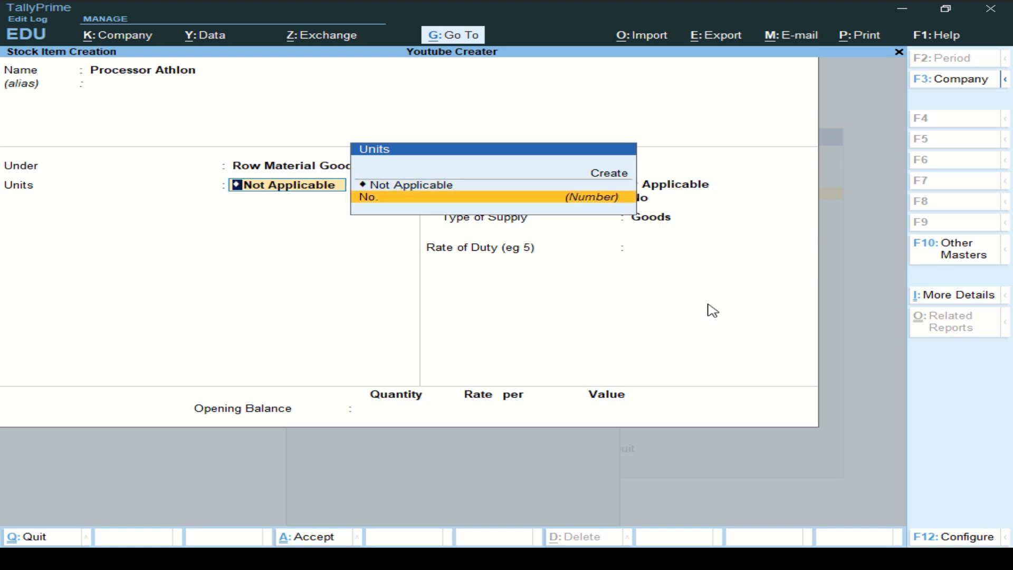
key(Return)
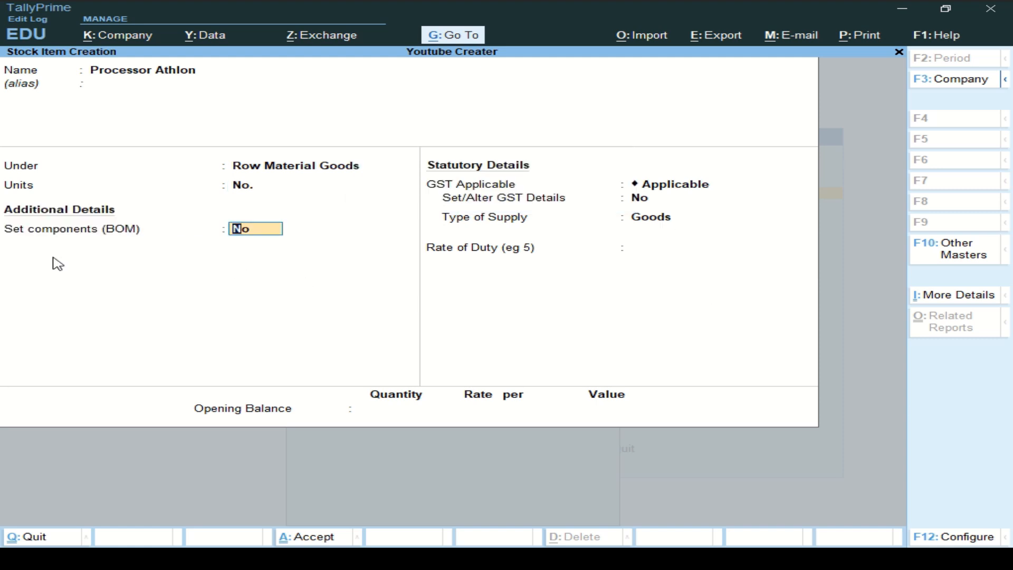
key(Return)
key(Return)
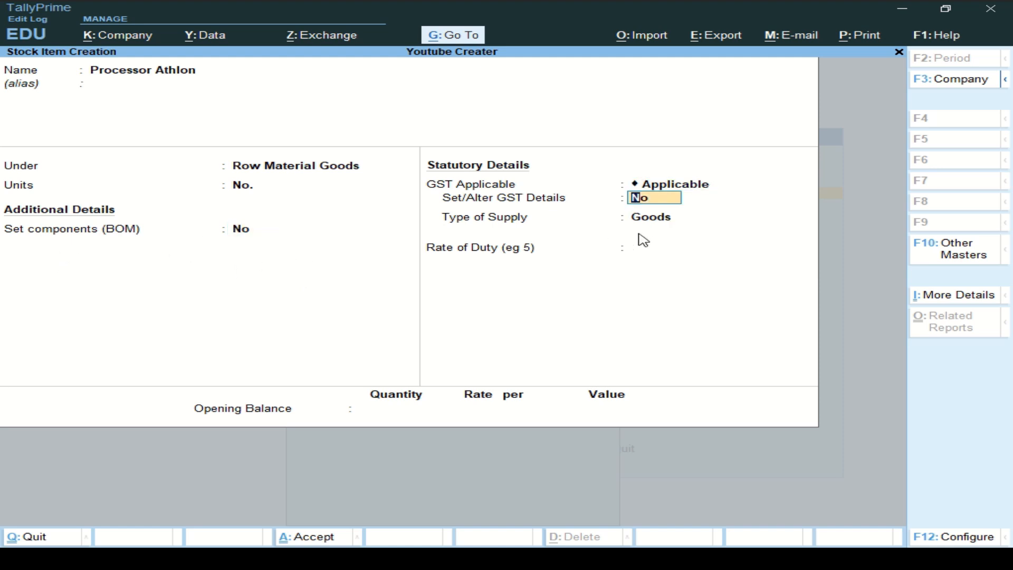
Step: Set the stock item's GST details to On Value calculation, Taxable, with 18% integrated tax and 0% cess
key(y)
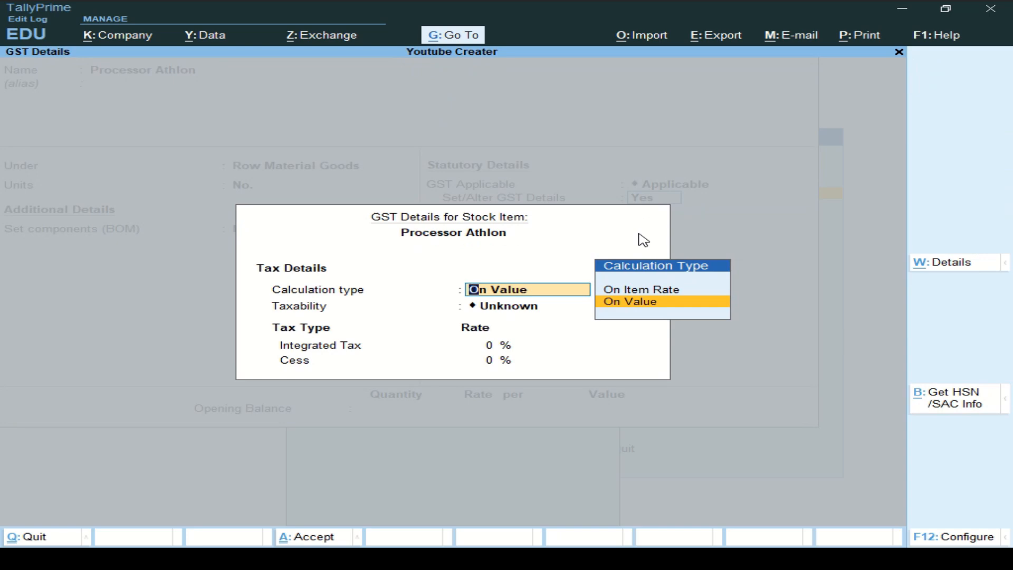
key(Return)
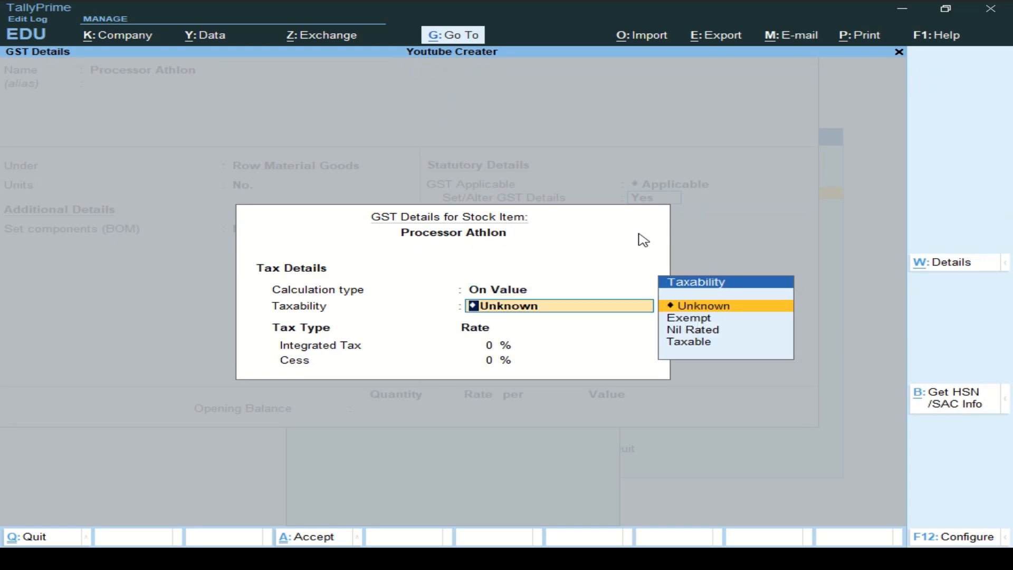
key(Down)
key(Down)
key(Down)
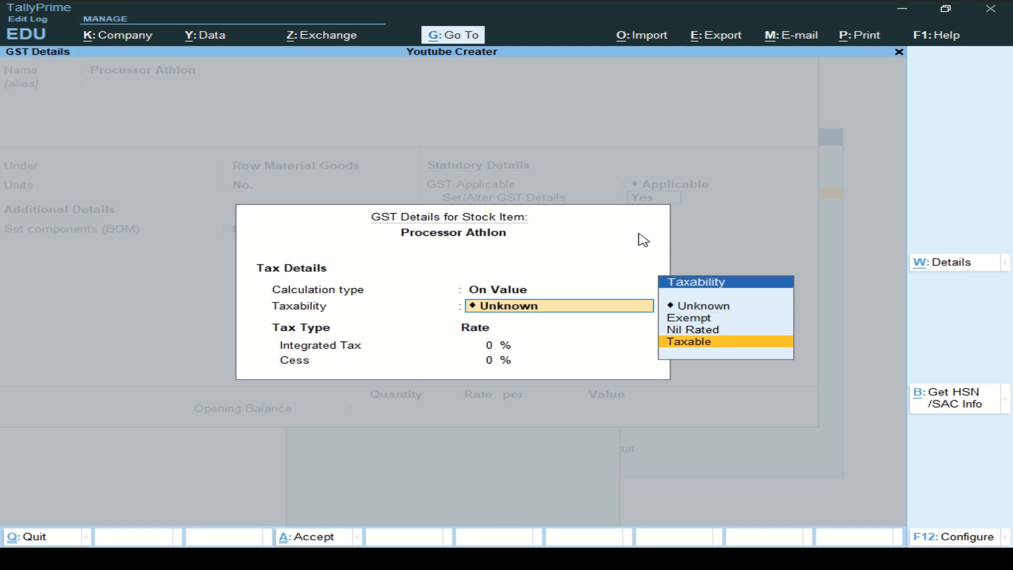
key(Return)
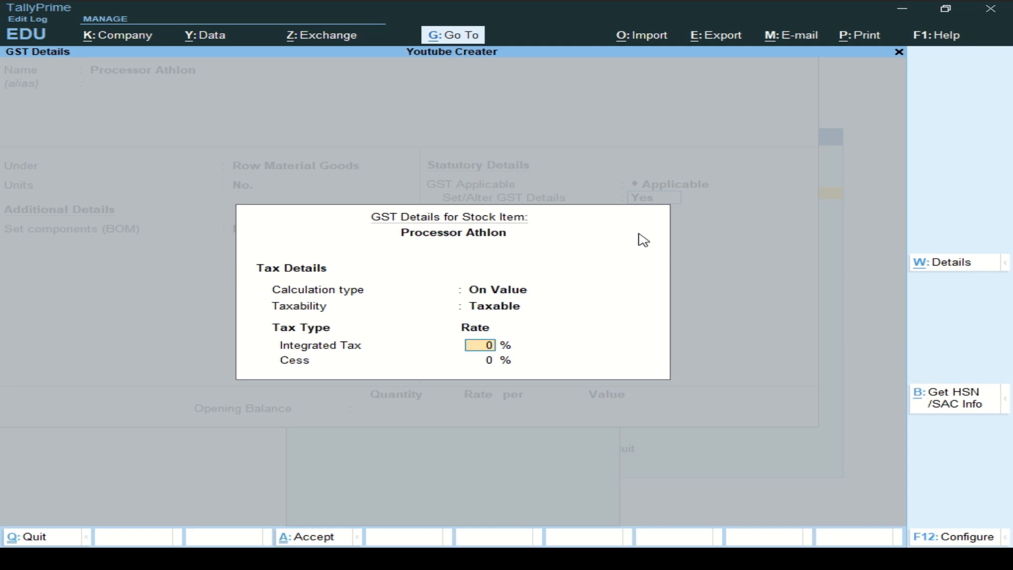
text(18)
key(Return)
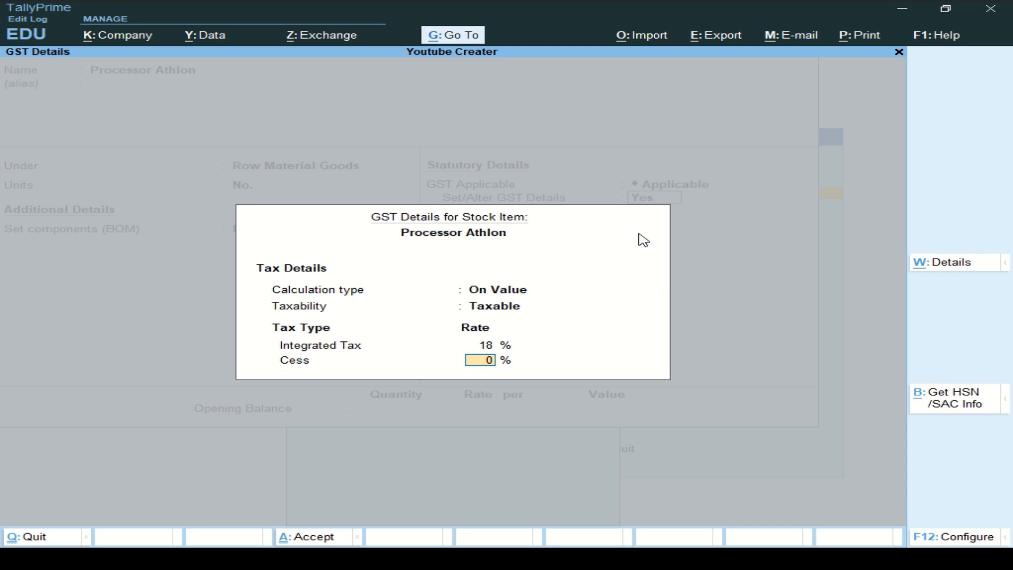
key(Return)
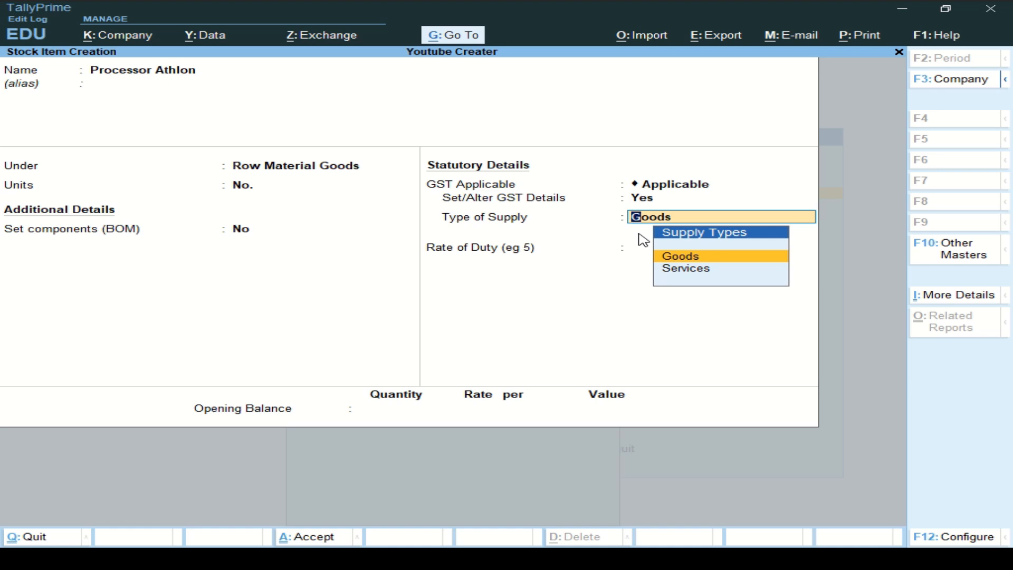
Step: Keep Goods as Processor Athlon's type of supply with a 0 duty rate, leave the opening balance blank and save the item
key(Return)
key(Return)
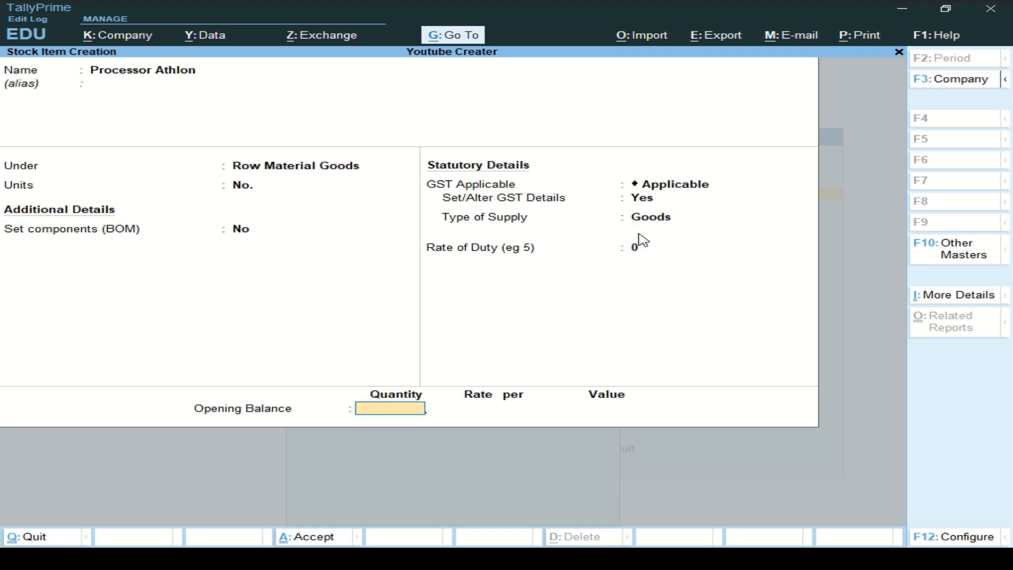
key(Return)
key(Return)
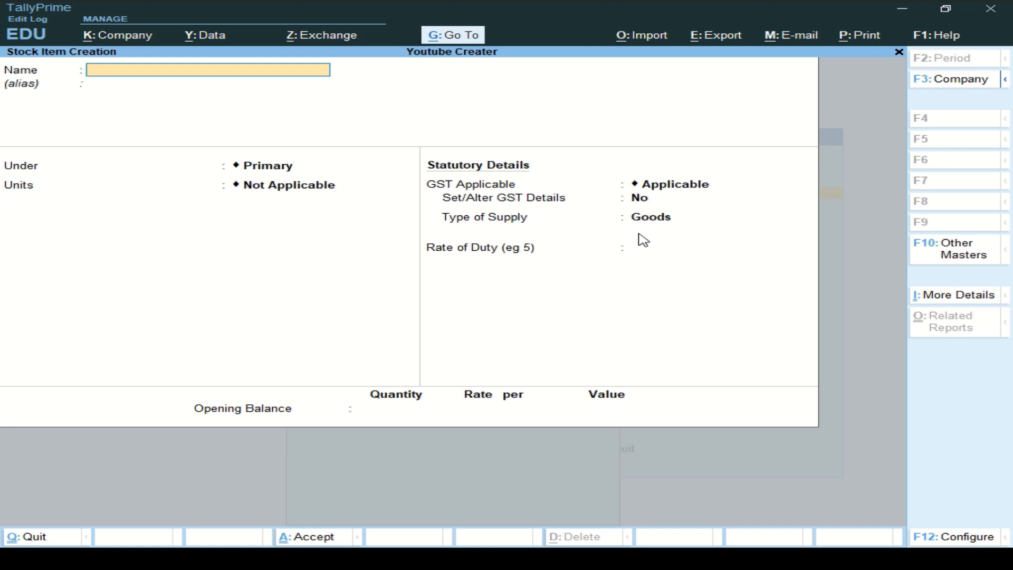
Step: Leave stock item creation and check the list of existing stock items available for alteration
key(Escape)
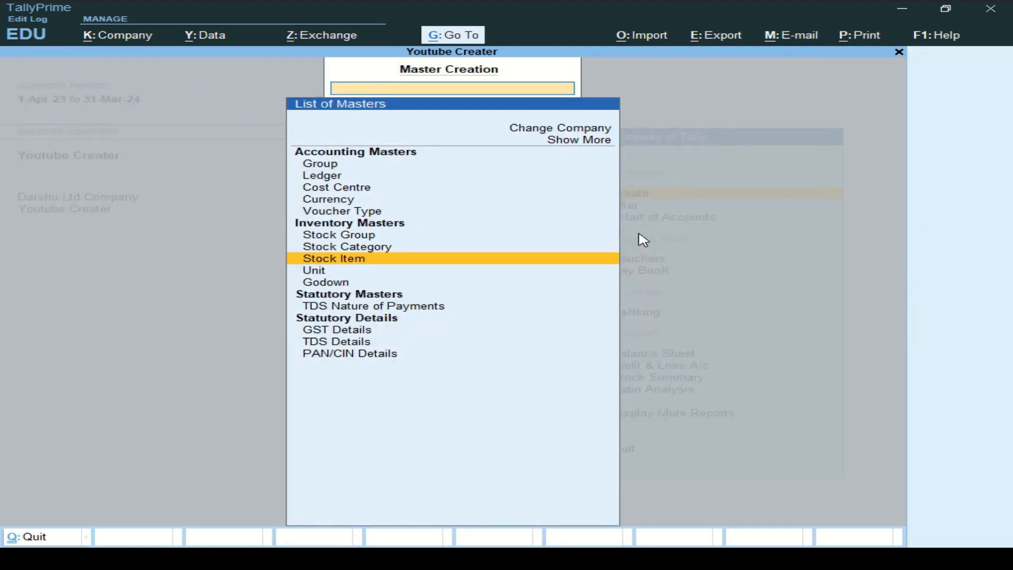
key(Escape)
key(Down)
key(Return)
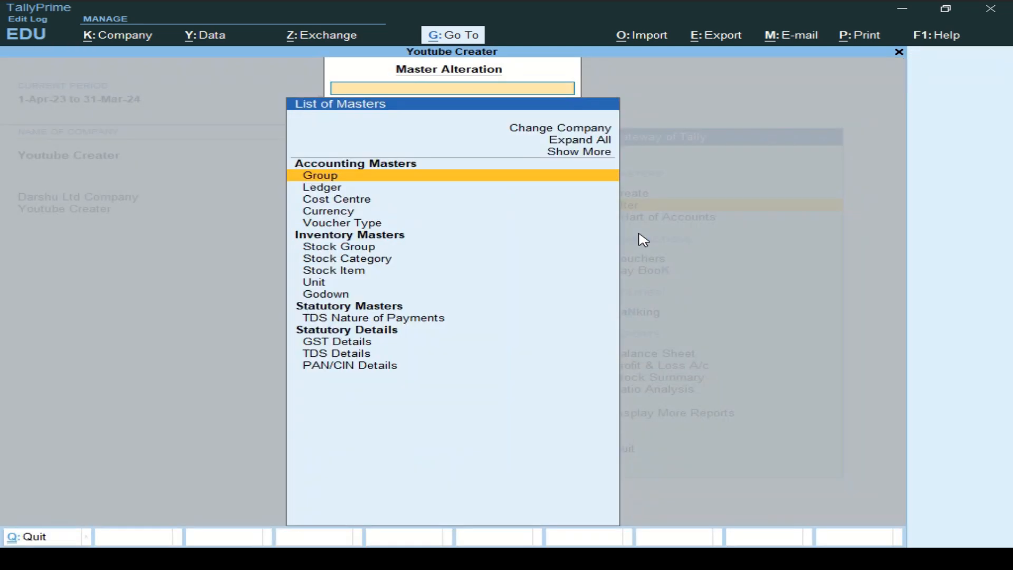
key(Down)
key(Down)
key(Down)
key(Down)
key(Down)
key(Down)
key(Down)
key(Return)
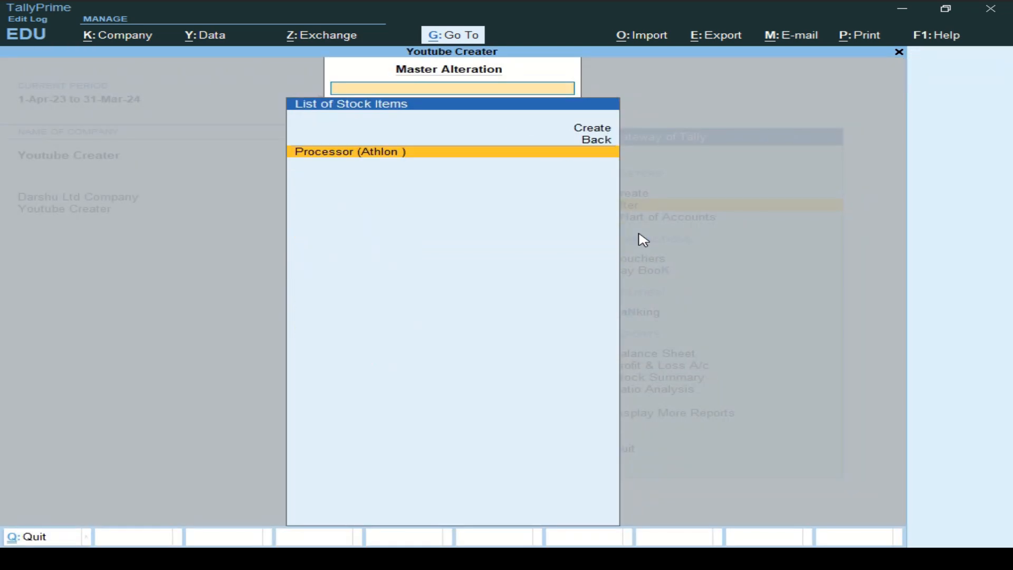
key(Escape)
key(Escape)
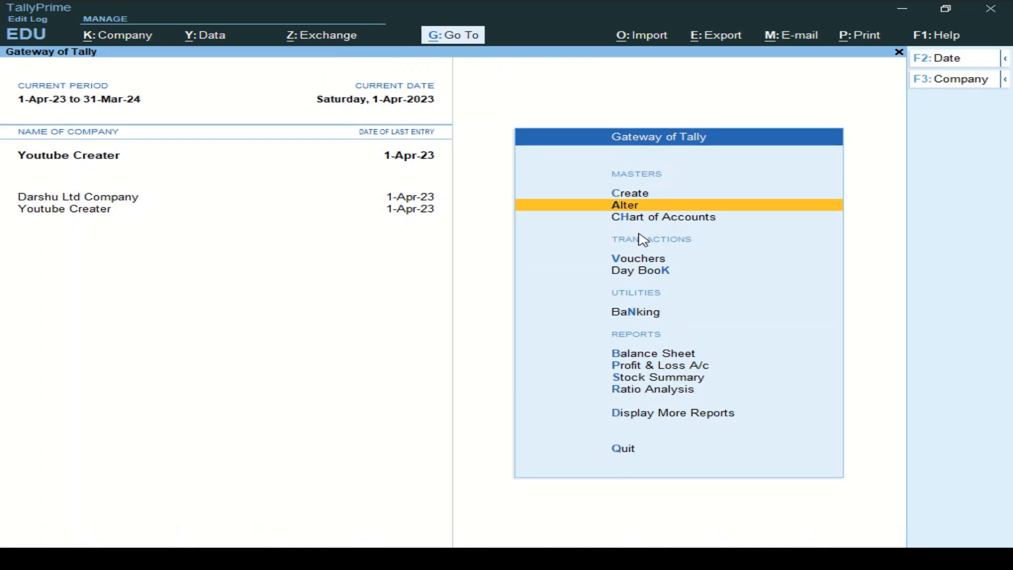
Step: Start a new stock item named Processor P4
key(Up)
key(Return)
key(Down)
key(Down)
key(Down)
key(Down)
key(Down)
key(Down)
key(Down)
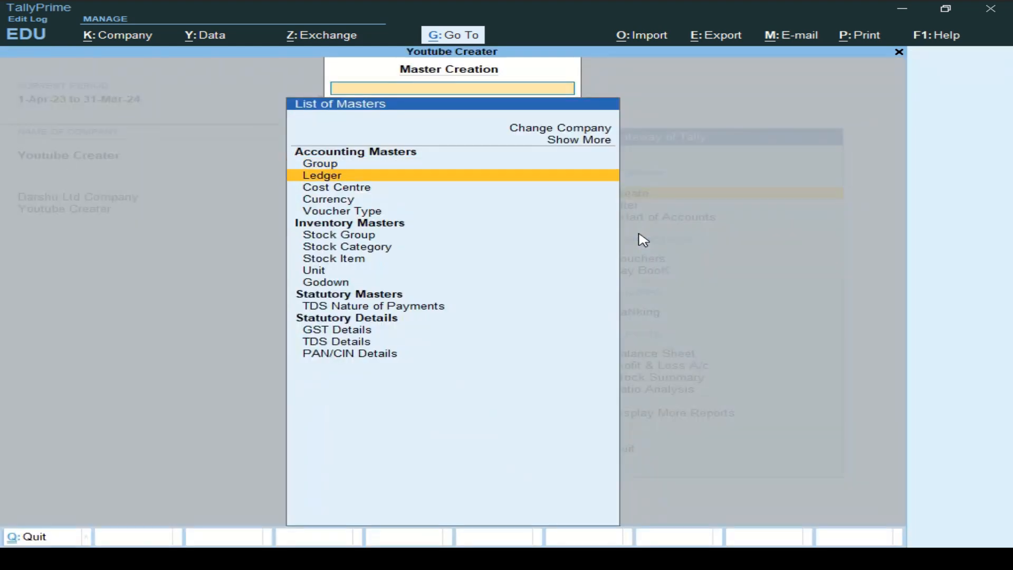
key(Return)
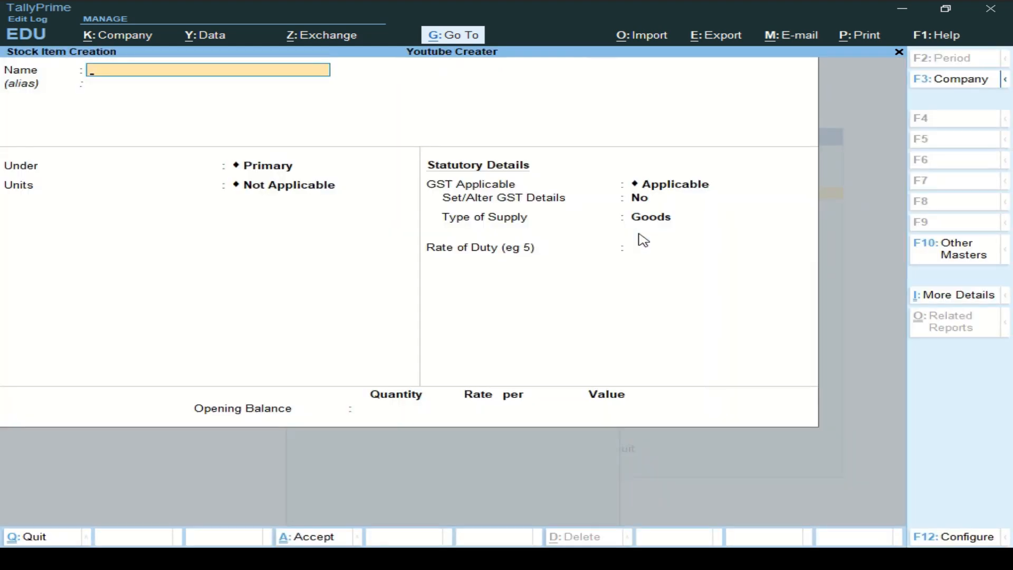
text(Processo)
text(r P4)
key(Return)
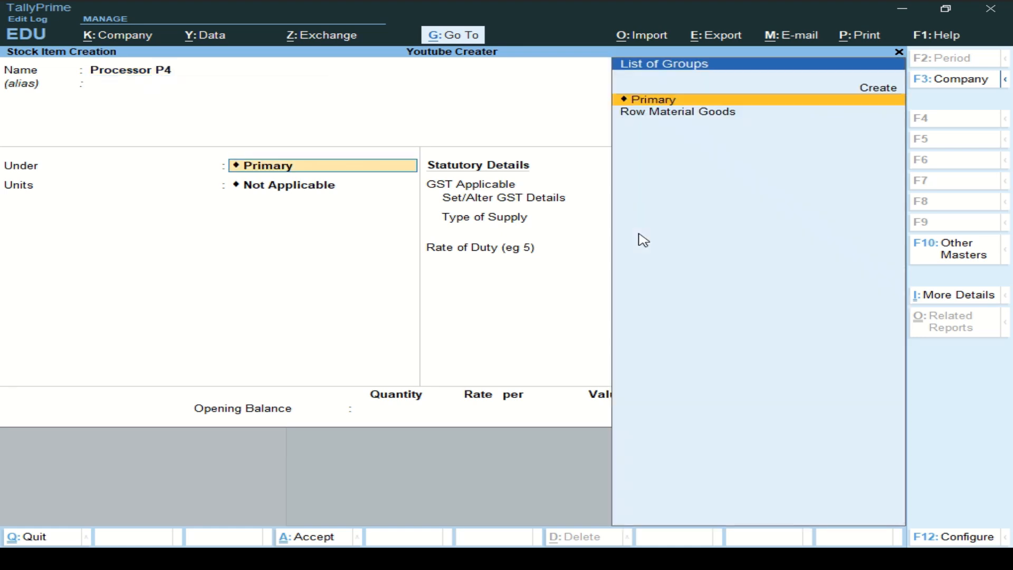
Step: Place Processor P4 under Row Material Goods with unit No., components (BOM) No and GST Applicable, and open its GST details
key(Down)
key(Return)
key(Down)
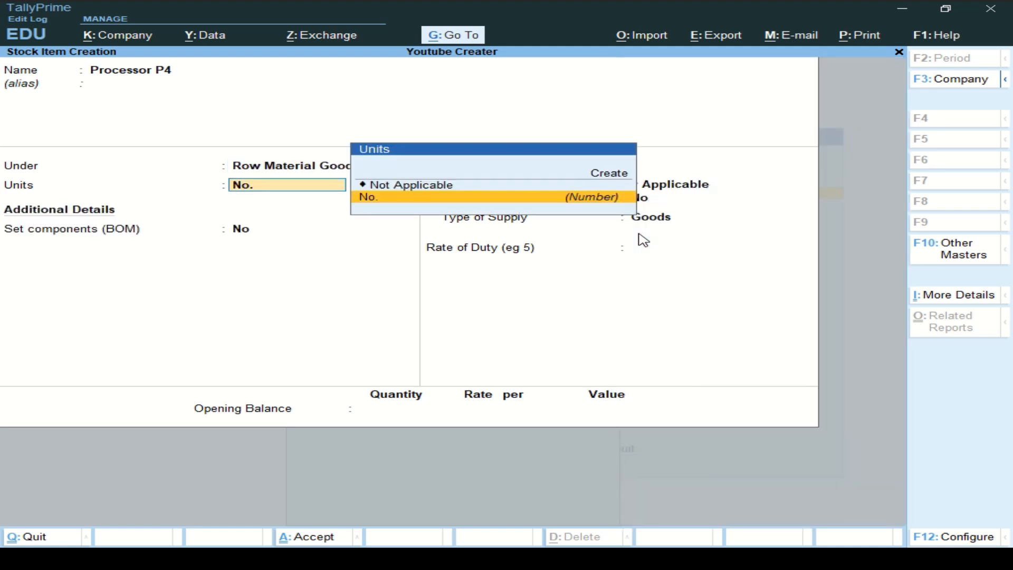
key(Return)
key(Return)
key(Return)
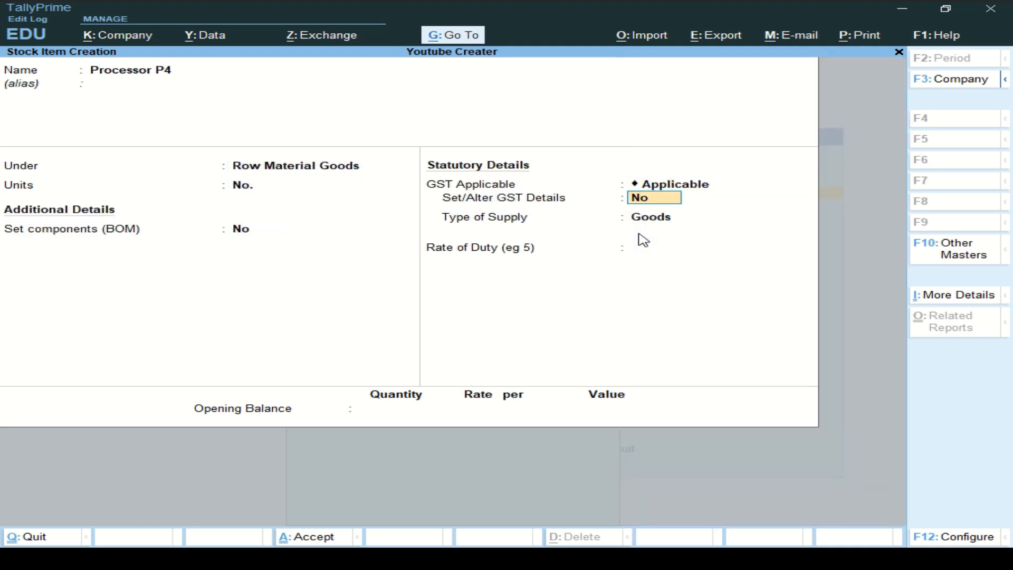
key(y)
key(Return)
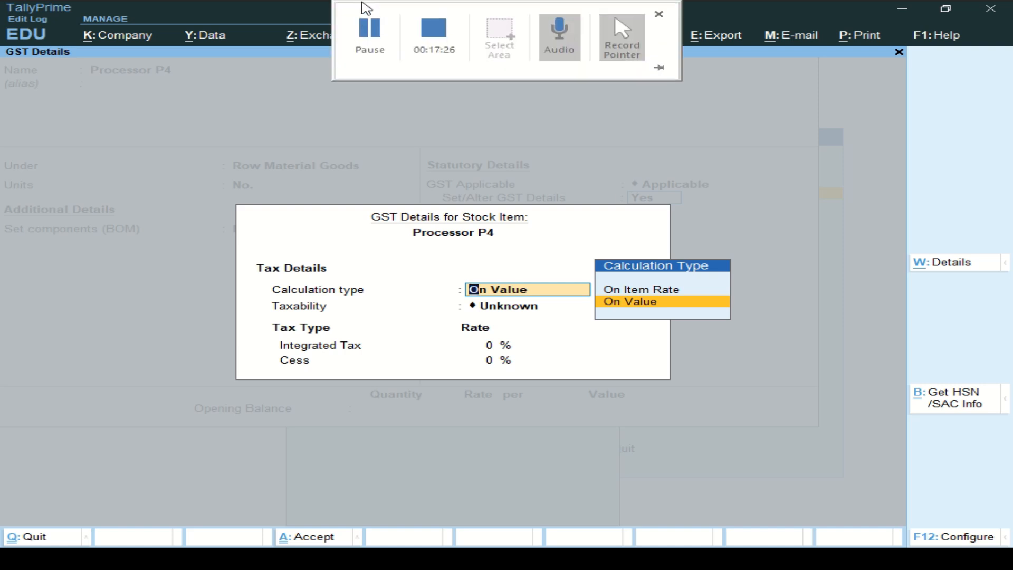
click(364, 16)
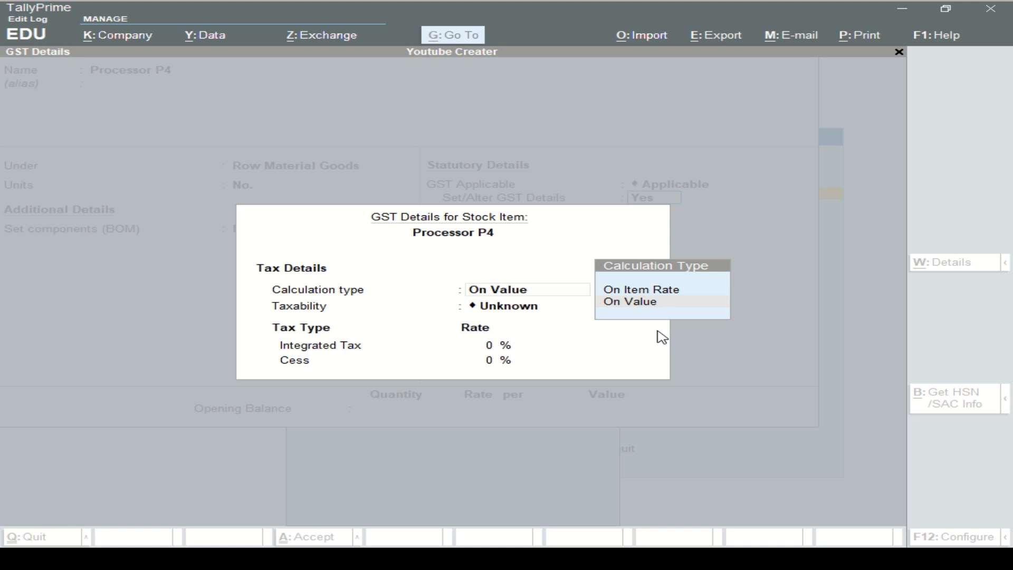
click(662, 304)
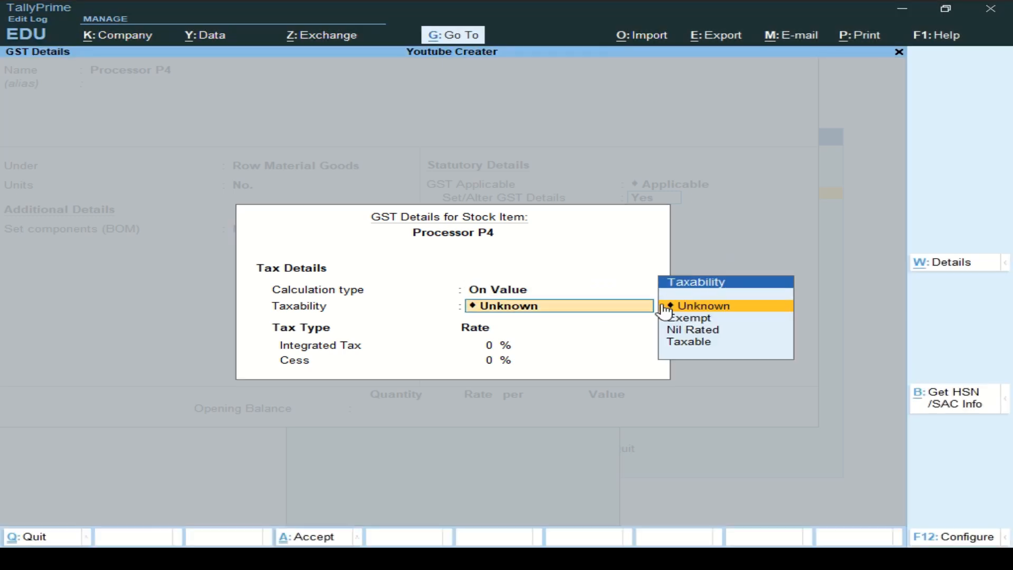
click(661, 305)
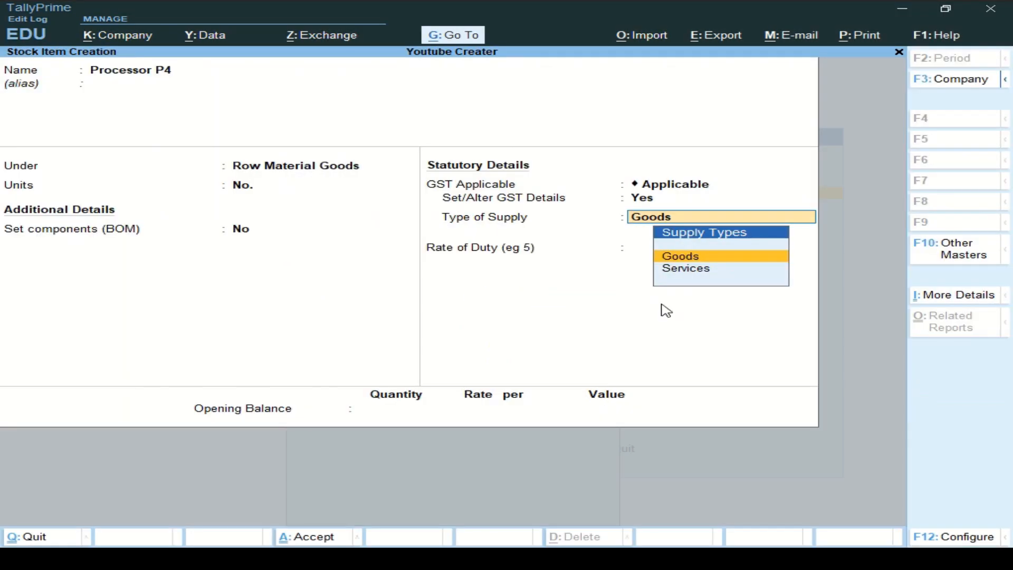
key(BackSpace)
key(Return)
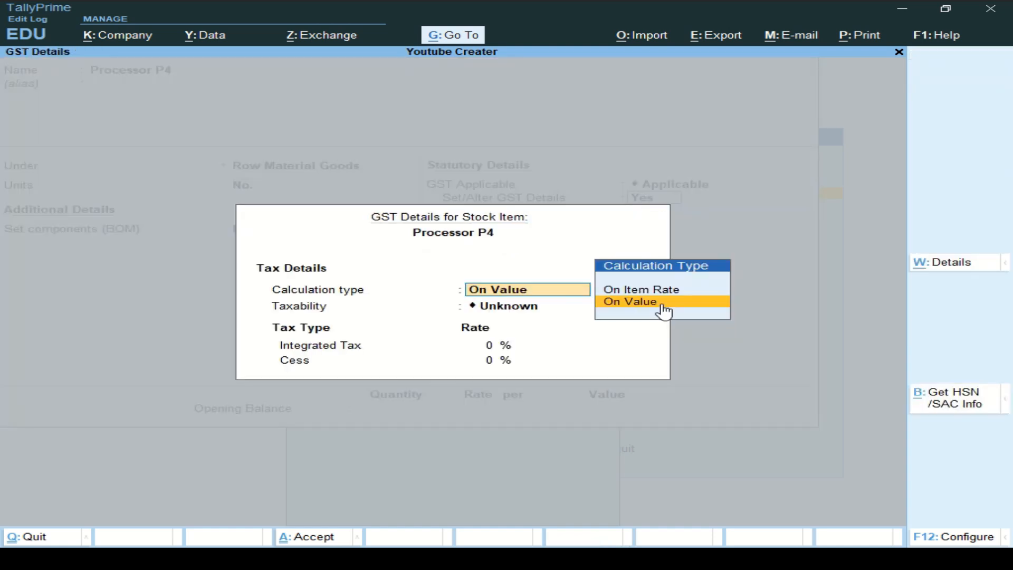
Step: Set Processor P4's GST details to On Value calculation, Taxable, with 18% integrated tax and 0% cess
click(664, 311)
key(Down)
key(Down)
key(Down)
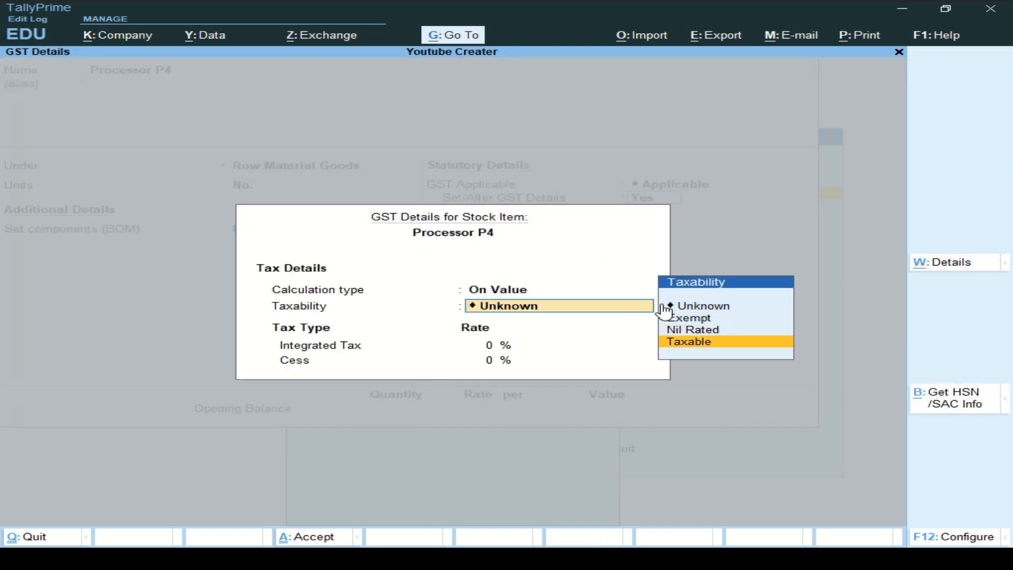
key(Return)
text(18)
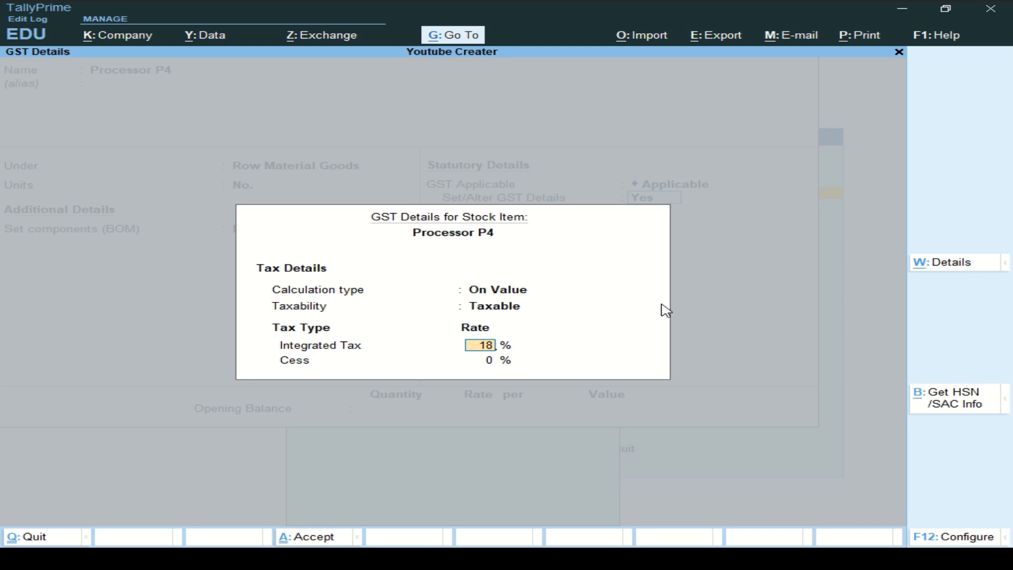
key(Return)
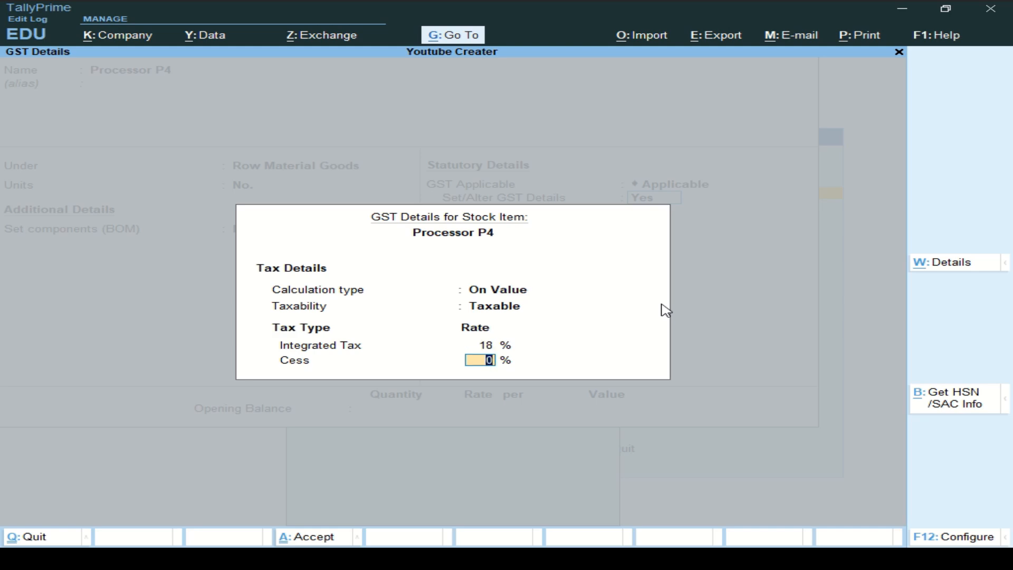
key(Return)
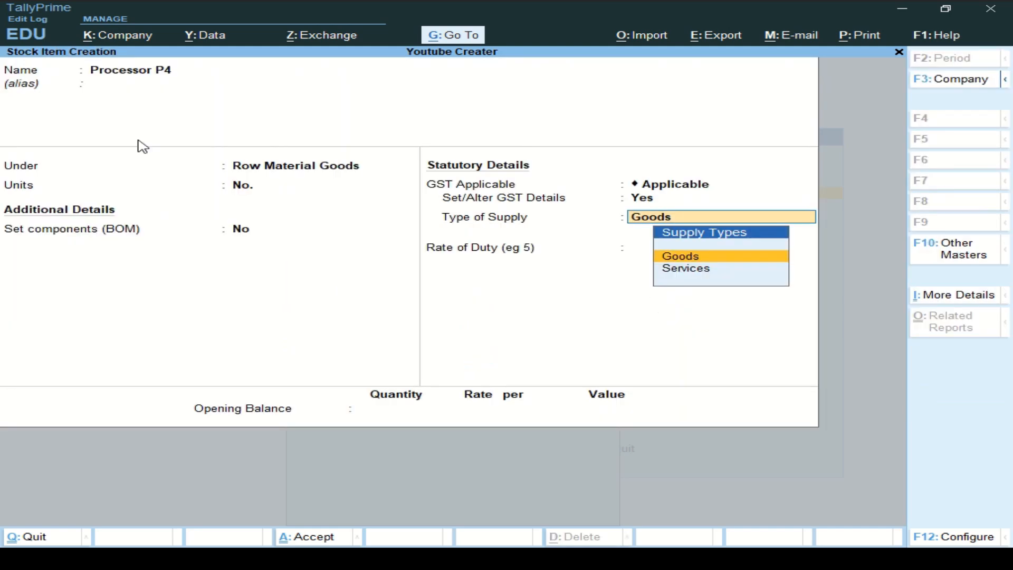
Step: Keep Goods as Processor P4's type of supply with a 0 duty rate, leave the opening balance blank and save the item
key(Return)
key(Return)
key(Return)
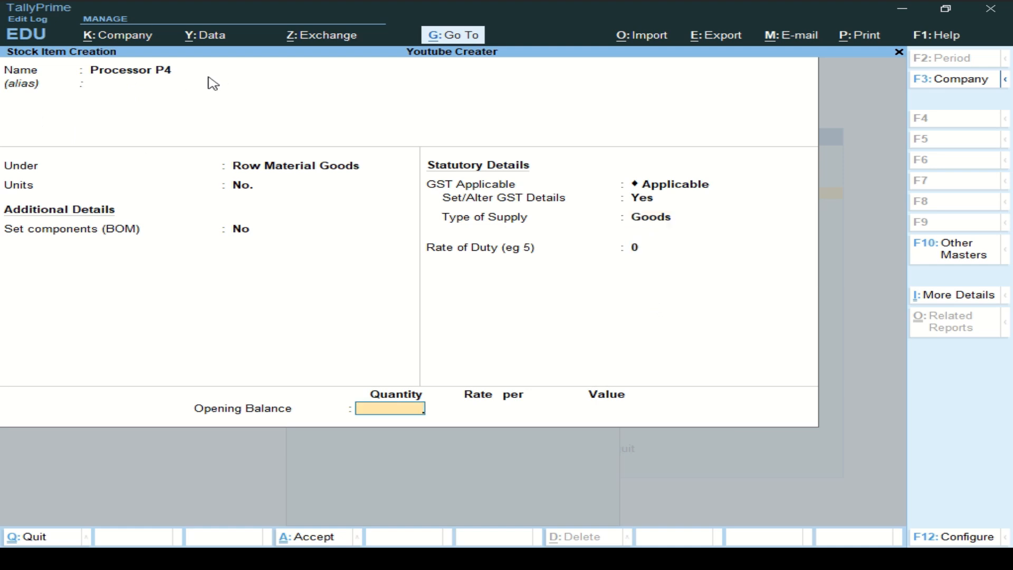
key(Return)
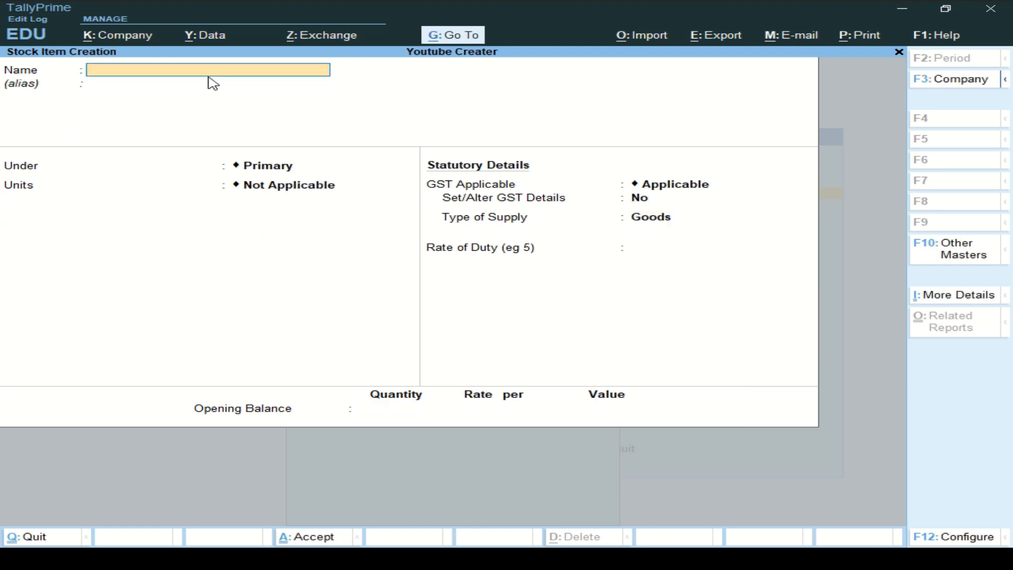
Step: Name the next new stock item Hard Disk, without an alias
text(Hard Disj)
key(BackSpace)
text(k)
key(Return)
key(Return)
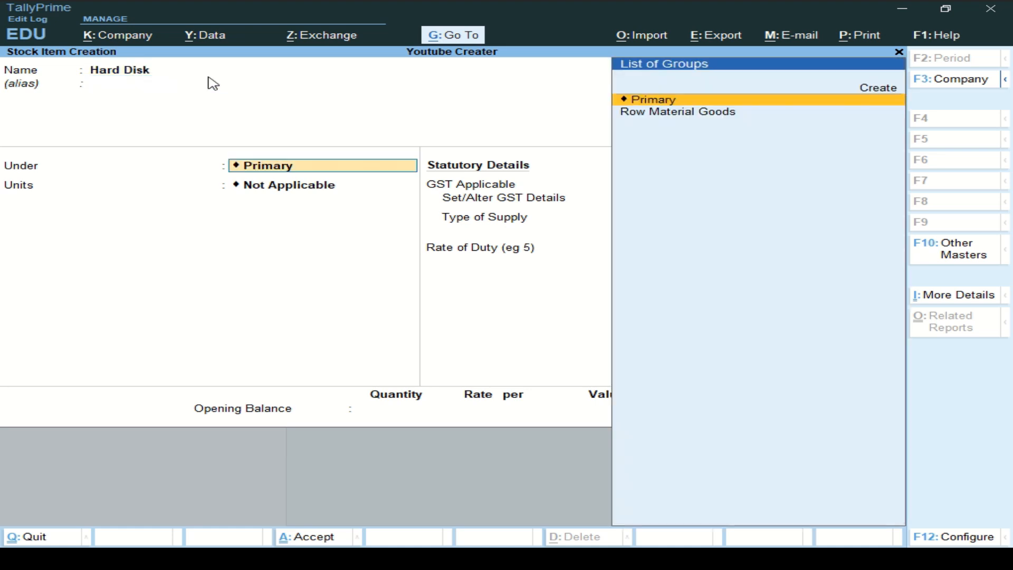
Step: Place Hard Disk under Row Material Goods with the unit No., components (BOM) set to No and GST Applicable
key(Down)
key(Return)
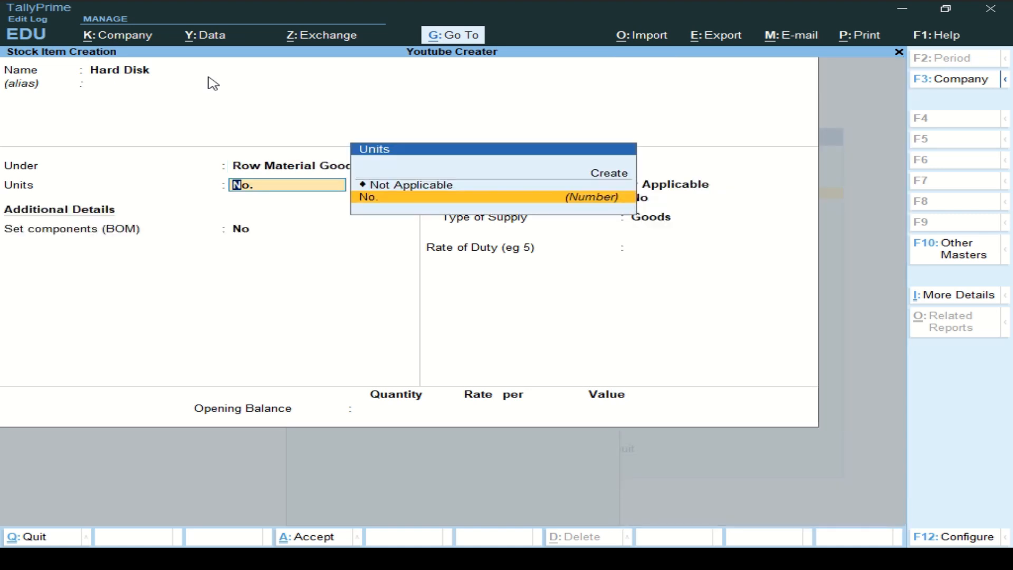
key(Return)
key(Return)
Step: Enable GST details for Hard Disk and set On Value calculation, Taxable, with 18% integrated tax and 0% cess
key(y)
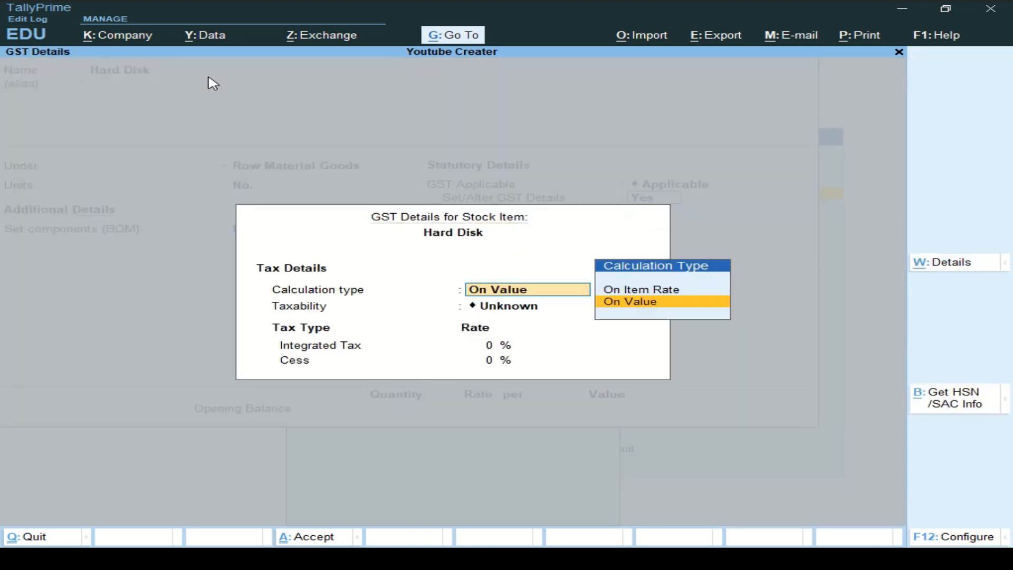
key(Return)
key(Down)
key(Down)
key(Down)
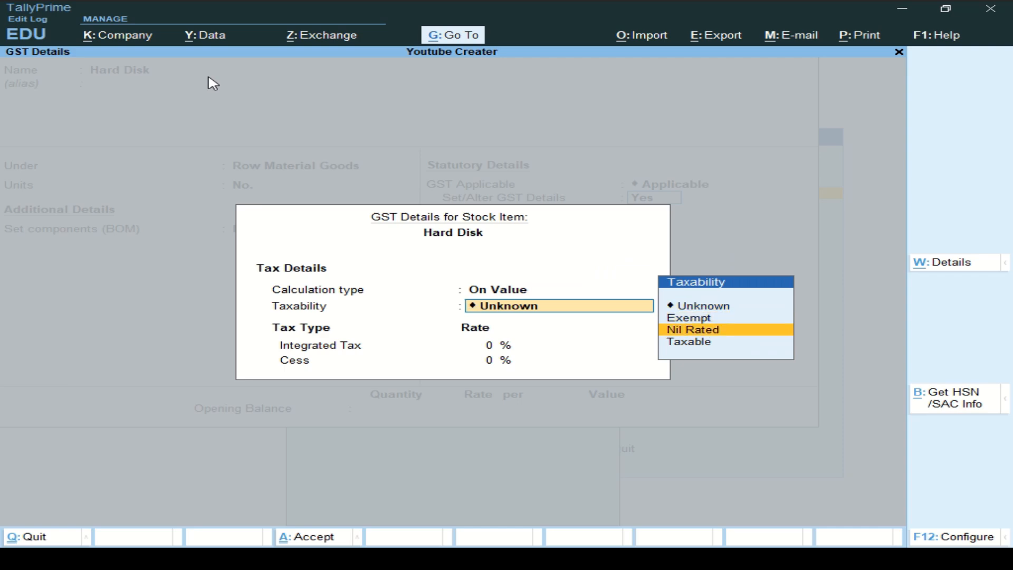
key(Return)
text(18)
key(Return)
key(Return)
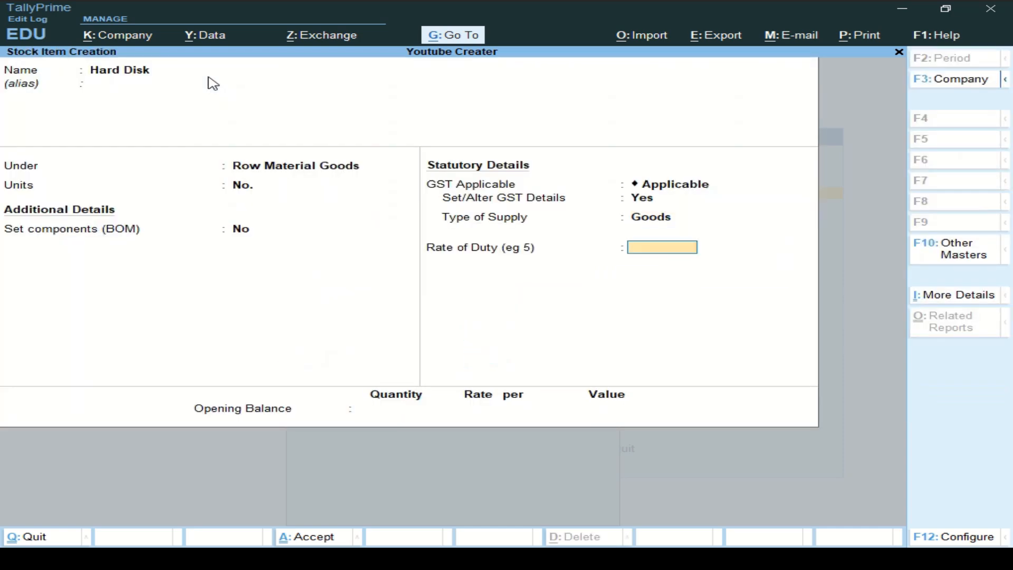
Step: Leave Hard Disk's duty rate and opening balance without entries and save the stock item
key(Return)
key(Return)
key(Return)
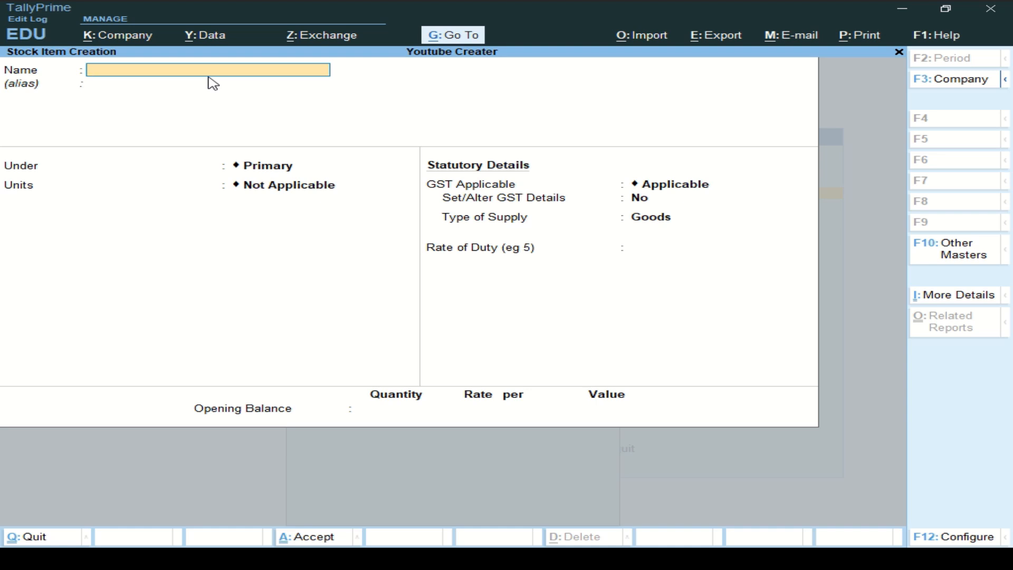
Step: Name the next new stock item Monitor, without an alias
text(Monitor)
key(BackSpace)
key(BackSpace)
key(BackSpace)
key(BackSpace)
text(itor)
key(Return)
key(Return)
Step: Place Monitor under Row Material Goods with the unit No., components (BOM) set to No and GST Applicable
key(Down)
key(Return)
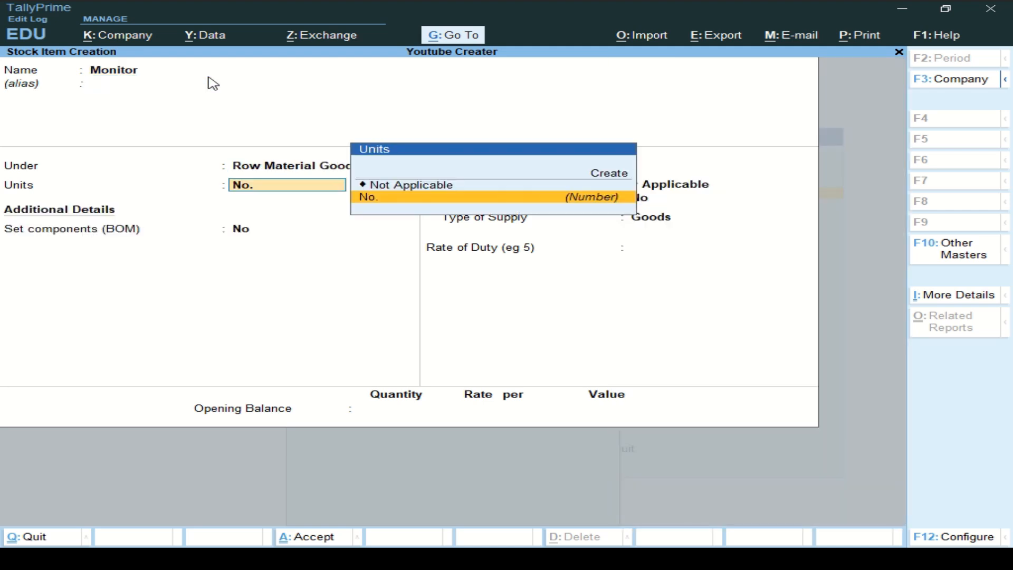
key(Return)
key(Return)
key(Return)
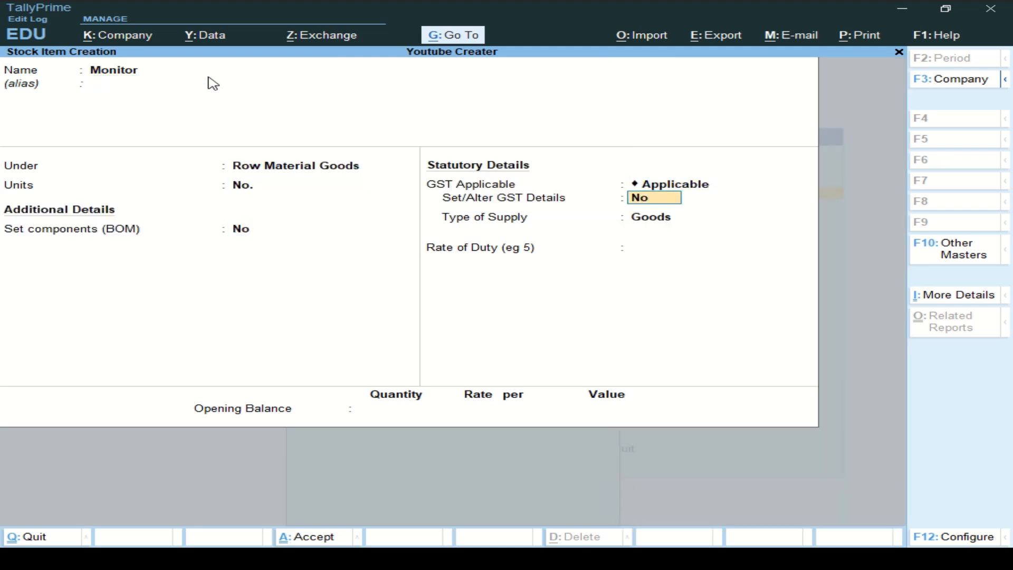
Step: Enable GST details for Monitor and set On Value calculation, Taxable, with 18% integrated tax and 0% cess
text(y)
key(Return)
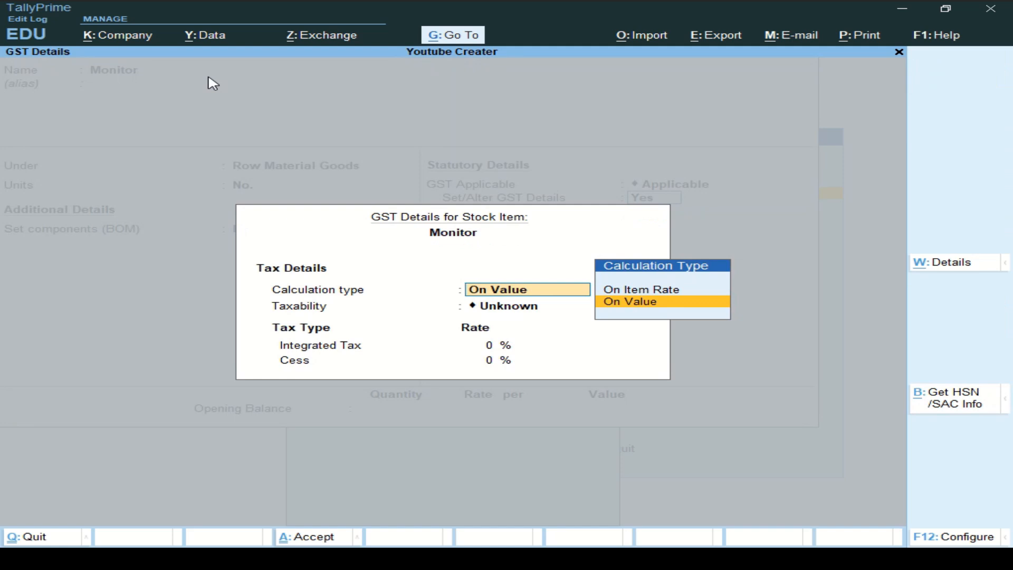
key(Return)
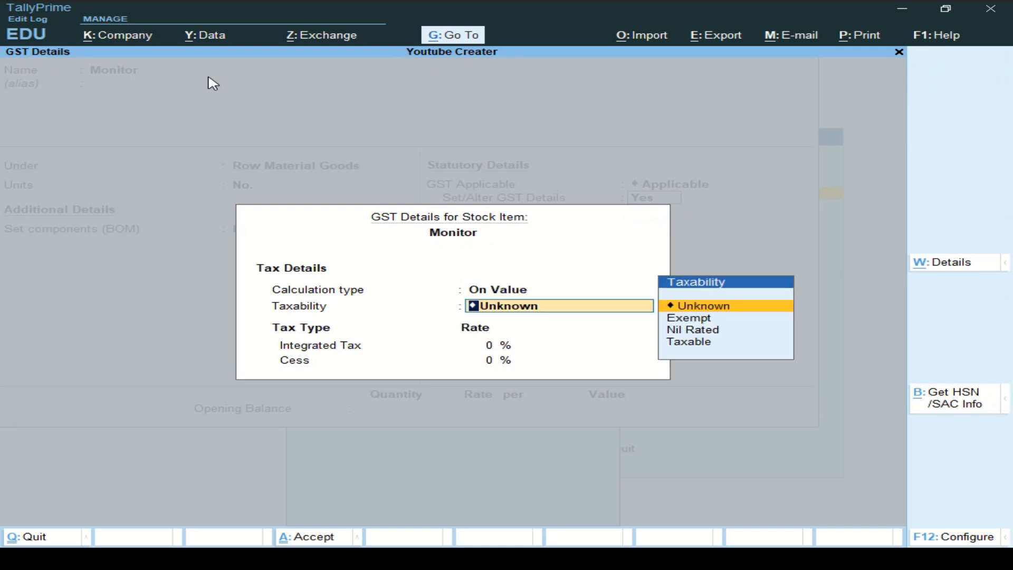
key(Down)
key(Down)
key(Down)
key(Return)
text(18)
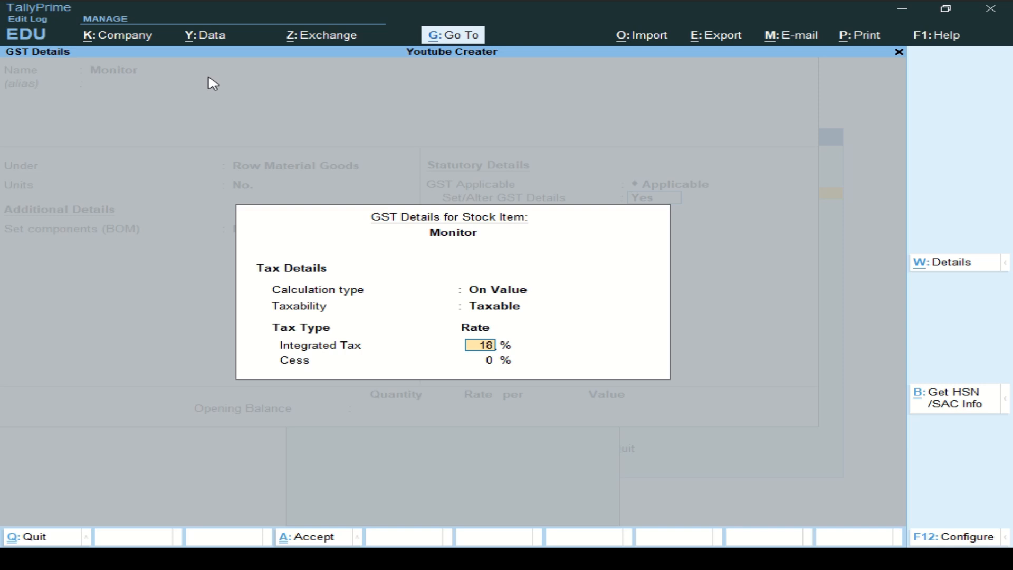
key(Return)
key(Return)
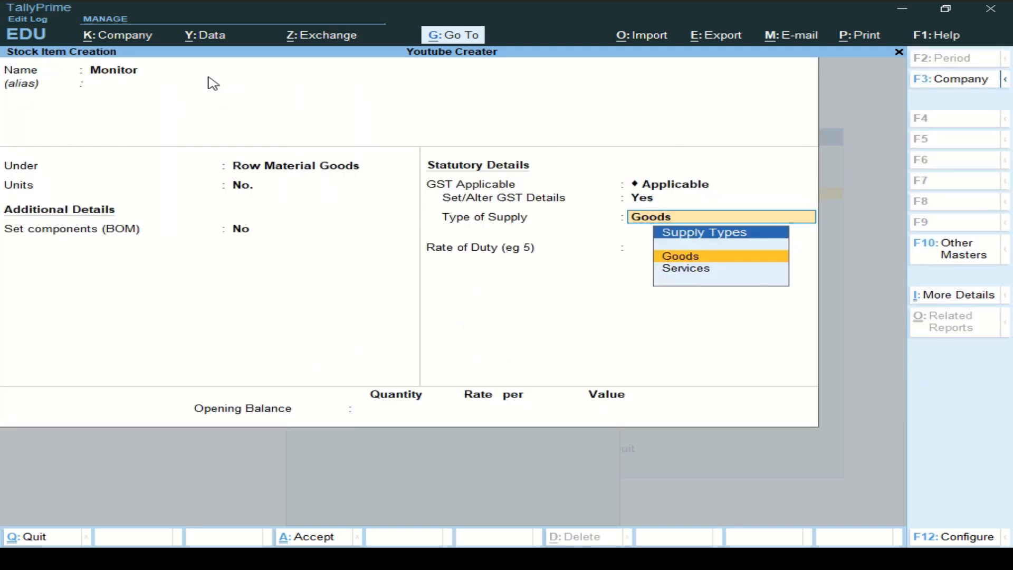
Step: Keep Goods as Monitor's type of supply, leave the duty rate and opening balance without entries, and save the item
key(Return)
key(Return)
key(Return)
key(Return)
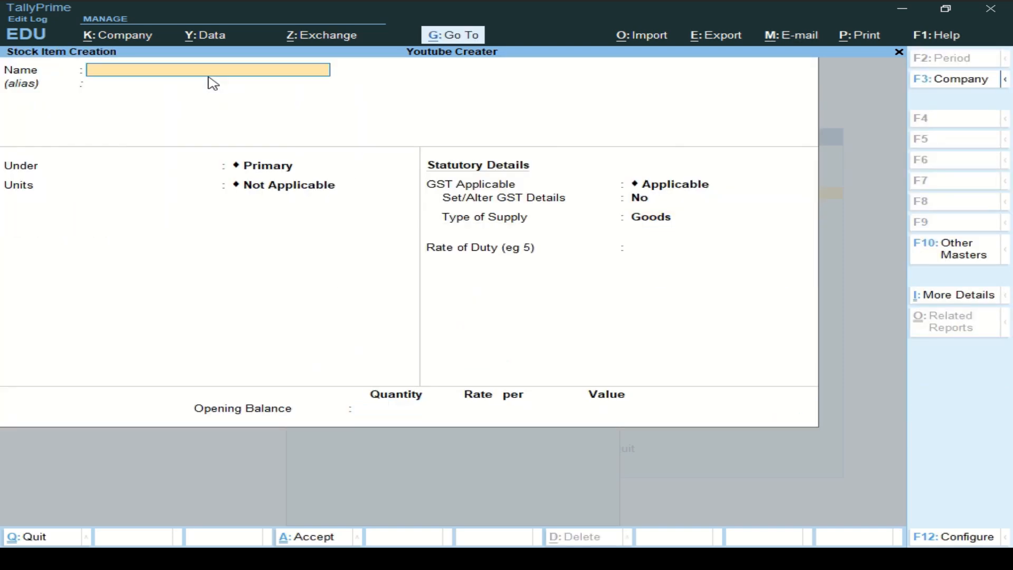
Step: Leave stock item creation and open the list of existing stock items for alteration
key(Escape)
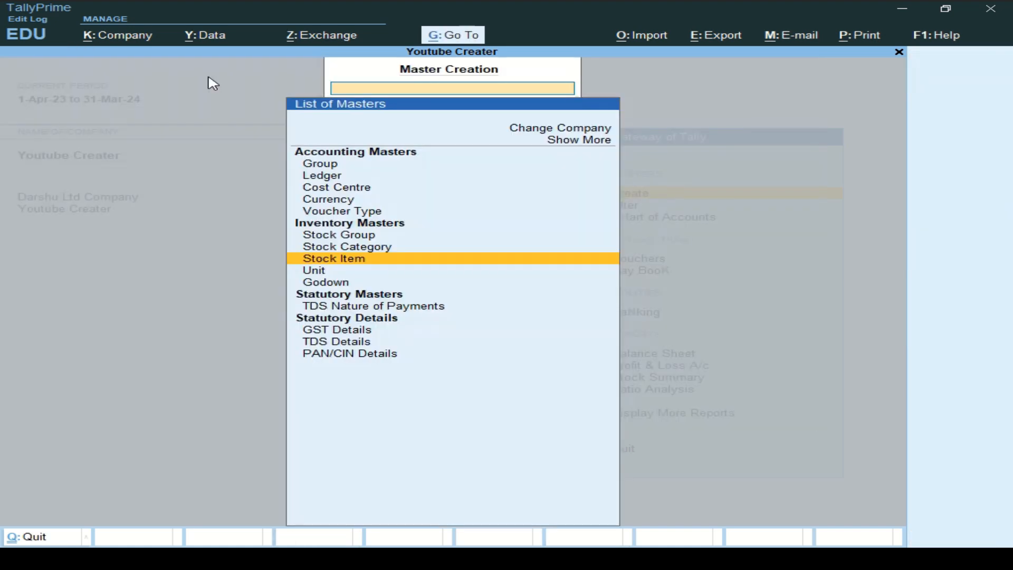
key(Escape)
key(Down)
key(Return)
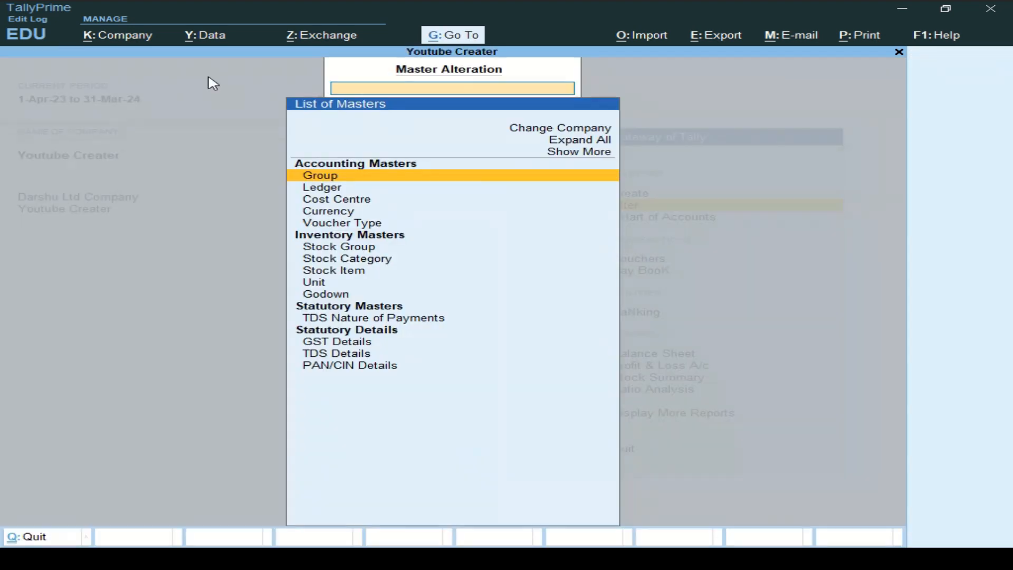
key(Down)
key(Down)
key(Down)
key(Down)
key(Down)
key(Down)
key(Down)
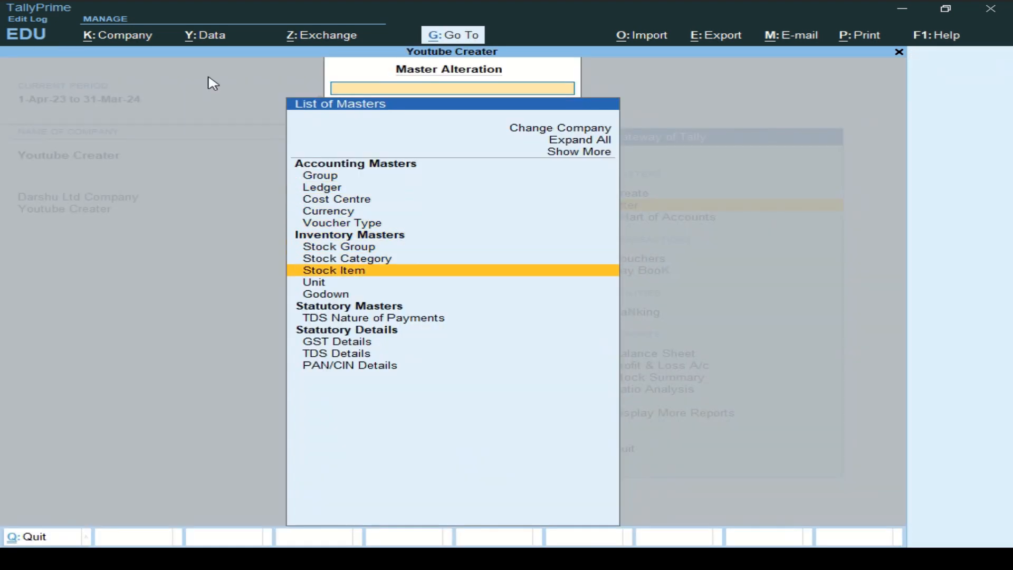
key(Return)
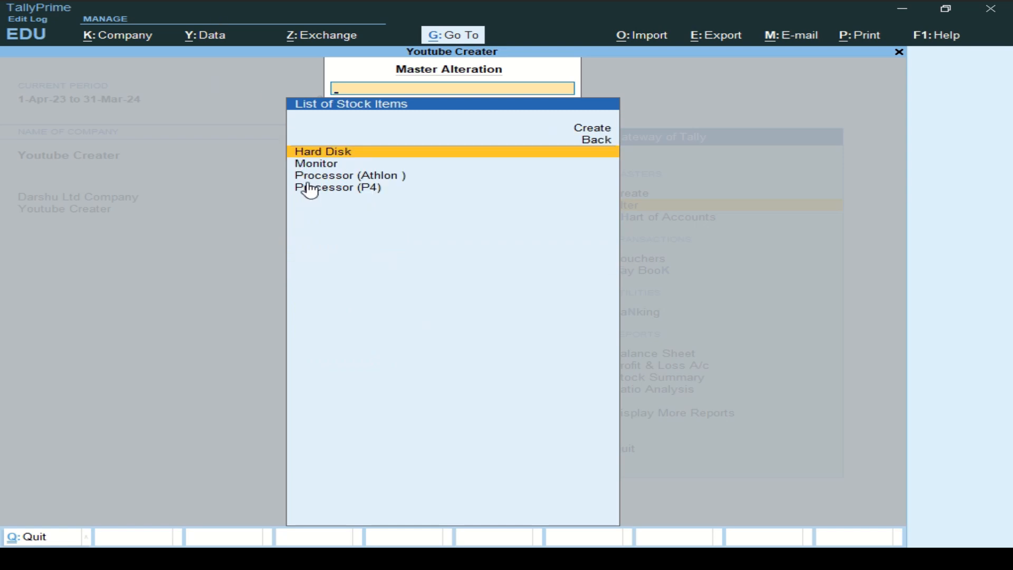
Step: Compare the existing stock items with transaction 07's item table in the tally book PDF in Chrome, and close the stock item list
key(alt+Tab)
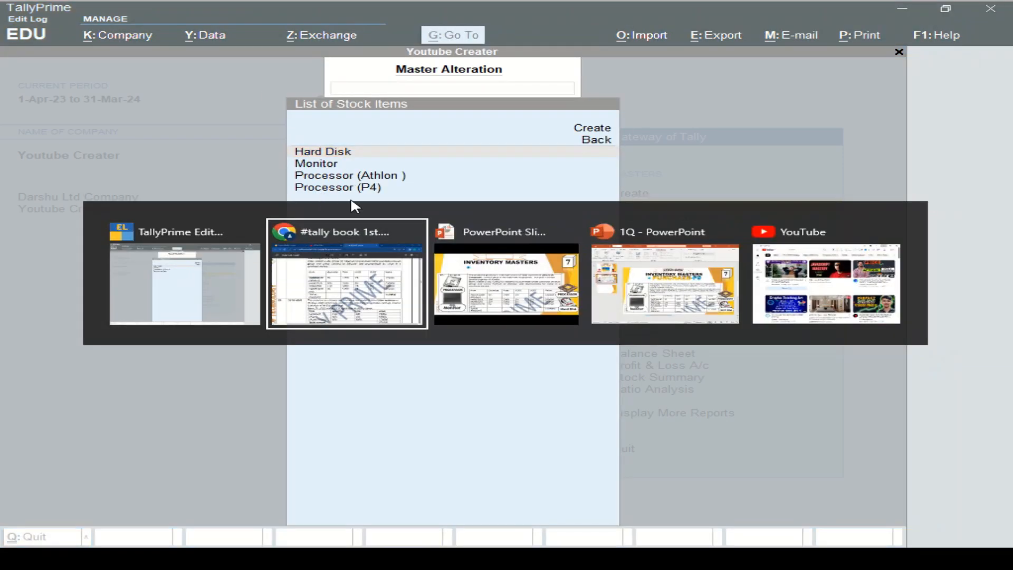
click(408, 290)
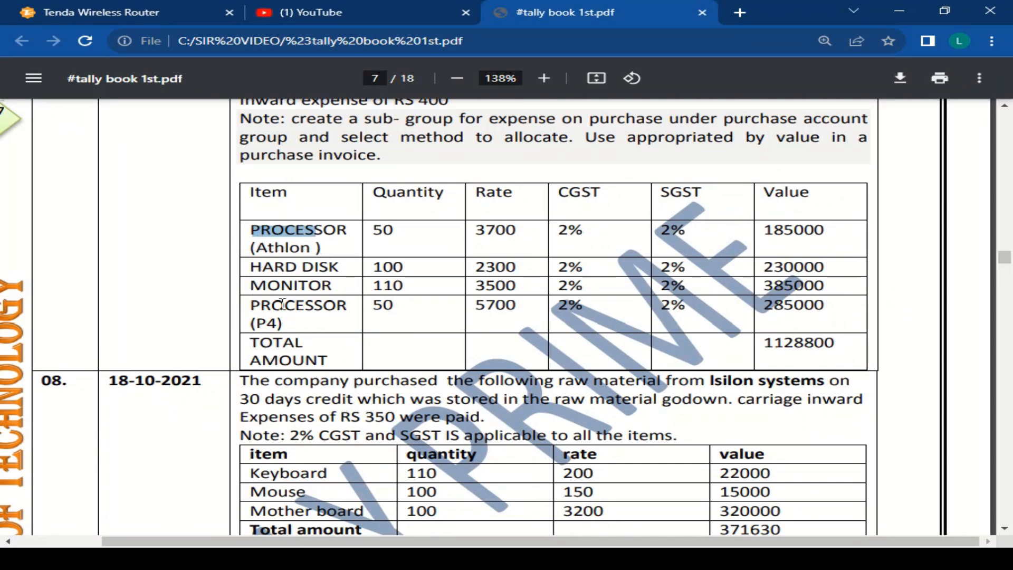
key(alt+Tab)
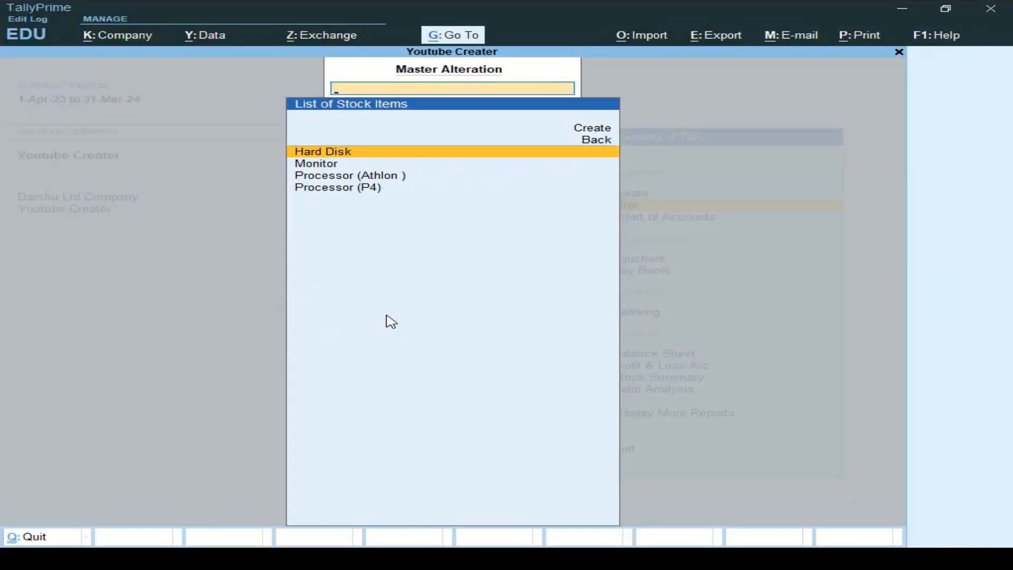
key(alt+Tab)
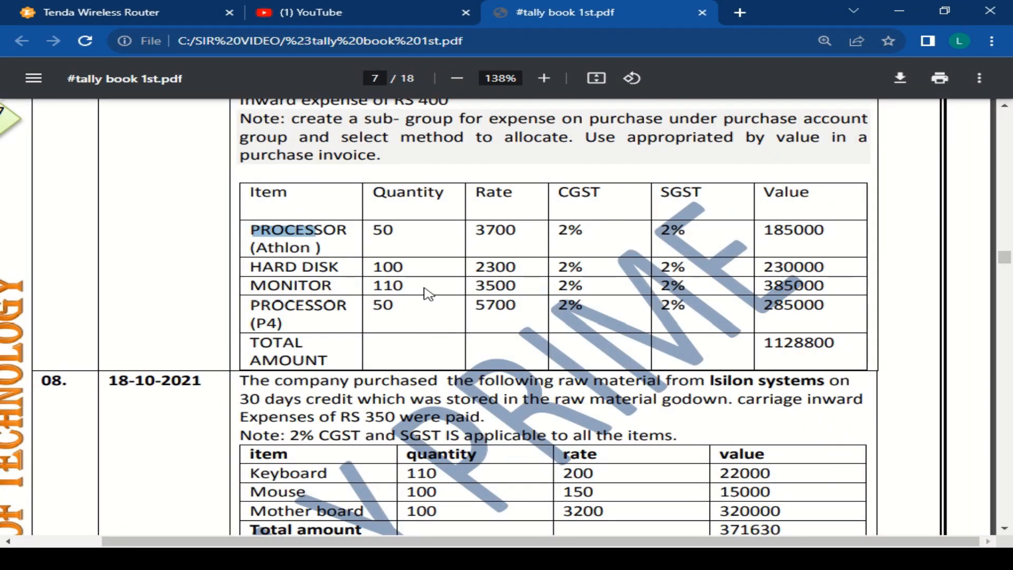
key(alt+Tab)
key(Escape)
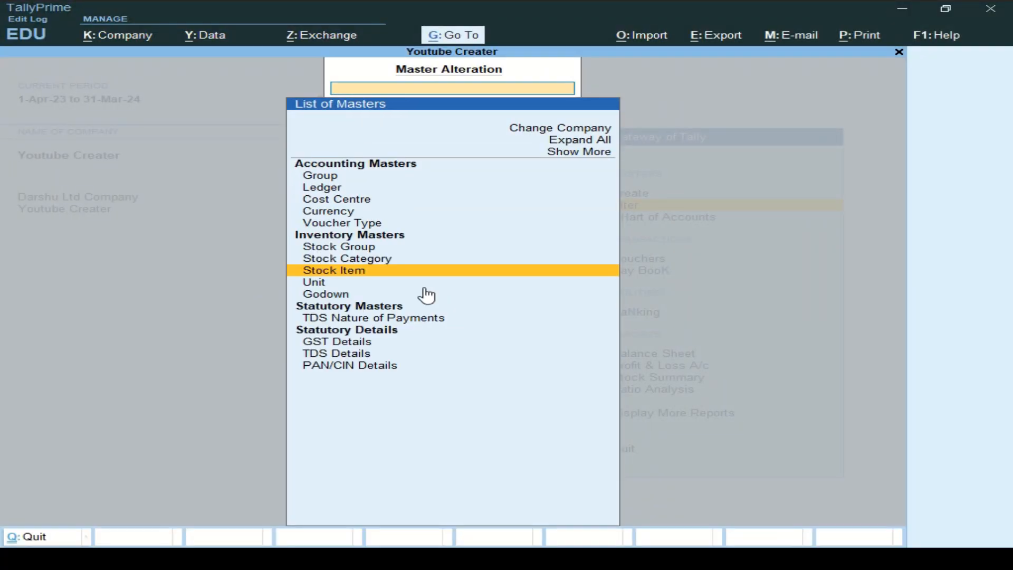
key(Down)
key(Down)
key(Down)
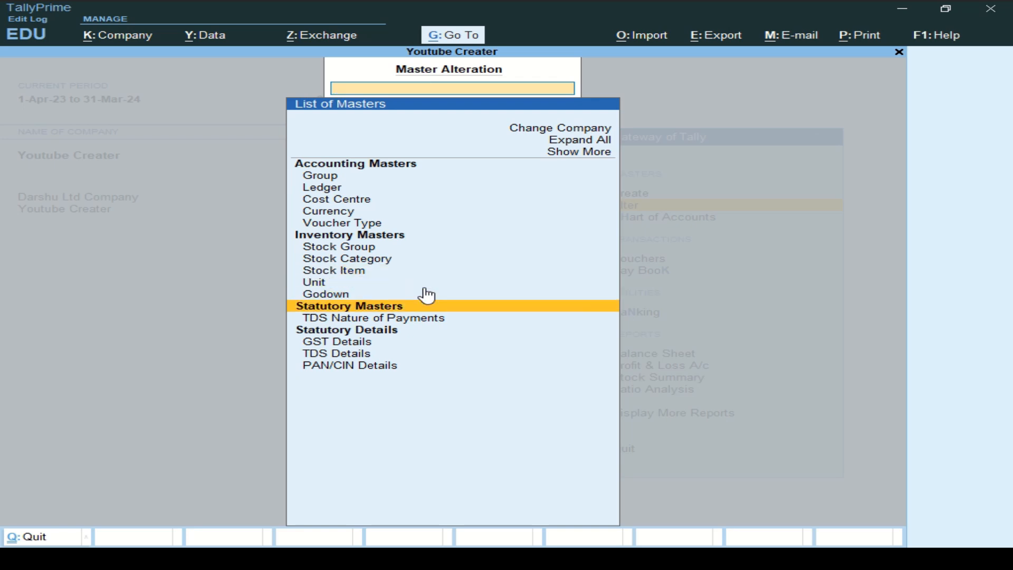
key(Up)
key(Up)
key(Up)
key(Up)
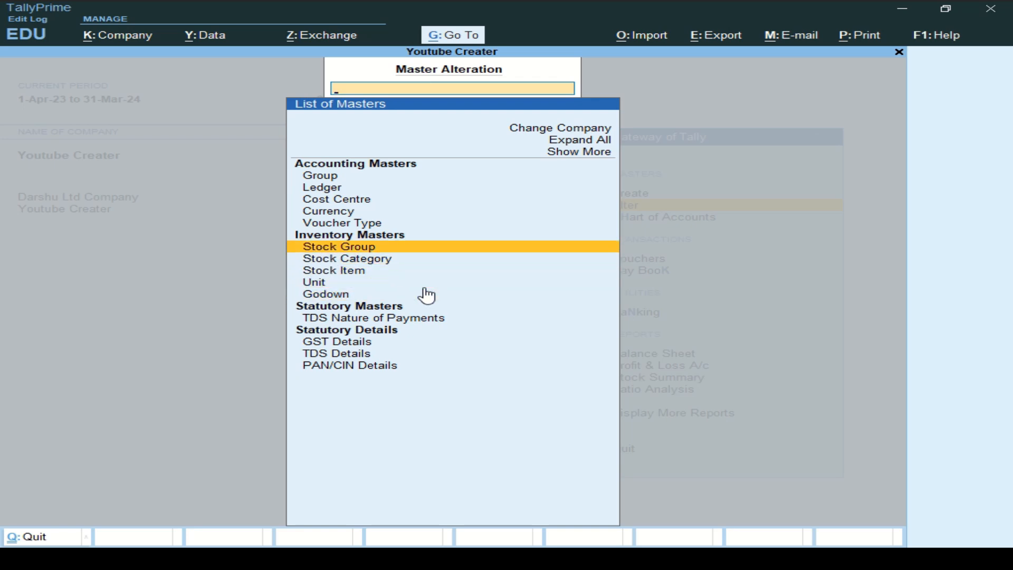
key(Down)
key(Down)
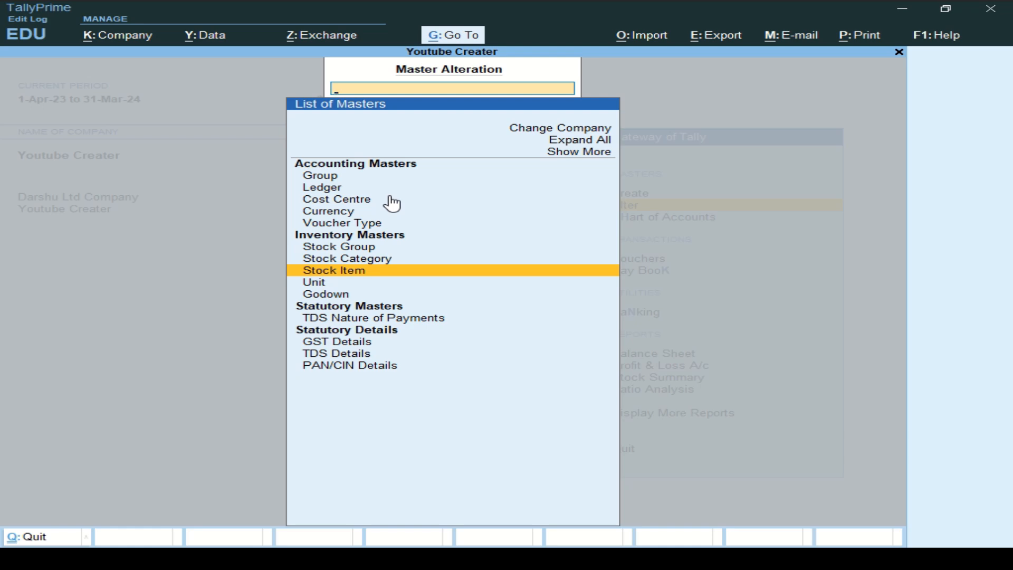
Step: Leave master alteration, open voucher entry and change the voucher type to Purchase
key(Escape)
key(Down)
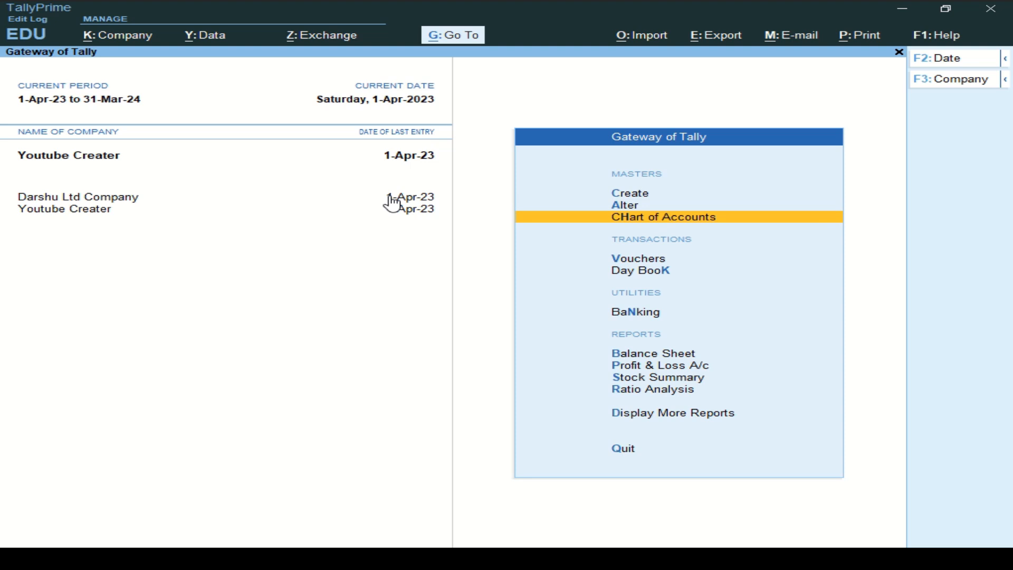
key(Down)
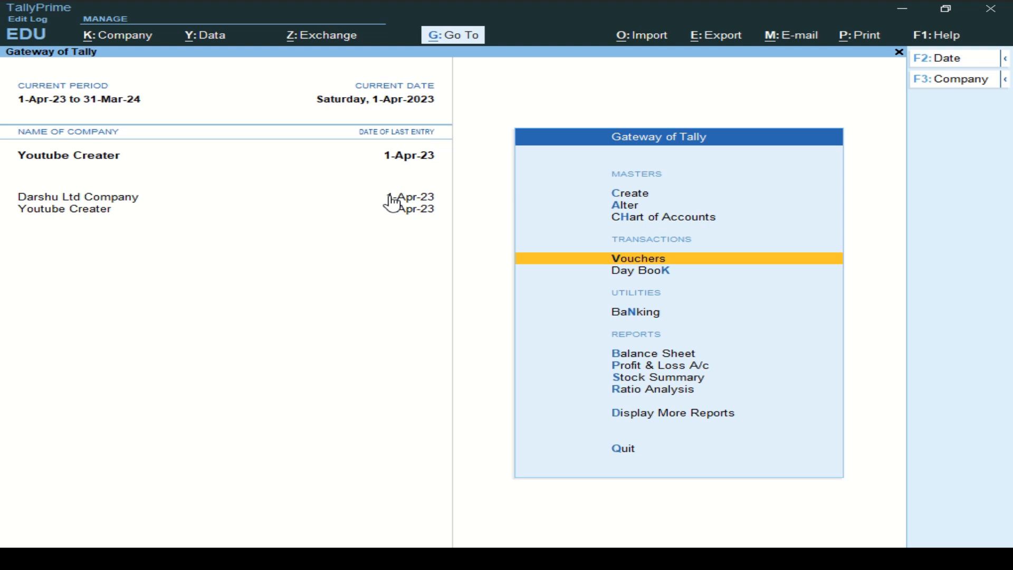
key(Return)
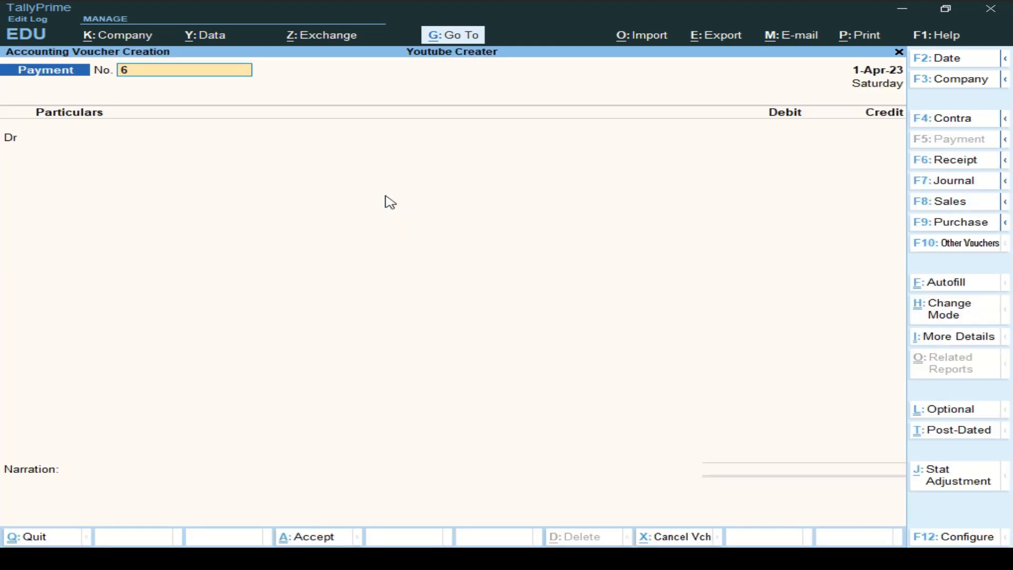
mouse_move(363, 2)
click(370, 29)
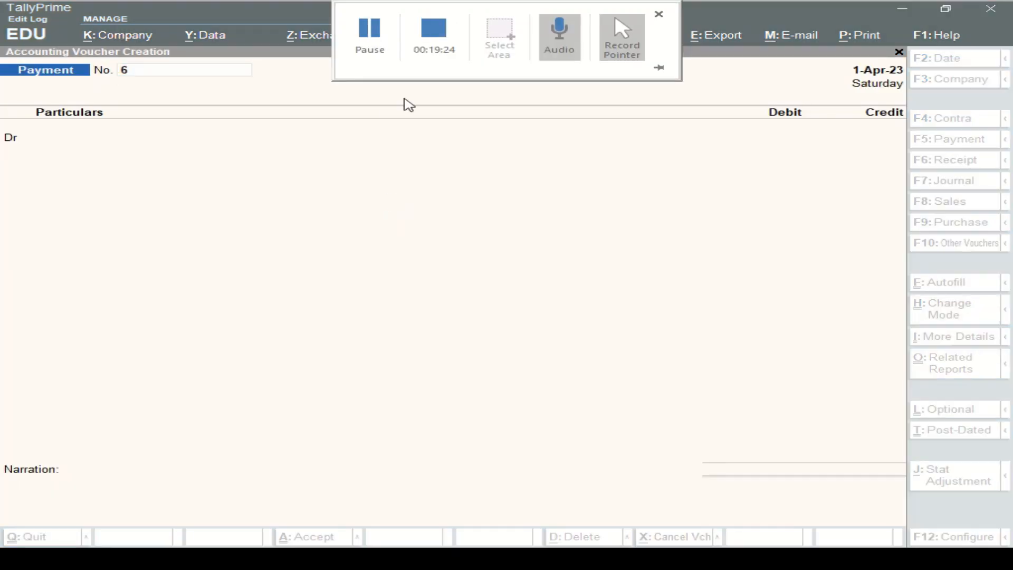
click(389, 169)
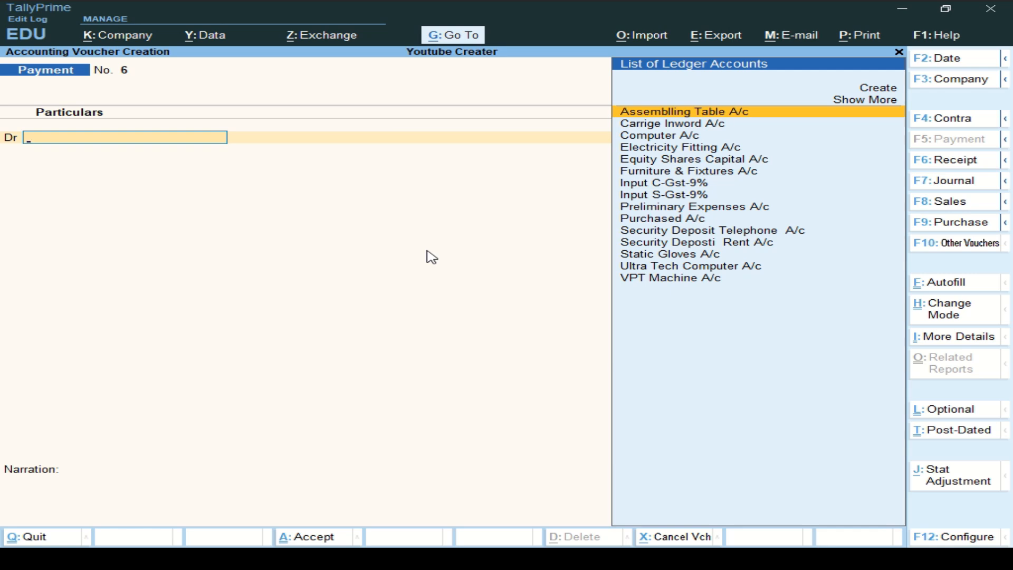
key(F9)
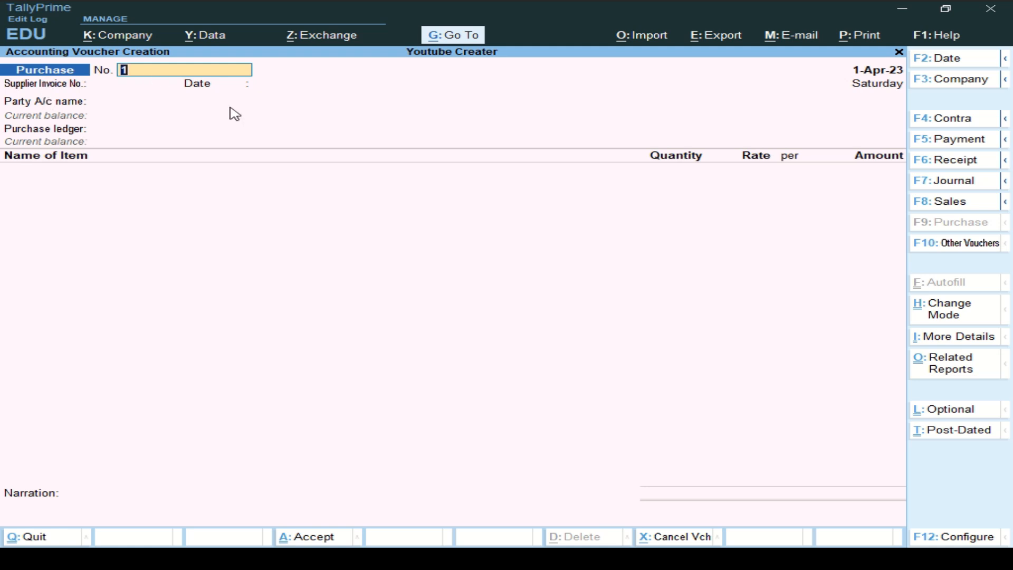
Step: Keep purchase voucher number 1 and enter supplier invoice number UTC-01 dated 1-Apr-23
key(Return)
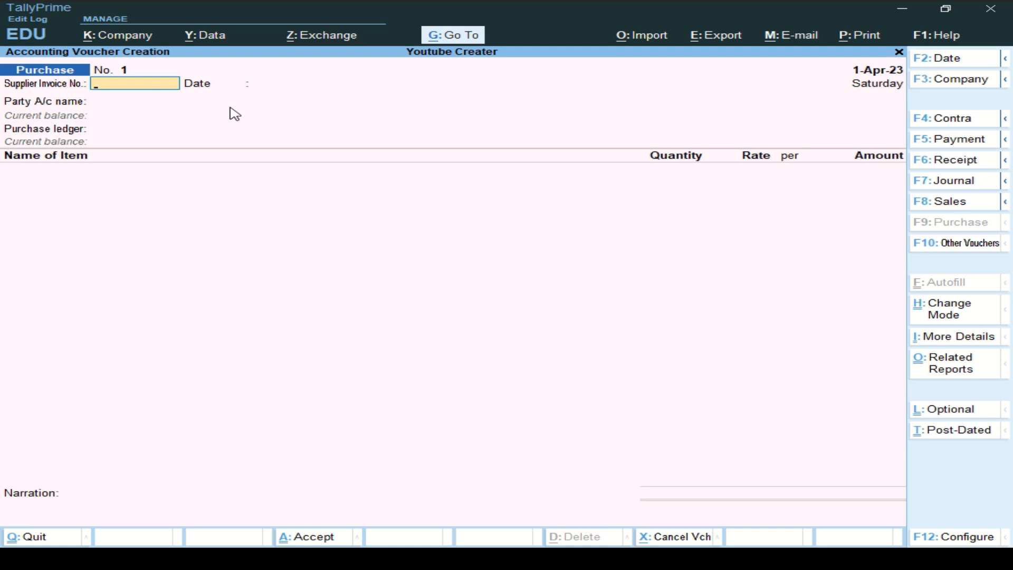
text(UTC-01)
key(Return)
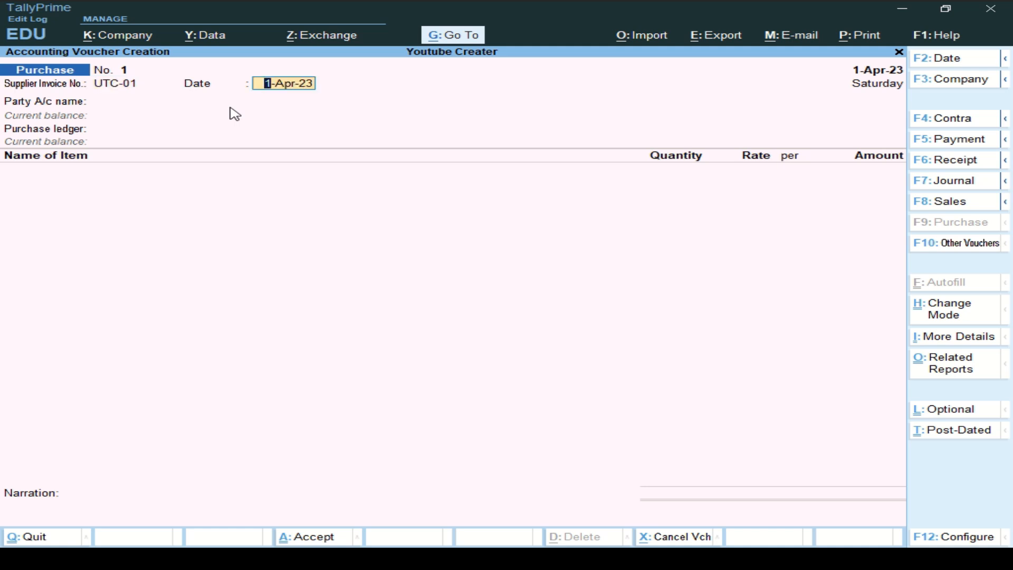
key(Return)
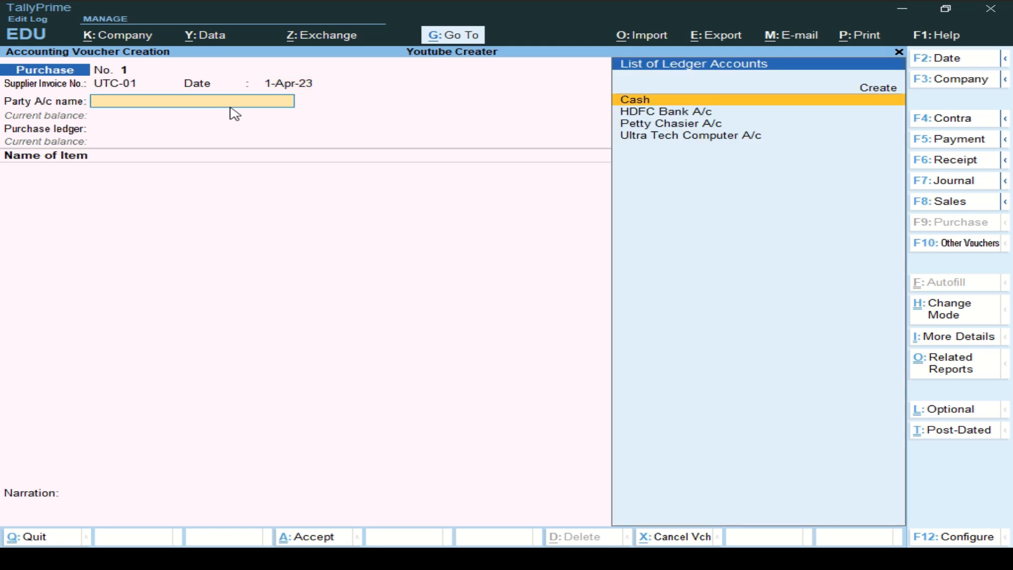
key(BackSpace)
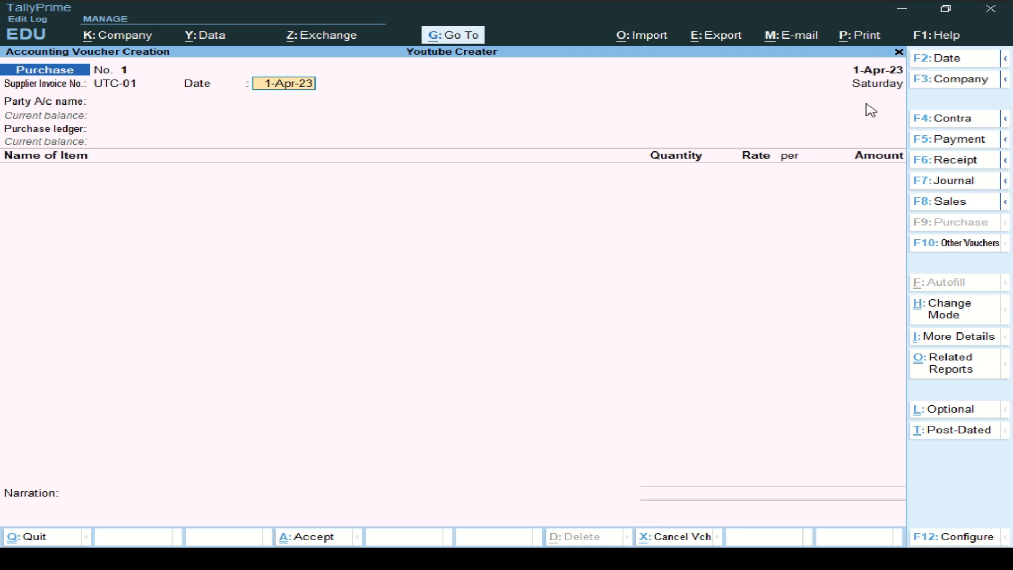
key(Return)
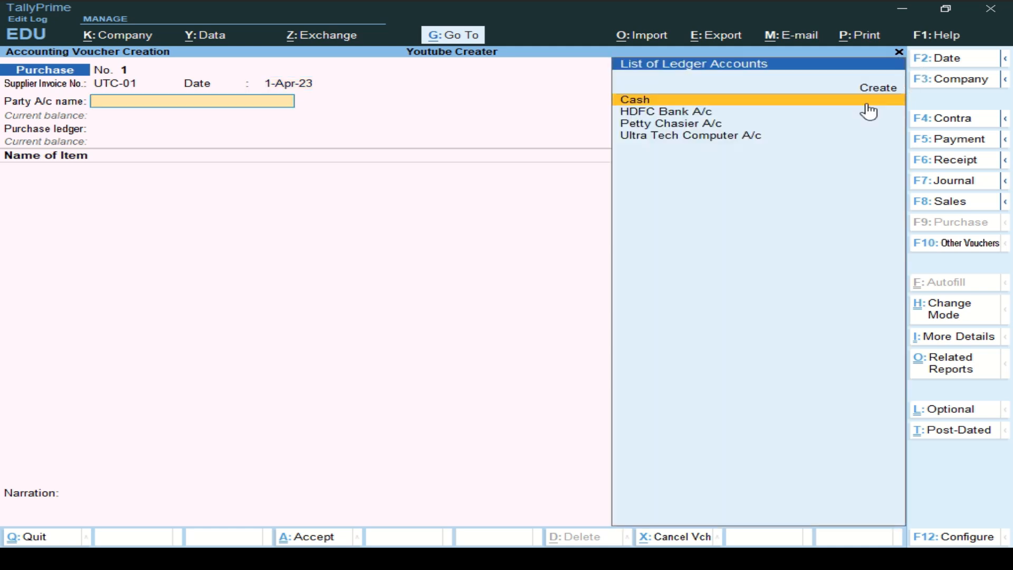
Step: Choose Ultra Tech Computer A/c as the purchase voucher's party account
key(Down)
key(Down)
key(Down)
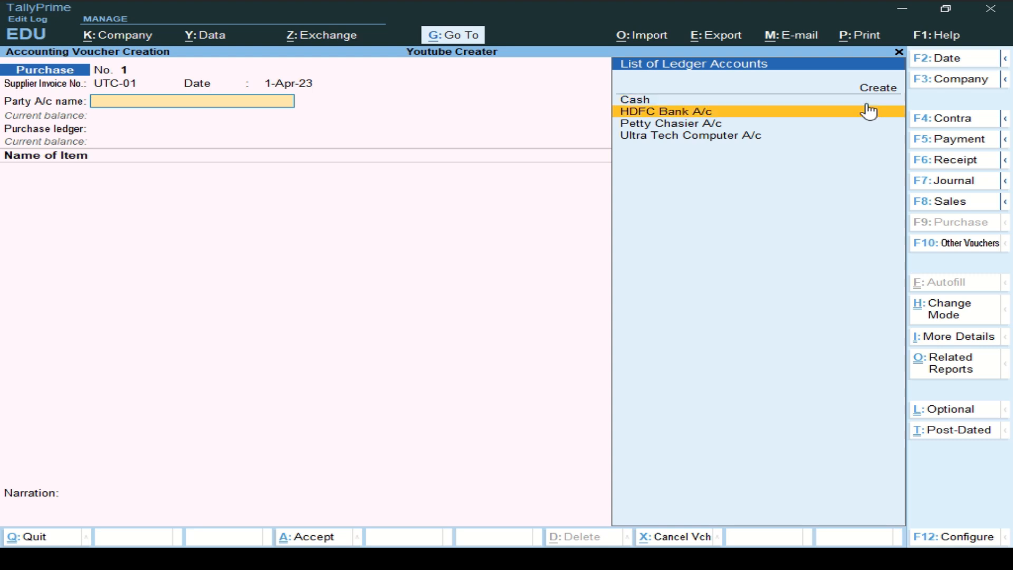
key(Return)
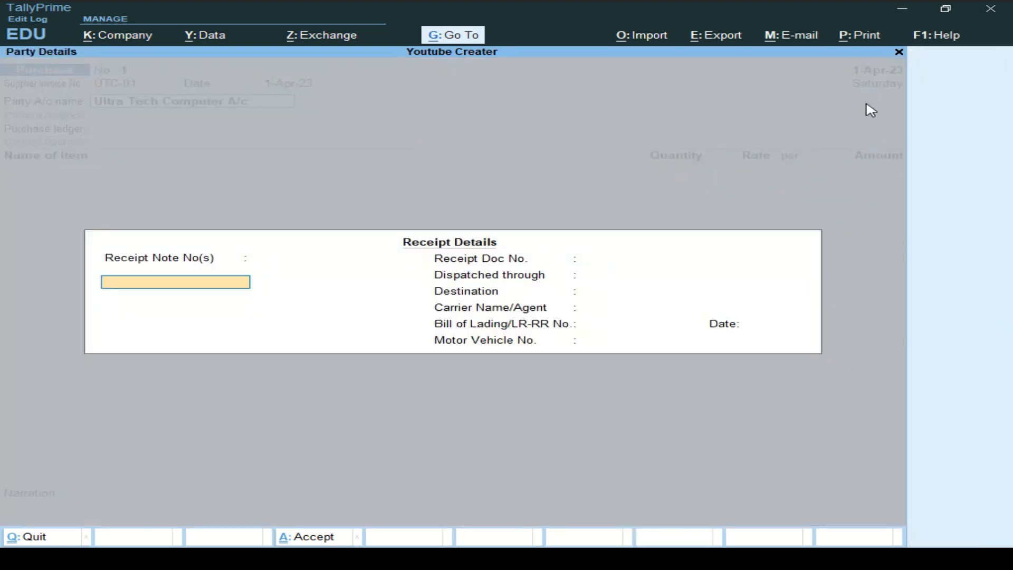
Step: Accept the receipt details without entering any note, dispatch, carrier or vehicle information
key(Return)
key(Return)
key(Return)
key(Up)
key(Up)
key(Up)
key(Return)
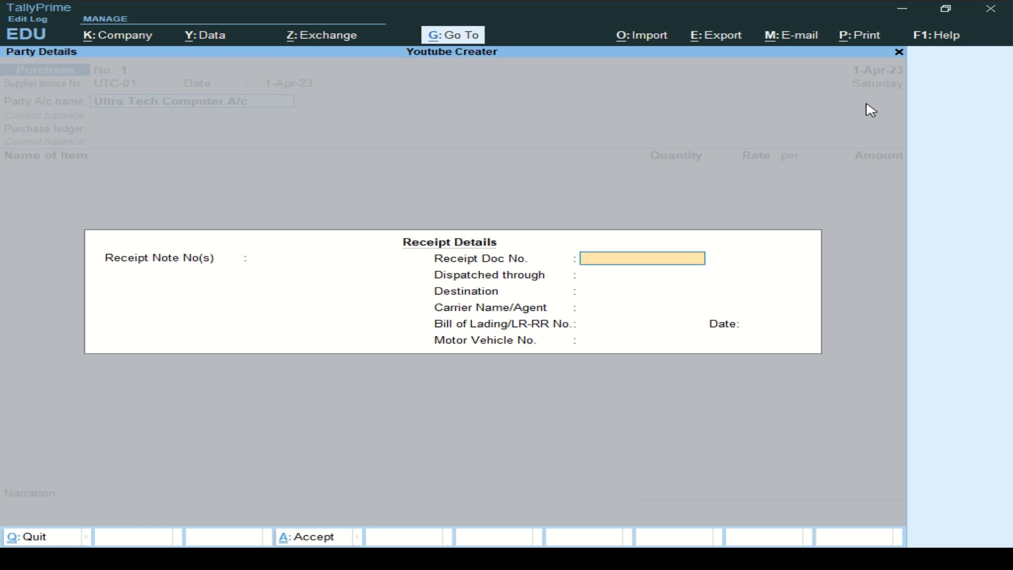
key(Return)
key(Return)
key(Return)
key(Return)
key(Return)
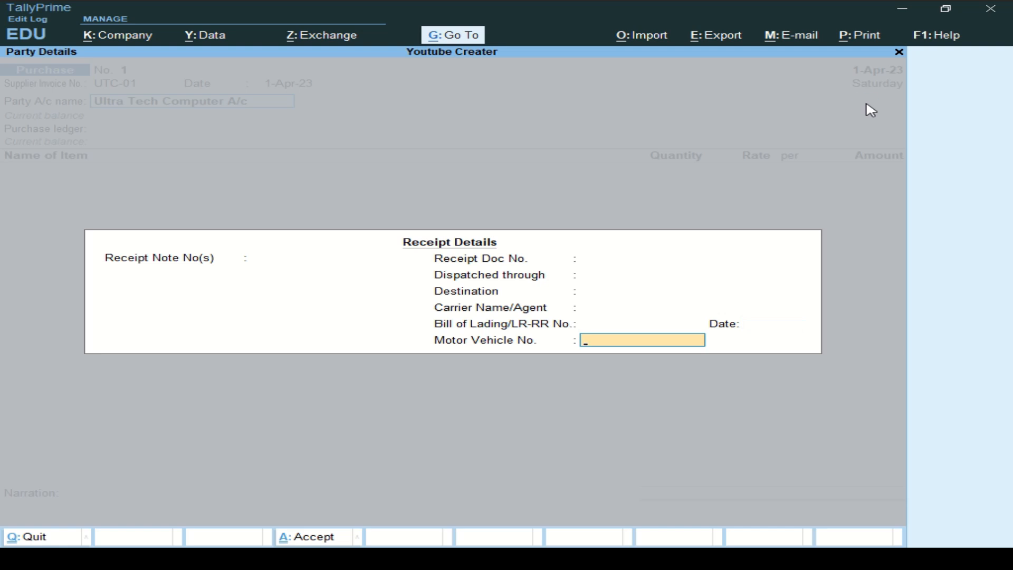
key(Return)
Step: Accept the party details for Ultra Tech Computer A/c with a blank address and the state Not Applicable
key(Return)
key(Return)
key(Return)
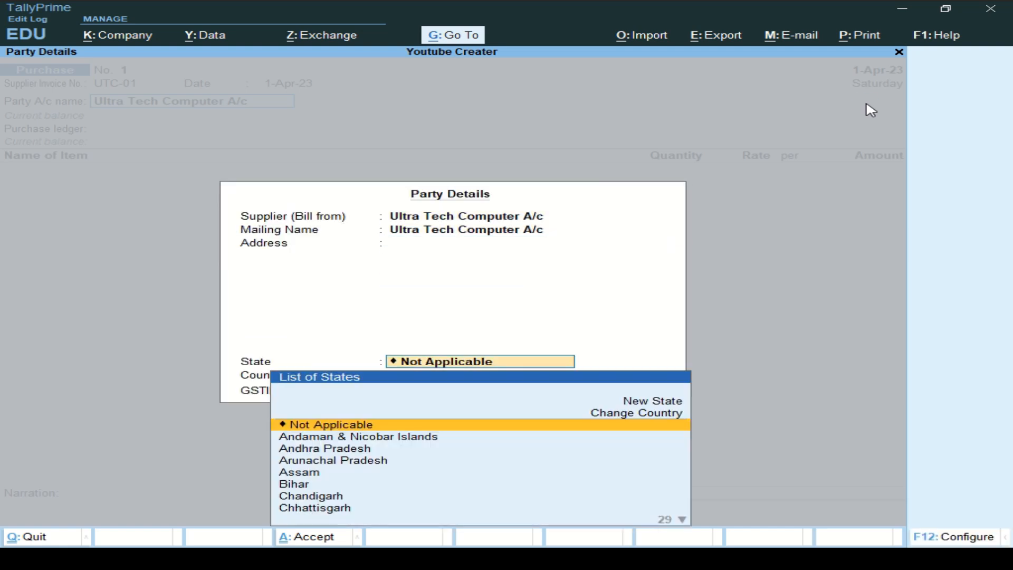
key(Return)
key(Return)
key(Return)
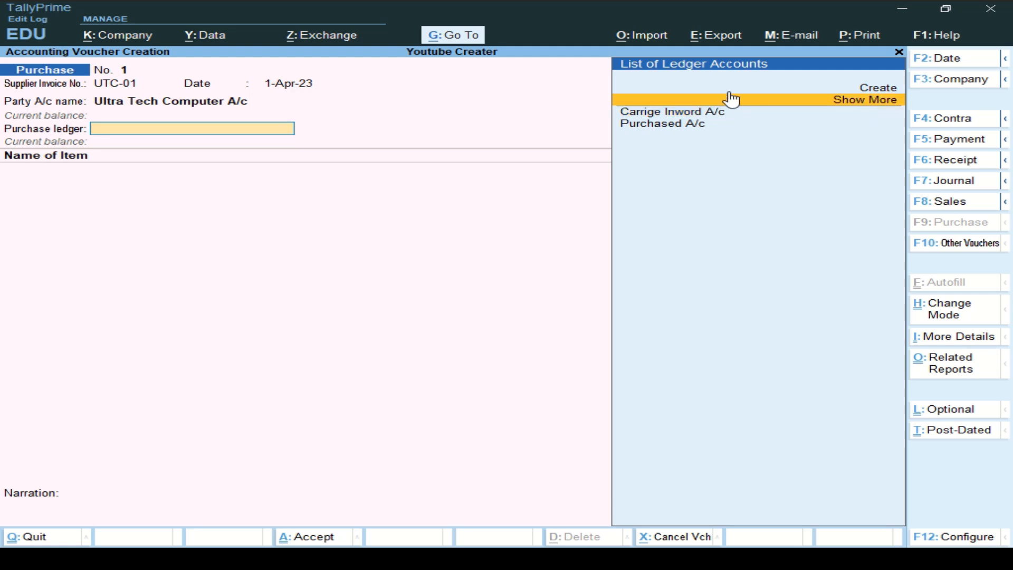
Step: Choose Purchased A/c as the voucher's purchase ledger
key(Down)
key(Down)
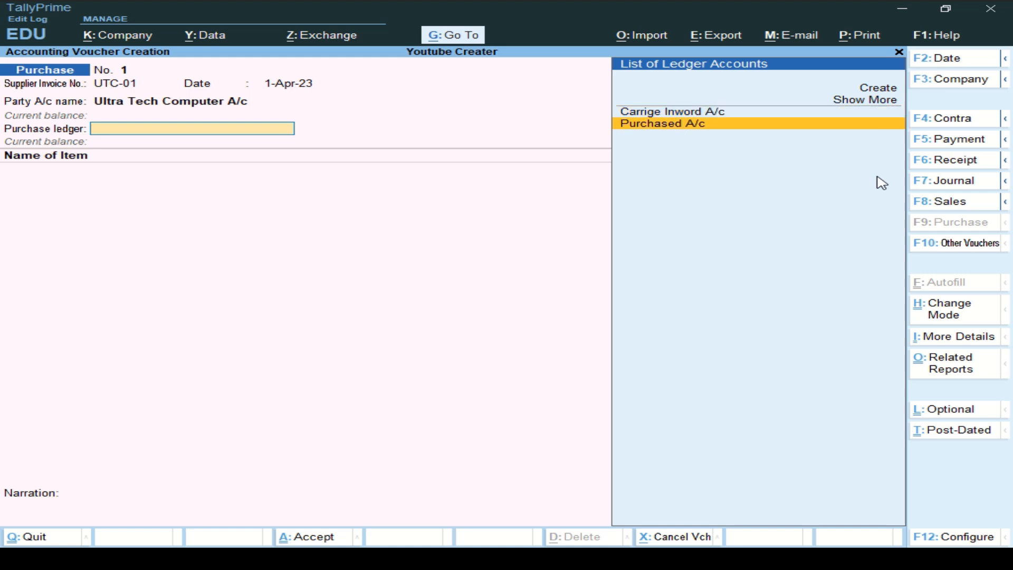
key(Return)
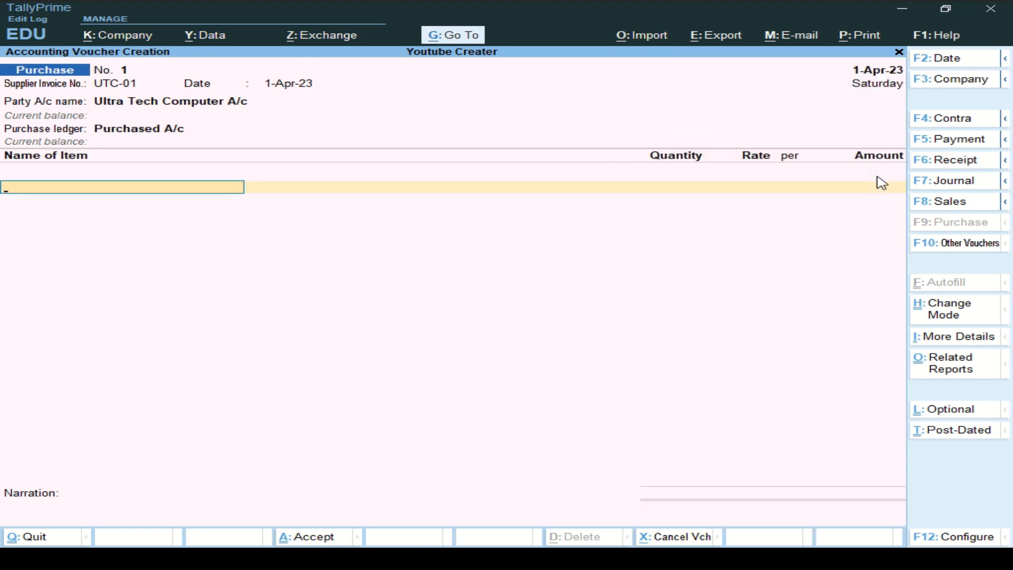
Step: Check transaction 07's item table in the PDF and add Processor (Athlon) as the voucher's first item
key(alt+Tab)
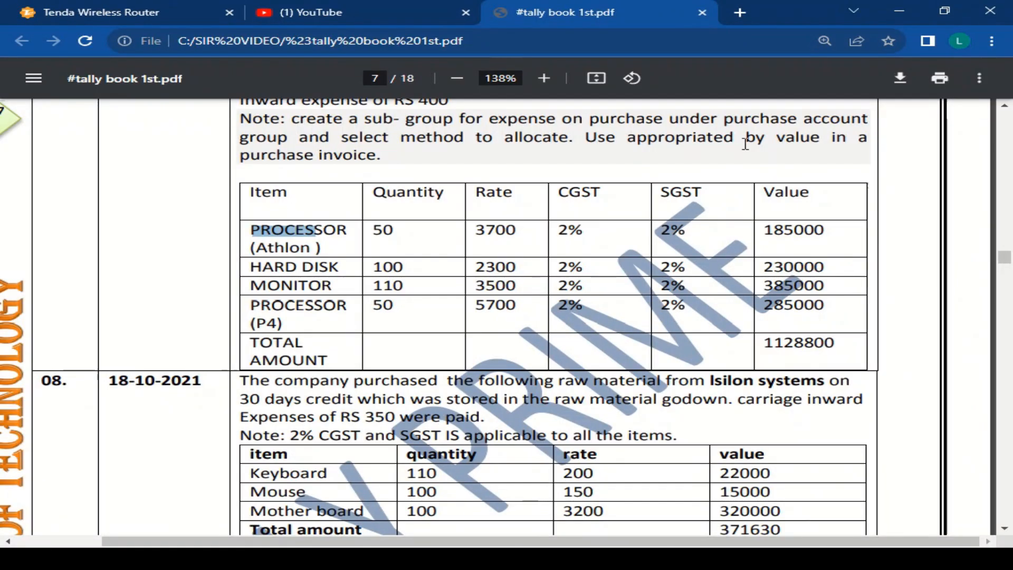
key(alt+Tab)
text(P)
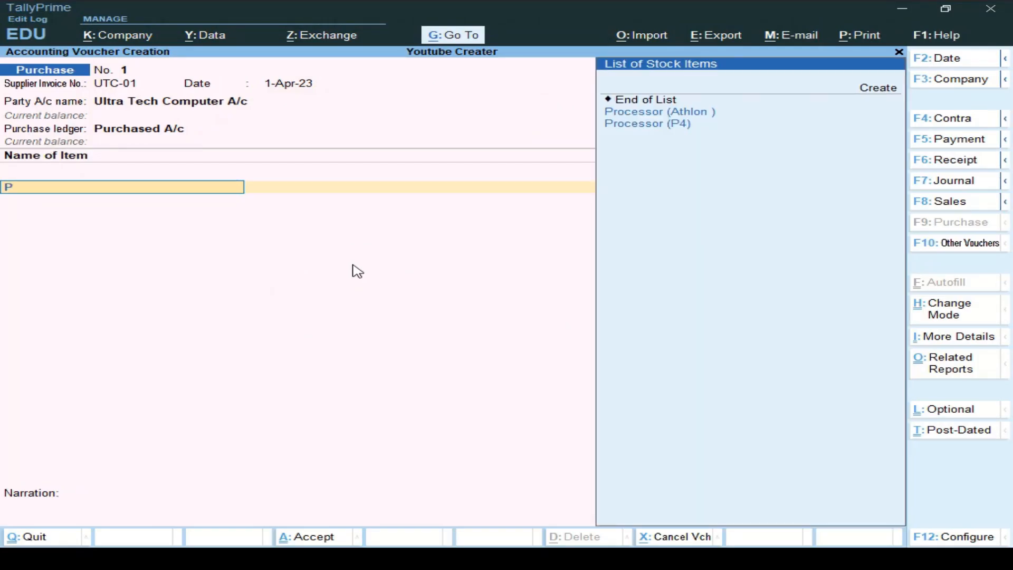
text(r)
key(Down)
key(Return)
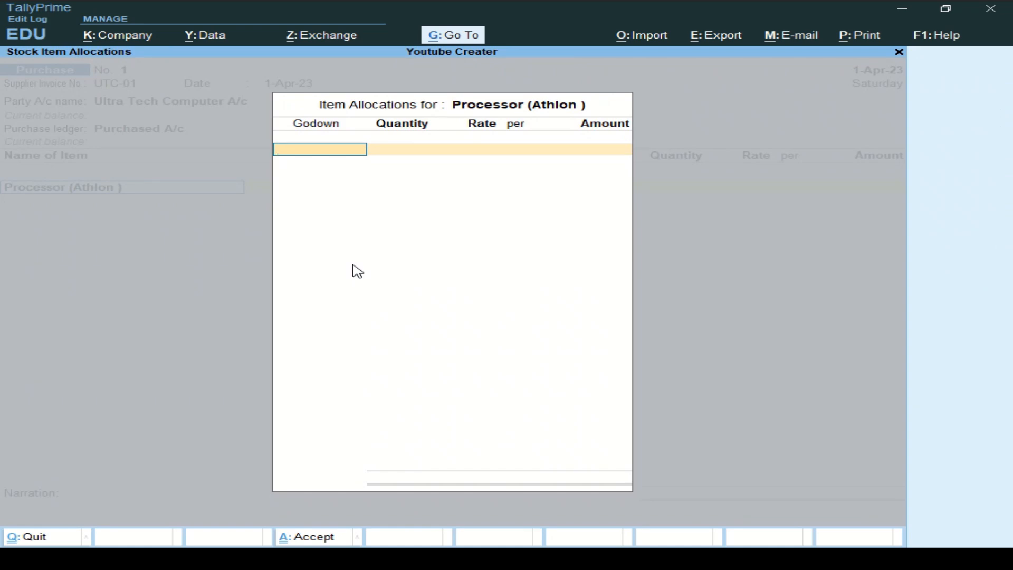
Step: Allocate Processor (Athlon) to Row Materail Godown (Delhi) with a quantity of 50, checking the quantity in the PDF's item table
text(Ro)
key(Return)
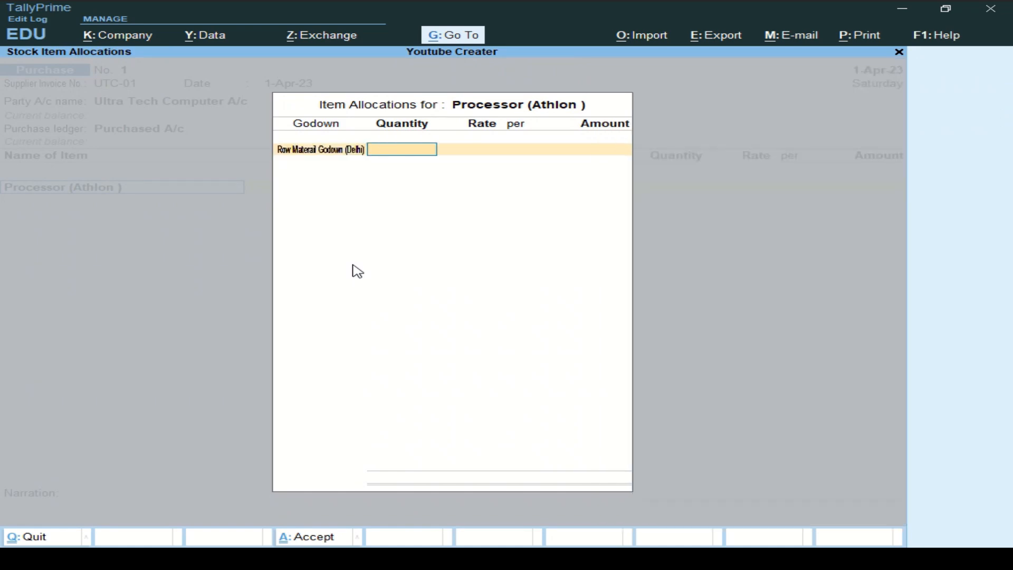
key(alt+Tab)
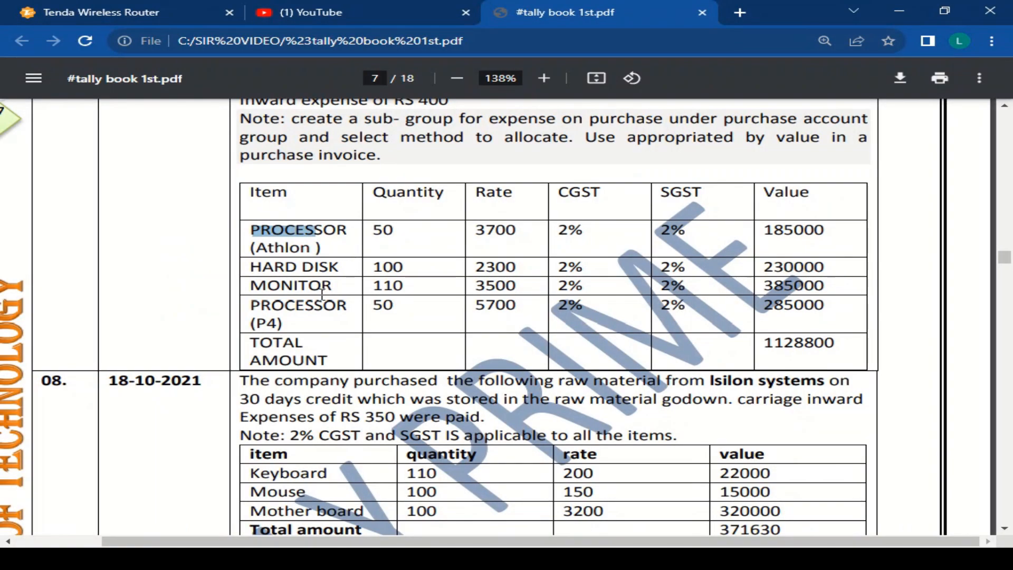
drag(412, 231, 370, 232)
key(alt+Tab)
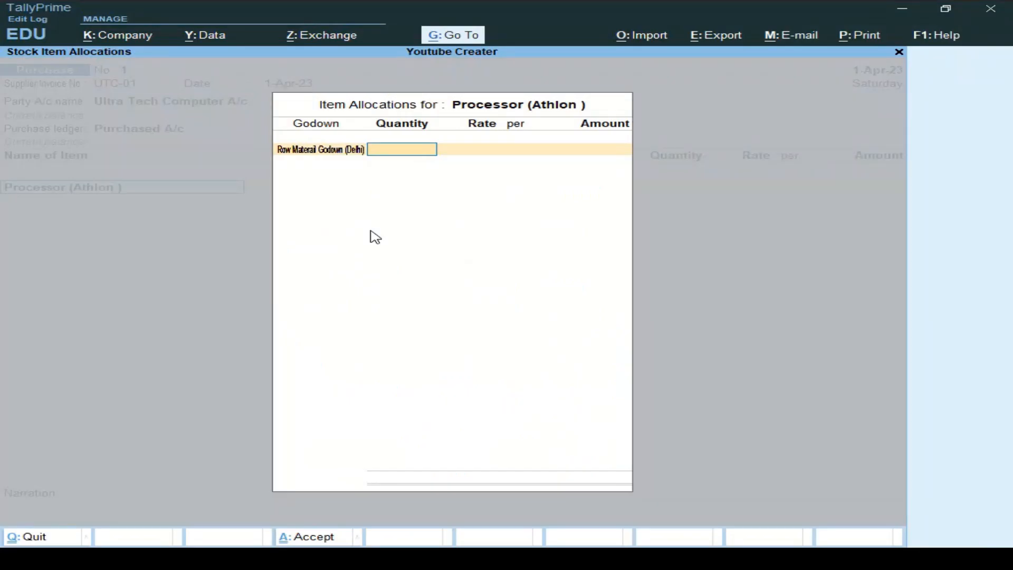
text(50)
key(Return)
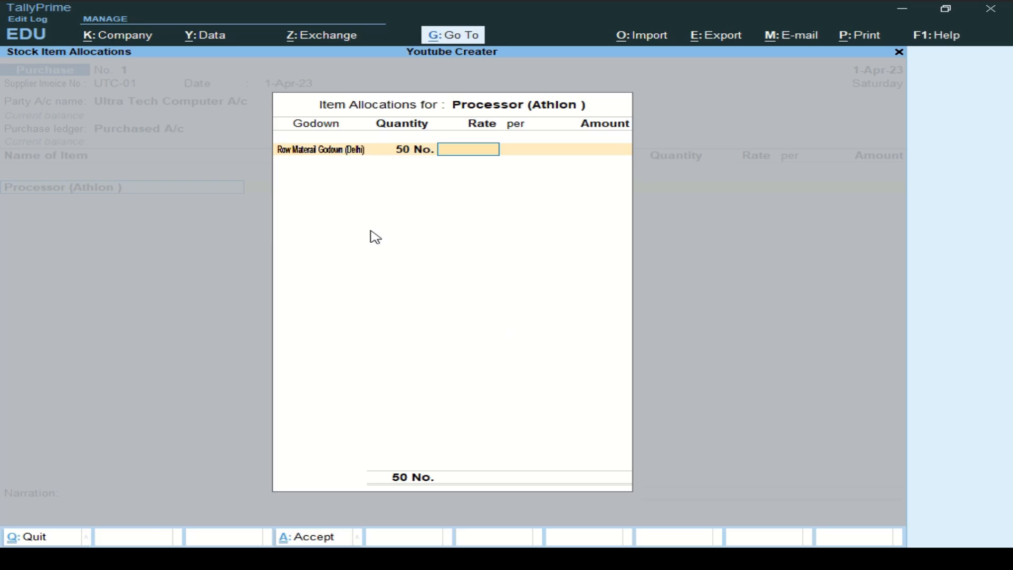
Step: Check the Athlon processor's rate in the PDF, set it to 3,700 per No., and accept the item allocation
key(alt+Tab)
drag(520, 231, 474, 231)
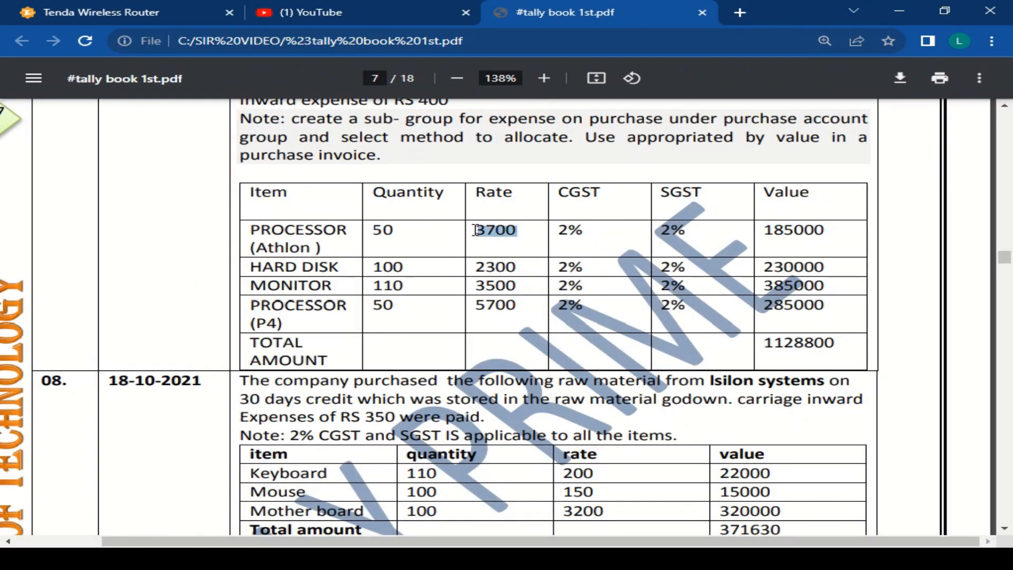
key(alt+Tab)
text(3)
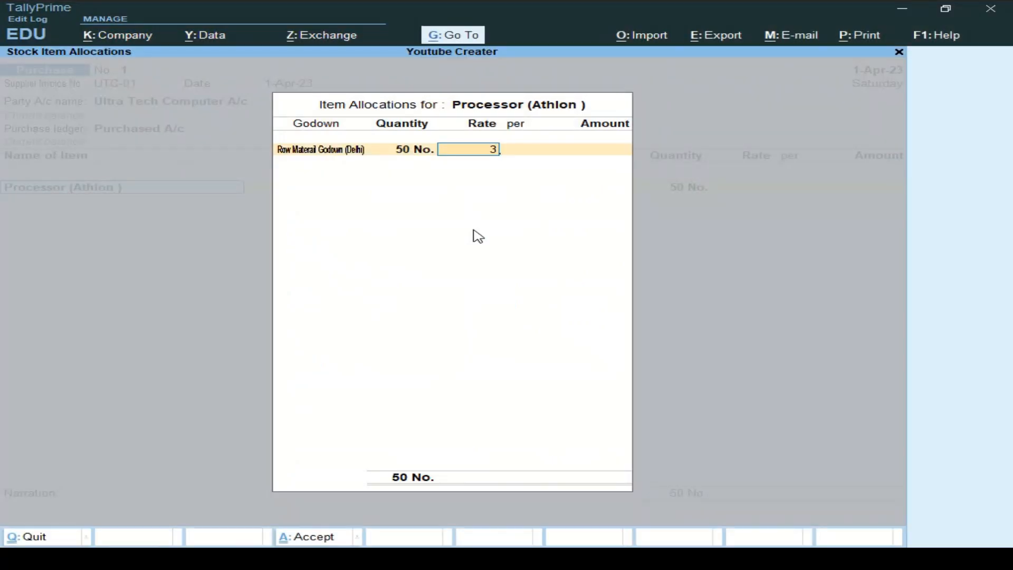
text(,700)
key(Return)
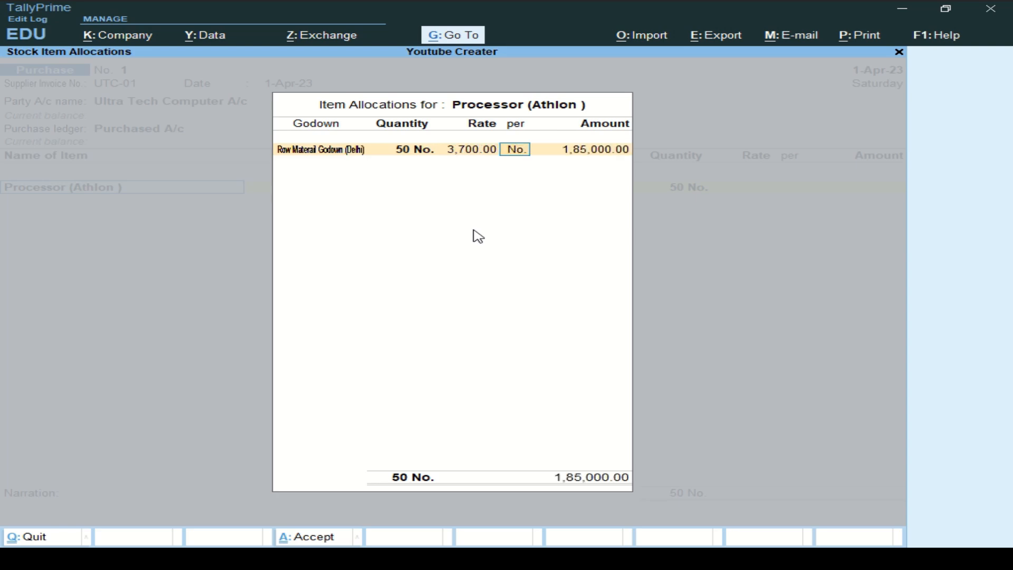
key(Return)
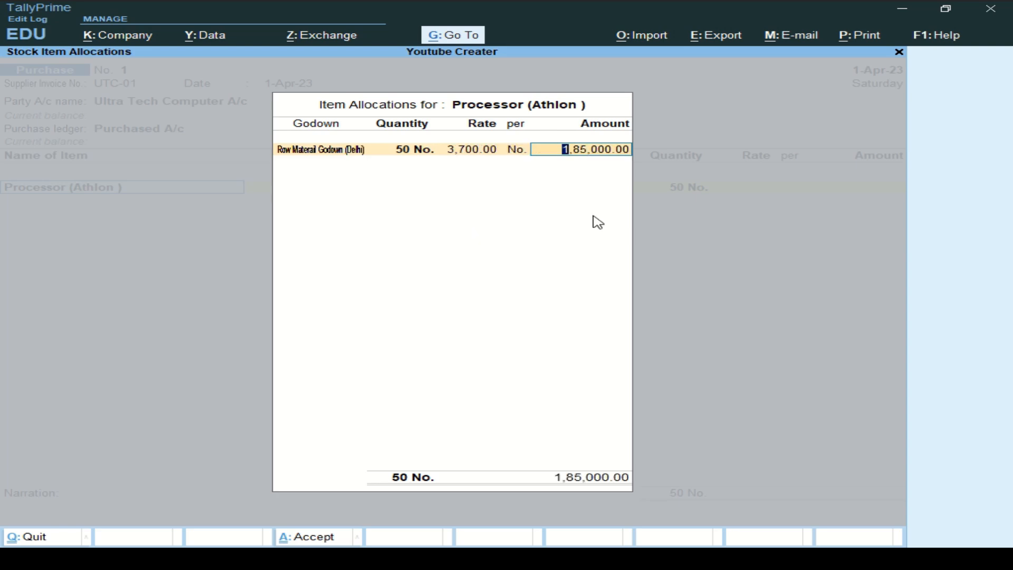
key(Return)
key(Return)
key(Return)
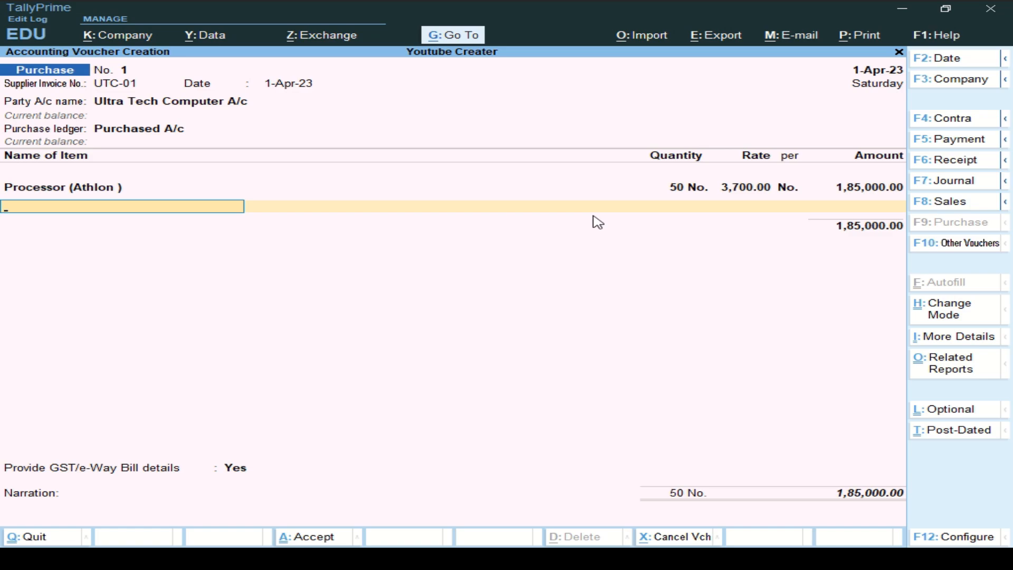
Step: Add Hard Disk as the second item from the PDF table, allocating 100 No. to Row Materail Godown (Delhi)
key(alt+Tab)
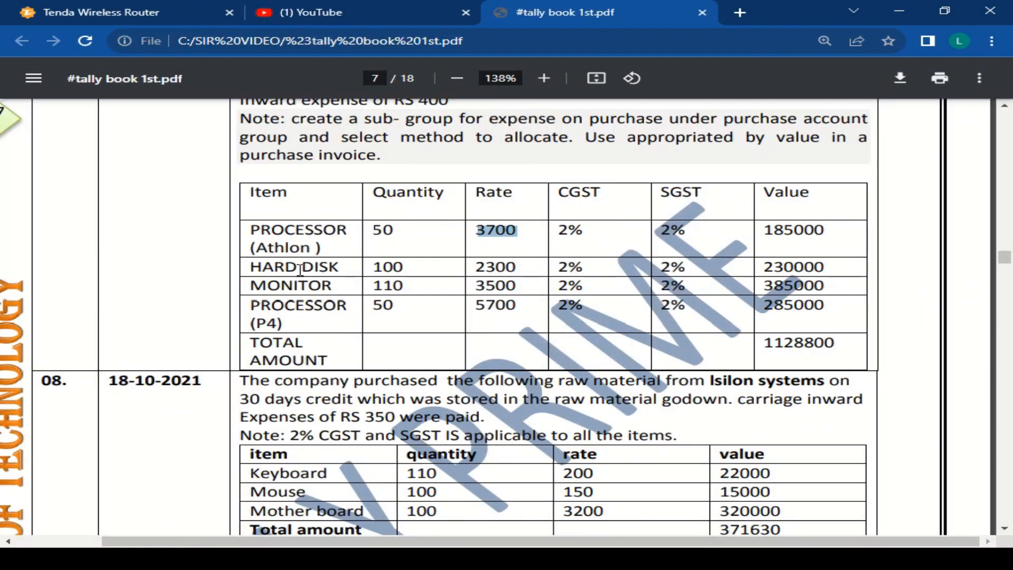
key(alt+Tab)
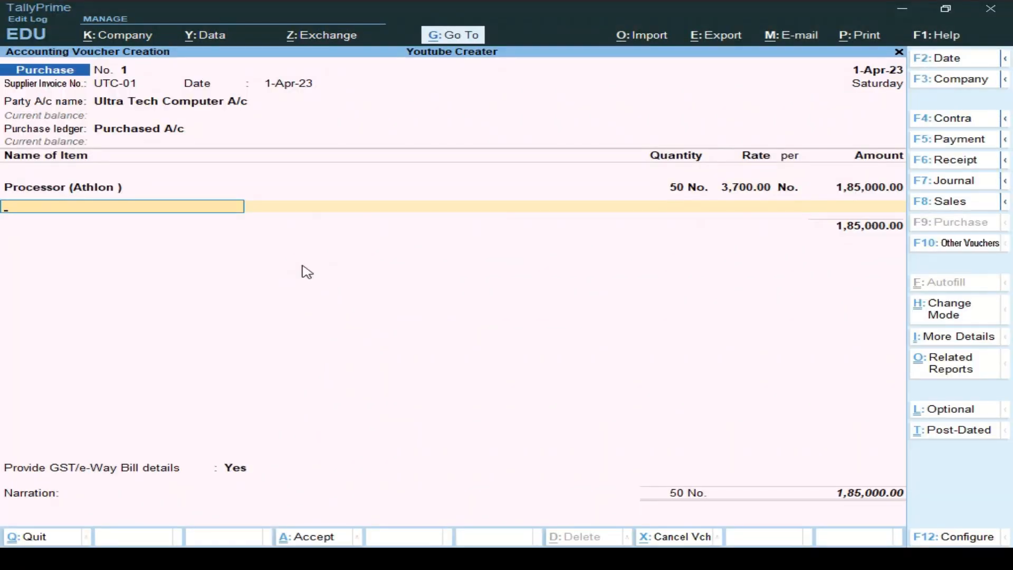
text(Har)
key(Return)
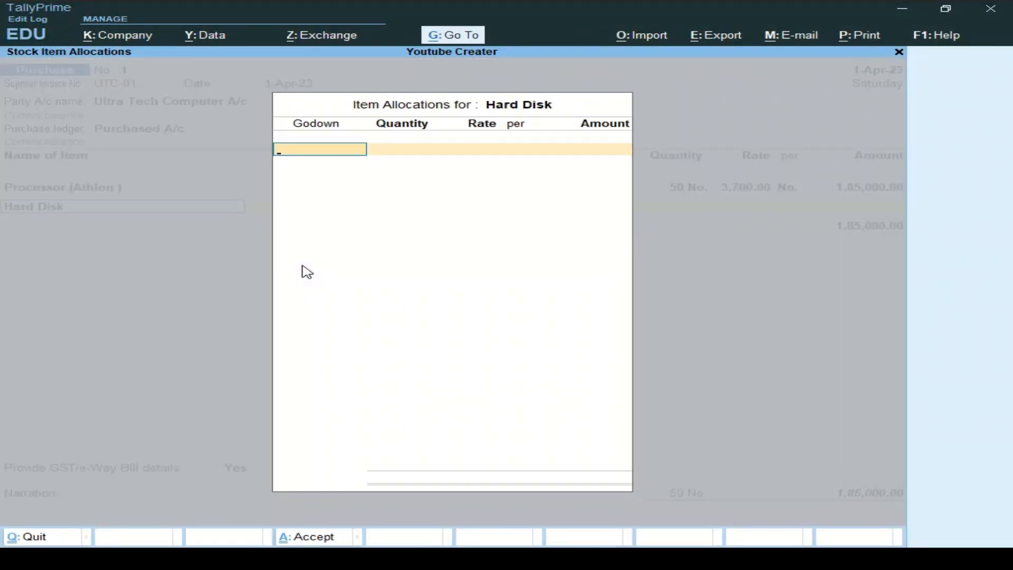
key(Return)
key(alt+Tab)
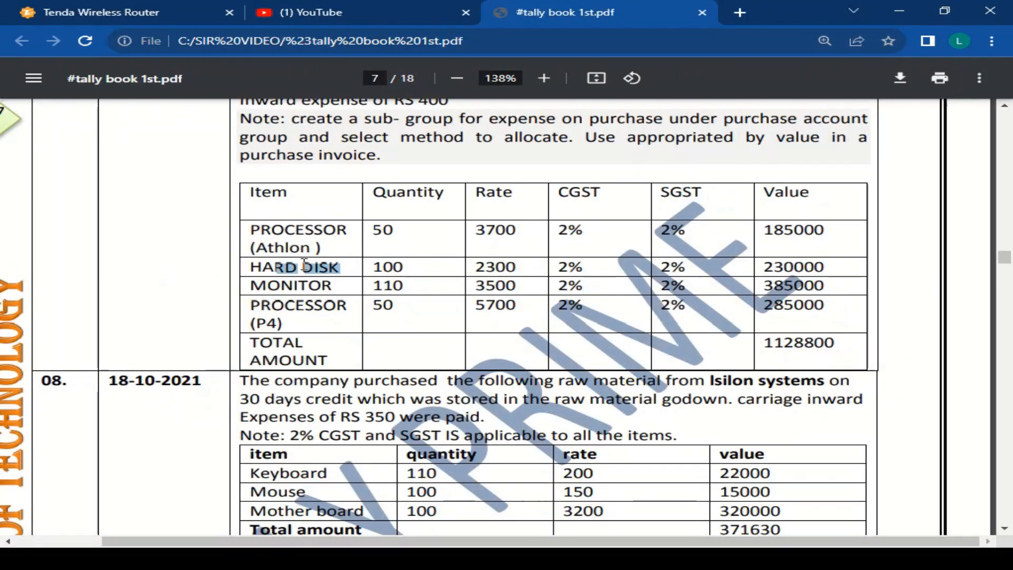
drag(407, 266, 379, 266)
key(alt+Tab)
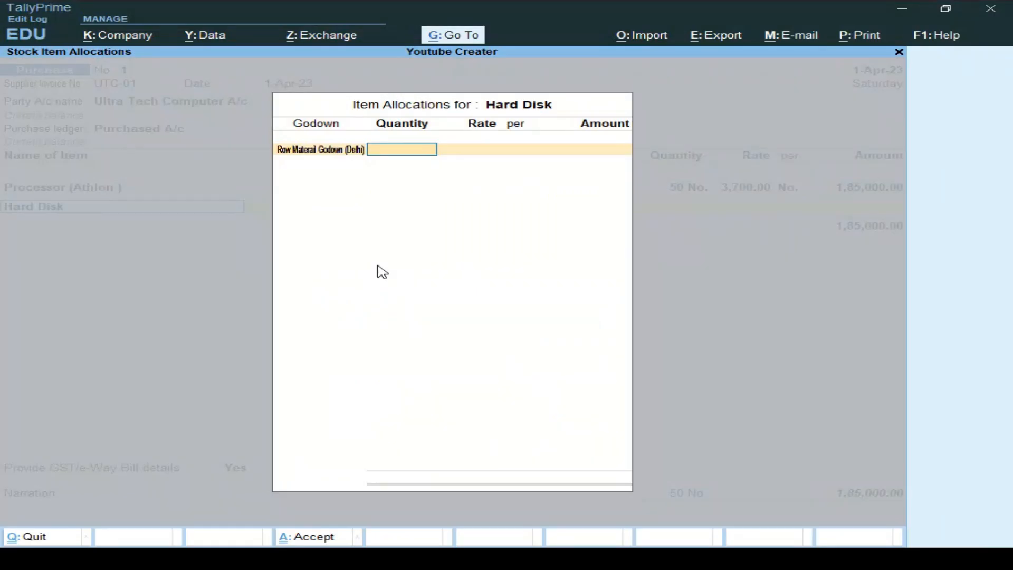
text(100)
key(Return)
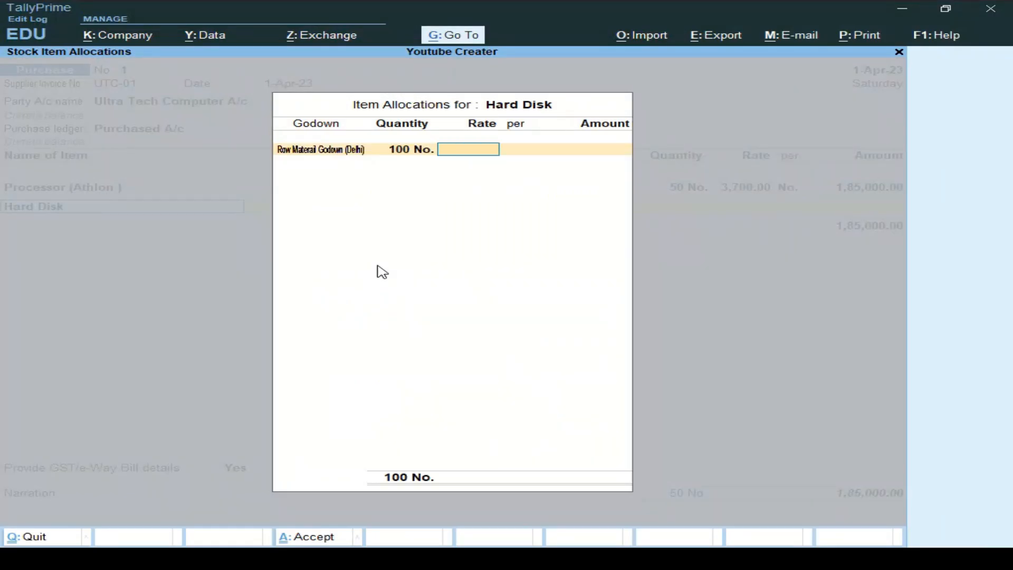
Step: Look up the Hard Disk rate in the PDF, set it to 2,300 per No., and accept the allocation
key(alt+Tab)
key(alt+Tab)
text(23000)
key(BackSpace)
key(Return)
key(Return)
key(Return)
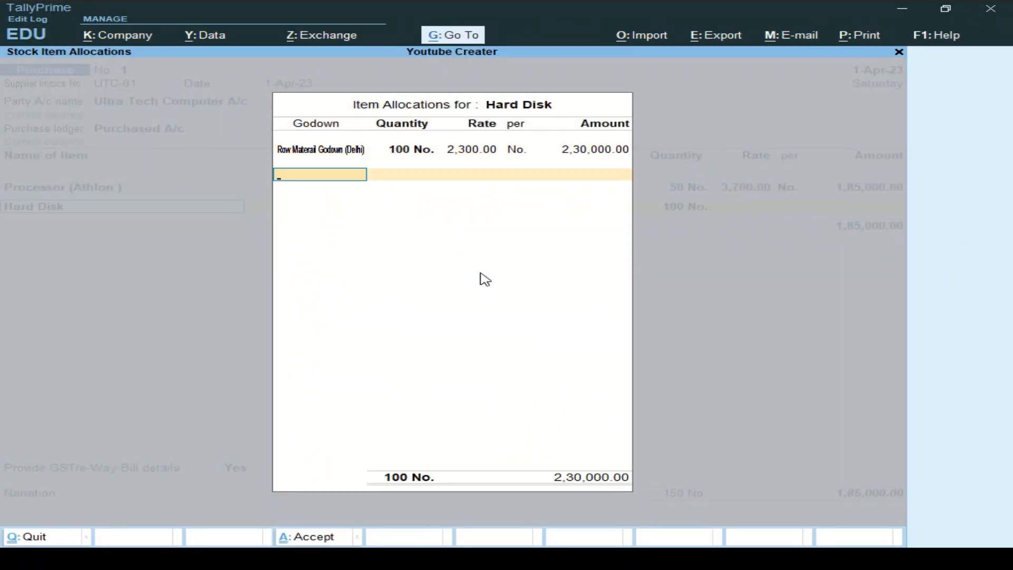
key(Return)
key(Return)
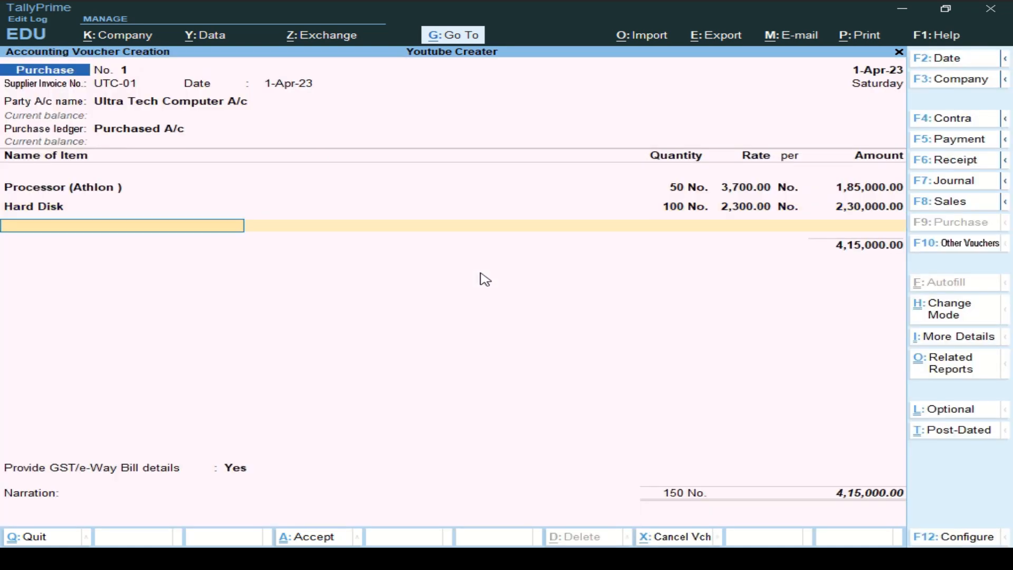
Step: Add Monitor as the third item, allocating 110 No. to Row Materail Godown (Delhi) after checking the quantity in the PDF
text(Mo)
key(Return)
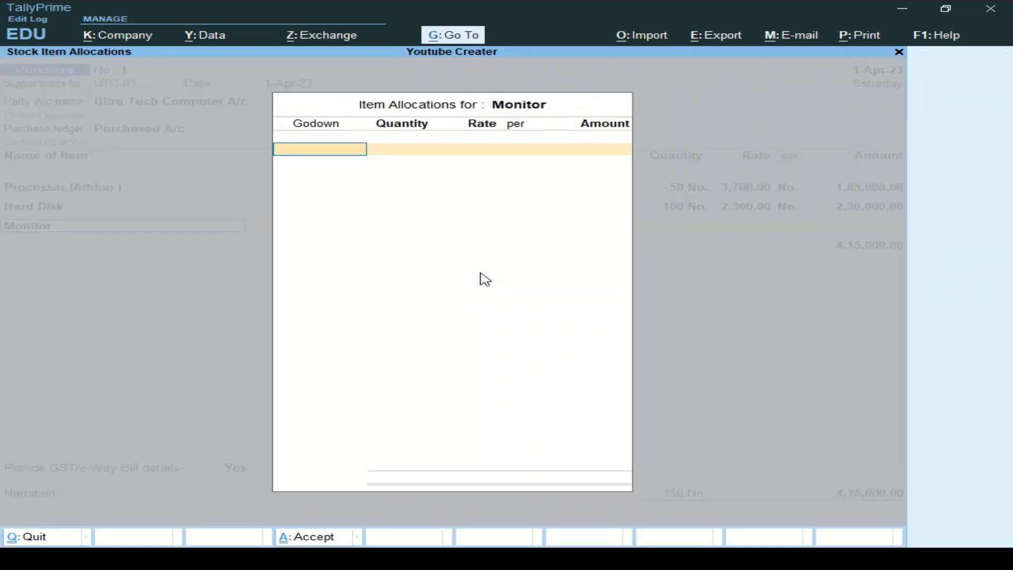
key(Return)
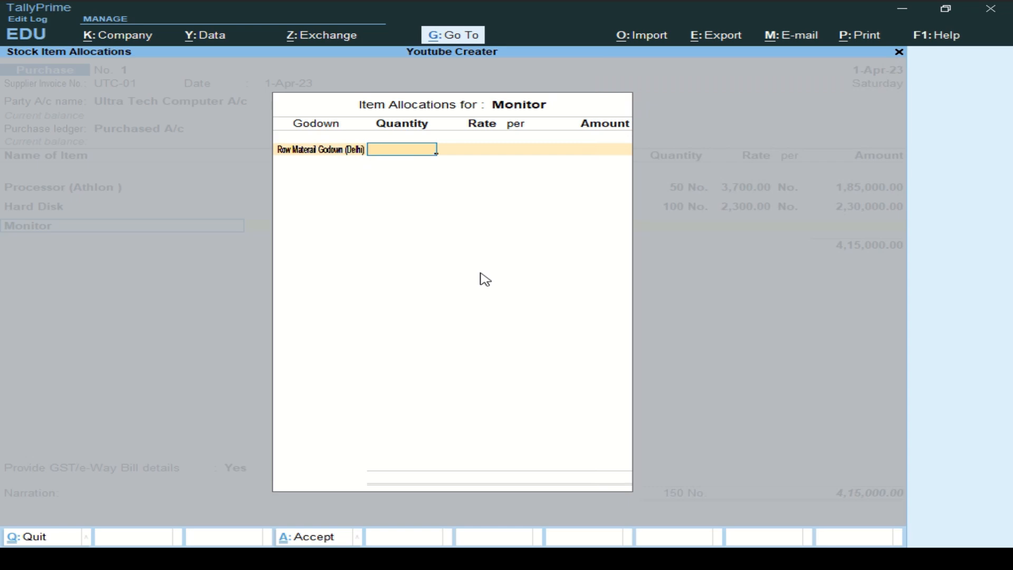
text(110)
key(alt+Tab)
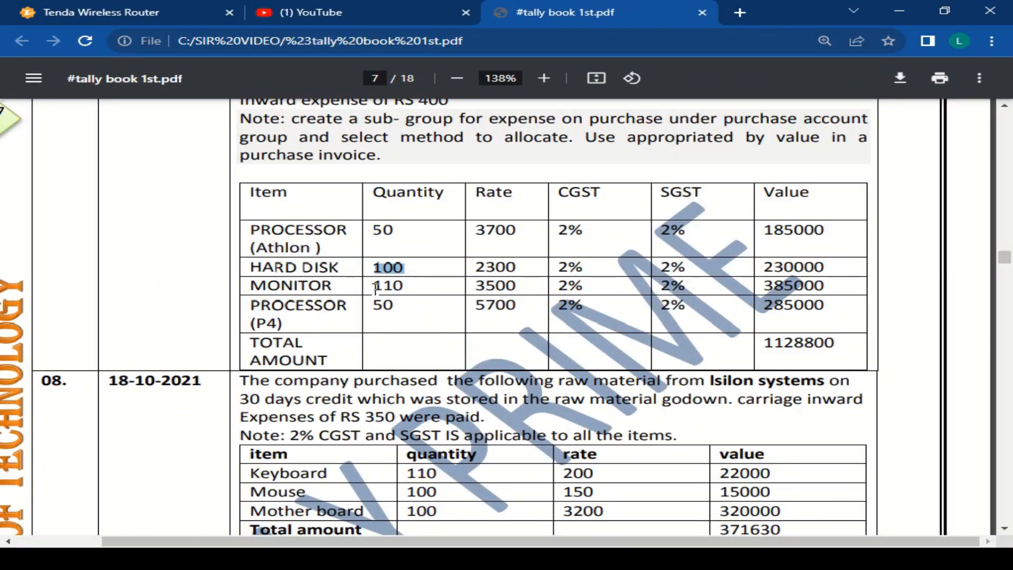
drag(372, 289, 405, 289)
key(alt+Tab)
key(Return)
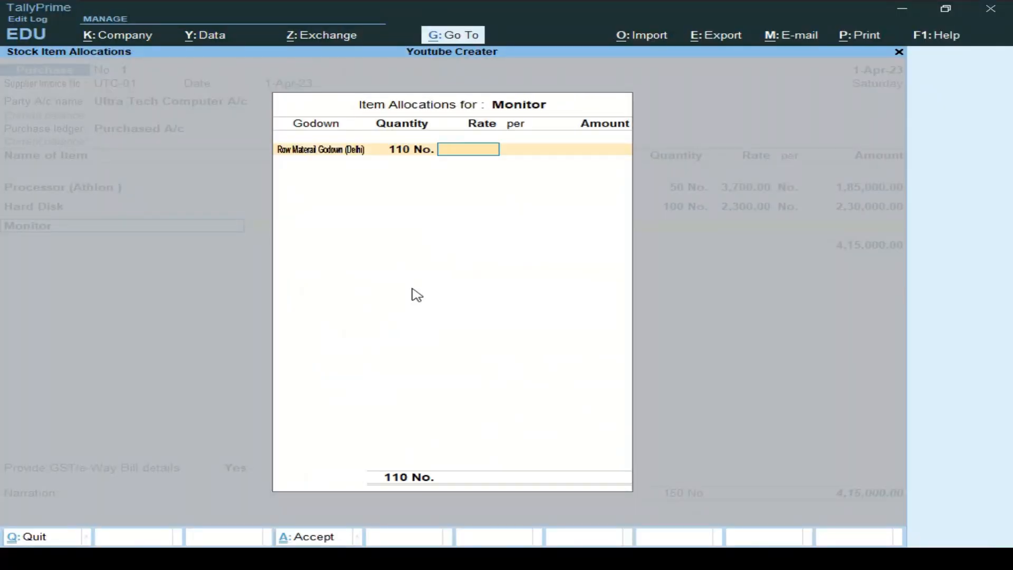
Step: Check the Monitor rate in the PDF, set it to 3,500 per No., and accept the allocation
key(alt+Tab)
drag(479, 288, 520, 288)
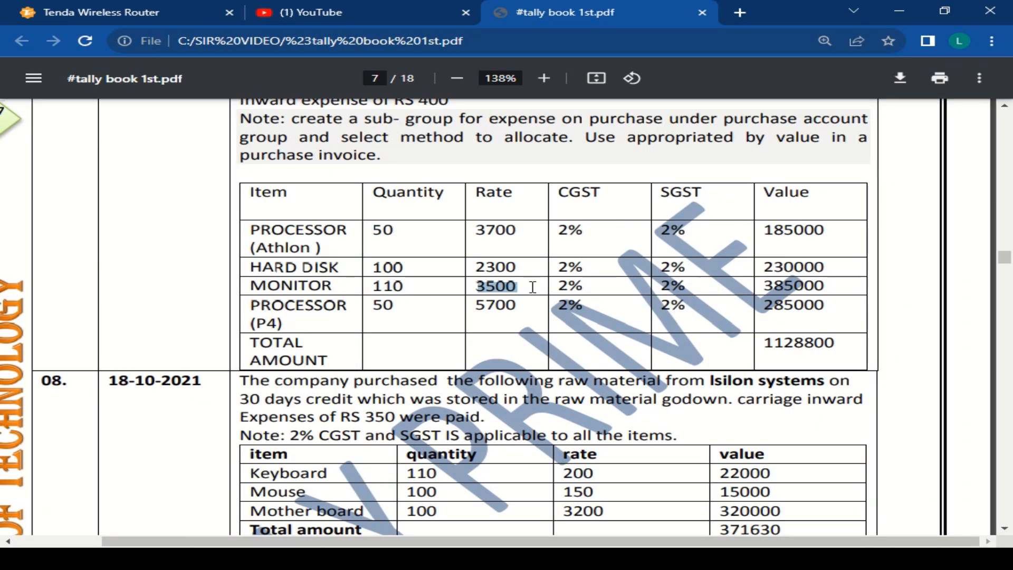
key(alt+Tab)
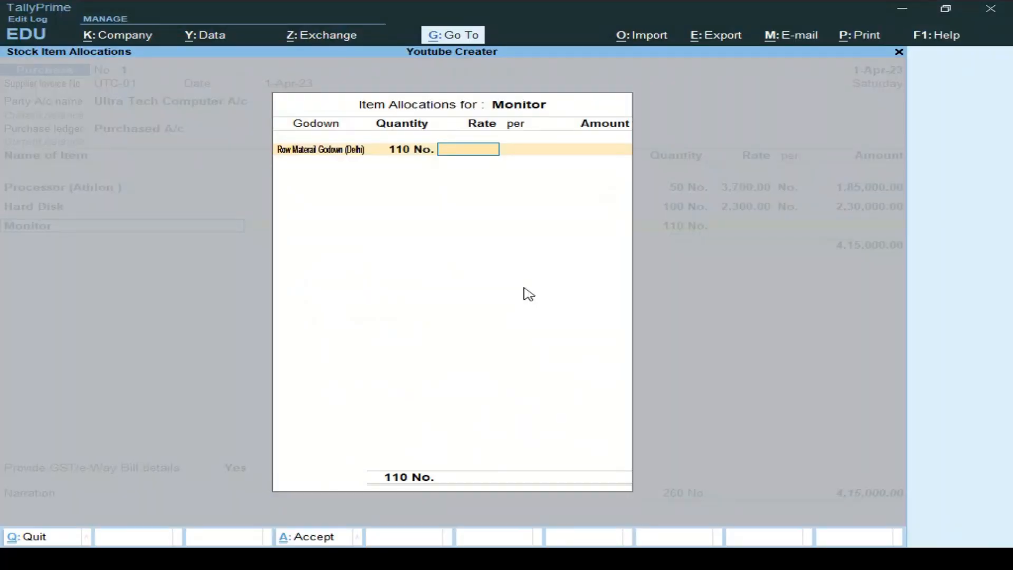
text(3500)
key(Return)
key(Return)
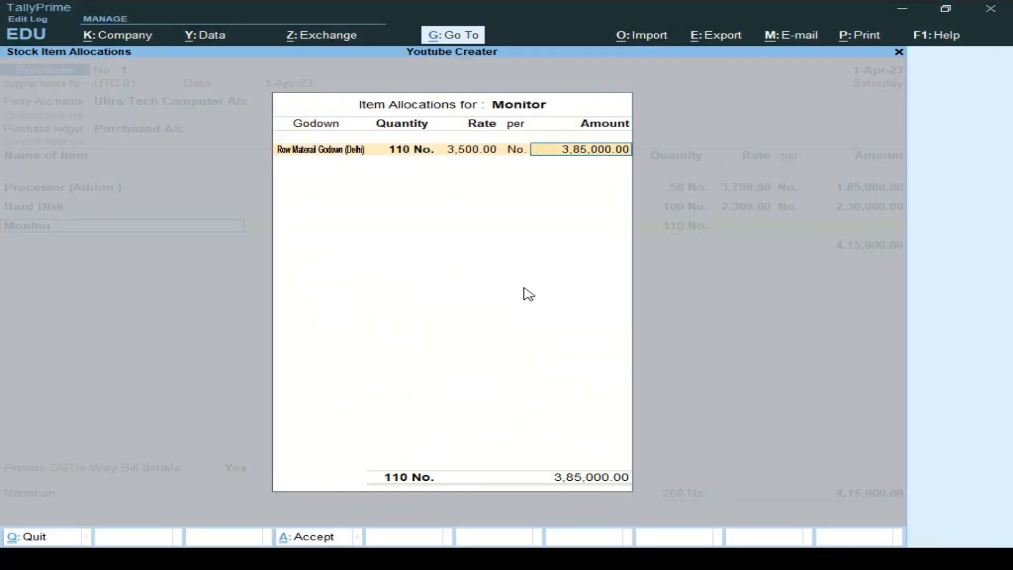
key(Return)
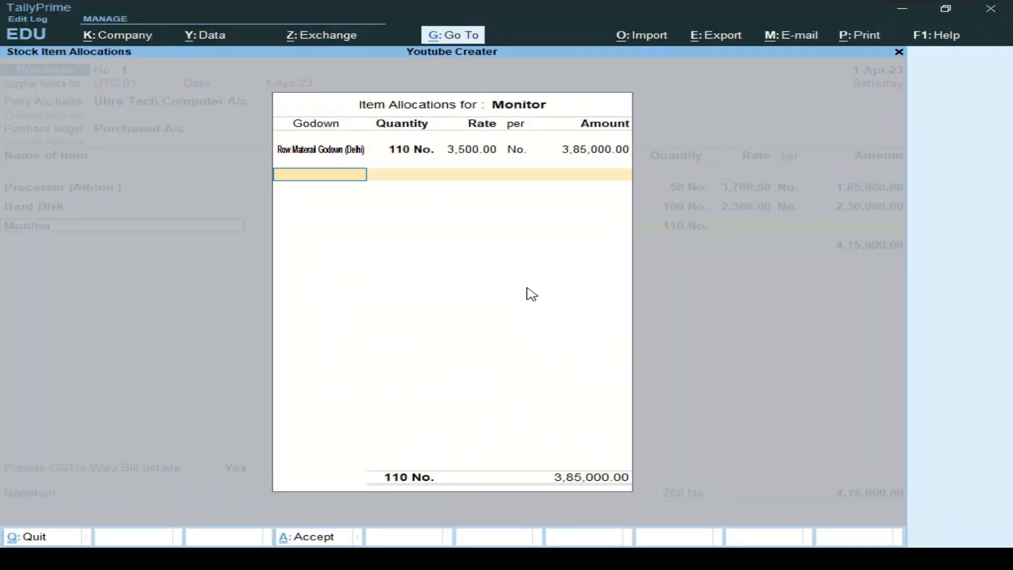
key(Return)
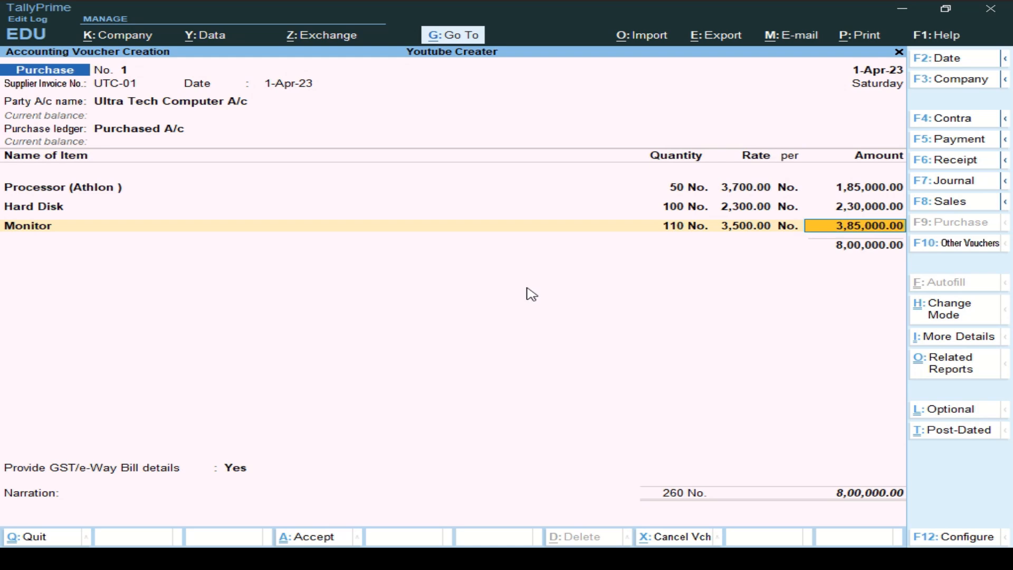
key(Return)
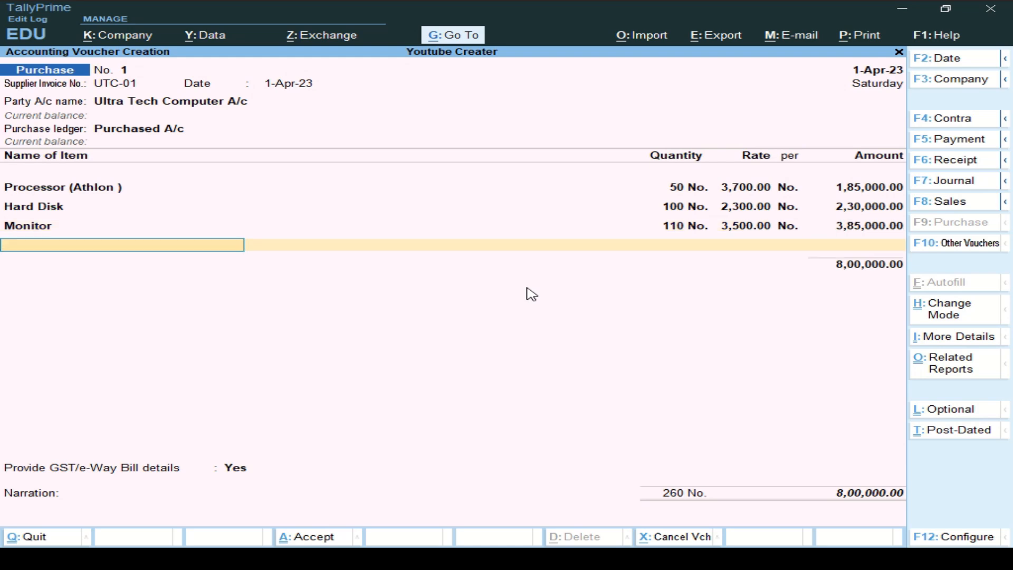
Step: Add Processor (P4) as the voucher's fourth item and check its row in the PDF's item table
text(Pr)
key(Down)
key(Down)
key(Return)
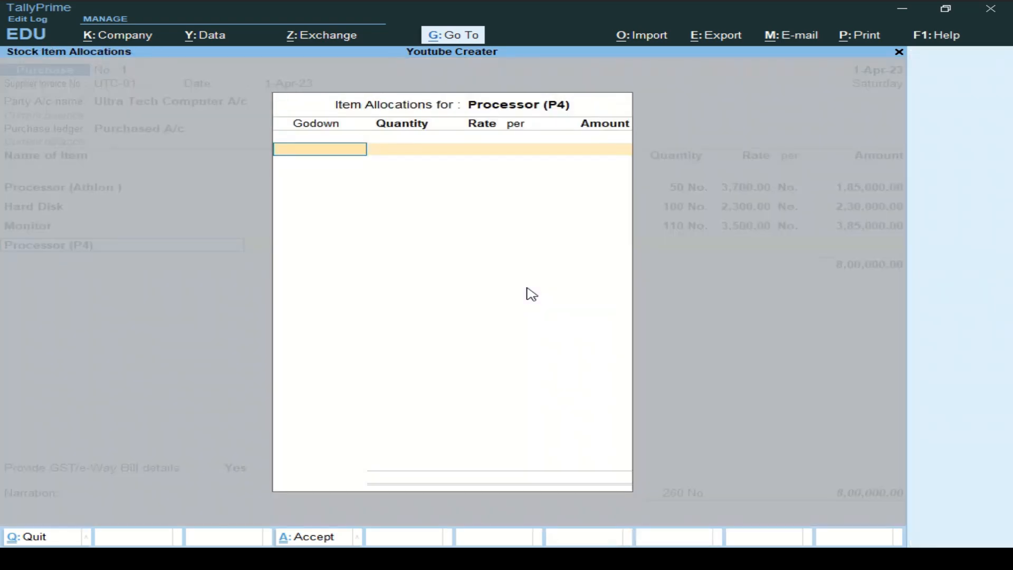
key(alt+Tab)
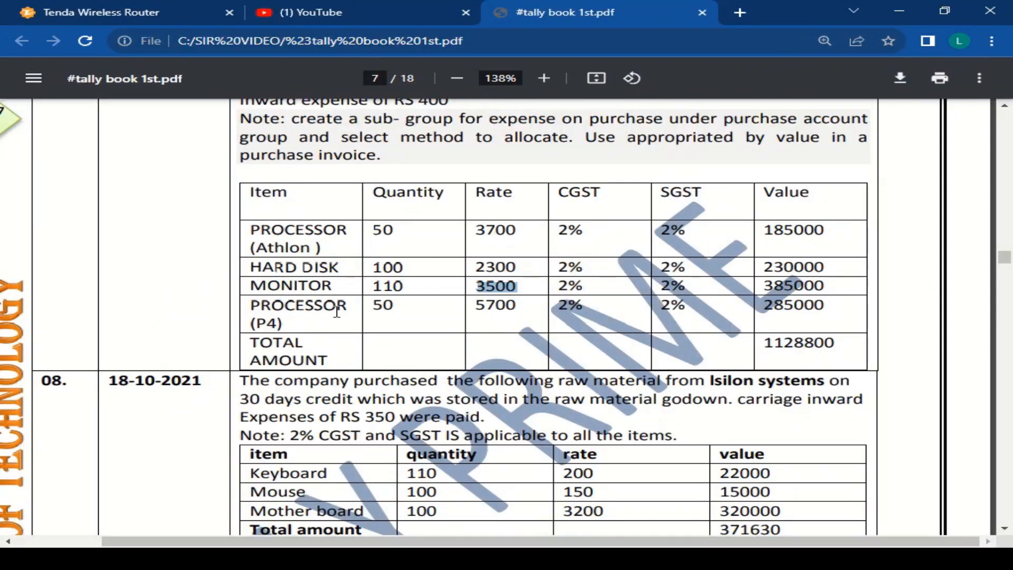
key(alt+Tab)
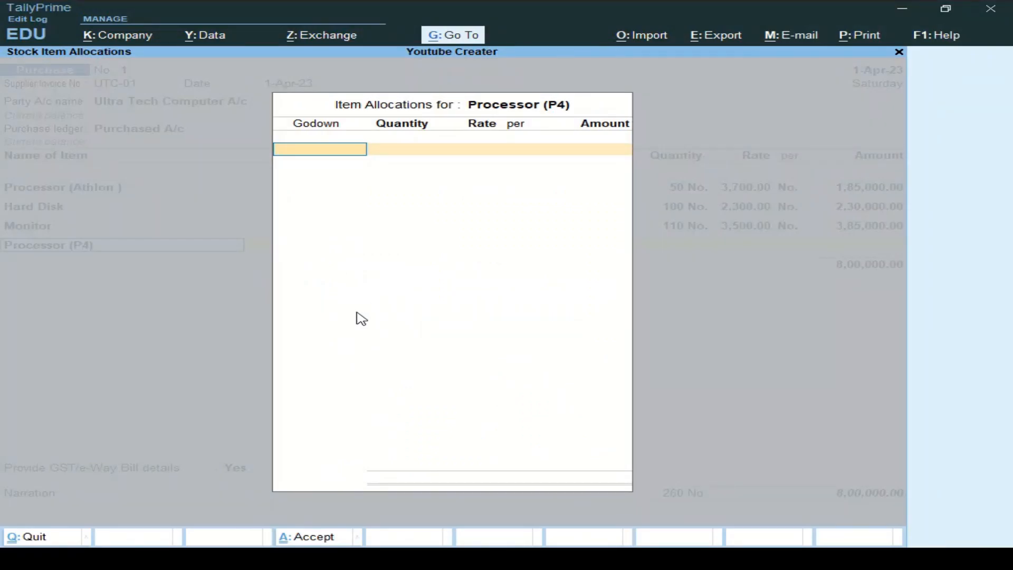
Step: Allocate 50 No. of Processor (P4) to Row Materail Godown (Delhi) after checking the quantity in the PDF
text(Ro)
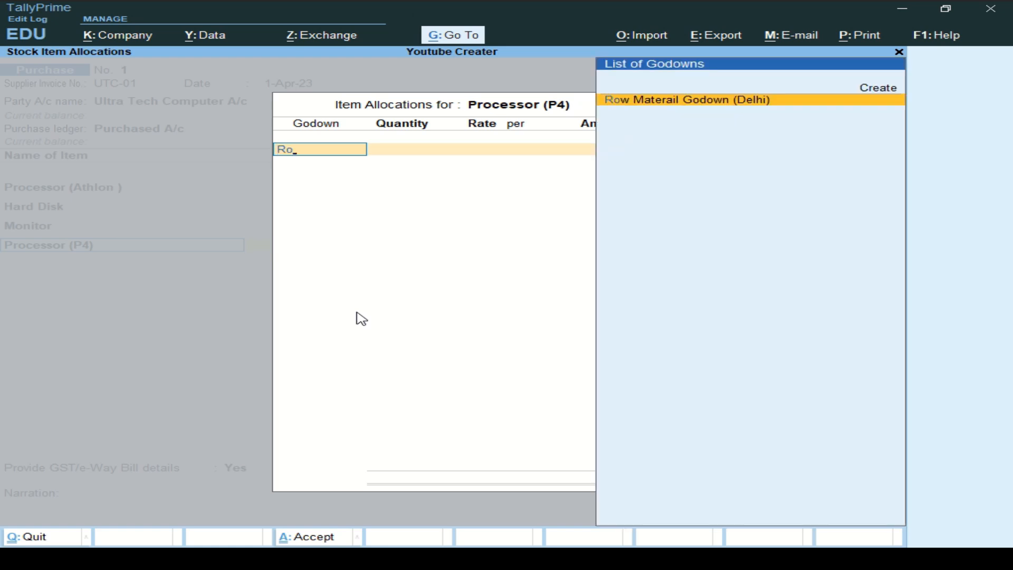
key(Return)
key(BackSpace)
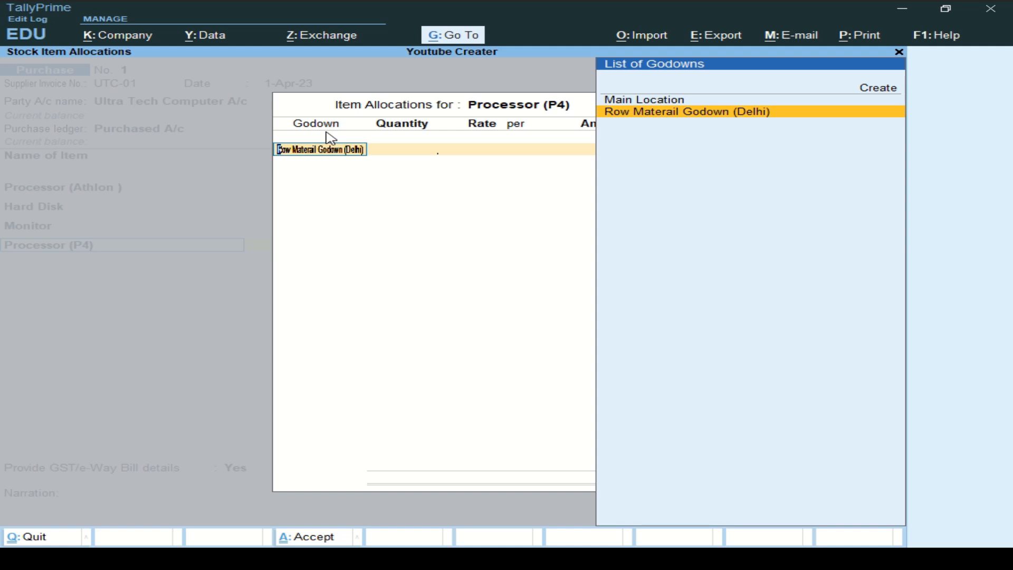
key(Return)
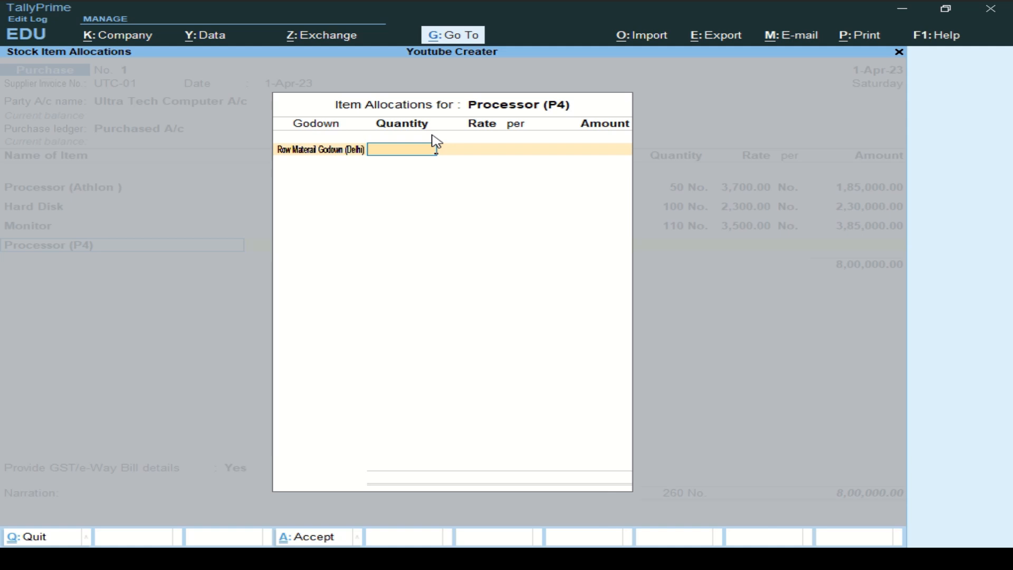
key(alt+Tab)
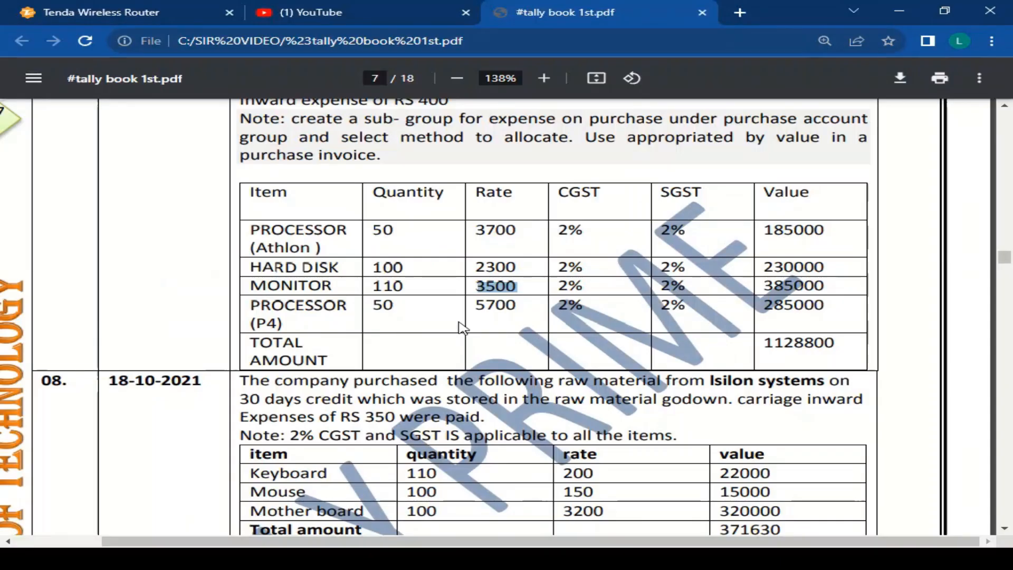
key(alt+Tab)
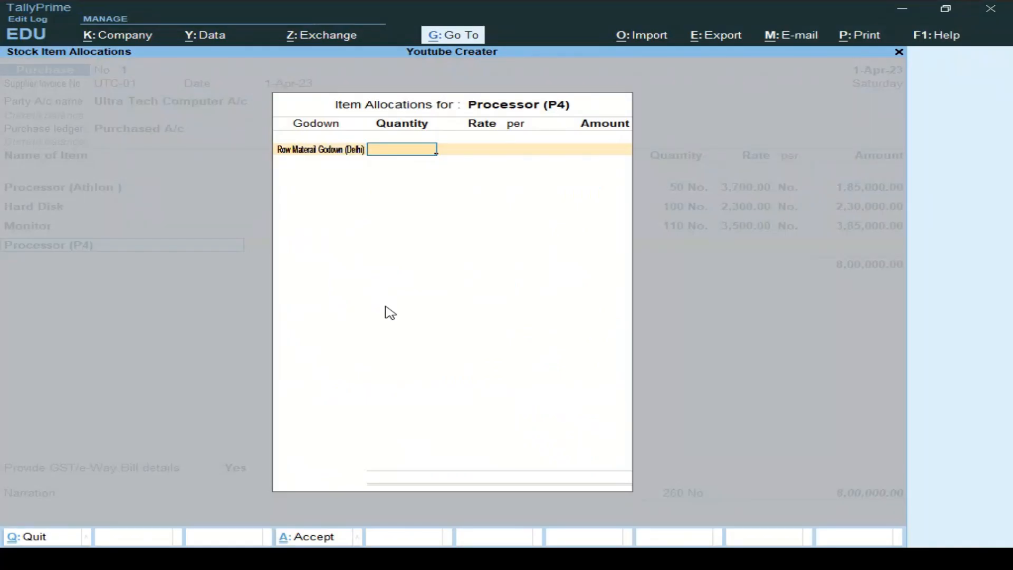
text(50)
key(Return)
Step: Look up the Processor (P4) rate in the PDF, set it to 5,700 per No., accept the allocation and end the item list
key(alt+Tab)
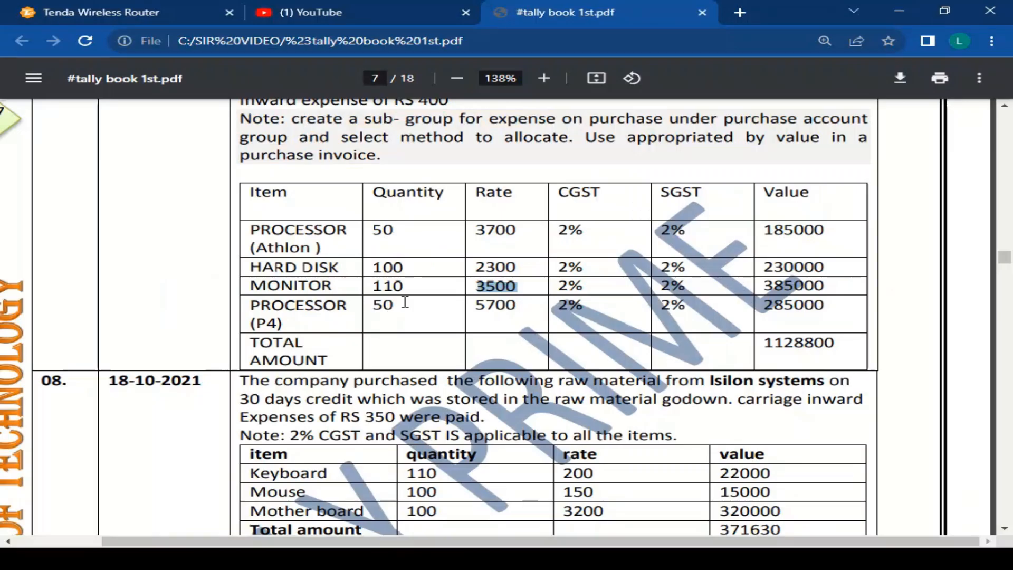
double_click(486, 305)
key(alt+Tab)
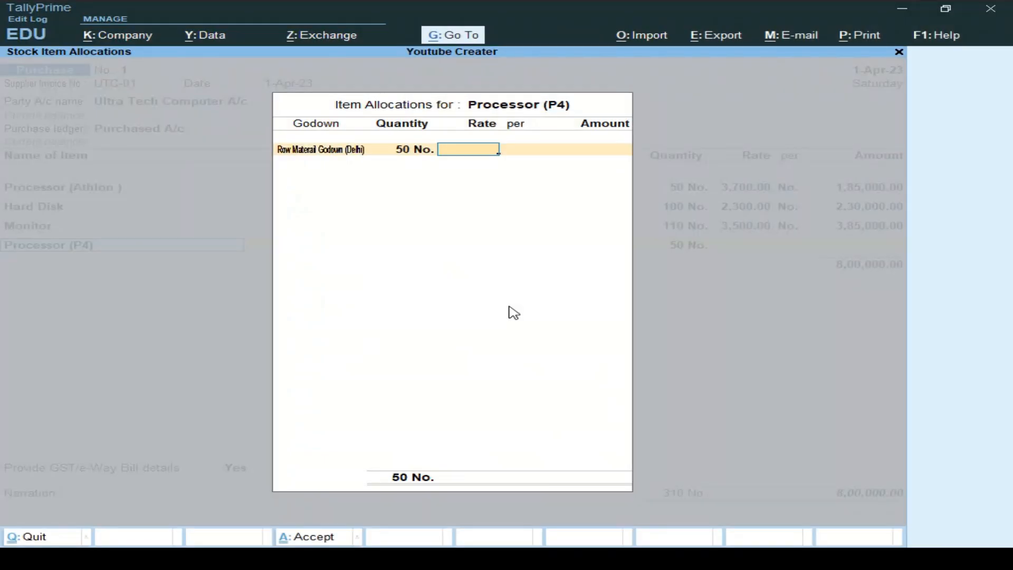
text(5700)
key(Return)
key(Return)
key(Return)
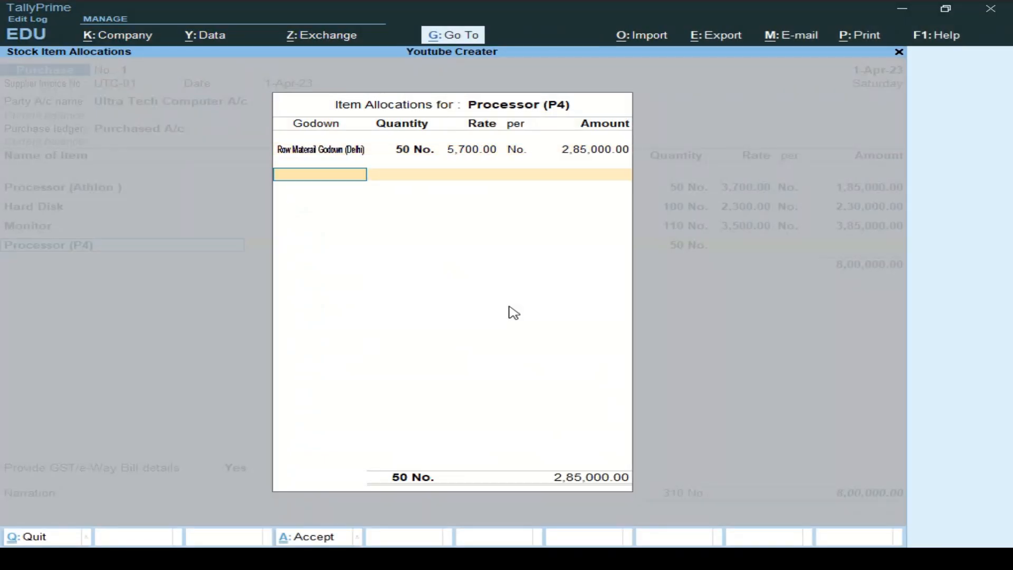
key(Return)
key(Return)
key(Return)
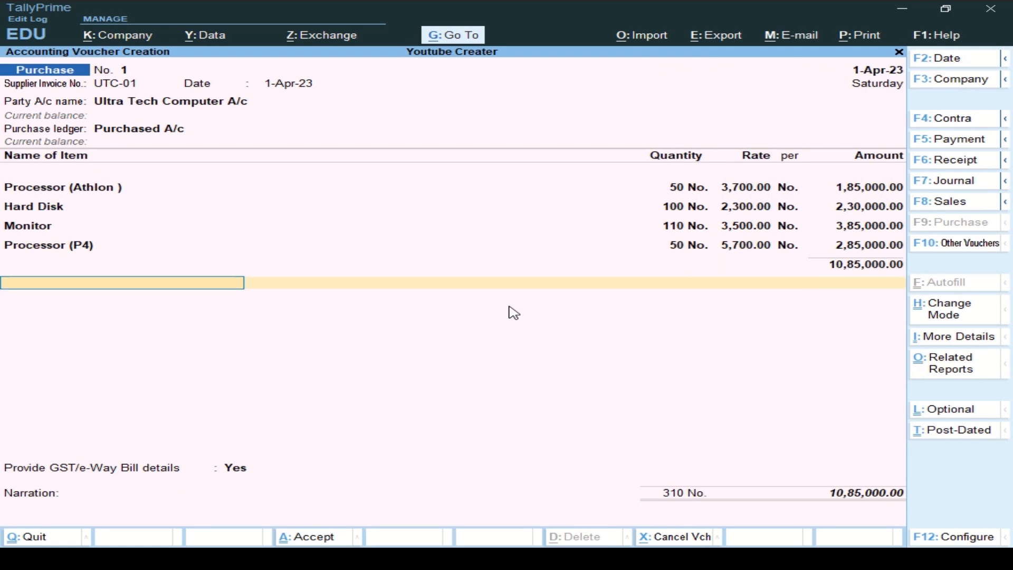
Step: Review the Processor (P4) entry and its godown allocation again, accepting it without changes
key(BackSpace)
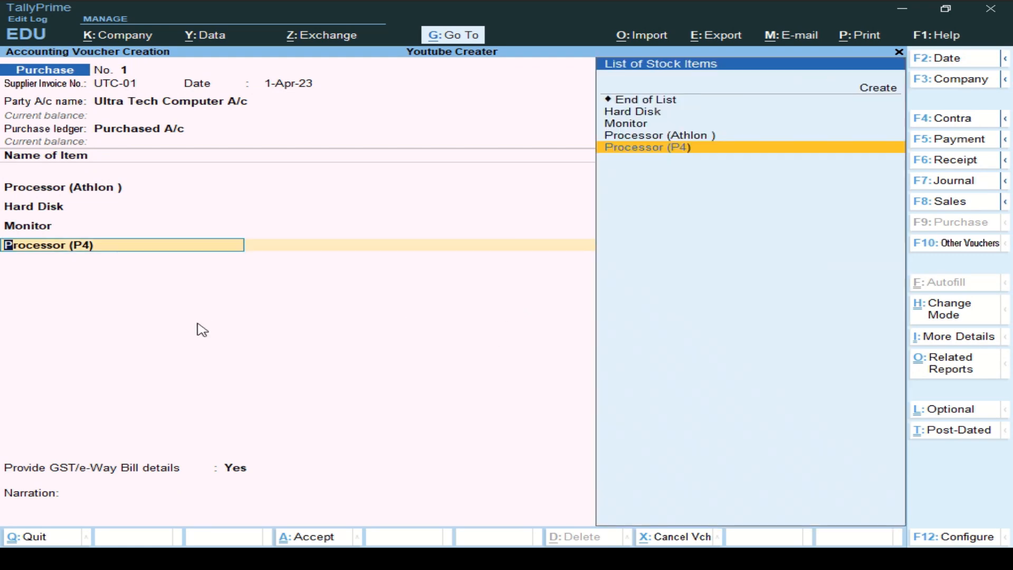
key(Return)
key(Return)
key(Return)
key(Return)
key(Return)
key(Return)
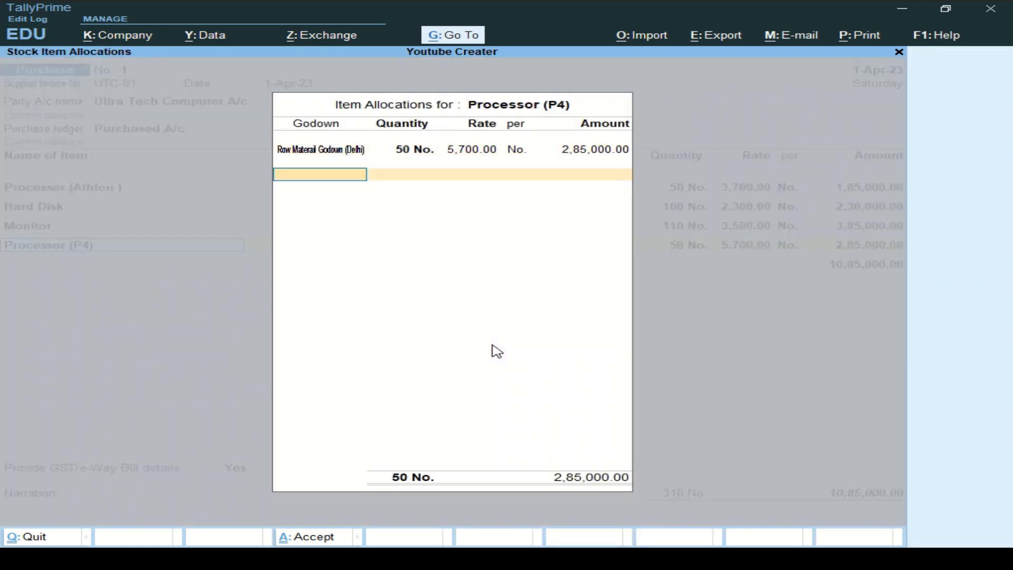
key(Return)
key(Return)
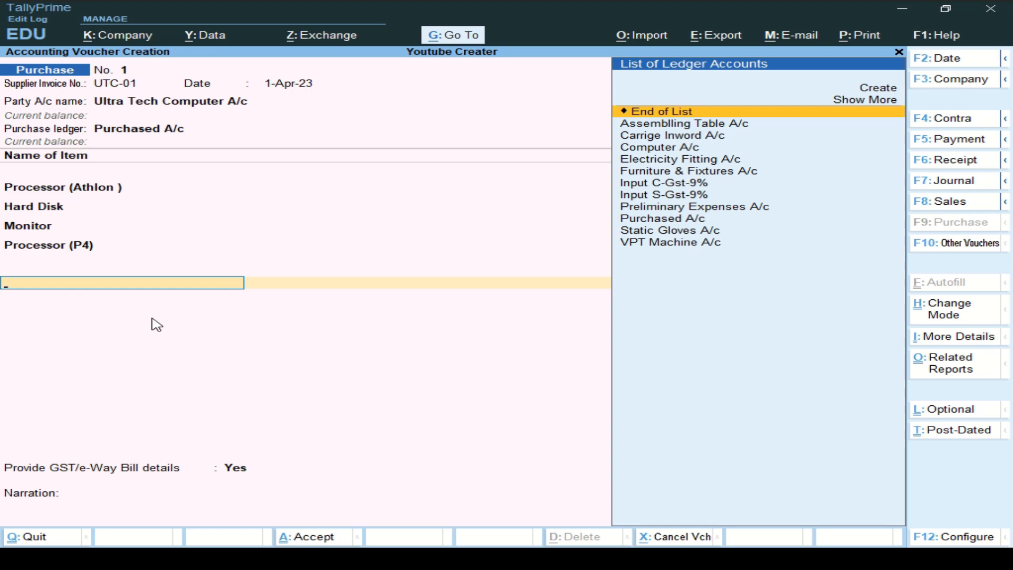
Step: Add the Input C-Gst-9% and Input S-Gst-9% tax ledgers below the voucher's items
text(In)
key(Down)
key(Up)
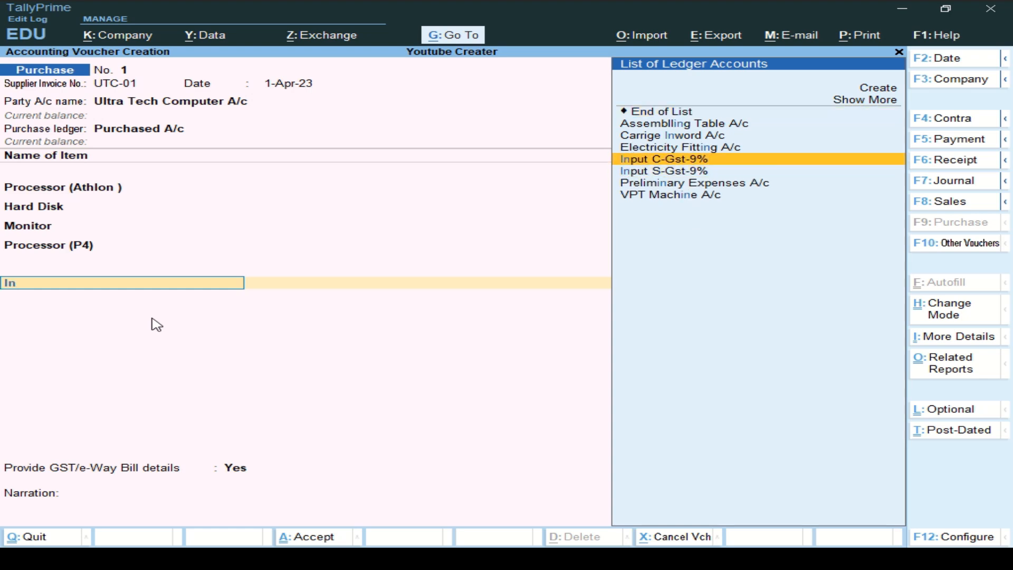
key(Return)
key(Return)
text(In)
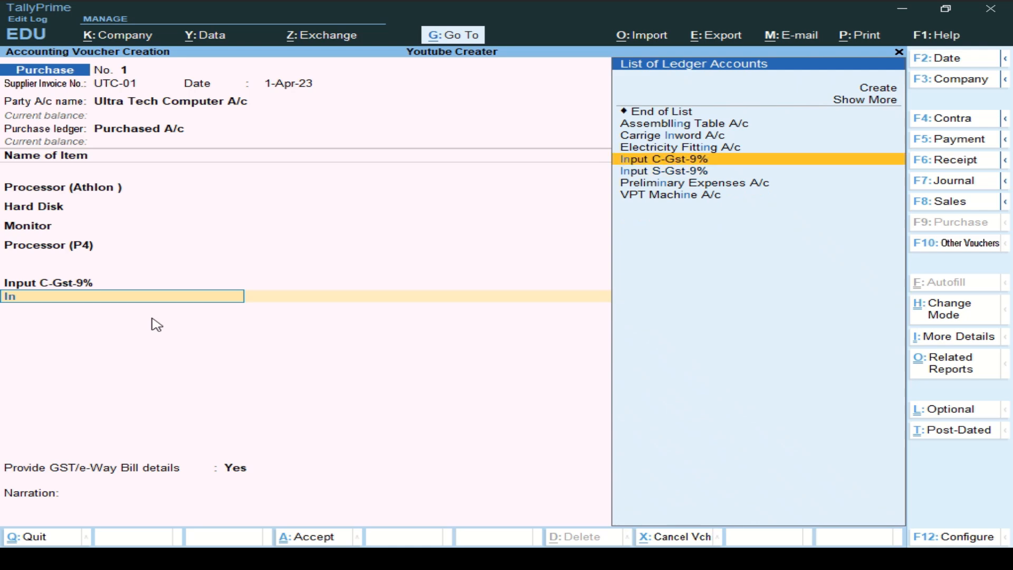
key(Down)
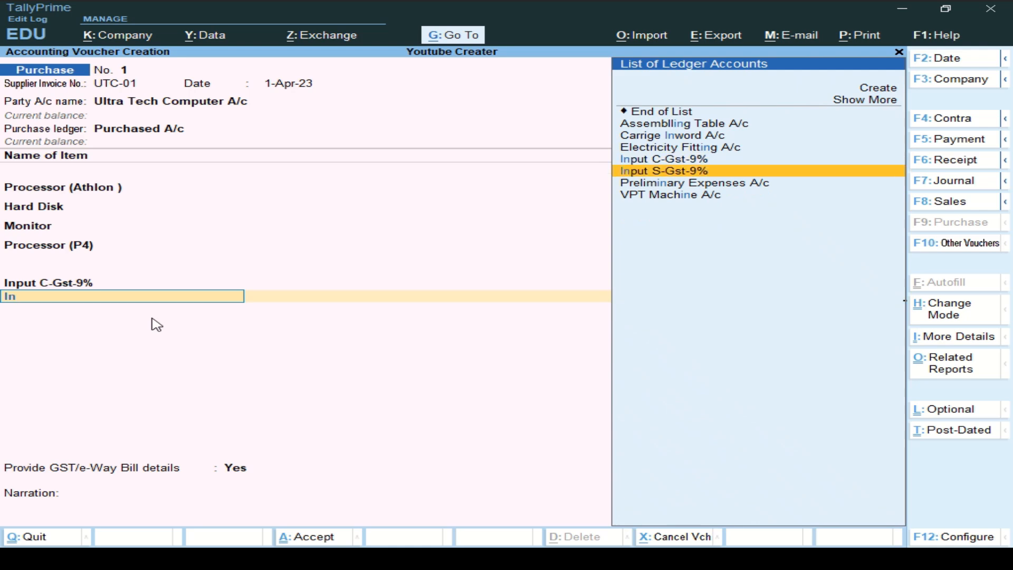
key(Return)
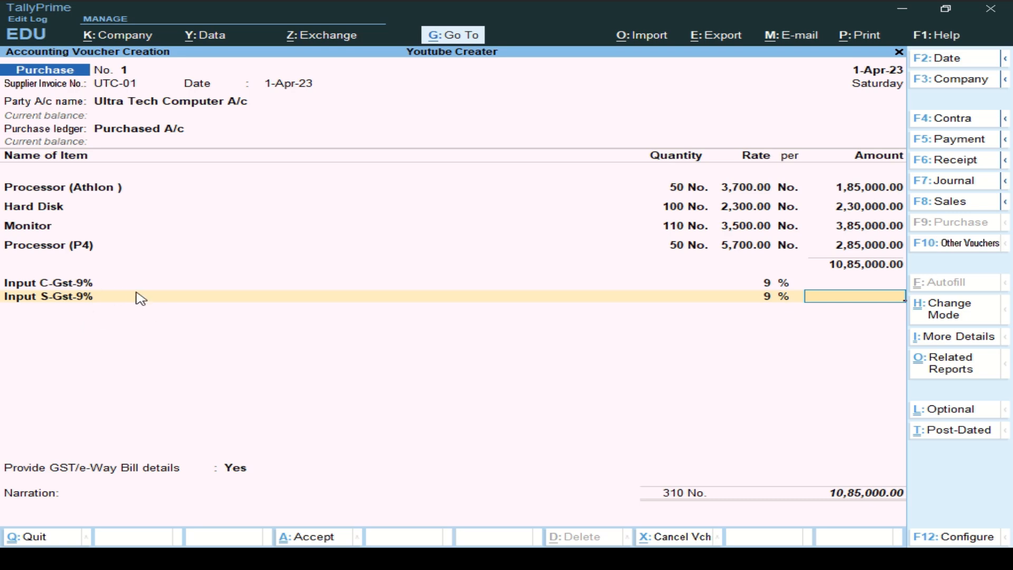
mouse_move(399, 11)
click(376, 38)
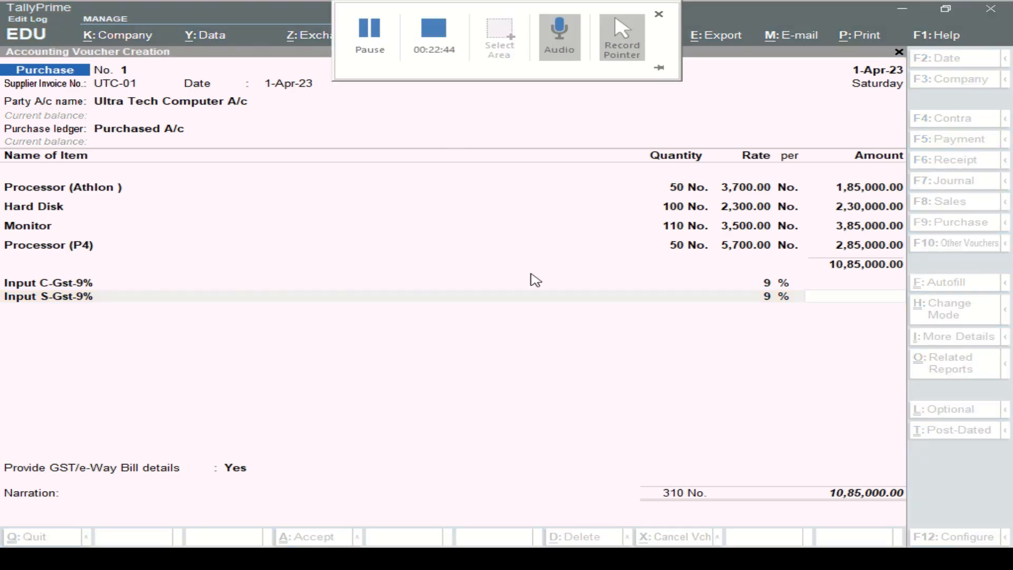
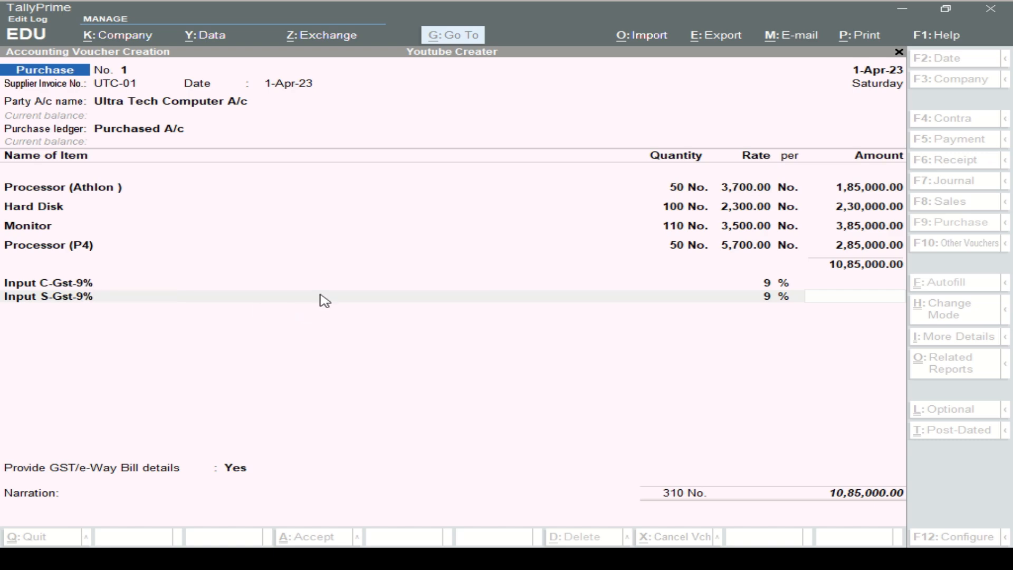
click(855, 302)
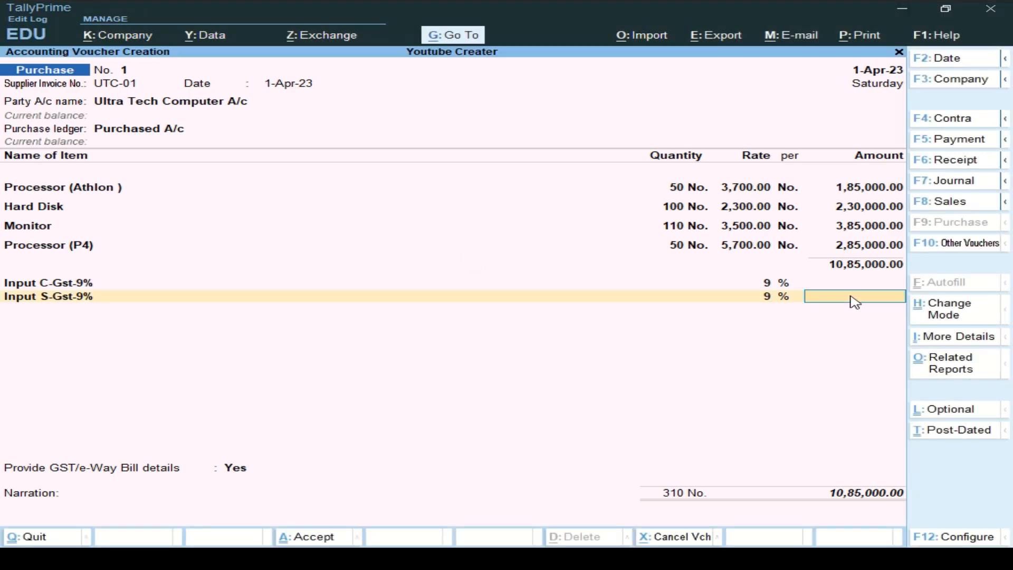
Step: Open the company's GST details from the company features and enter its GSTIN/UIN, leaving the state Not Applicable
key(F11)
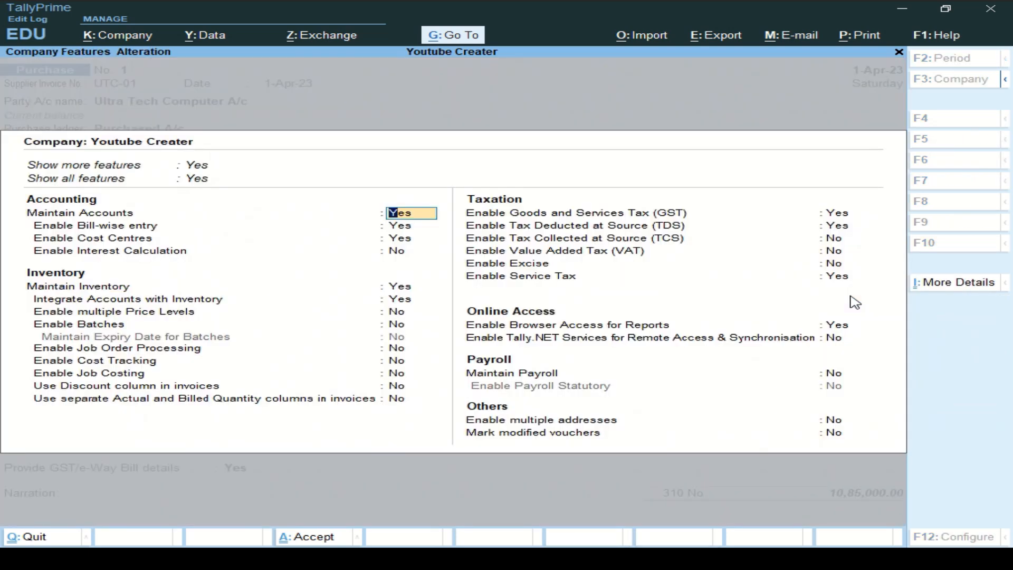
click(839, 219)
key(Return)
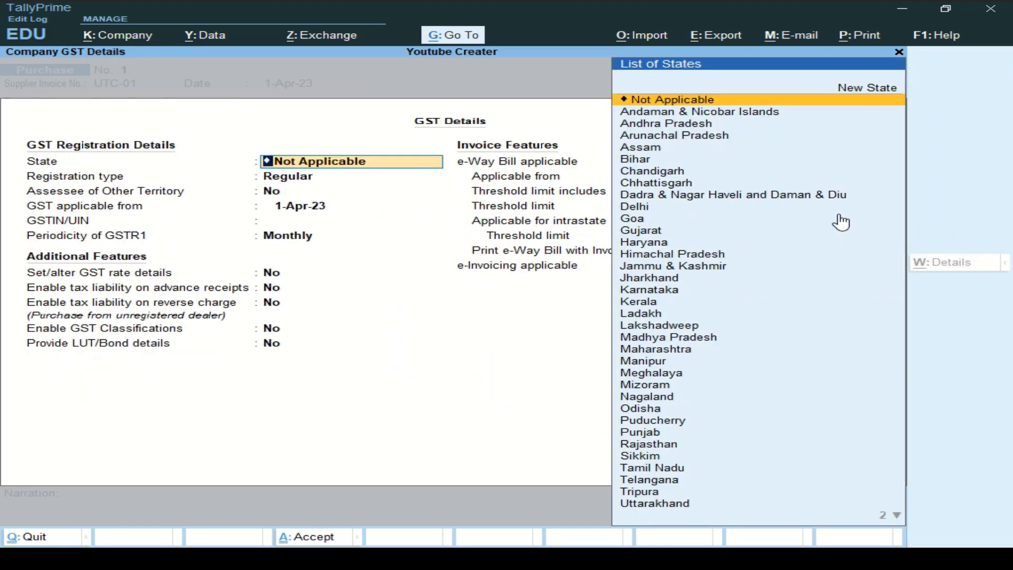
key(Return)
key(Return)
key(Return)
key(Return)
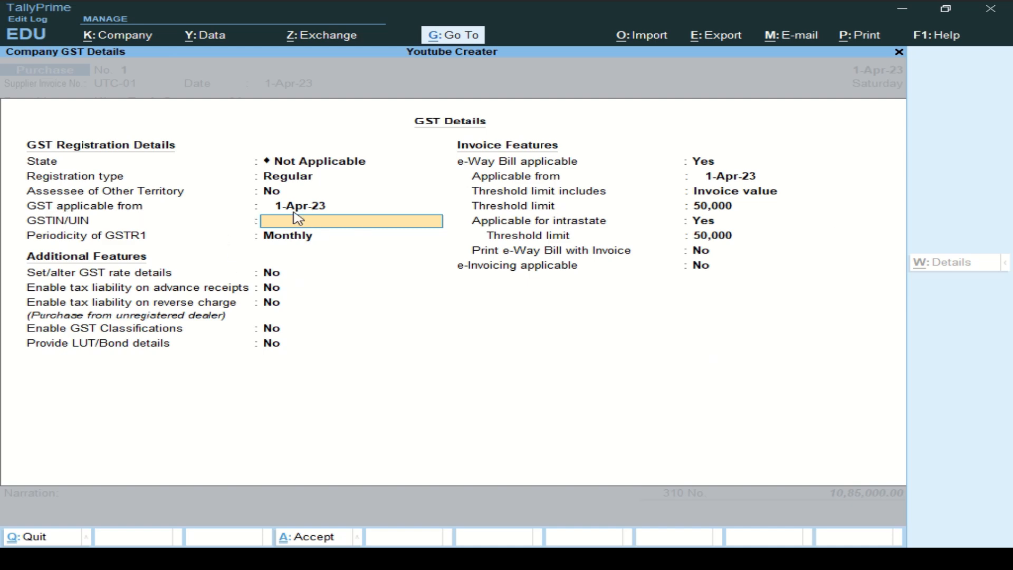
text(07AAAAA1234A1Z7)
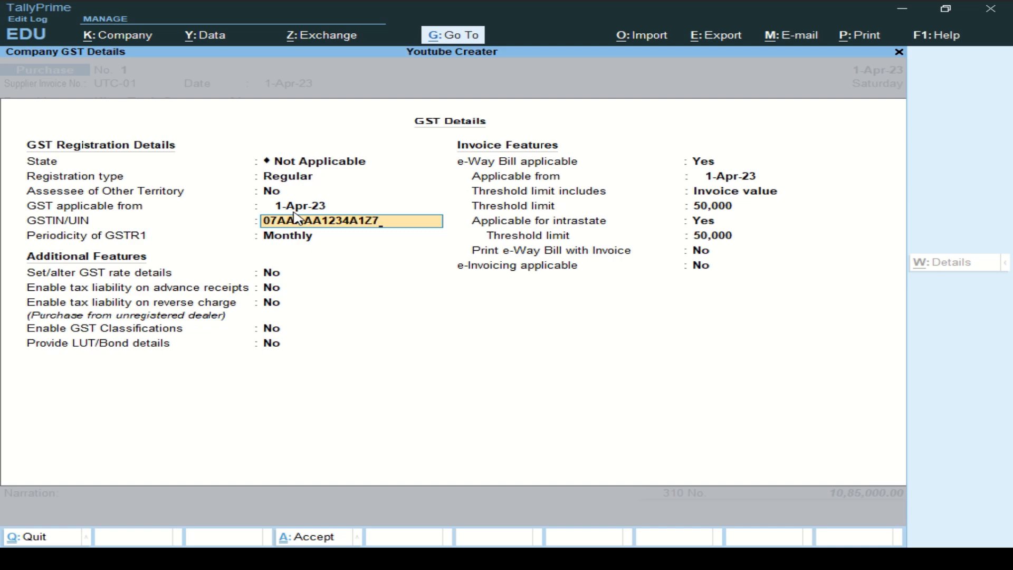
key(Return)
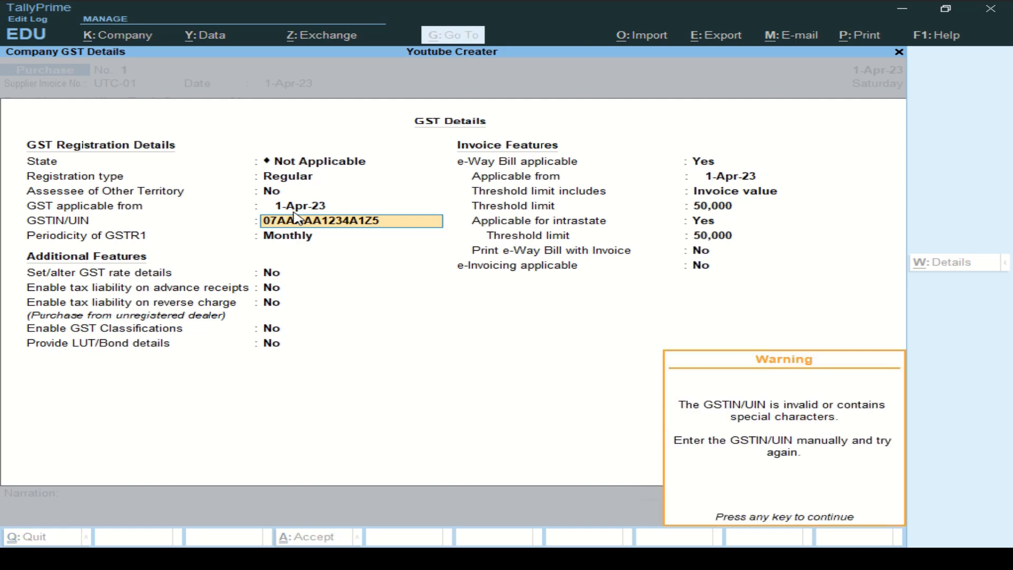
key(Return)
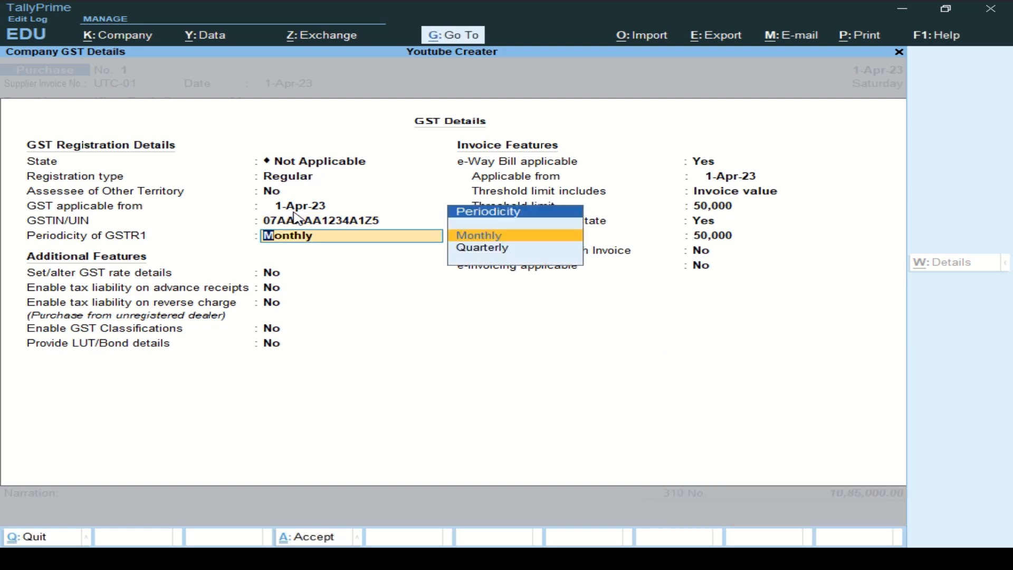
Step: Keep the remaining GST and e-Way Bill settings, then save the GST details and the company features
key(Return)
key(Return)
key(Return)
key(Return)
key(Return)
key(Return)
key(Return)
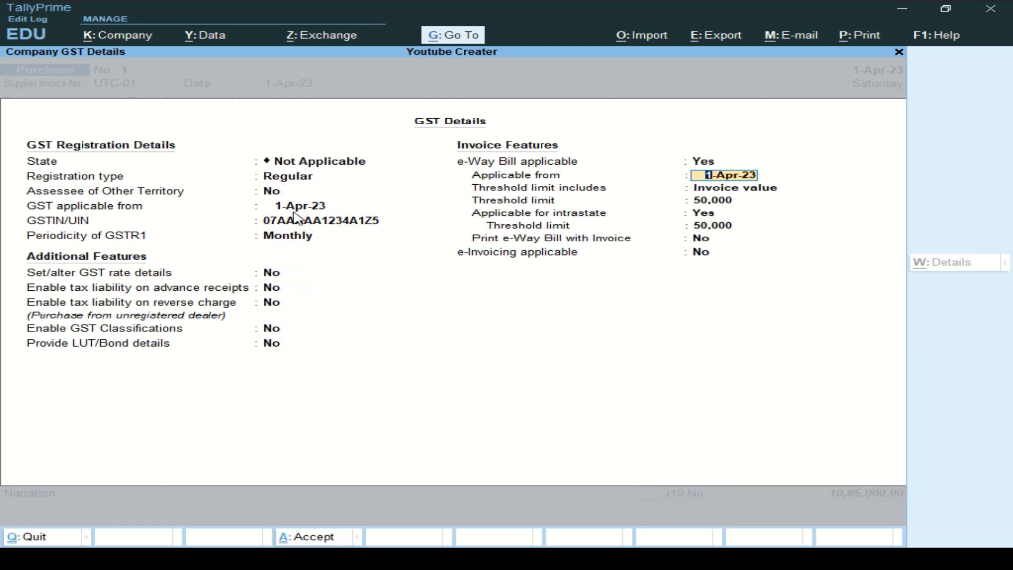
key(ctrl+a)
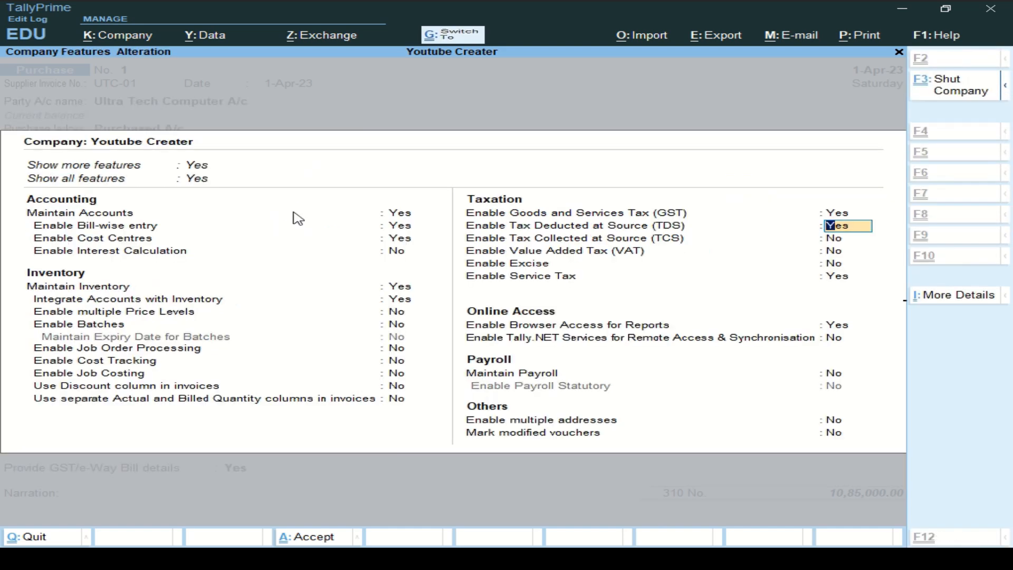
key(ctrl+a)
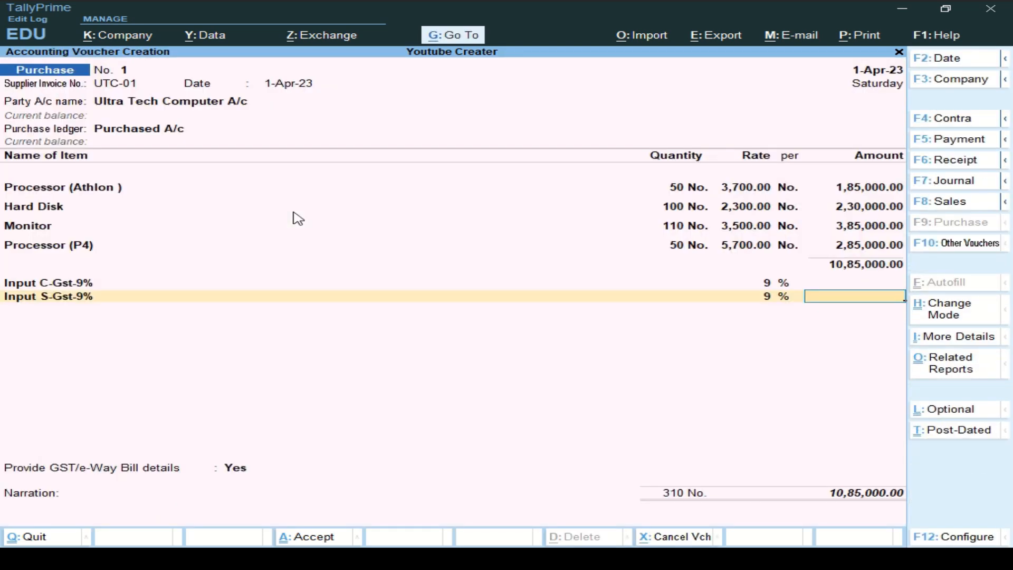
Step: Open the voucher's Purchased A/c ledger for alteration, keeping it under Purchase Accounts with ledger type Not Applicable and GST Applicable
click(159, 135)
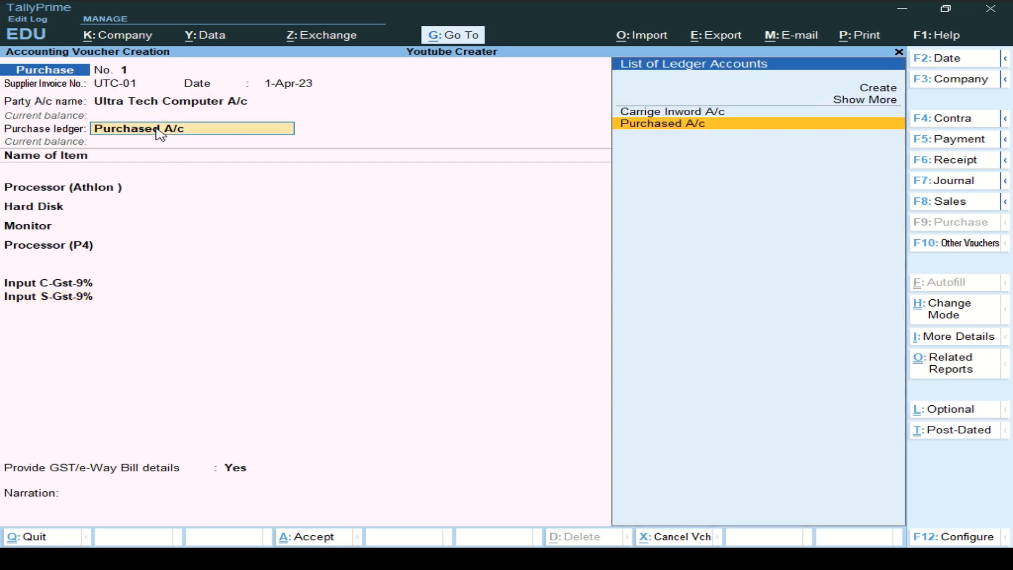
key(ctrl)
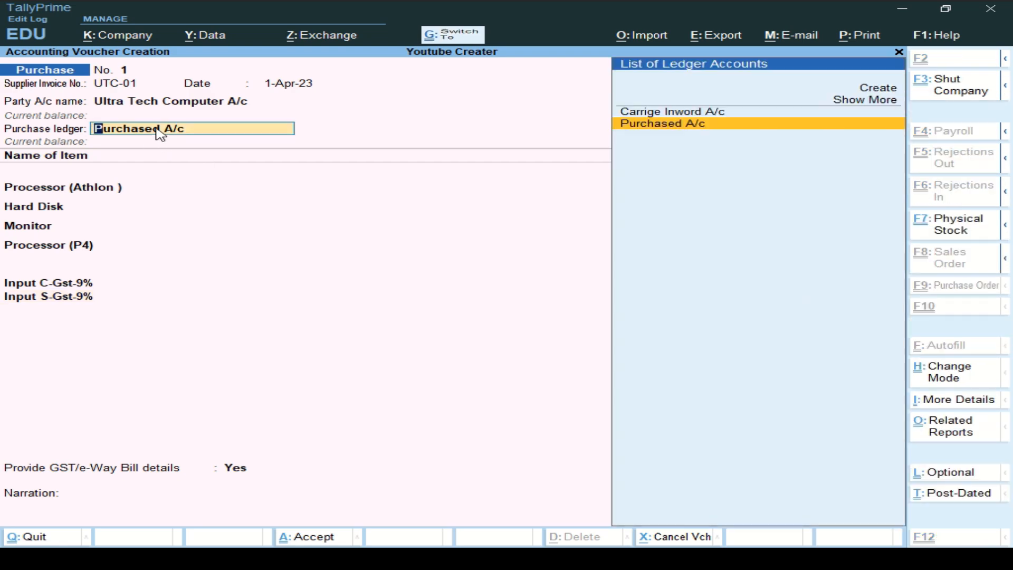
key(ctrl+Return)
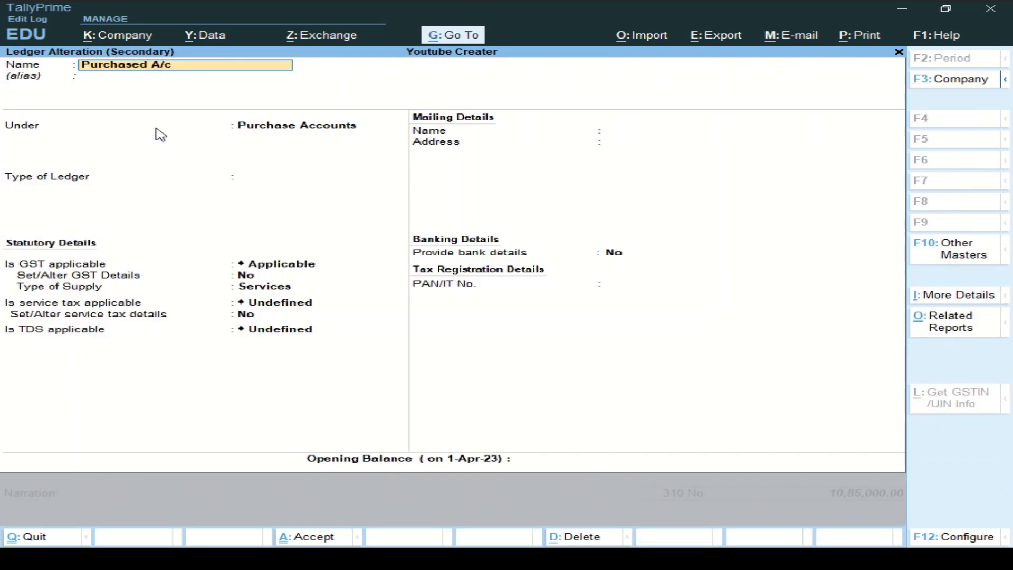
key(Return)
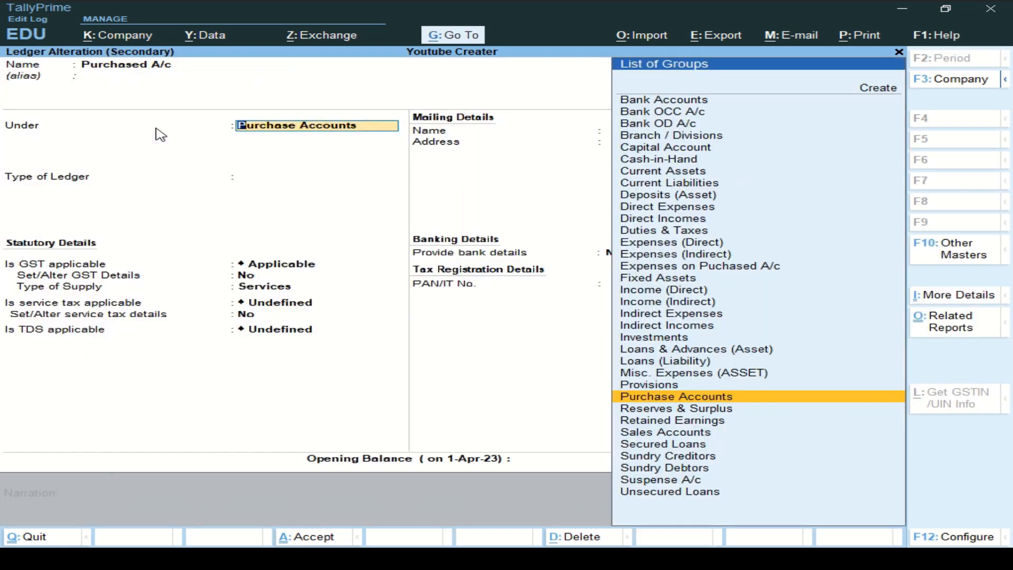
key(Return)
key(Return)
key(Return)
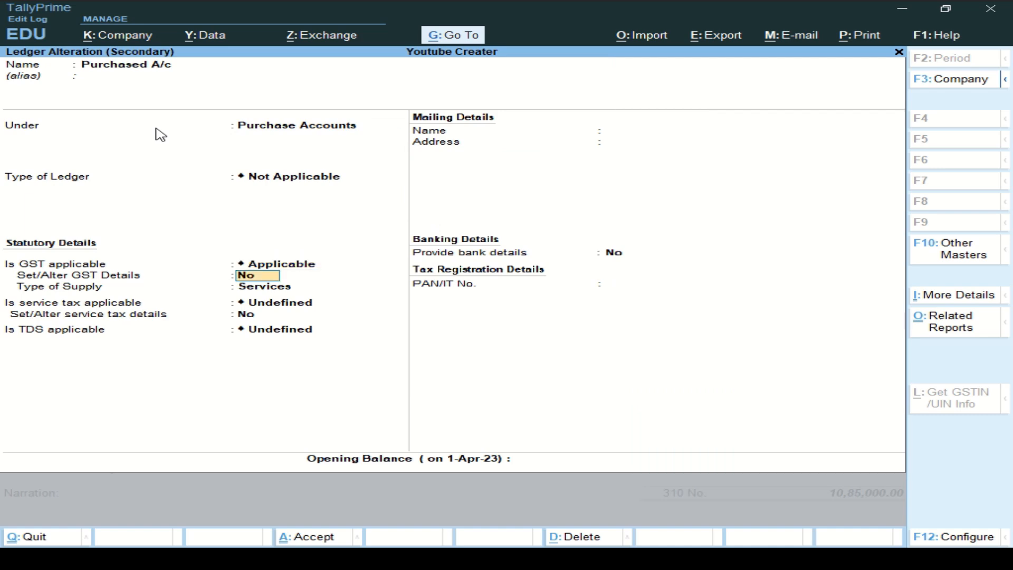
Step: Set the Purchased A/c ledger's GST details to nature of transaction Purchase Taxable, with taxability Taxable, integrated tax 18% and cess 0%
text(y)
key(Return)
key(Down)
key(Down)
key(Down)
key(Down)
key(Down)
key(Down)
key(Down)
key(Down)
key(Down)
key(Down)
key(Down)
key(Down)
key(Down)
key(Down)
key(Down)
key(Down)
key(Down)
key(Down)
key(Down)
key(Down)
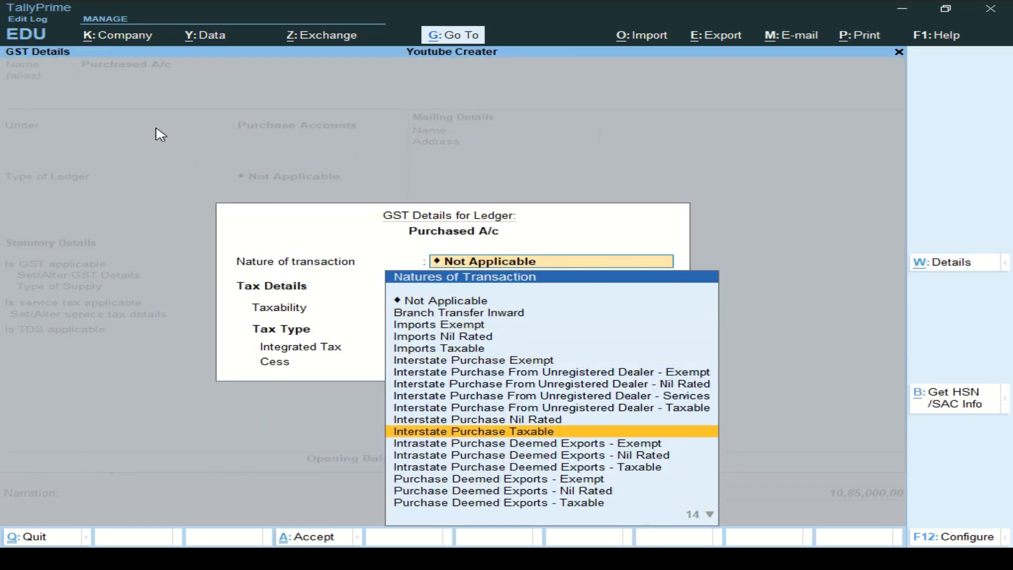
key(Down)
key(Down)
key(Down)
key(Down)
key(Down)
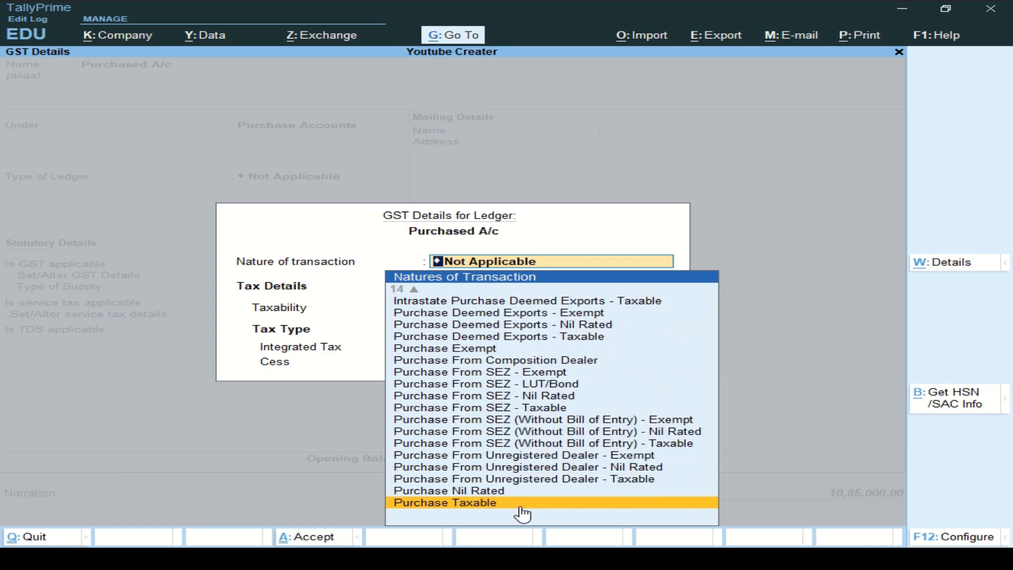
key(Return)
text(18)
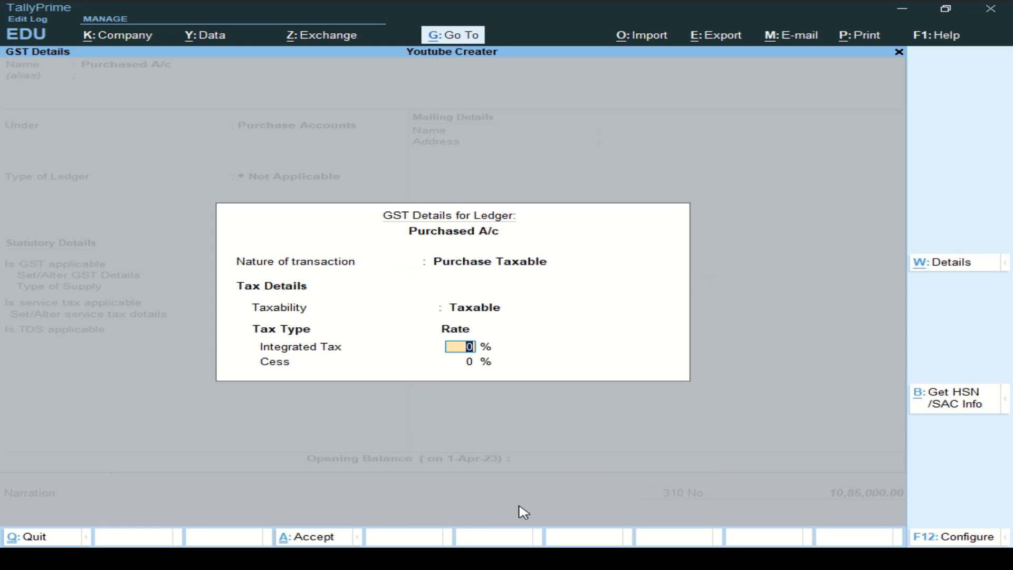
key(Return)
key(Return)
Step: Keep the type of supply as Services and the remaining statutory settings, then save the Purchased A/c ledger
key(Return)
key(Return)
key(Return)
key(Return)
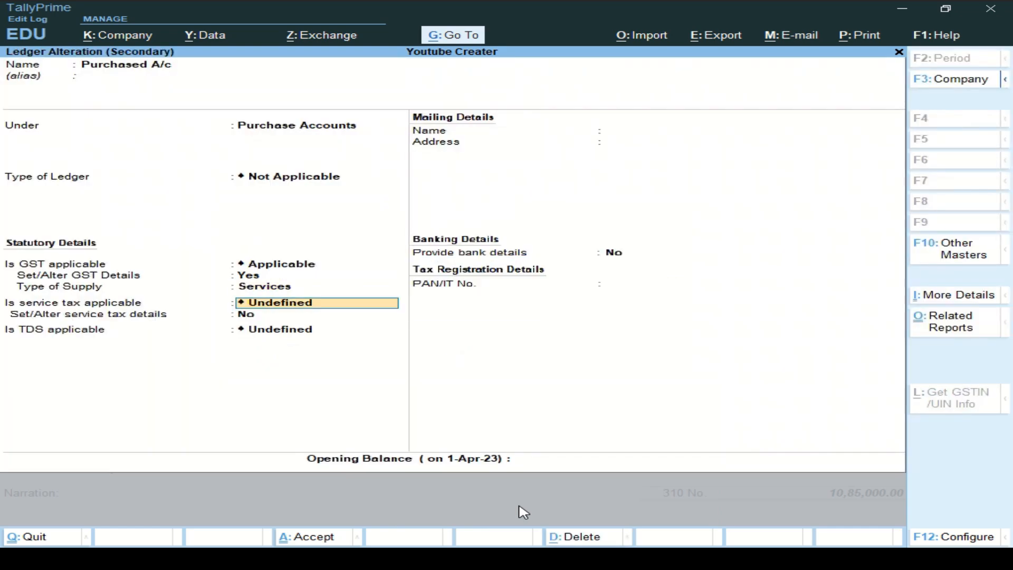
key(Return)
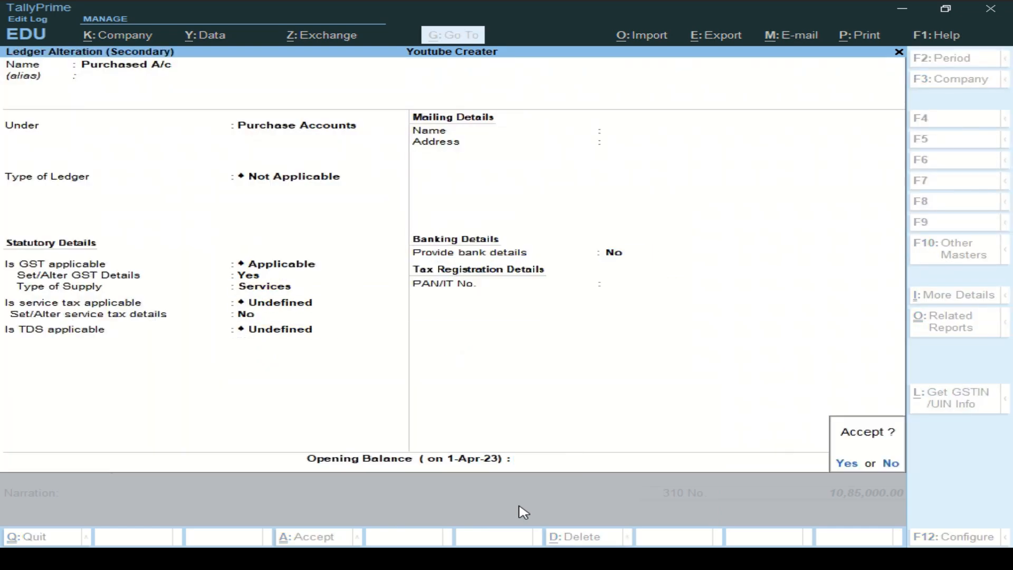
key(Return)
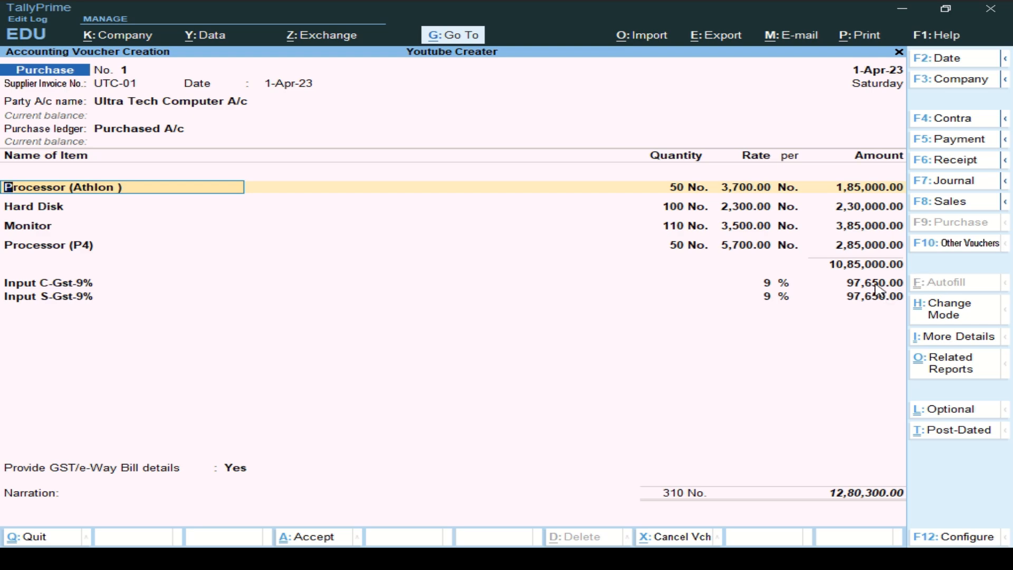
Step: Go through the voucher keeping its four item lines and both input GST ledgers, up to the next empty ledger line
key(Return)
key(Return)
key(Return)
key(Return)
key(Return)
key(Return)
key(Return)
key(Return)
key(Return)
key(Return)
key(Return)
key(Return)
key(Return)
key(Return)
key(Return)
key(Return)
key(Return)
key(Return)
key(Return)
key(Return)
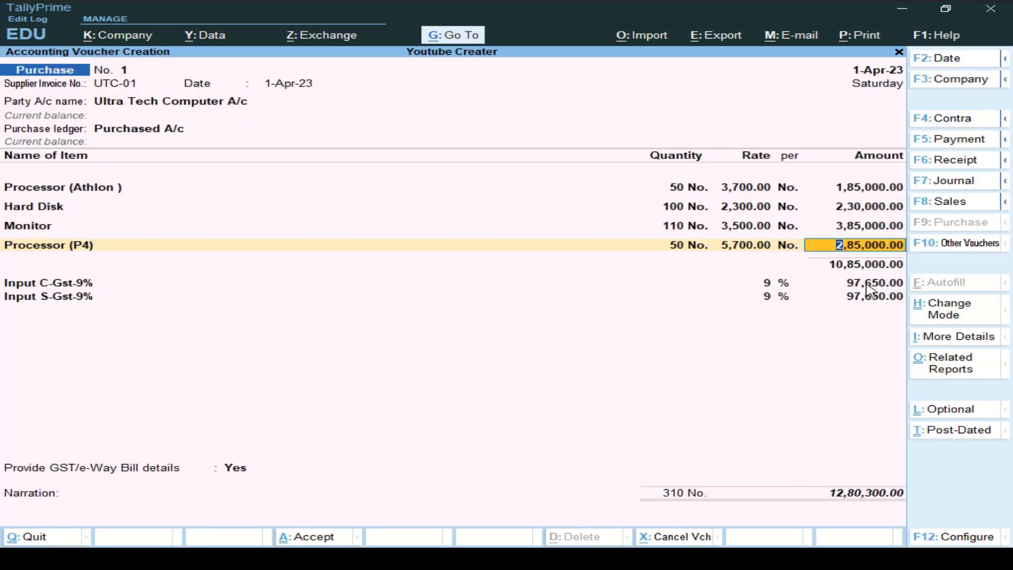
key(Return)
key(Return)
key(Return)
key(Return)
key(Return)
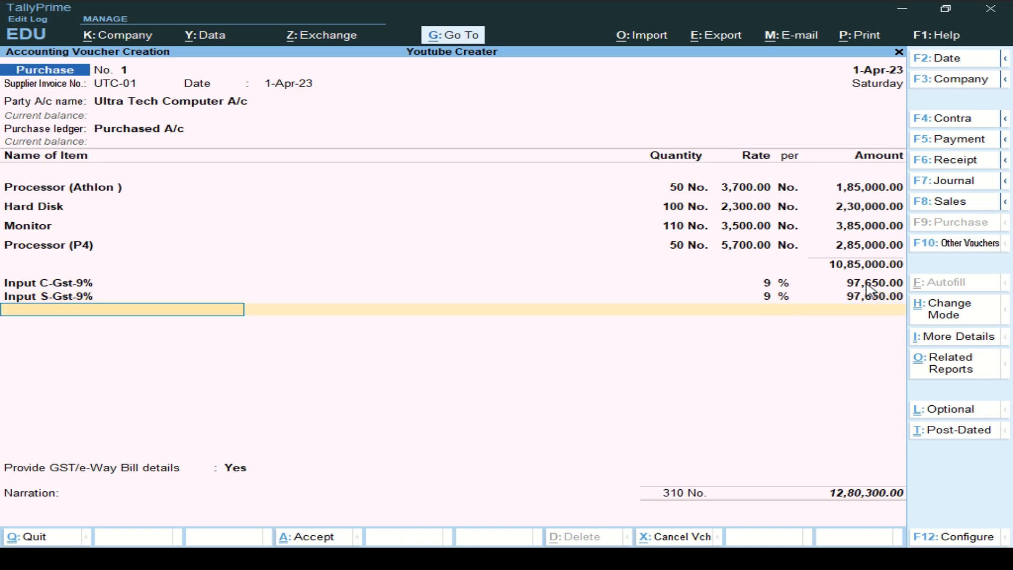
Step: Look up transaction 07's carriage inward expense in the tally book PDF and add Carrige Inword A/c for 400 to the voucher
key(alt+Tab)
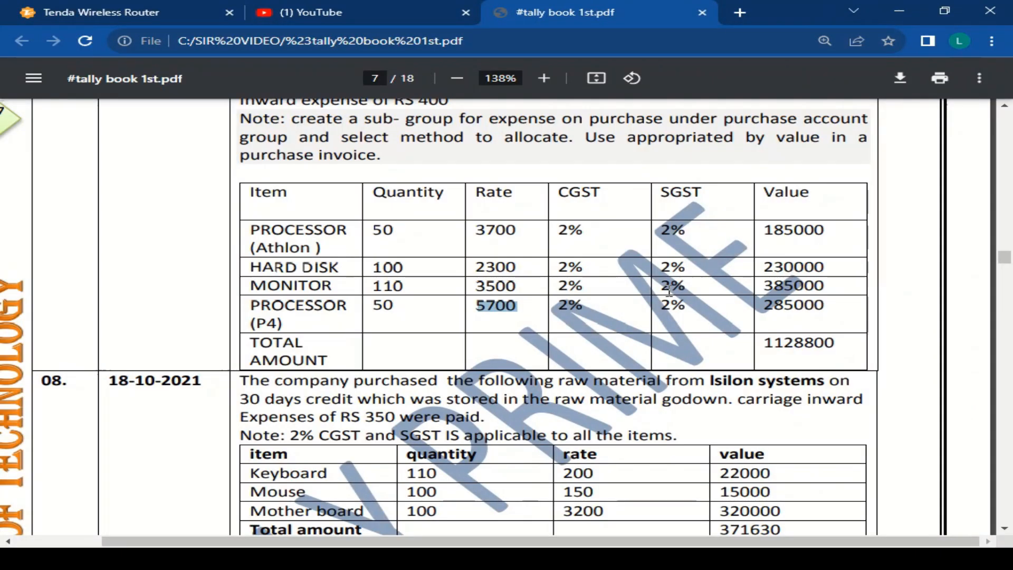
scroll(658, 227, up, 1)
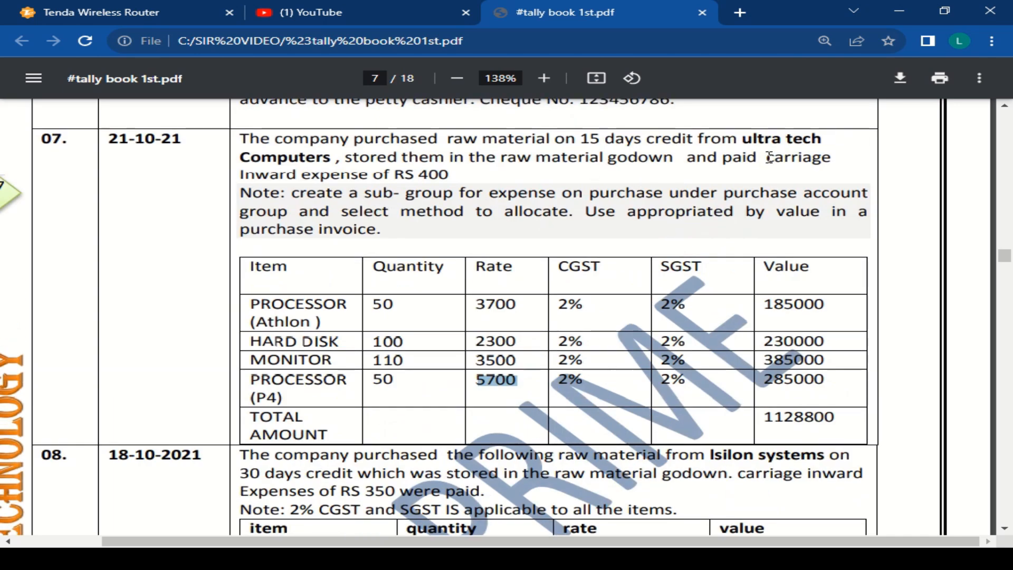
drag(766, 157, 452, 182)
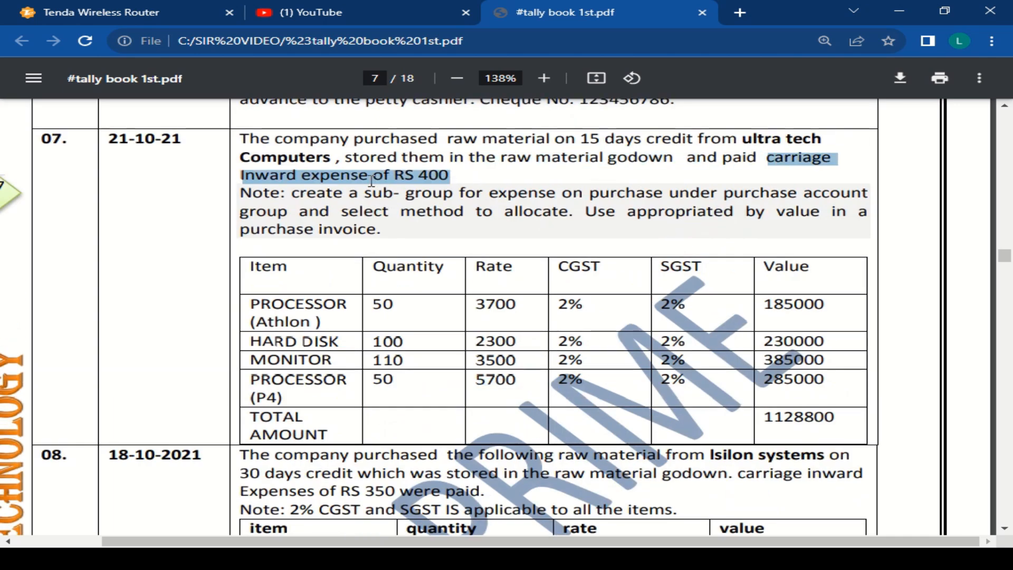
key(alt+Tab)
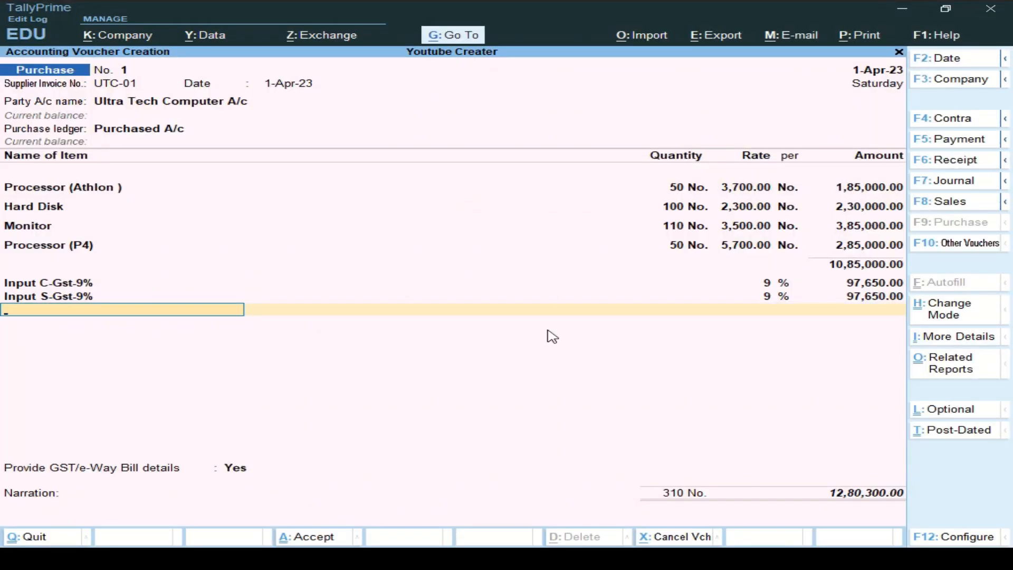
text(Ca)
key(Return)
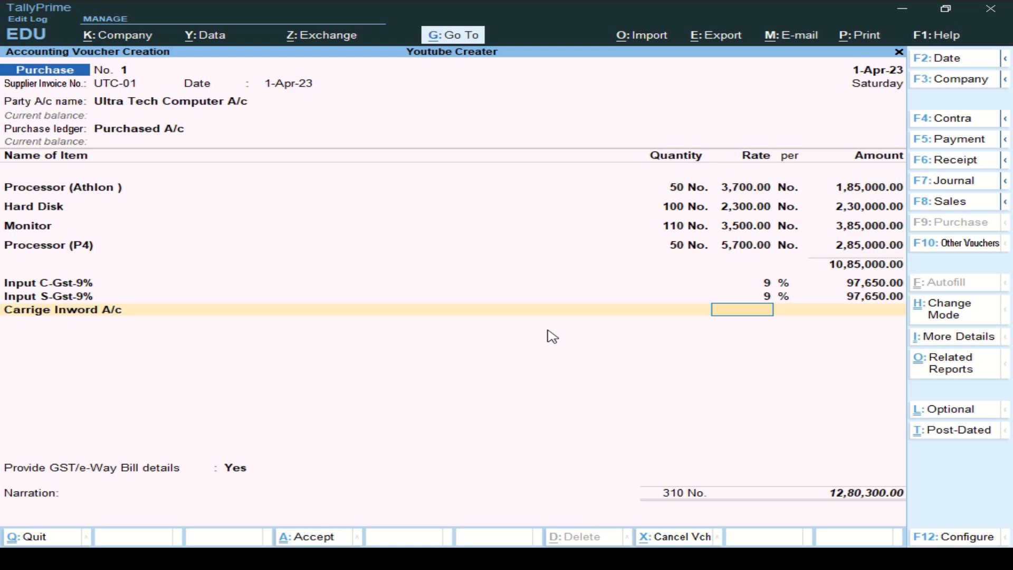
key(Return)
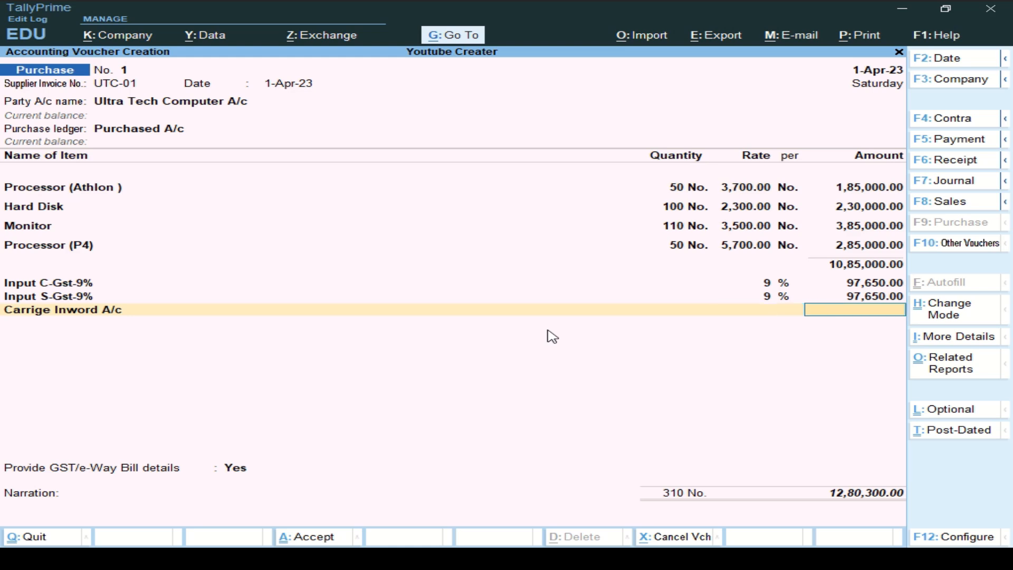
text(400)
key(Return)
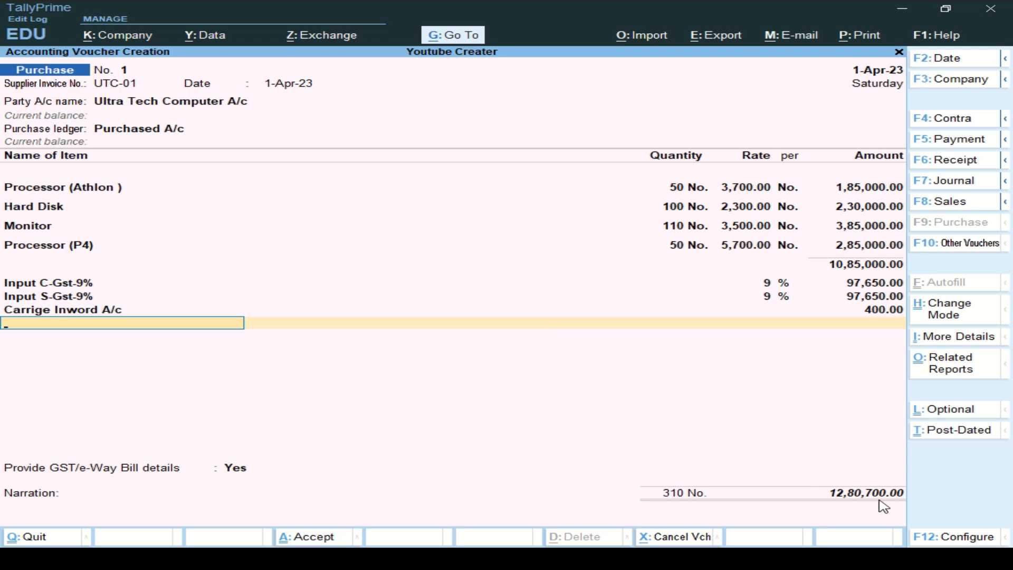
Step: Compare the voucher's total with transaction 07's total amount in the tally book PDF
key(alt+Tab)
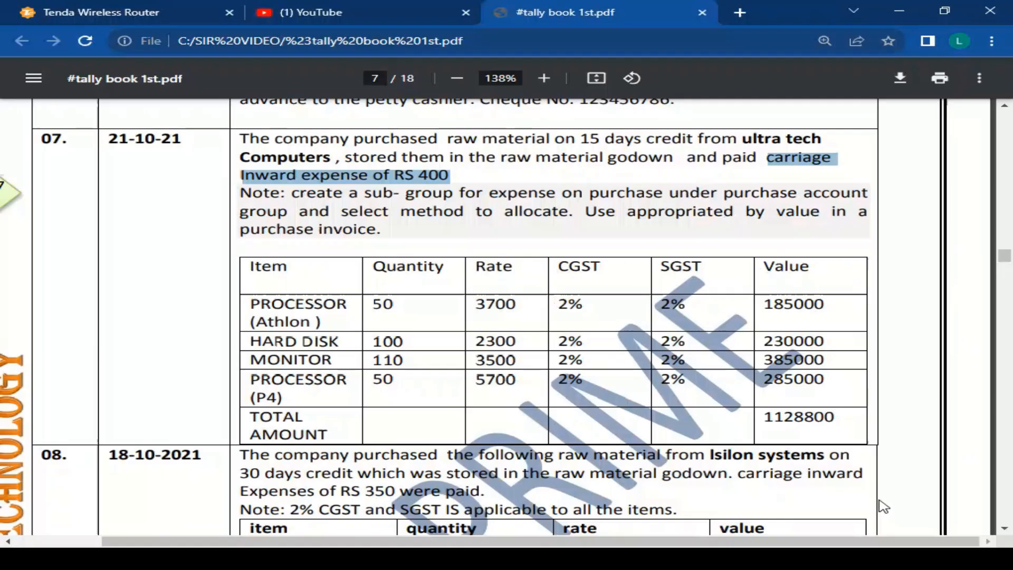
click(781, 419)
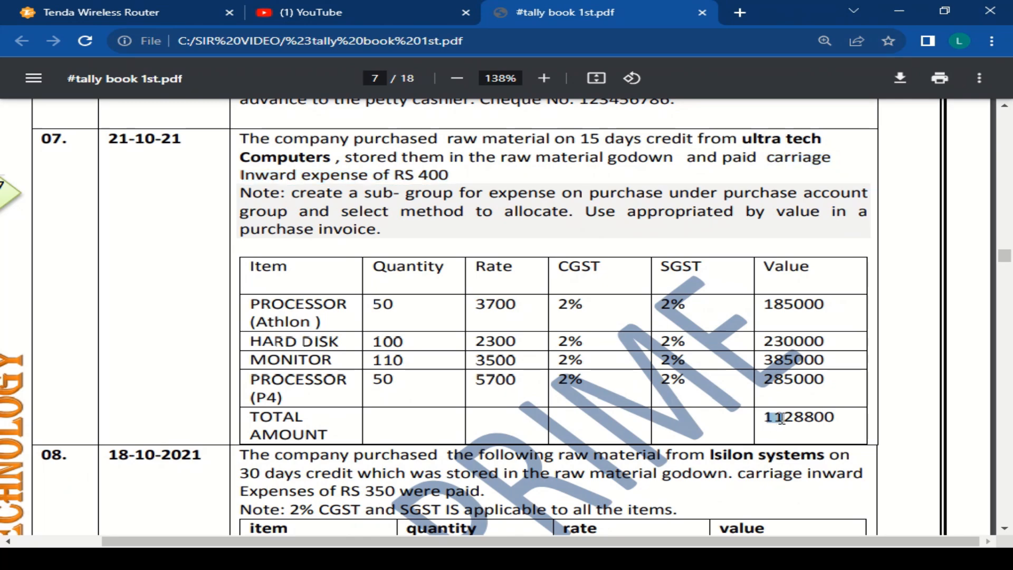
key(alt+Tab)
key(alt+Tab)
click(554, 340)
key(alt+Tab)
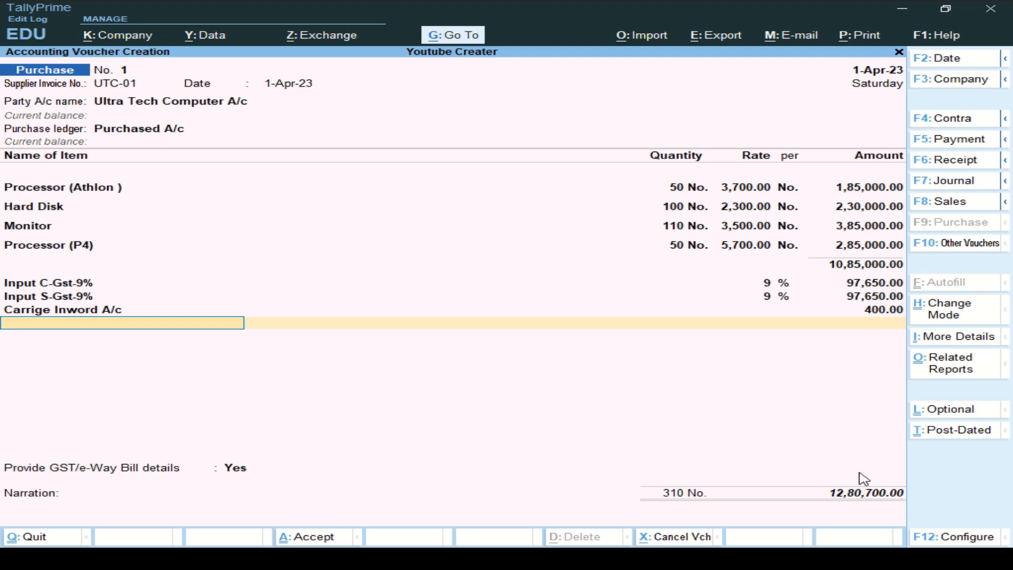
Step: Print the purchase voucher to a PDF named "ultra tech computer" in the default TallyPrime folder
key(ctrl)
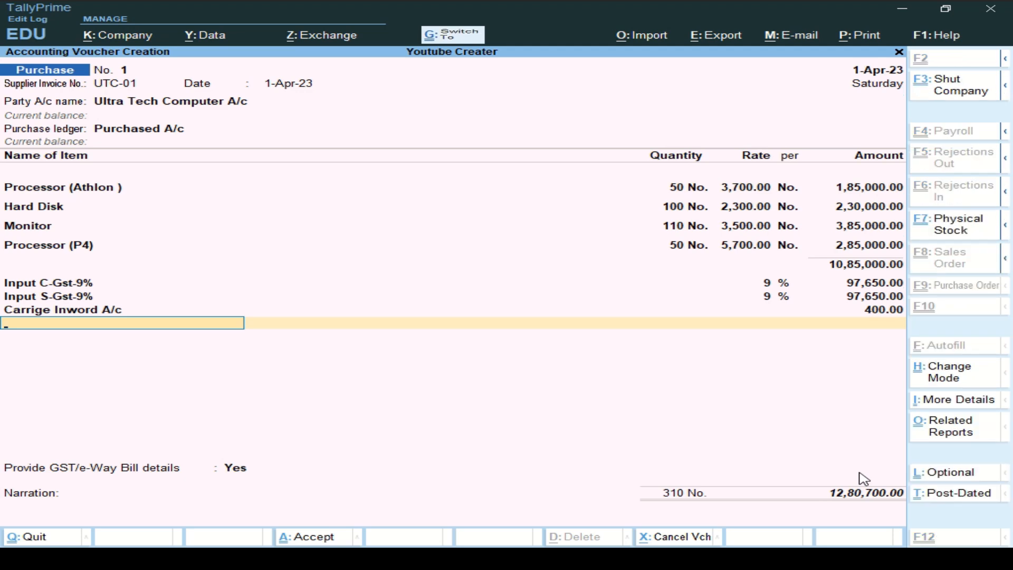
key(ctrl+p)
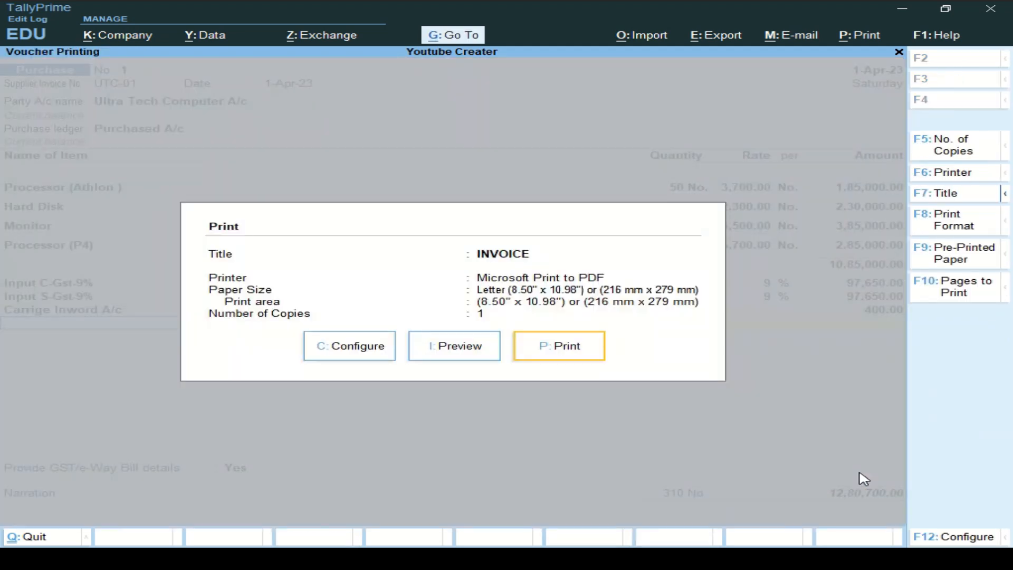
key(p)
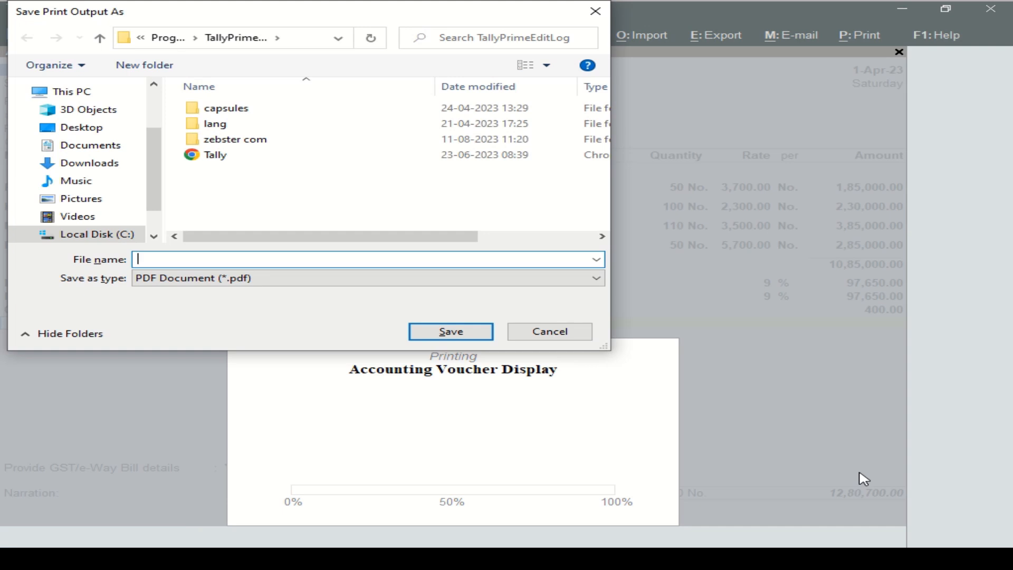
text(ultara)
key(BackSpace)
key(BackSpace)
text(ra teac)
key(BackSpace)
key(BackSpace)
text(ch computer)
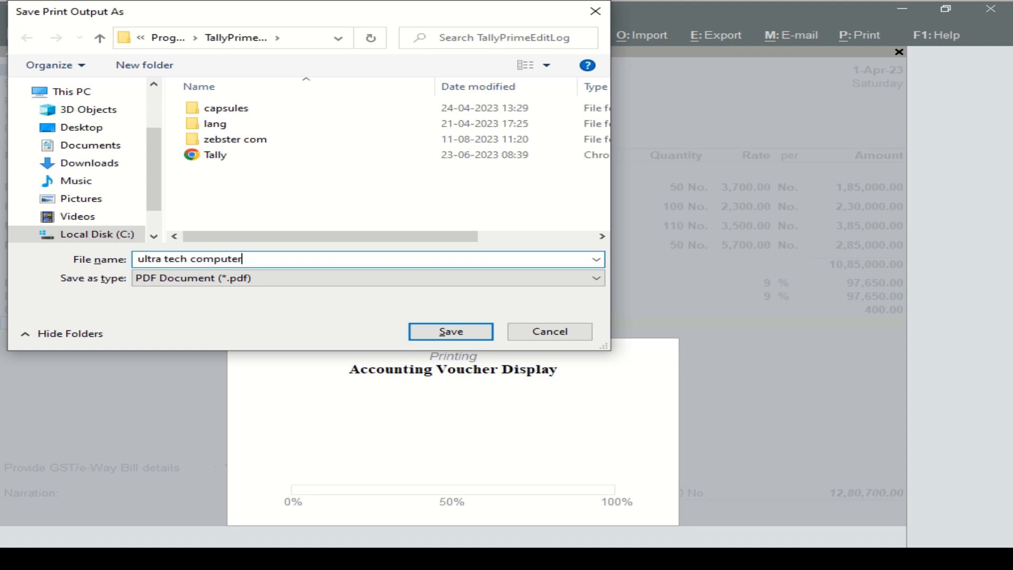
key(Return)
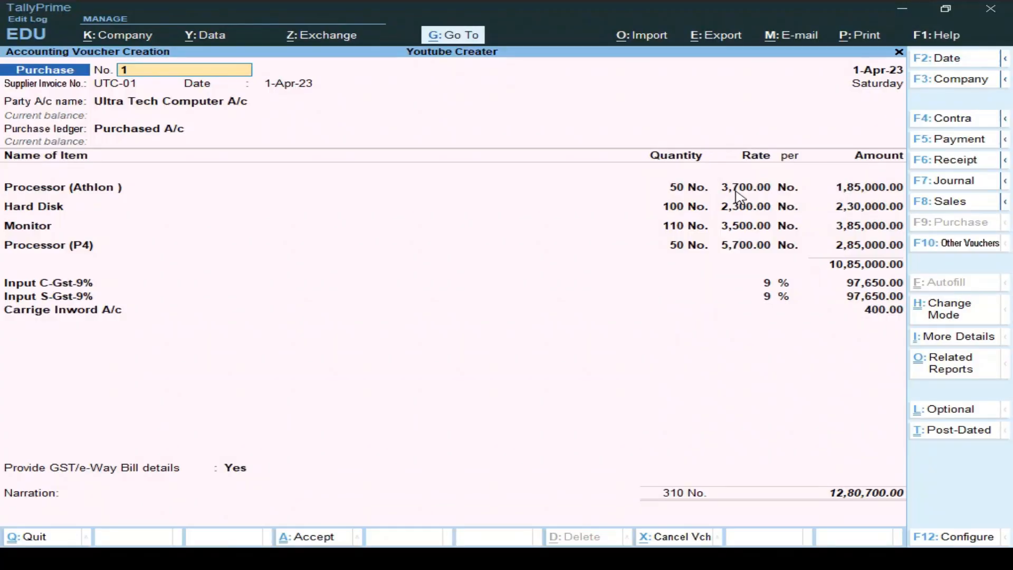
Step: Print the purchase voucher to PDF again, saving it on the Desktop as "ultra tech computer"
key(ctrl+p)
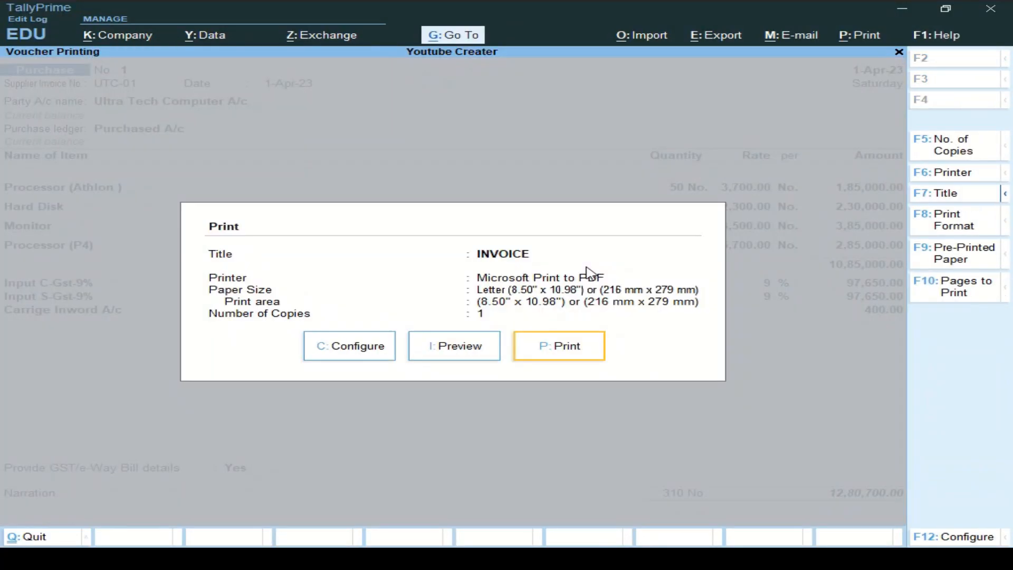
key(p)
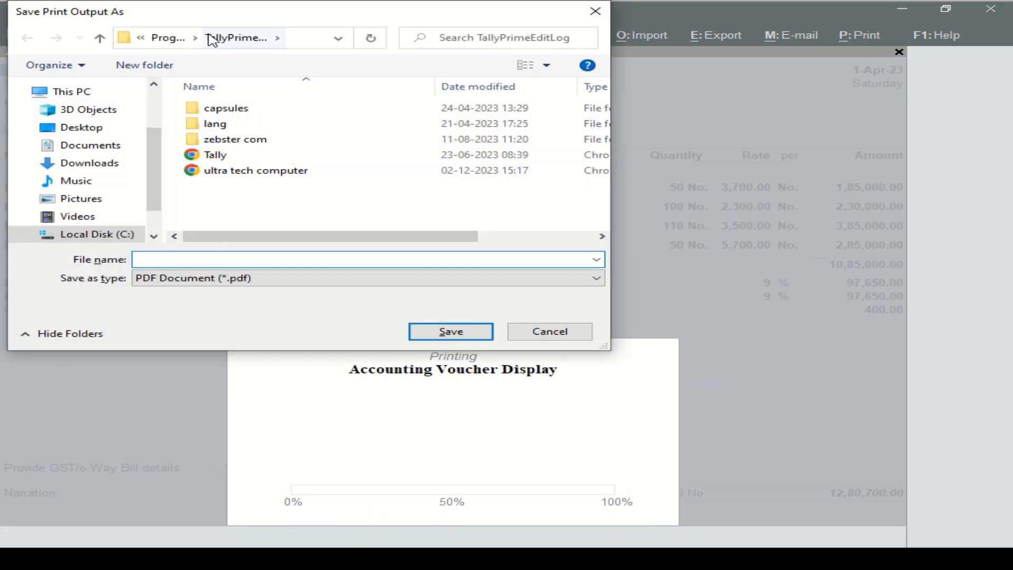
click(76, 128)
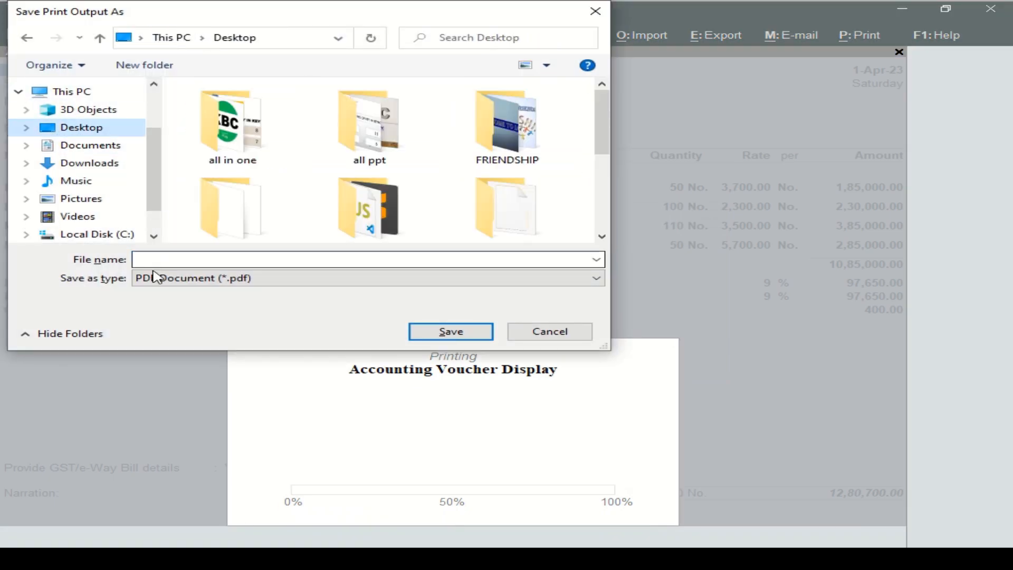
click(165, 260)
text(ul)
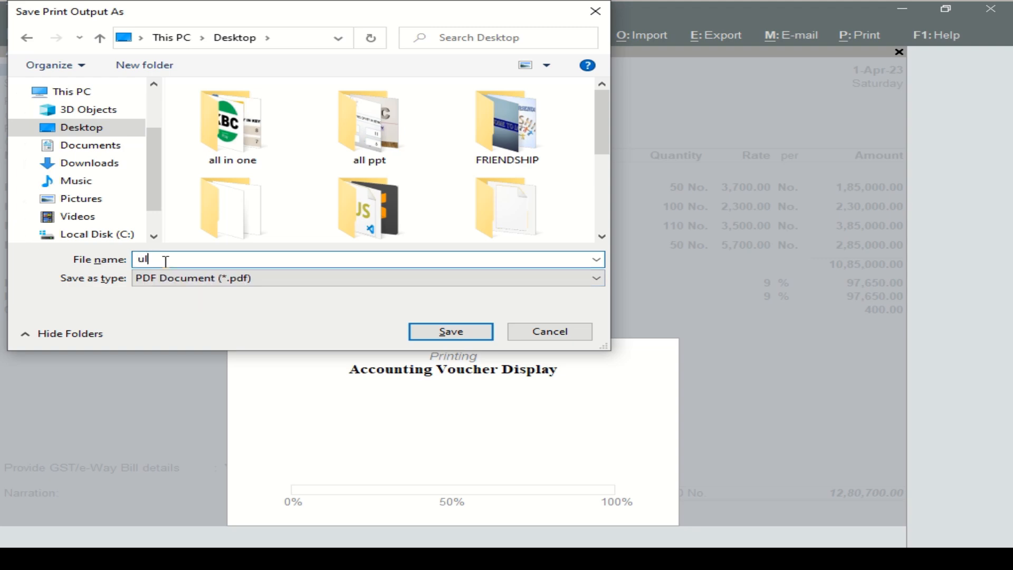
key(BackSpace)
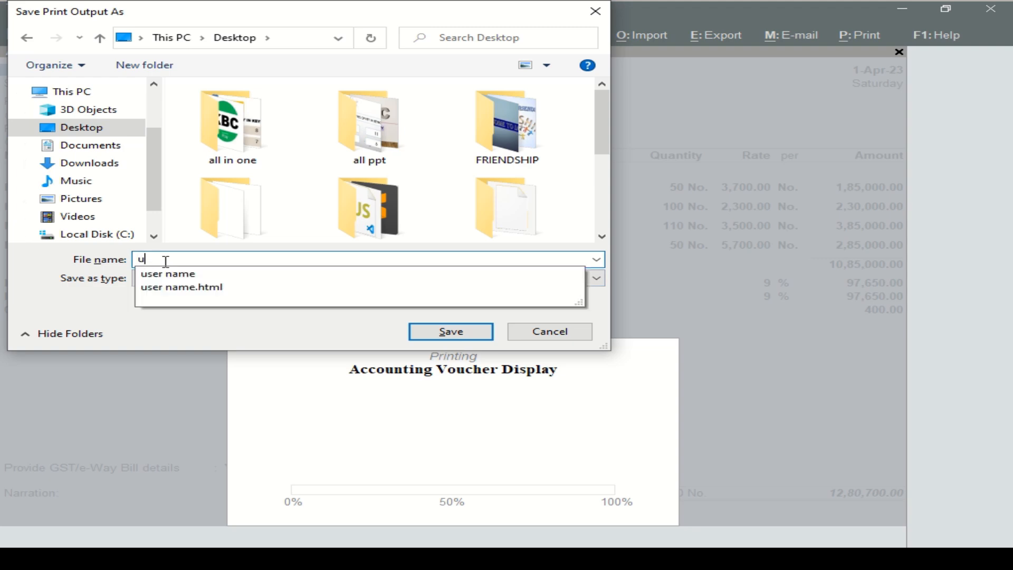
text(ltra)
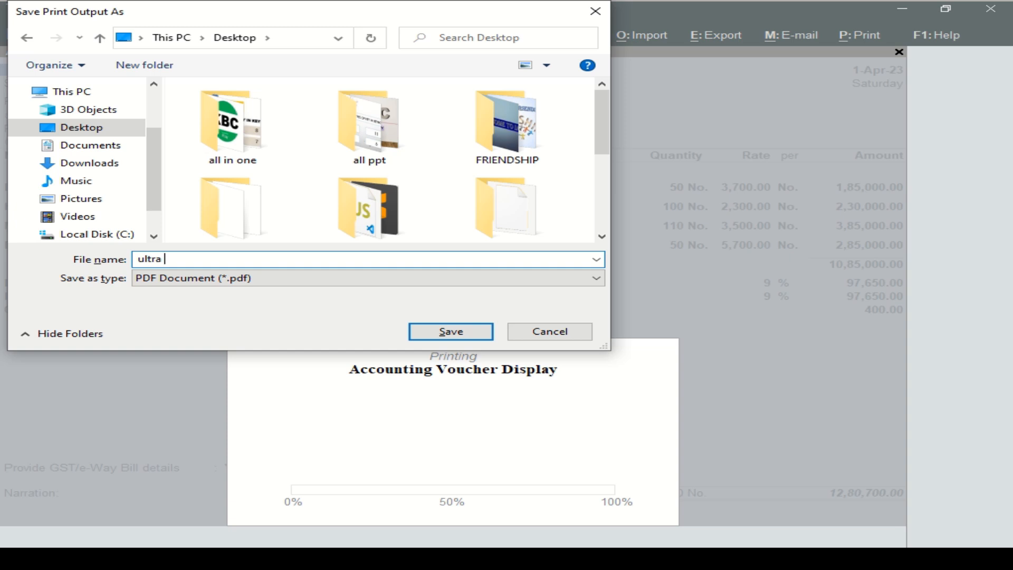
text( teach)
key(BackSpace)
key(BackSpace)
text(ch computer)
key(Return)
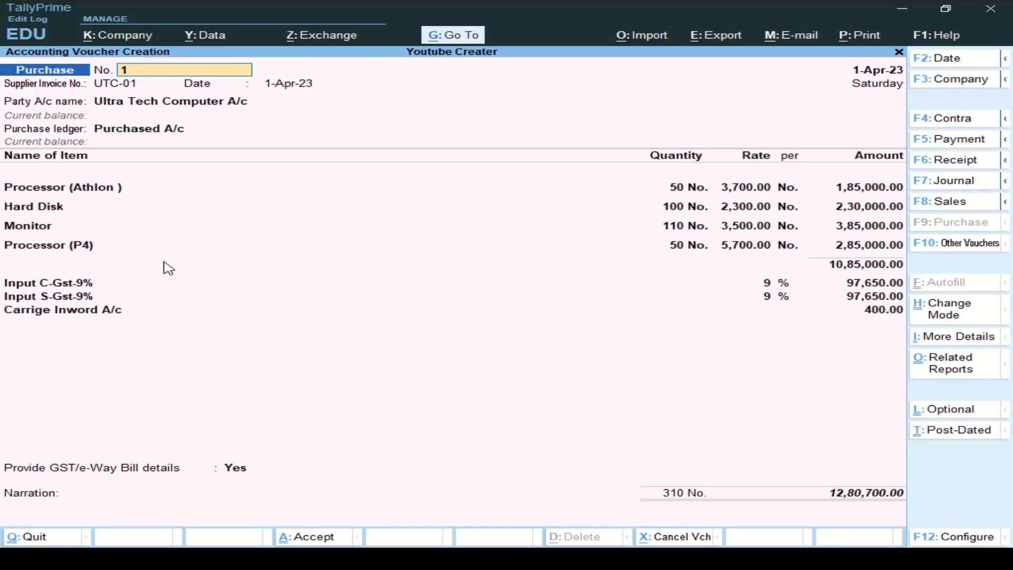
Step: Open the "ultra tech computer" PDF from the desktop to view the printed invoice
key(super+d)
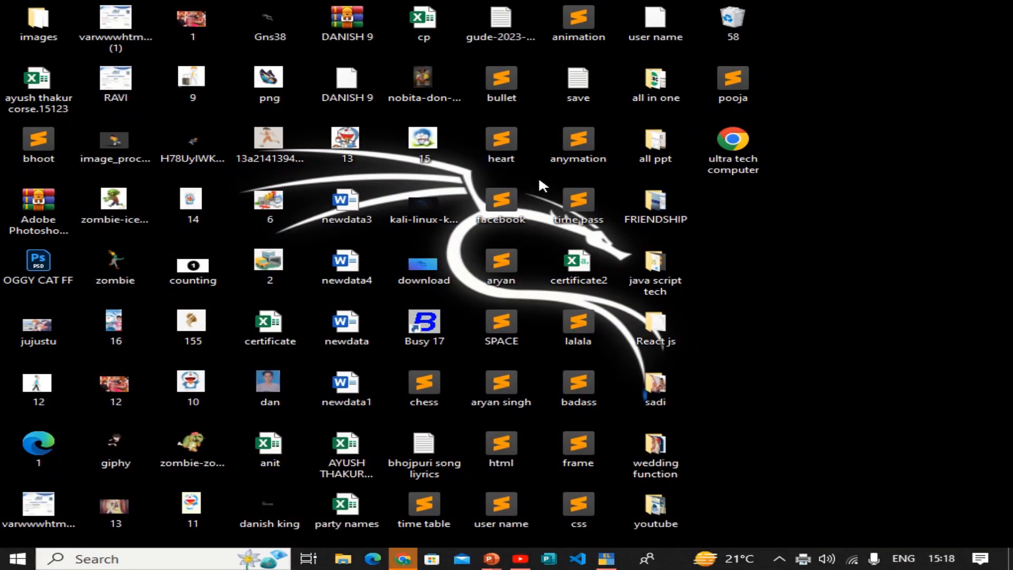
click(734, 153)
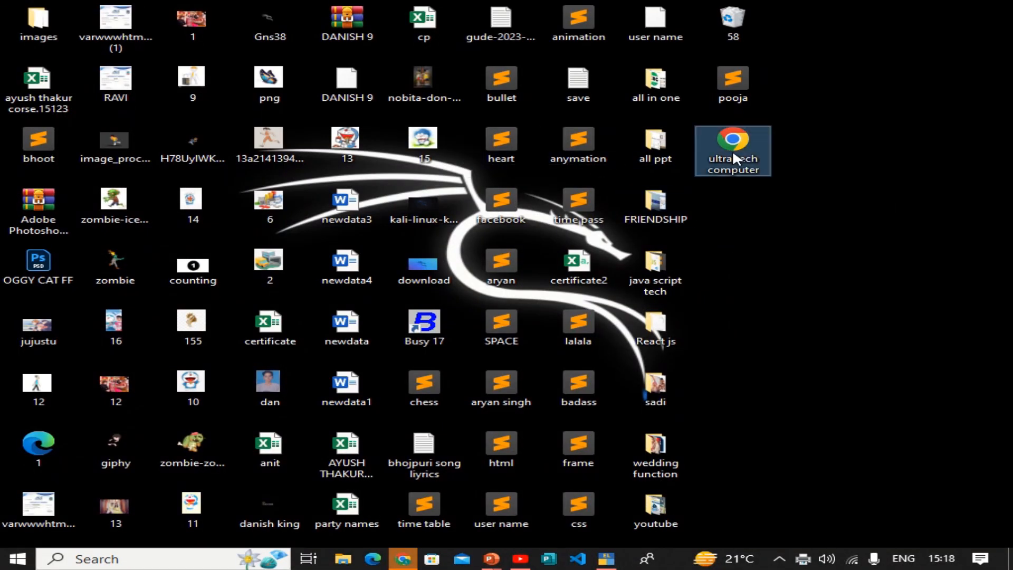
right_click(733, 154)
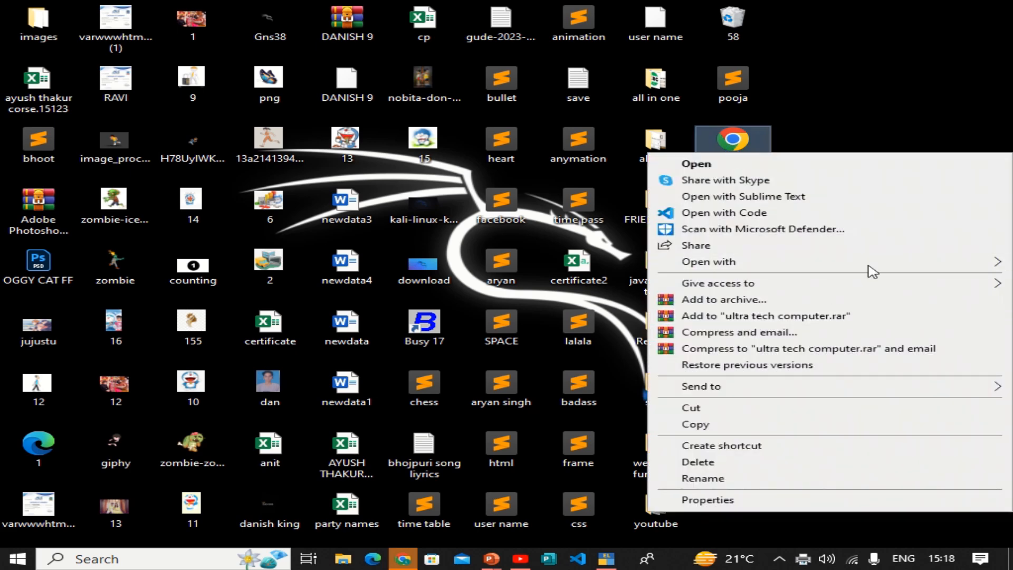
mouse_move(831, 267)
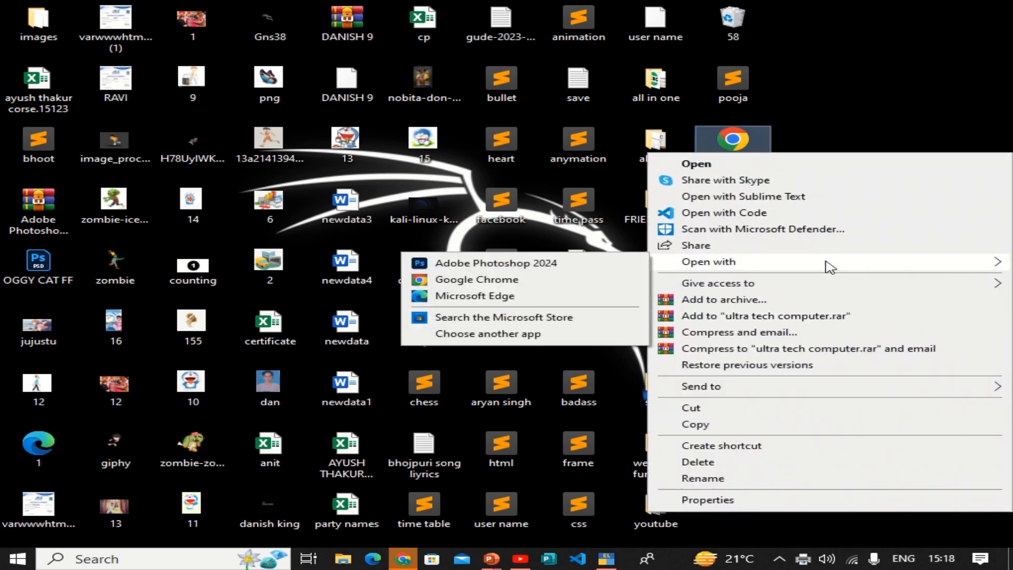
double_click(755, 134)
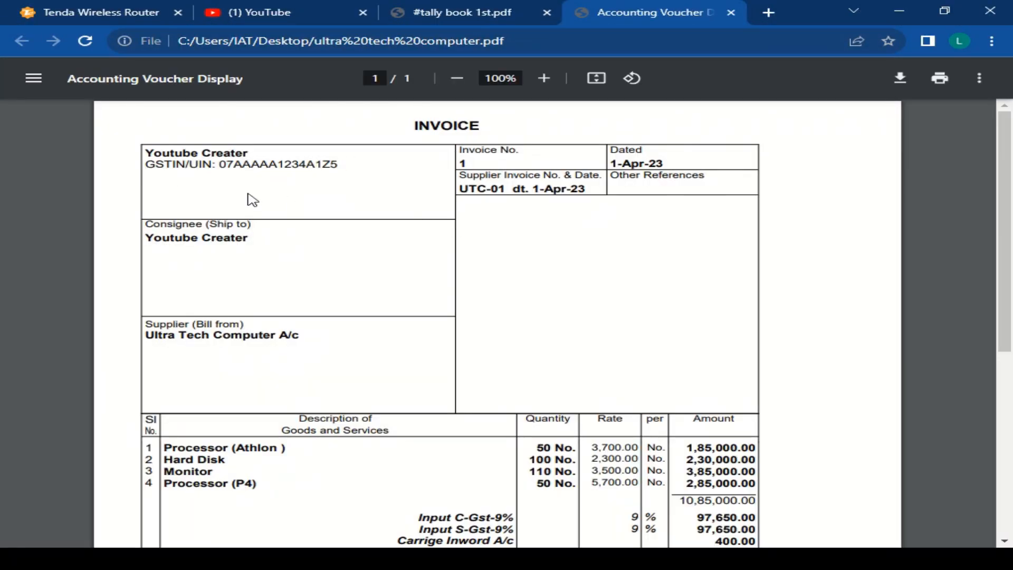
Step: Review the printed invoice's company, consignee and supplier details and its four item lines with quantities, rates and amounts
drag(148, 164, 357, 351)
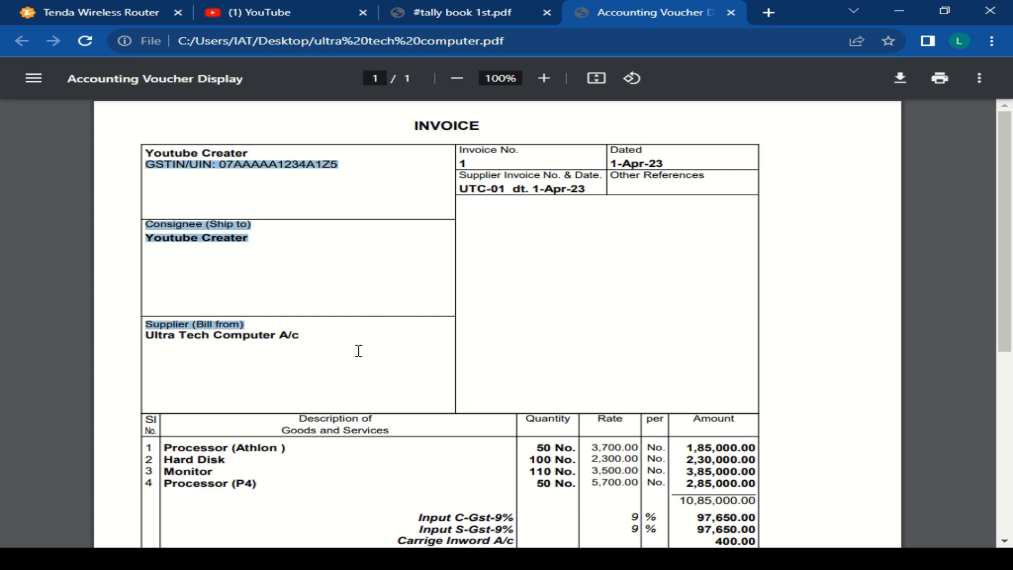
click(348, 354)
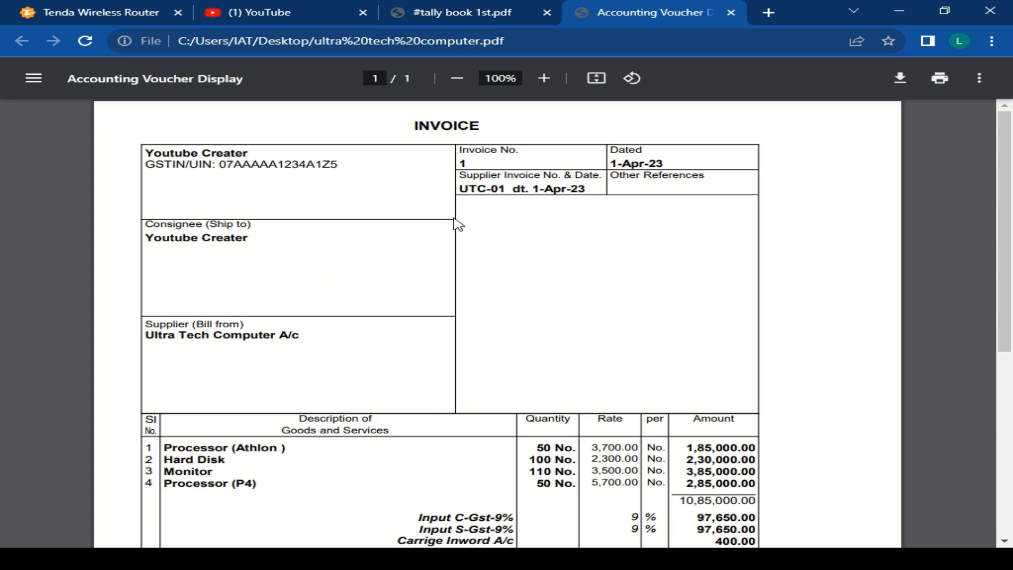
scroll(458, 224, down, 3)
scroll(538, 359, down, 3)
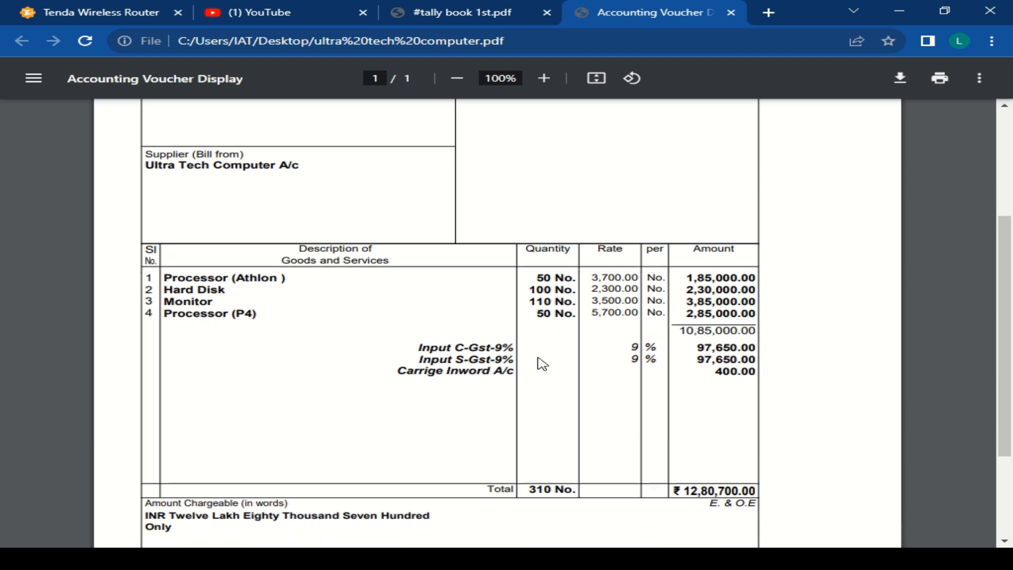
scroll(536, 370, up, 3)
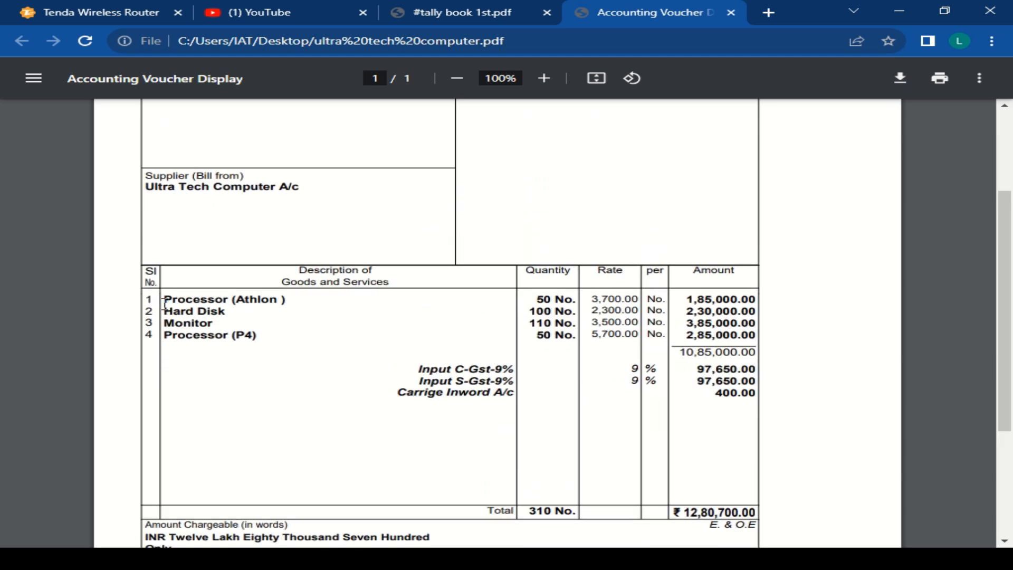
drag(163, 299, 262, 338)
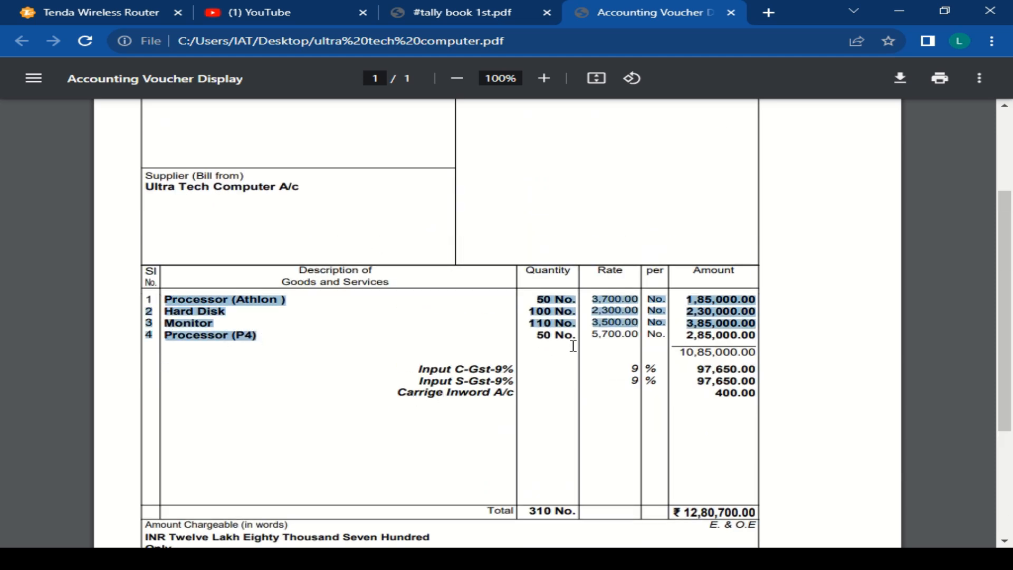
click(563, 391)
Step: Compare the invoice's total amount with the amount chargeable in words, and return to the start of the invoice
scroll(637, 384, down, 1)
scroll(637, 384, down, 3)
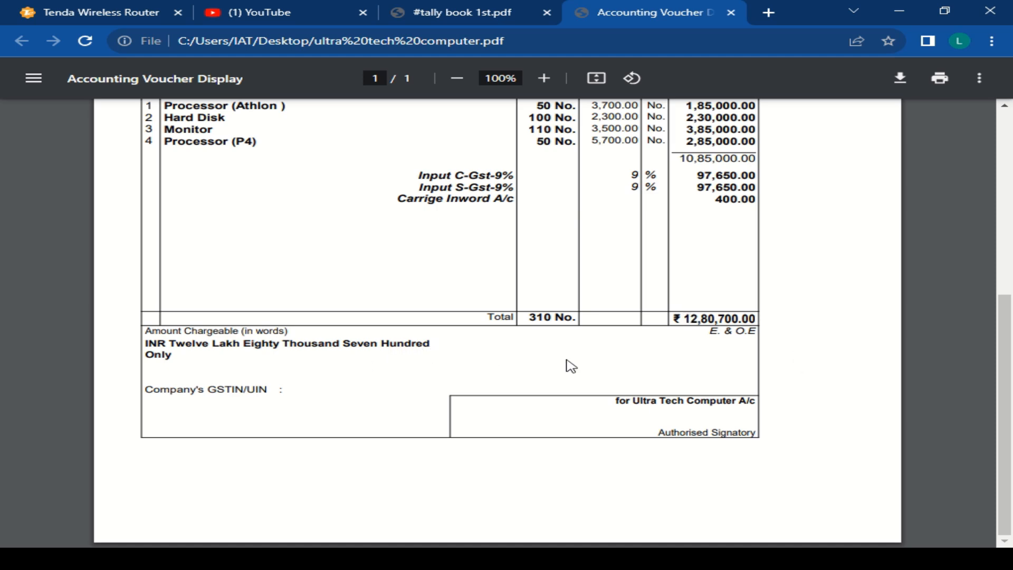
drag(432, 346, 169, 344)
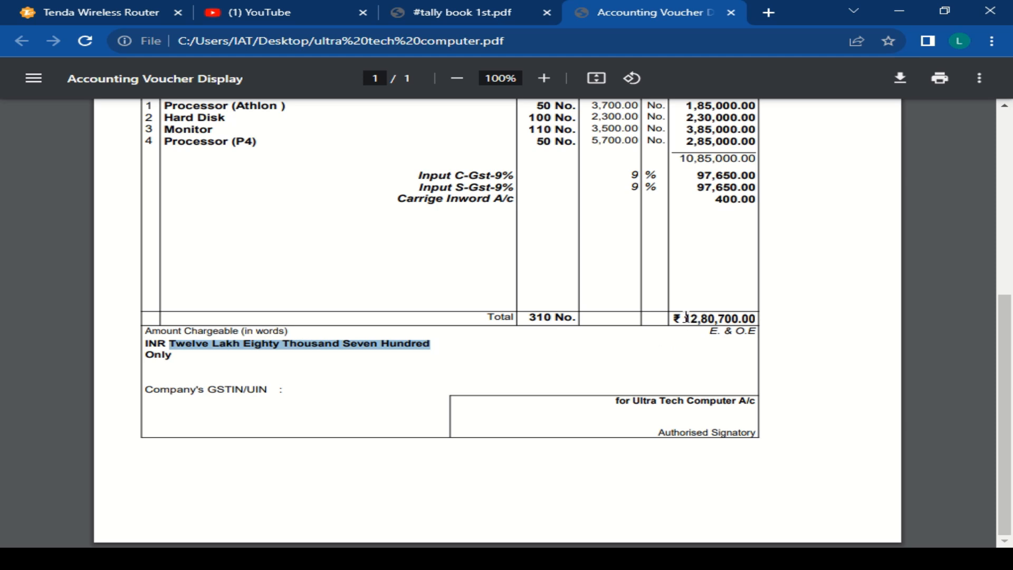
drag(686, 317, 744, 319)
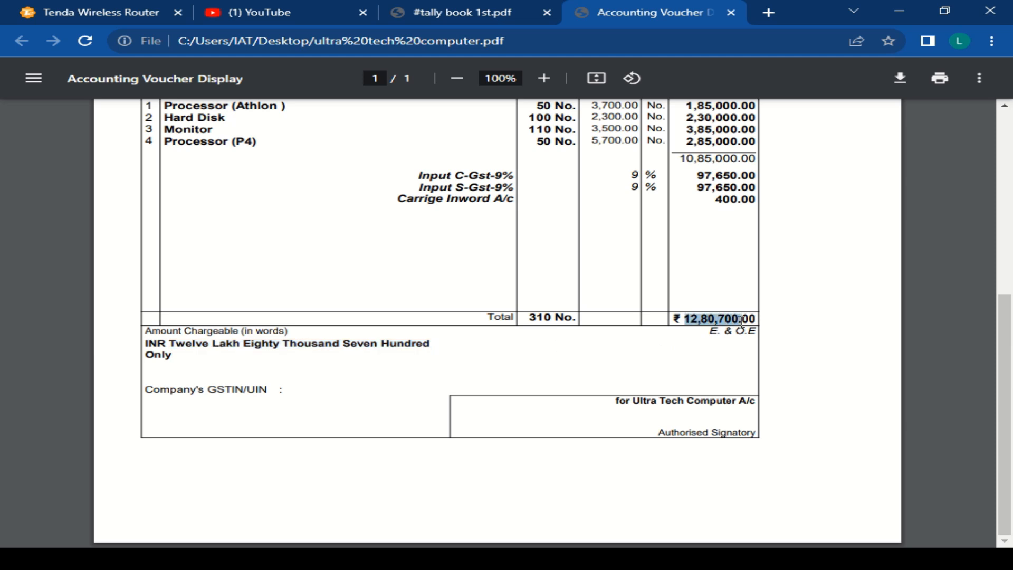
click(713, 358)
scroll(712, 359, up, 5)
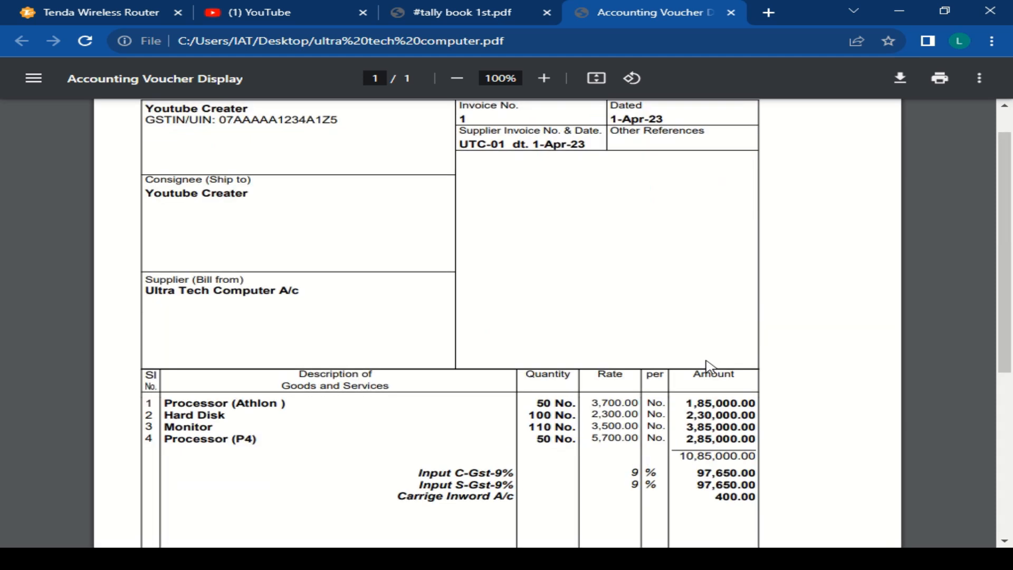
scroll(707, 359, up, 1)
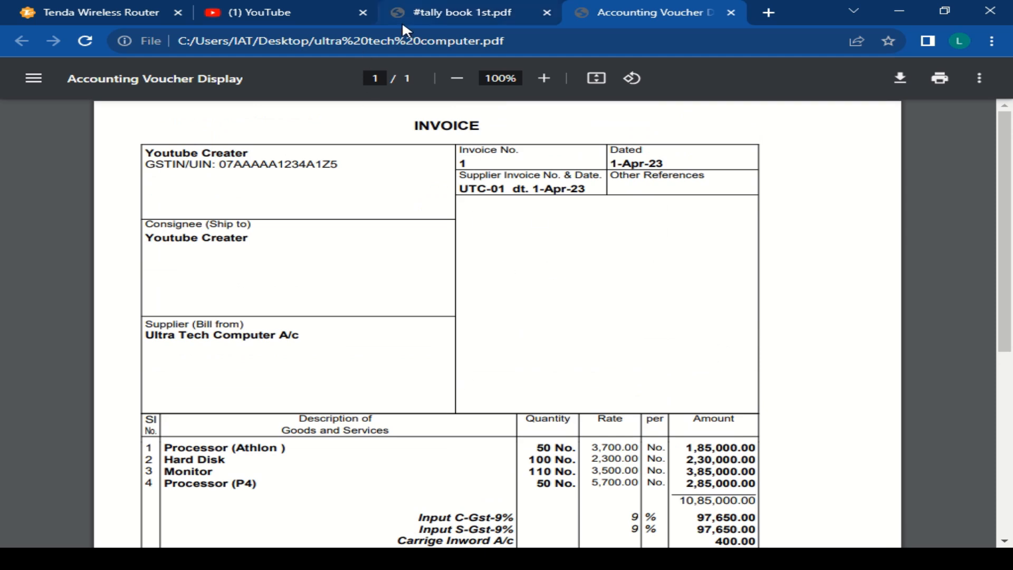
Step: Switch back to the Ultra Tech Computer purchase voucher in TallyPrime
mouse_move(444, 5)
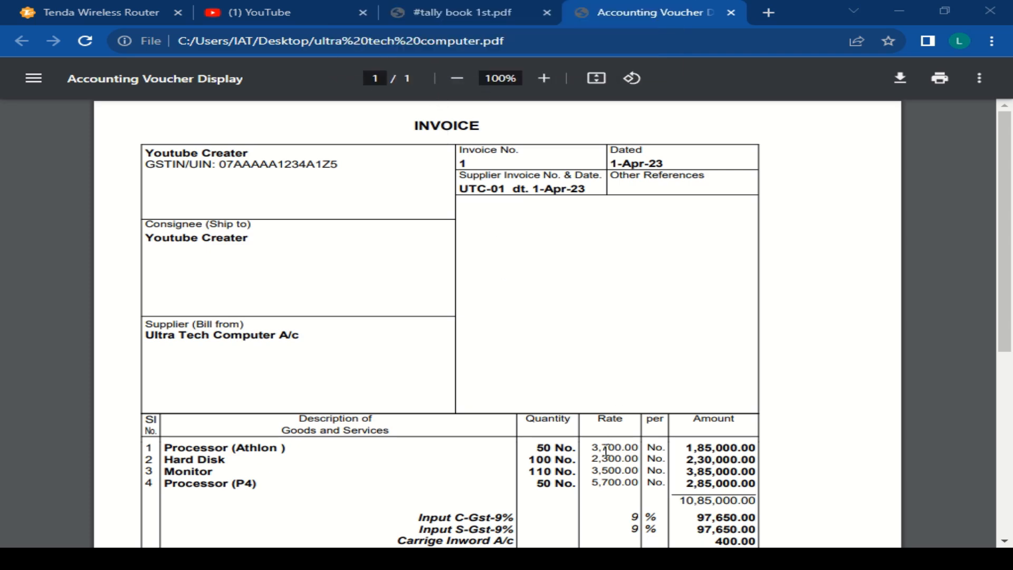
key(alt+Tab)
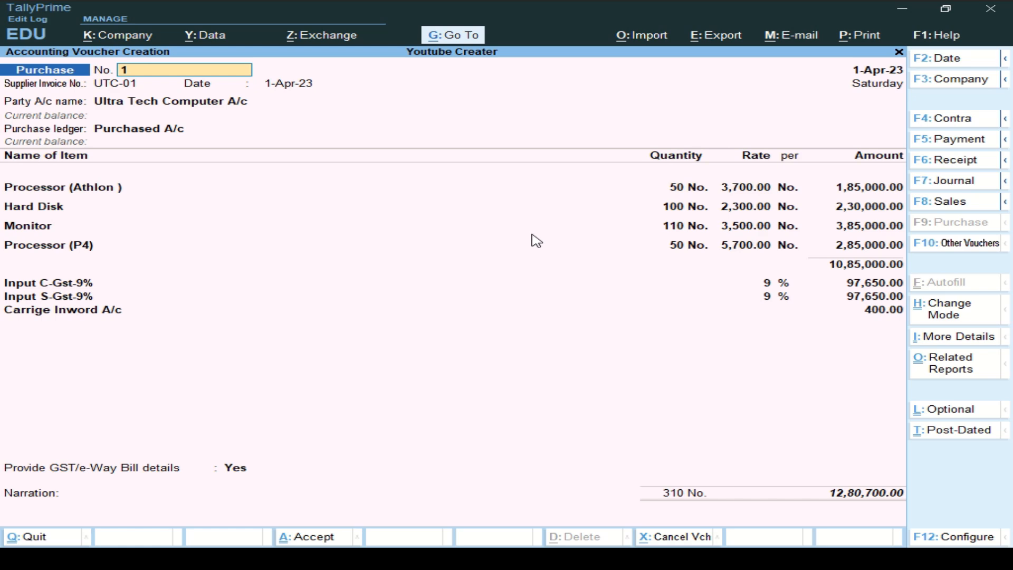
mouse_move(410, 6)
mouse_move(367, 4)
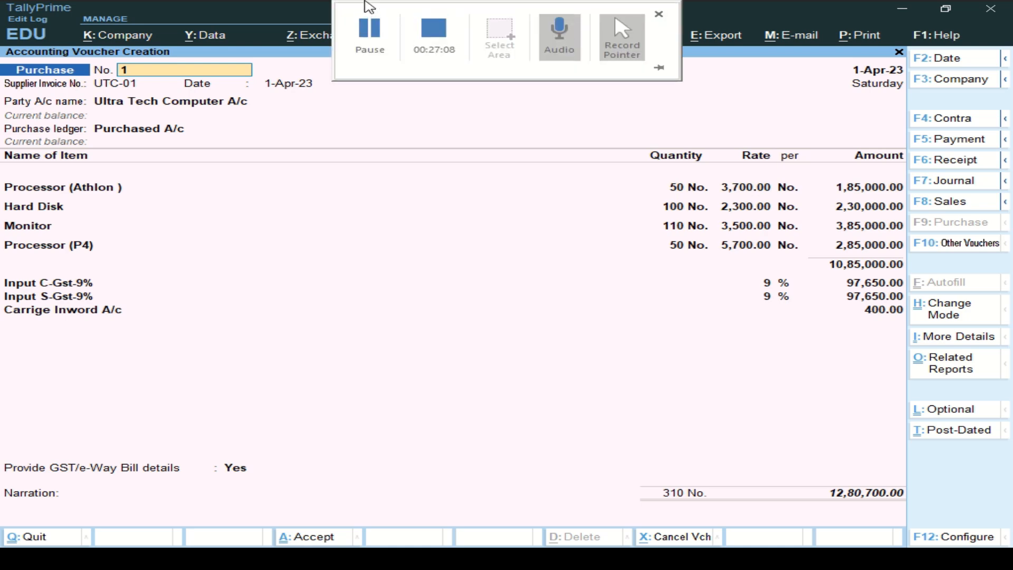